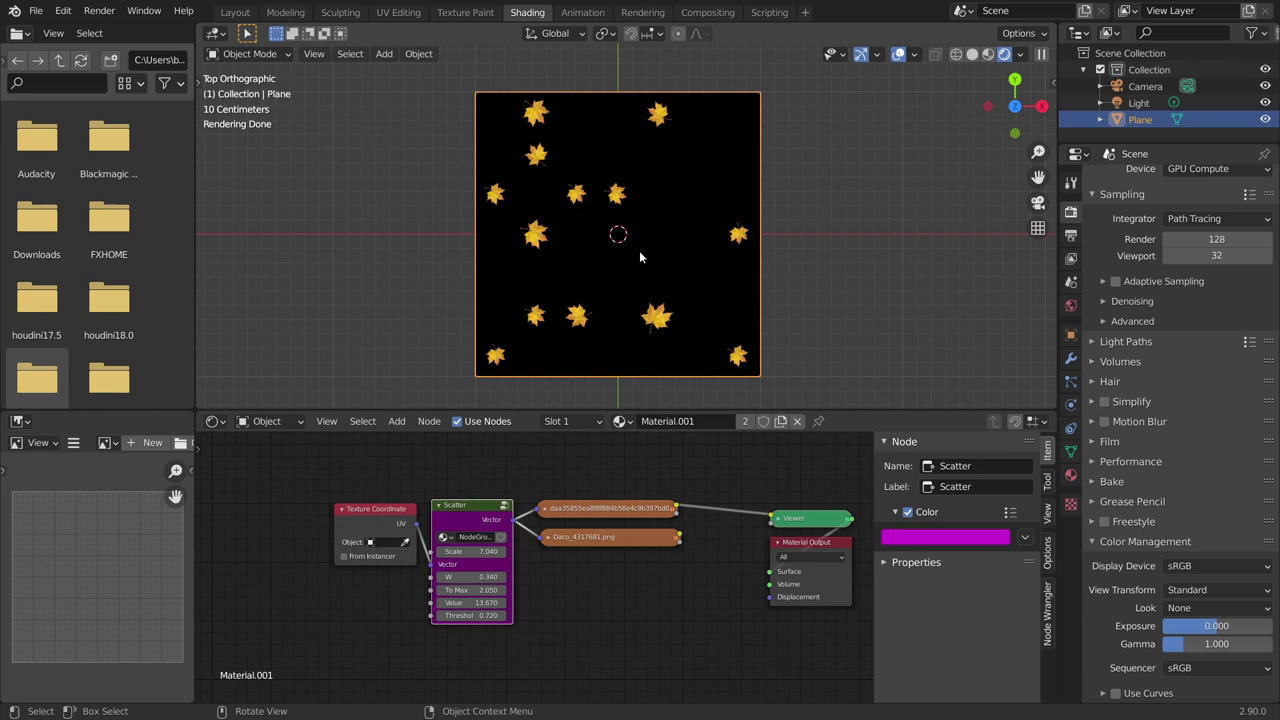
scroll(660, 250, "up", 2)
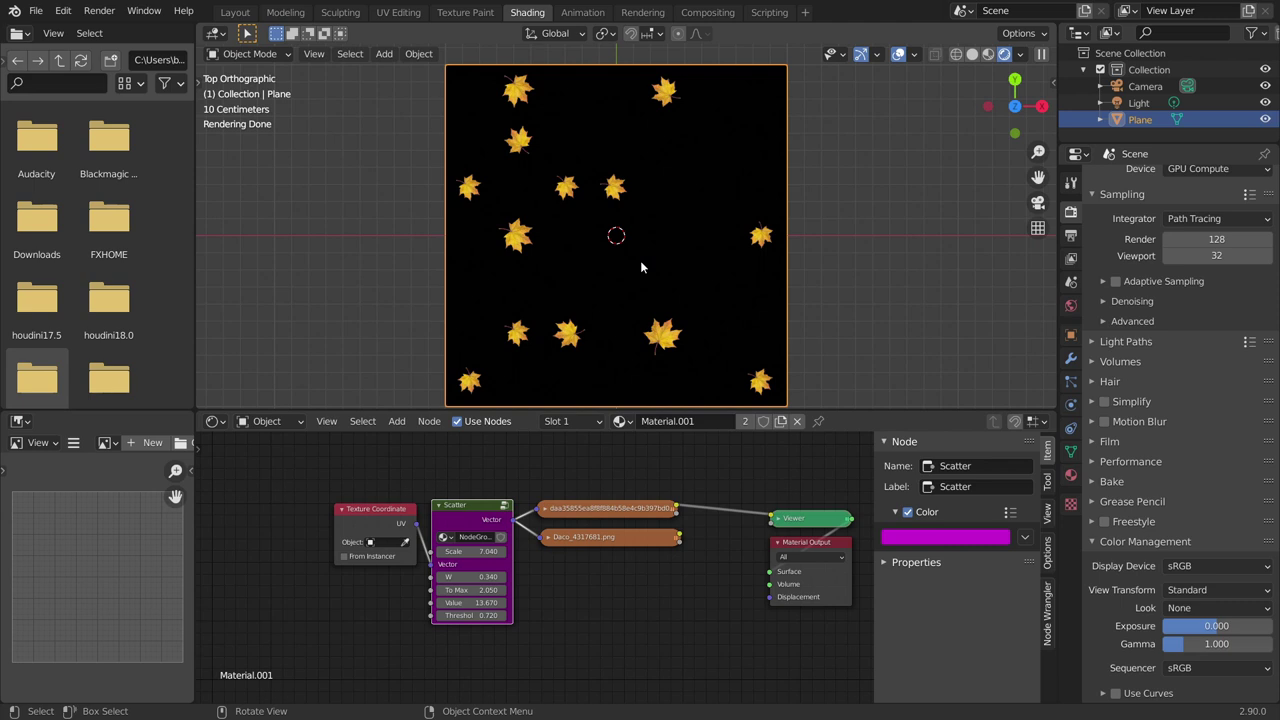
scroll(647, 267, "down", 1)
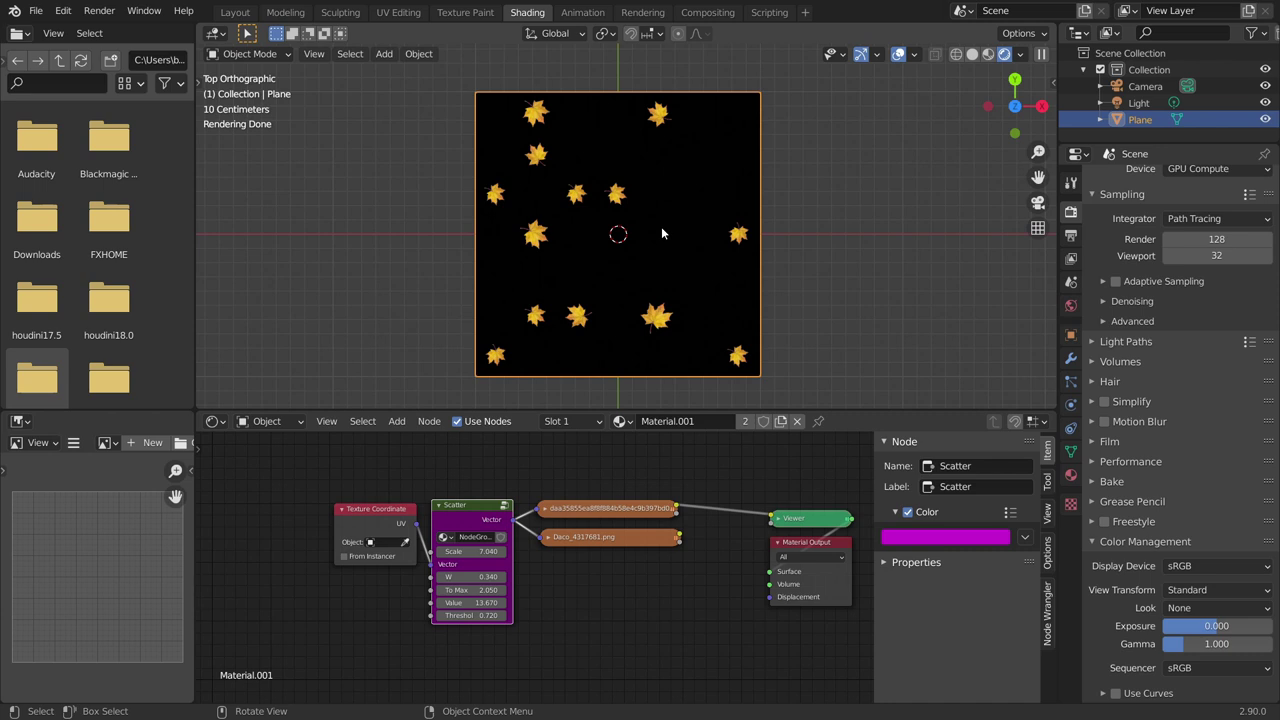
scroll(660, 230, "up", 1)
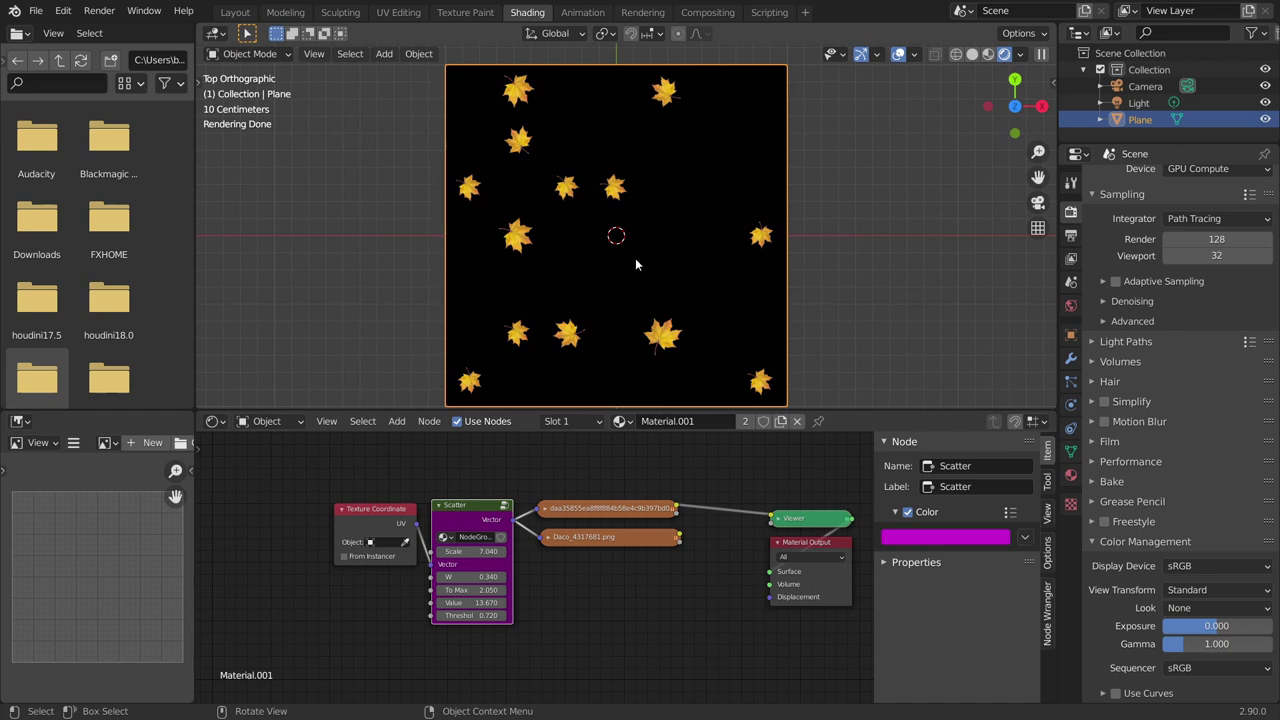
- Disconnect the Scatter node from both image textures and preview the leaf image's alpha and colour outputs on the plane
scroll(600, 488, "up", 2)
left_click(623, 490)
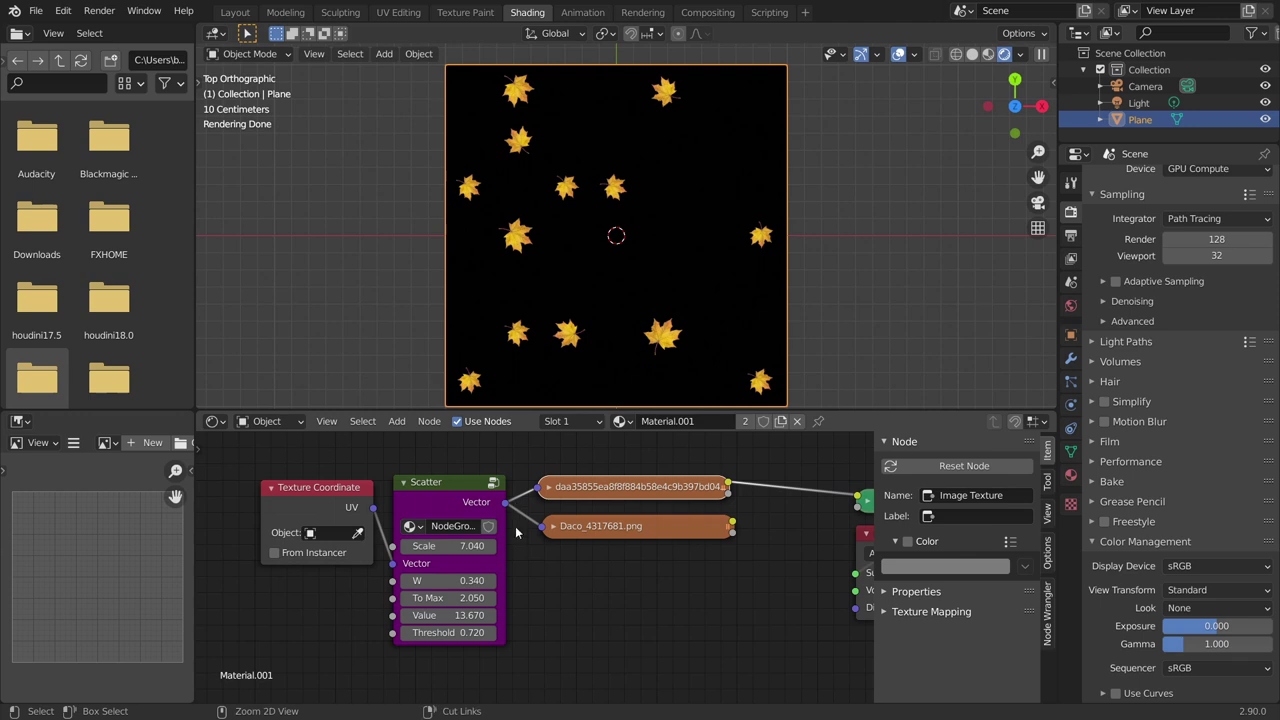
right_click_drag(515, 529, 525, 476, "ctrl")
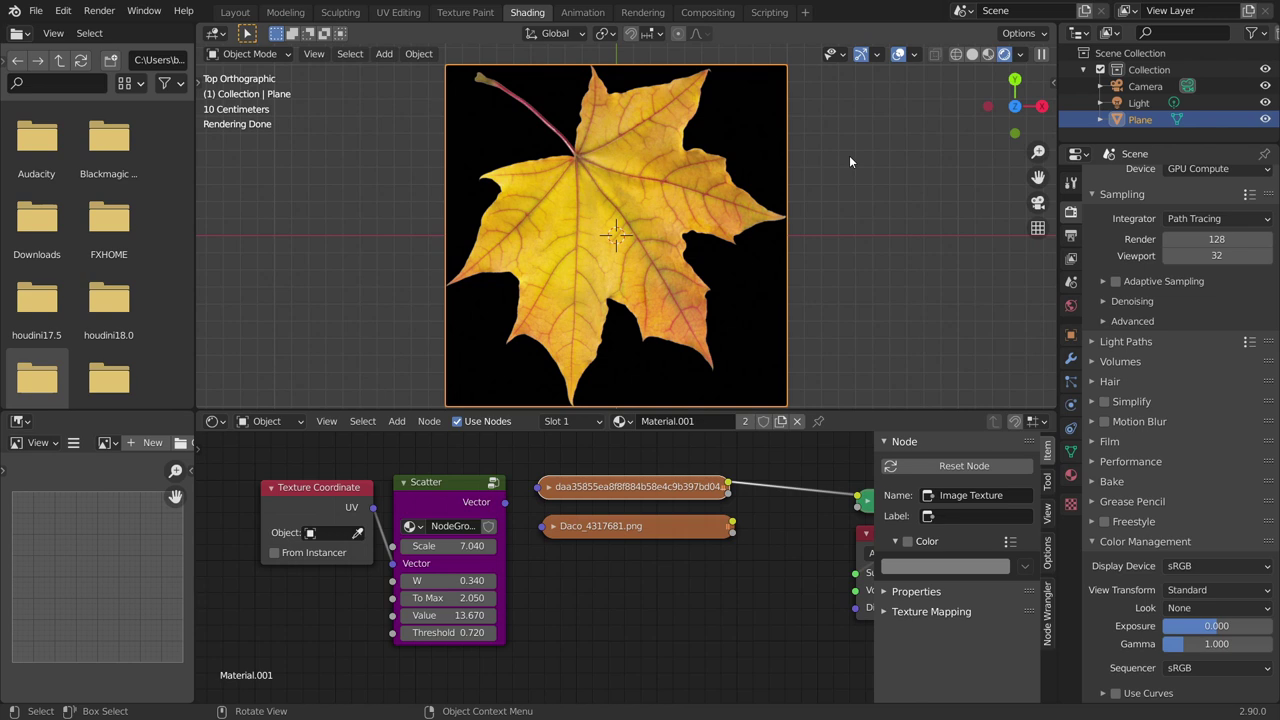
left_click(678, 491, "ctrl+shift")
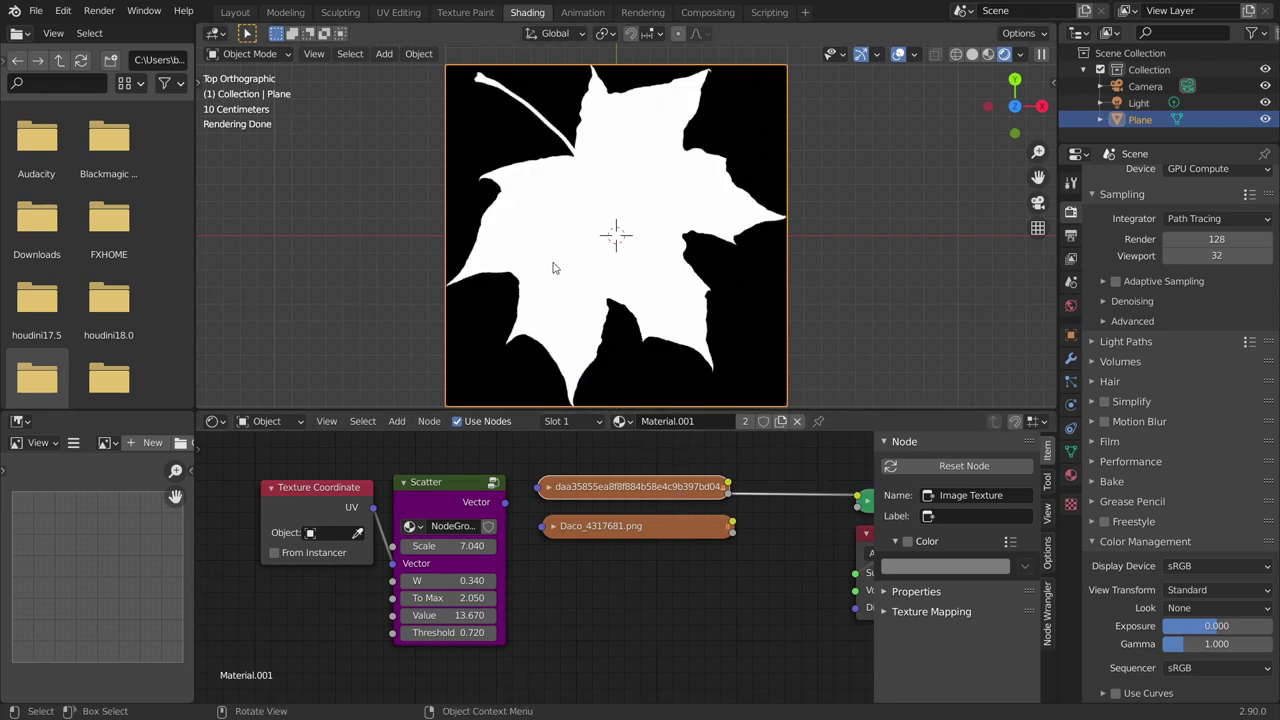
left_click(588, 491, "ctrl+shift")
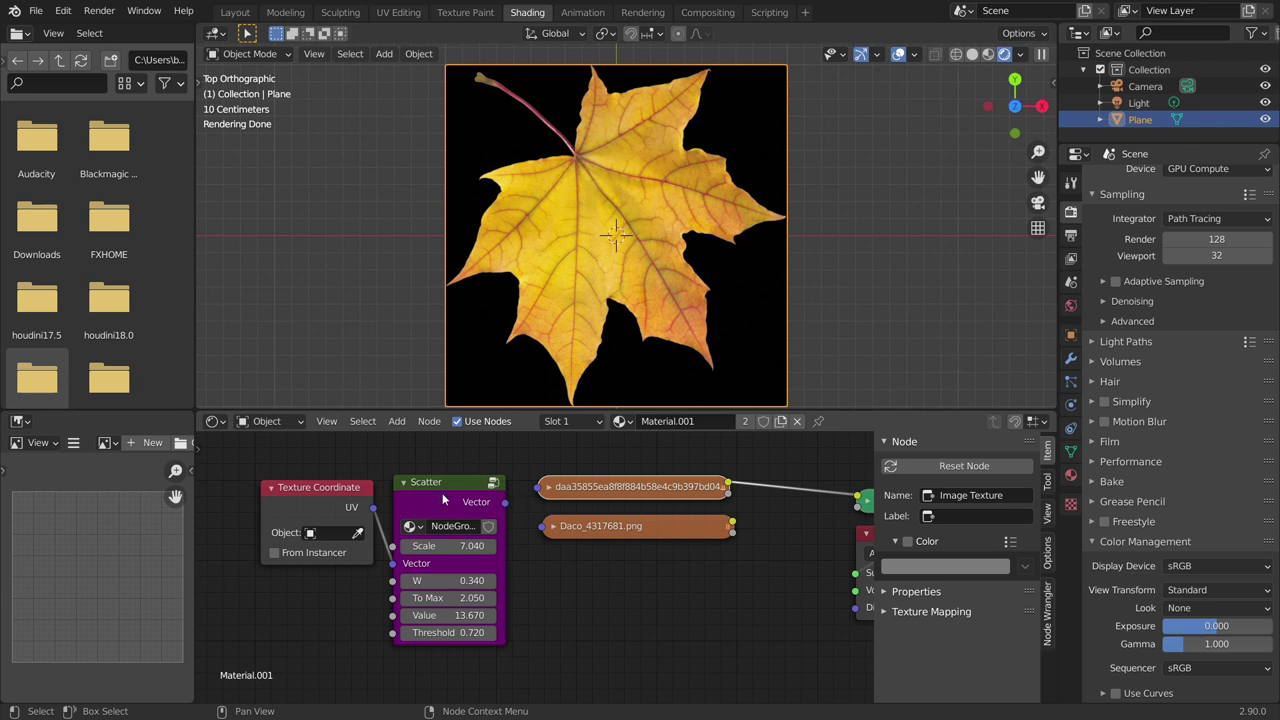
- Reconnect the Scatter node's Vector output to both image textures and preview each image scattered on the plane
left_click_drag(444, 493, 448, 493)
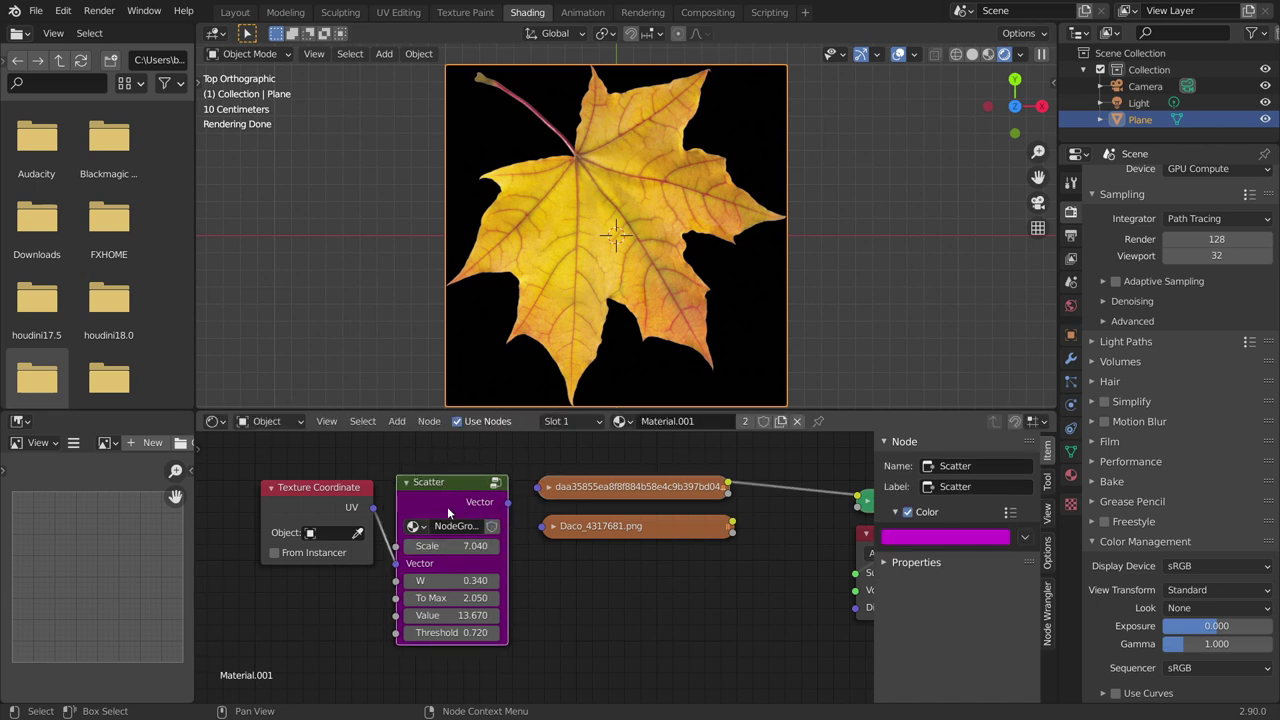
scroll(478, 514, "up", 3)
middle_click_drag(529, 543, 551, 548)
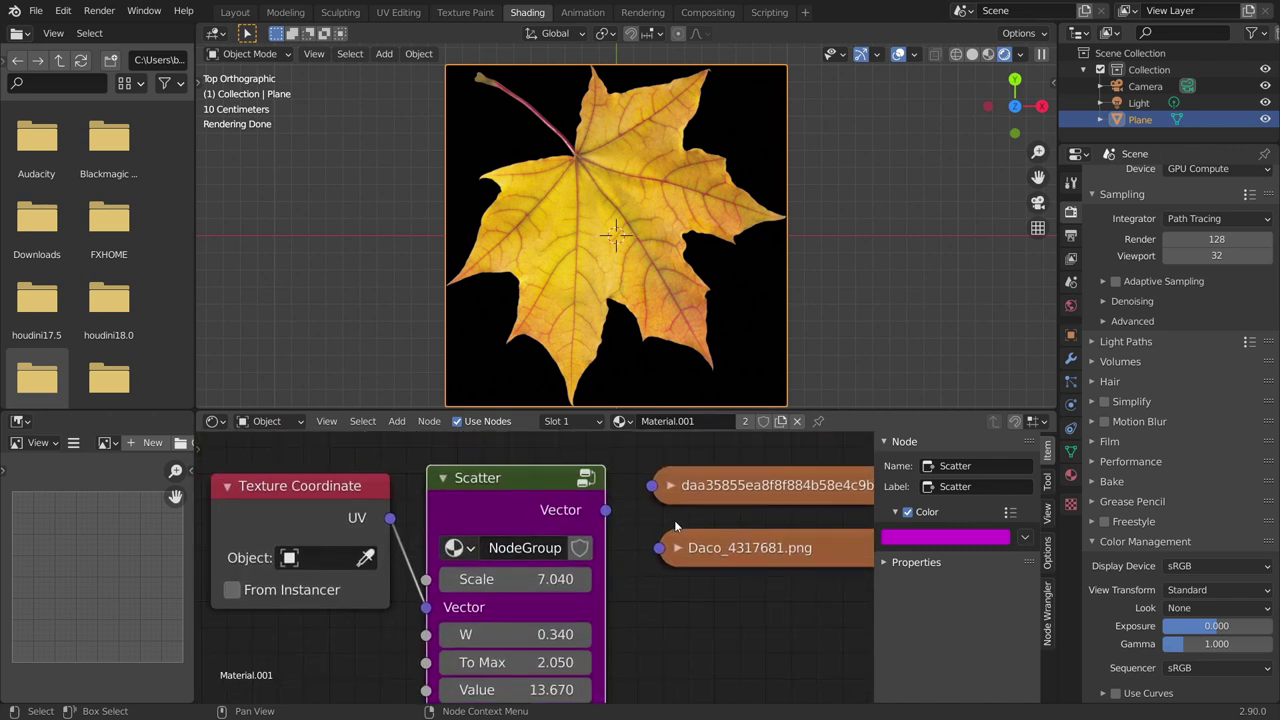
left_click_drag(605, 510, 652, 485)
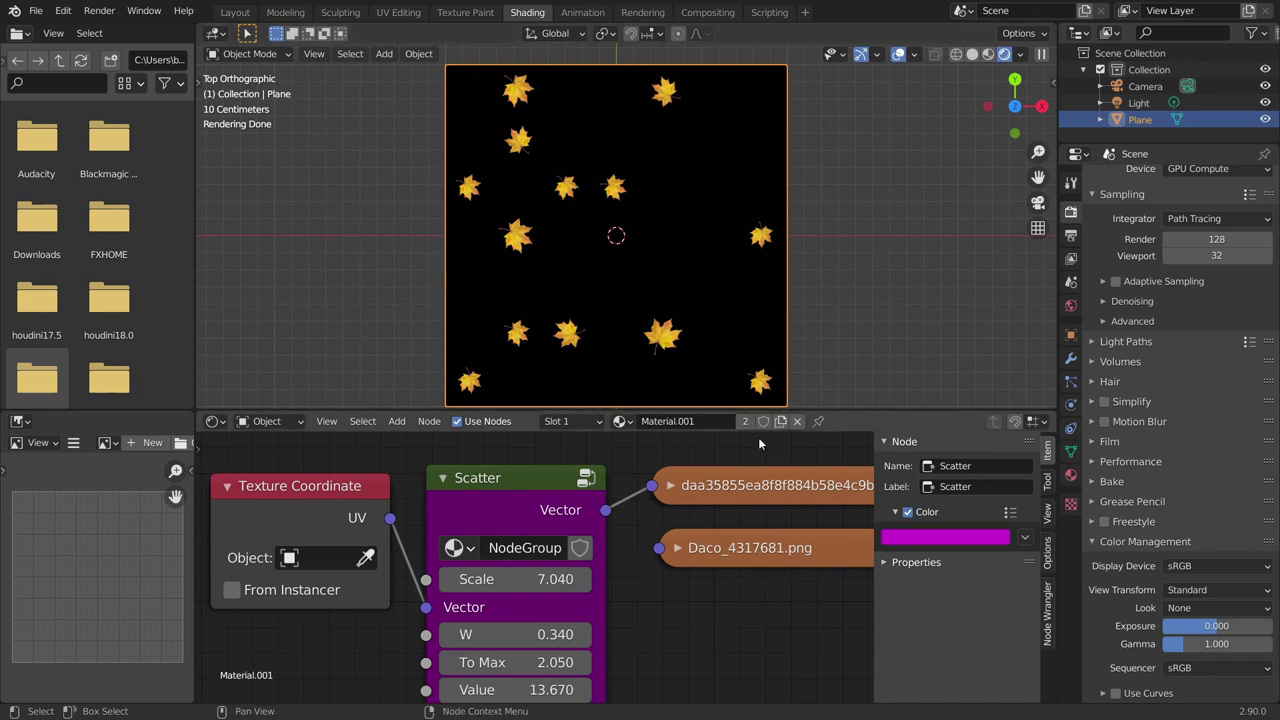
middle_click_drag(746, 455, 545, 519)
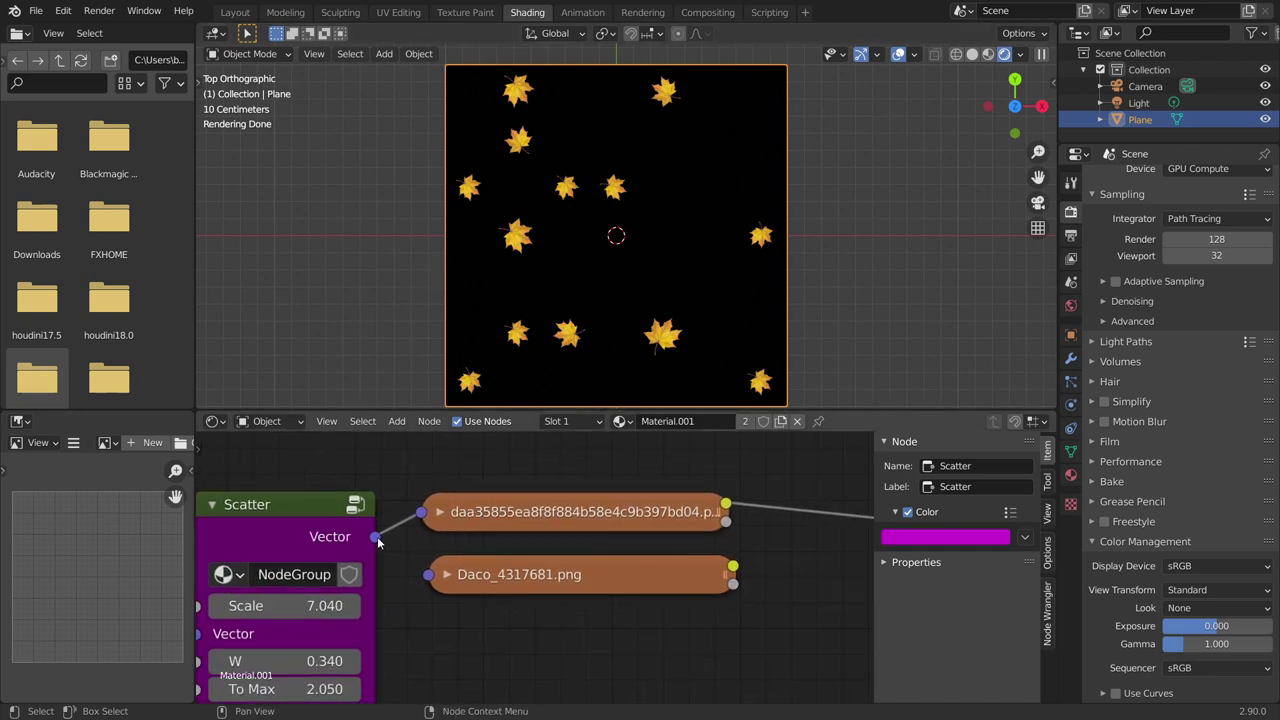
left_click_drag(376, 540, 428, 575)
left_click(517, 574)
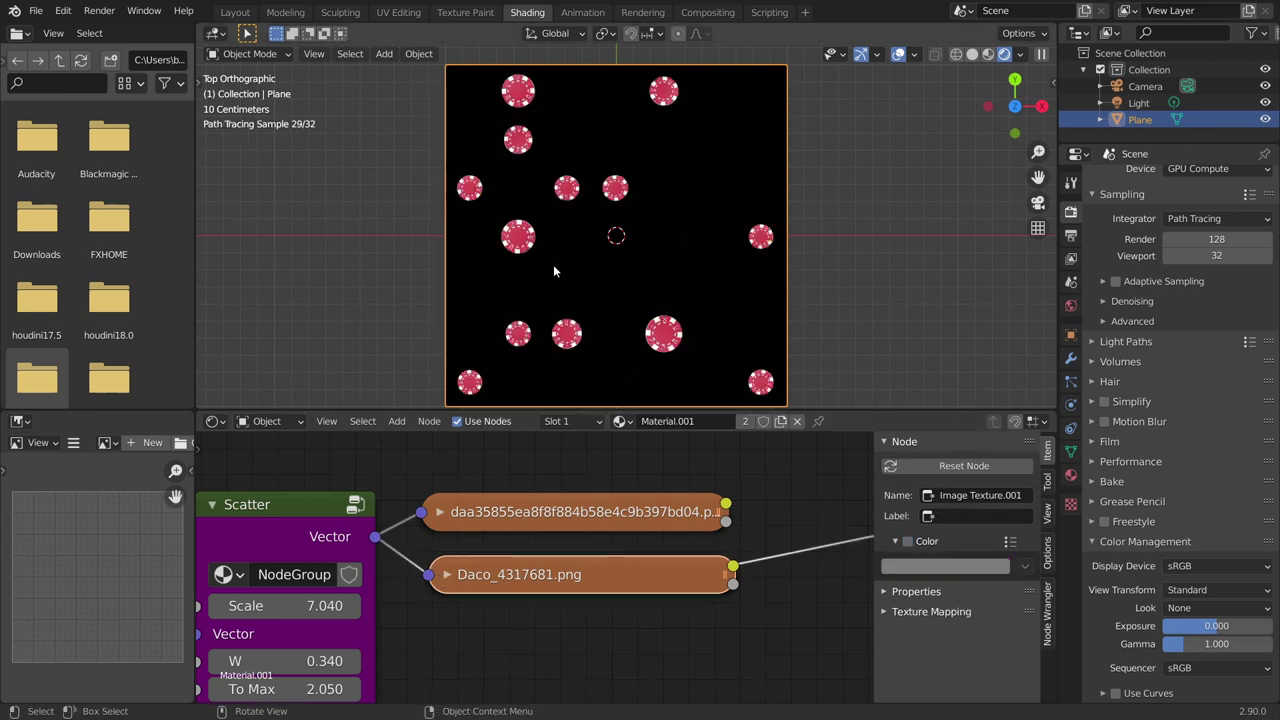
left_click(499, 517, "ctrl+shift")
- Replace the plane with a UV sphere and assign Material.001 to it
key("x")
left_click(626, 217)
key("shift+a")
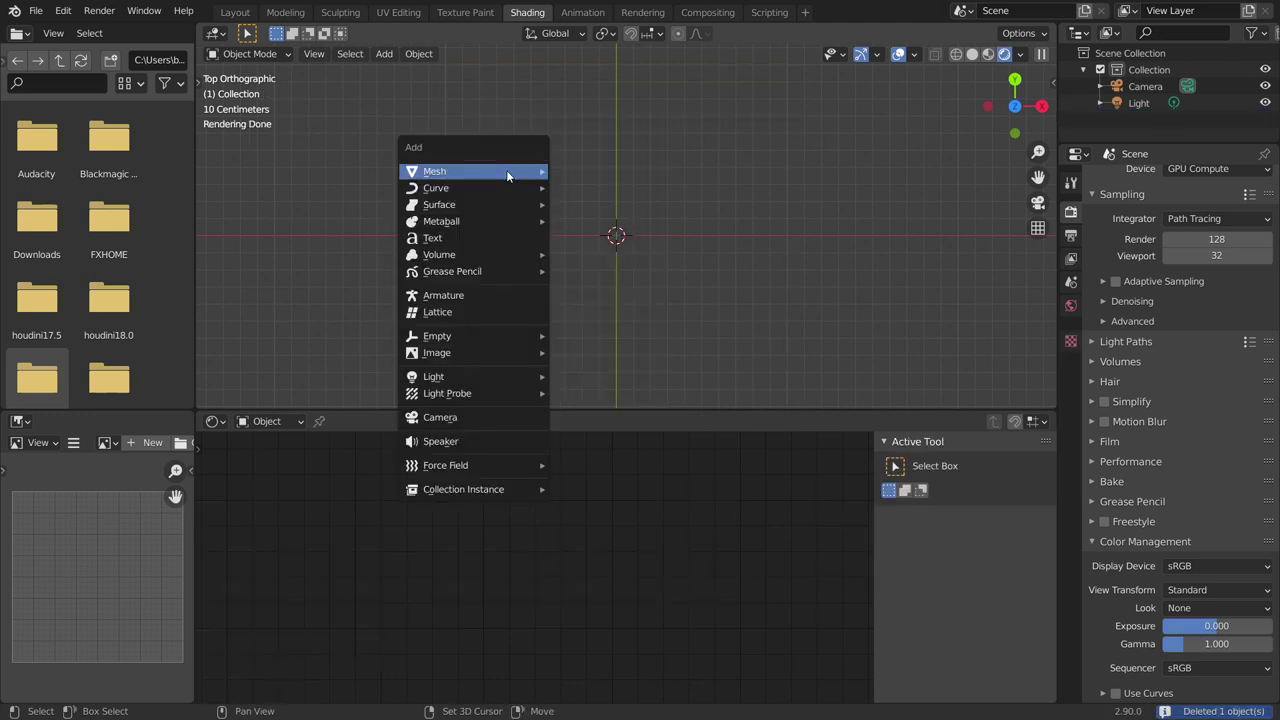
mouse_move(507, 175)
left_click(600, 221)
left_click(591, 421)
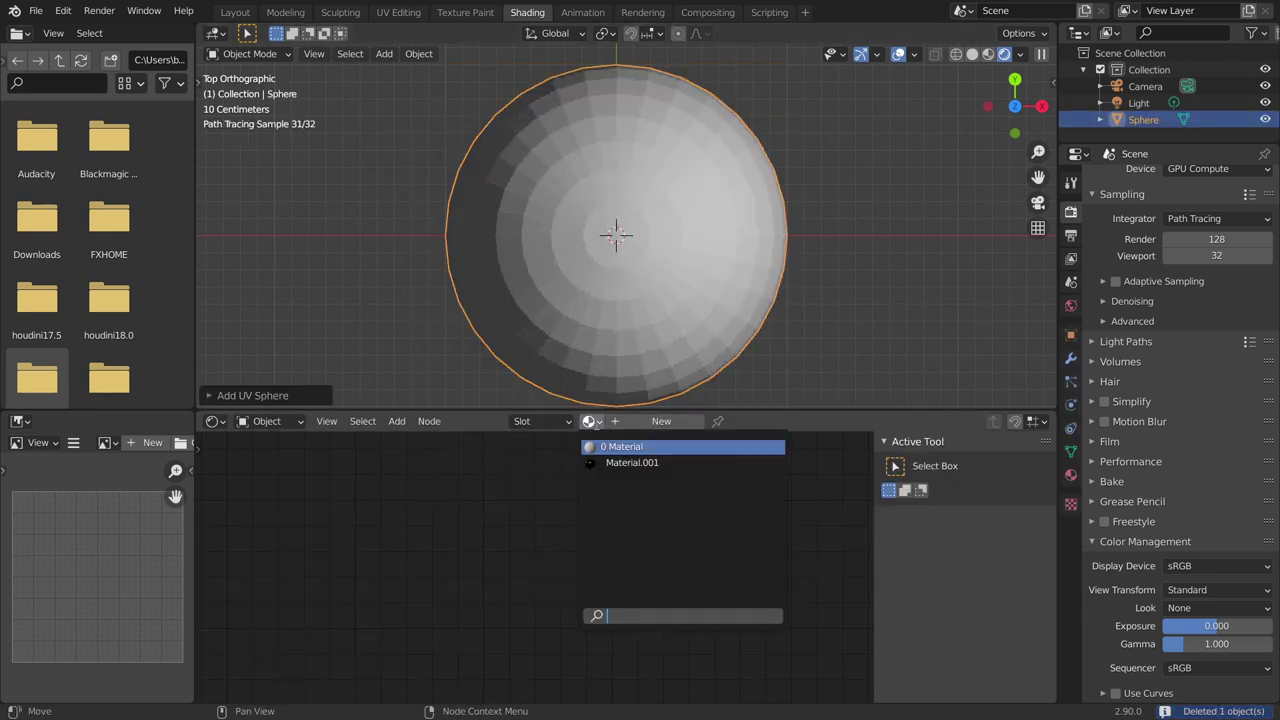
left_click(632, 462)
middle_click_drag(640, 260, 650, 233)
- Undo the sphere replacement to bring back the plane, and return to the top view
key("ctrl+z")
key("ctrl+z")
key("ctrl+z")
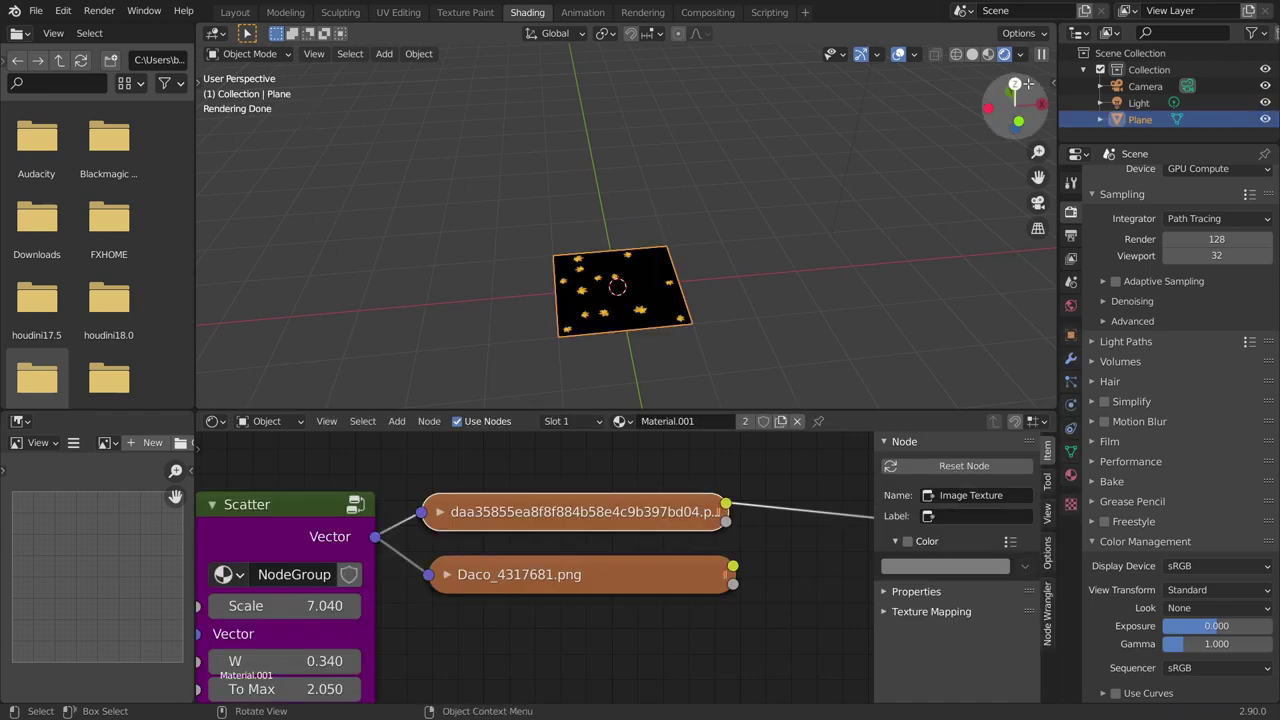
left_click(1018, 83)
scroll(612, 221, "up", 5)
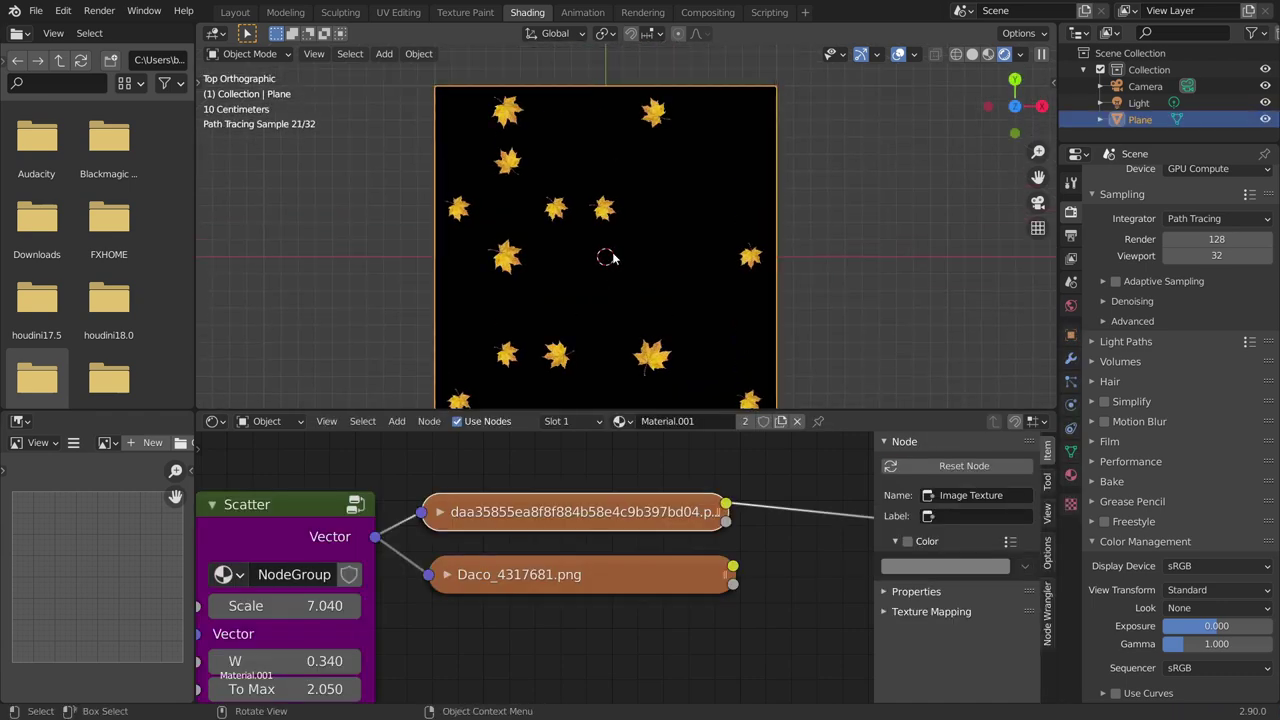
middle_click_drag(614, 260, 616, 236, "shift")
- Try a different Scale on the Scatter node and undo the change
middle_click_drag(326, 606, 484, 553)
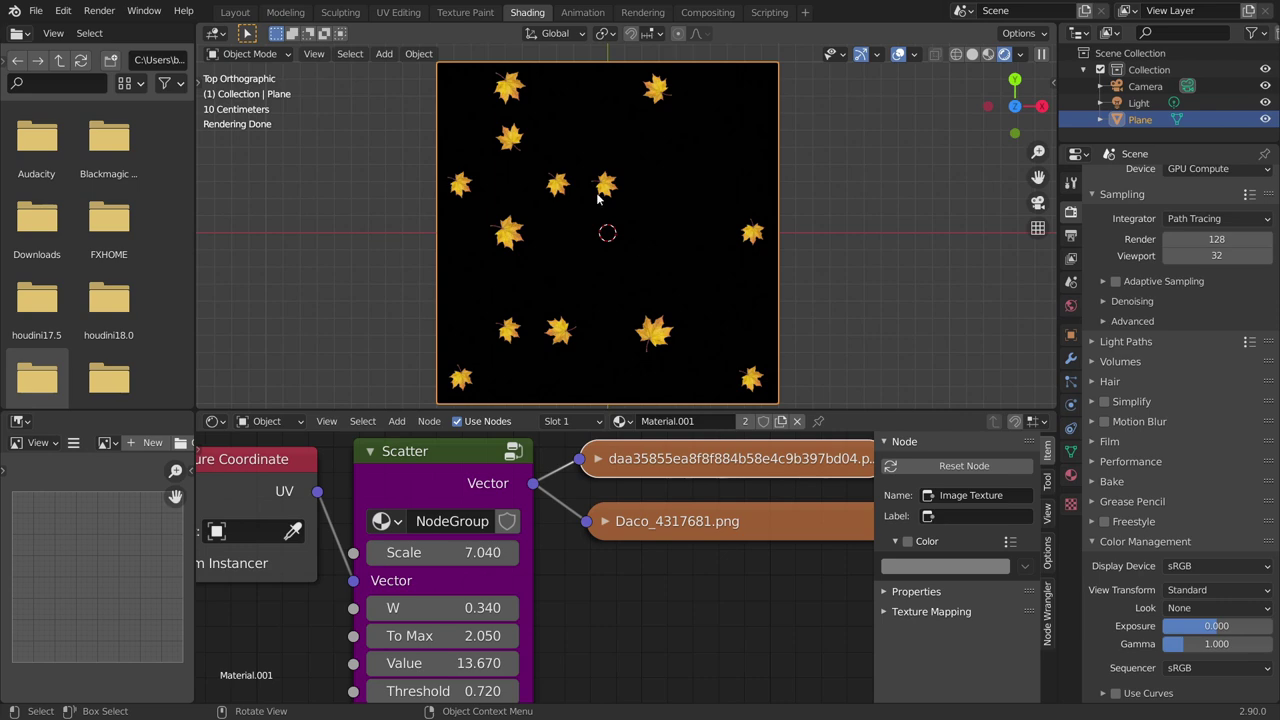
left_click_drag(440, 552, 829, 328)
key("ctrl+z")
key("ctrl+z")
- Test the Scatter node's W at 2.540 and return it to 0.340
middle_click_drag(557, 624, 559, 580)
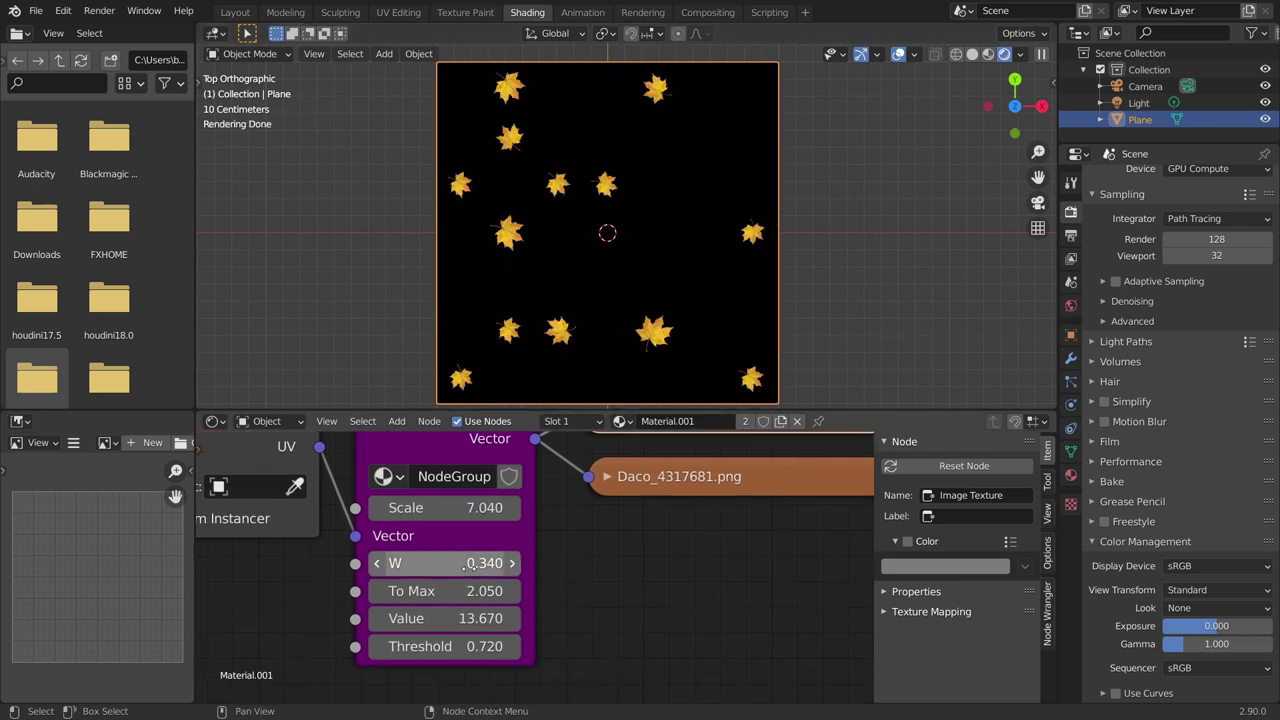
scroll(425, 560, "up", 20, "ctrl")
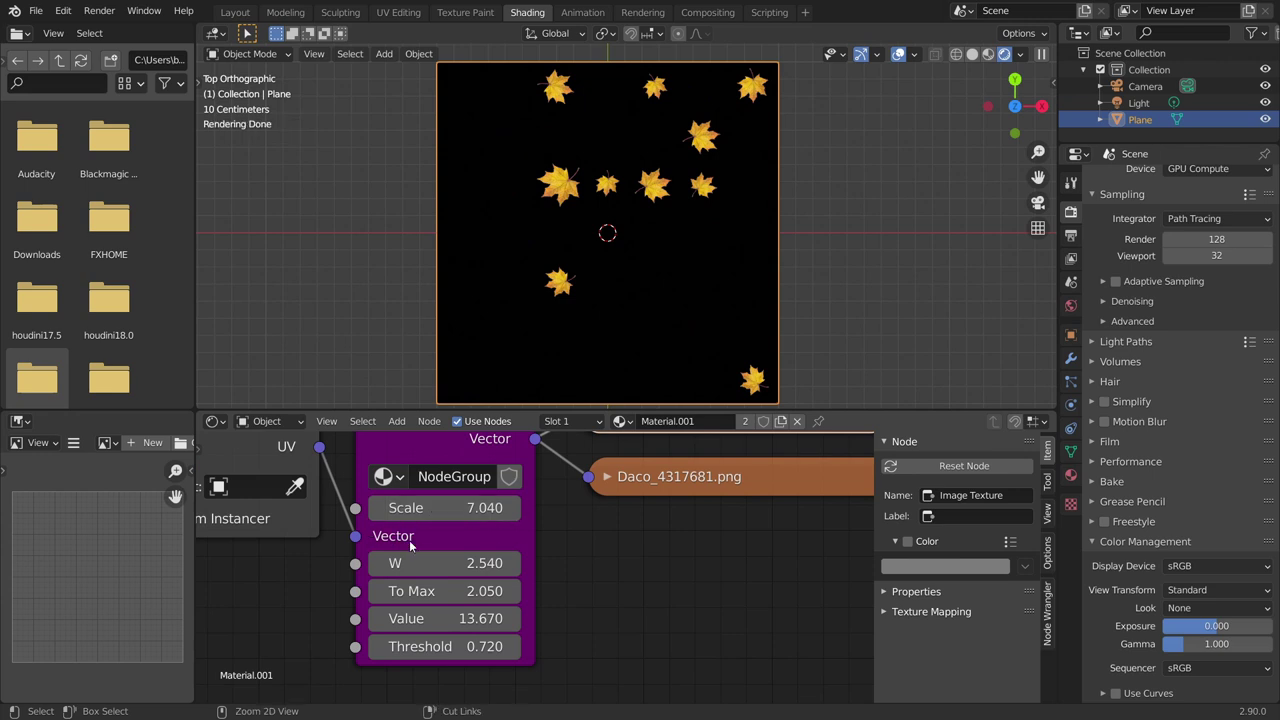
scroll(425, 560, "down", 20, "ctrl")
- Raise the Scatter node's To Max to 3.430, and reset it to 1
scroll(430, 591, "up", 14, "ctrl")
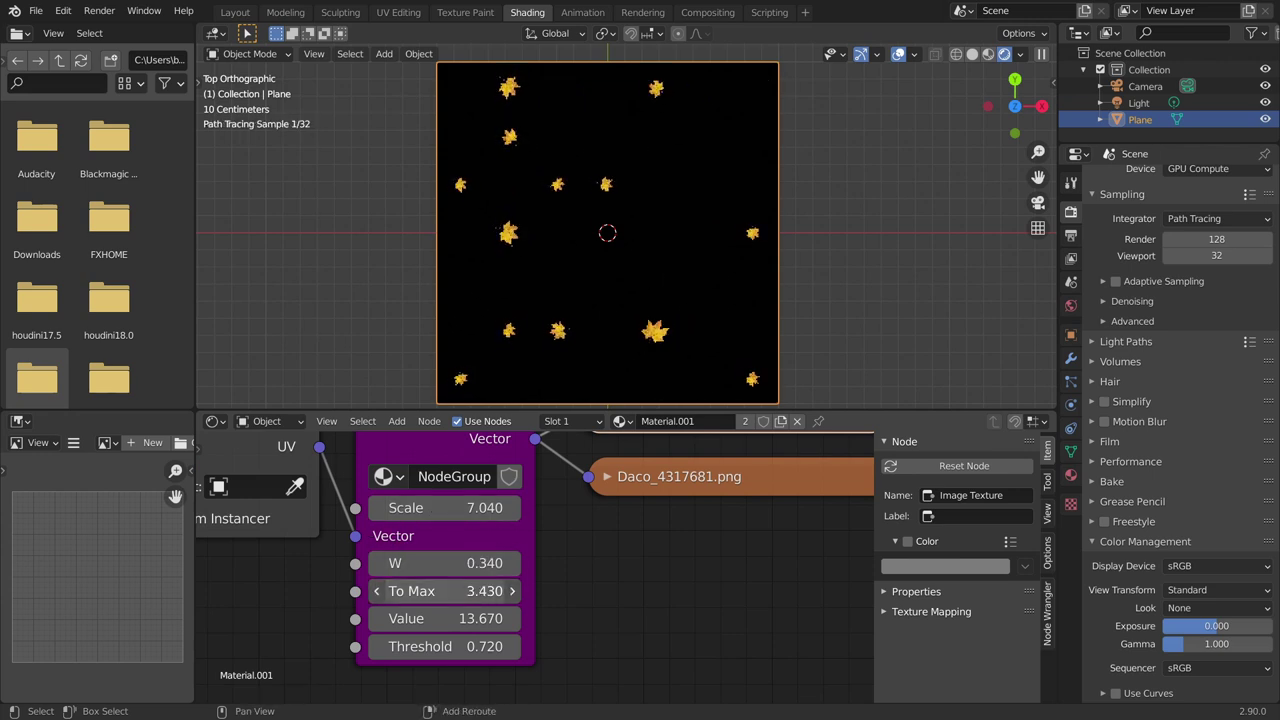
left_click(445, 591)
type("1")
key("Return")
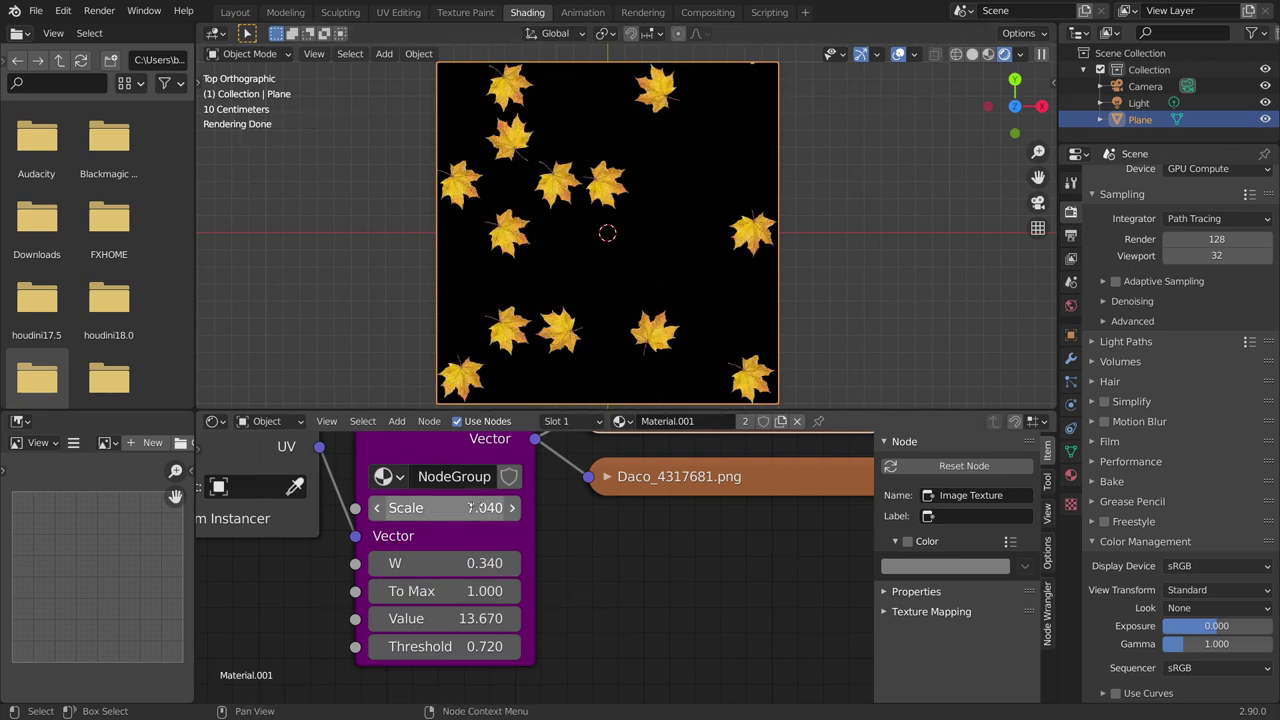
- Test the Scatter node's W at 1.510, restore it to 0.340, and set To Max to 2.100
scroll(490, 563, "up", 12, "ctrl")
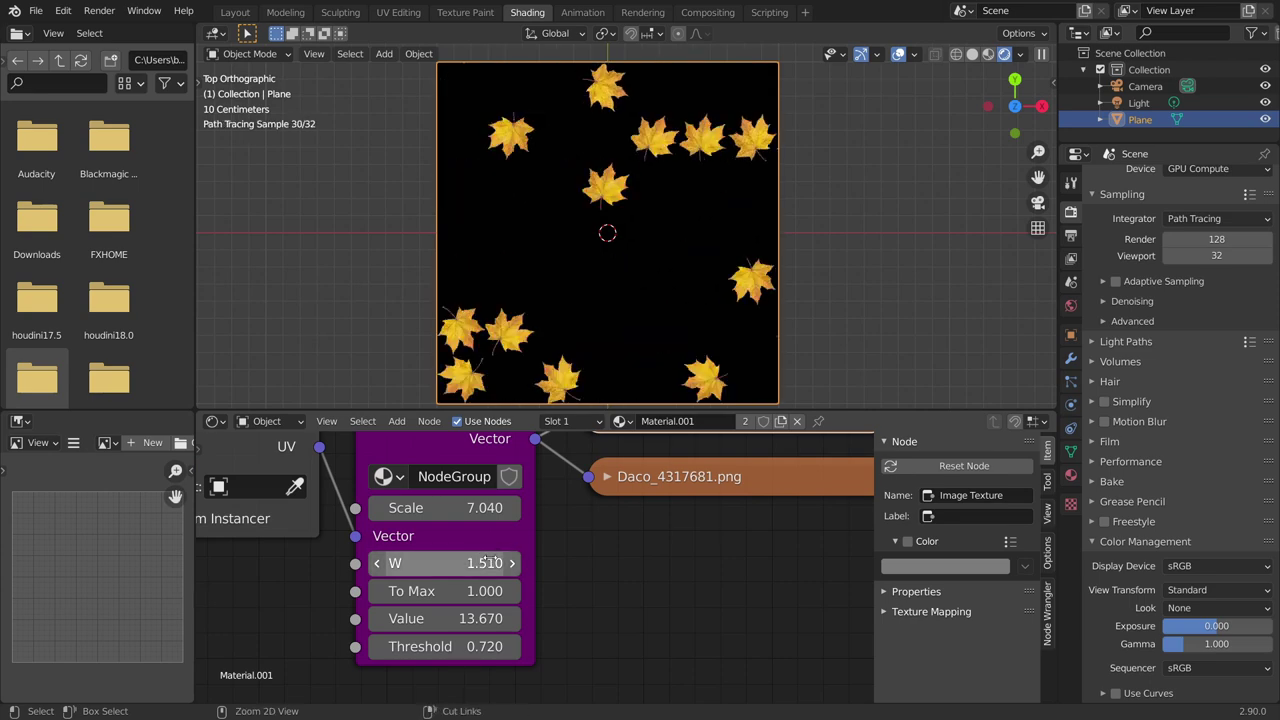
scroll(490, 563, "down", 12, "ctrl")
scroll(475, 591, "up", 11, "ctrl")
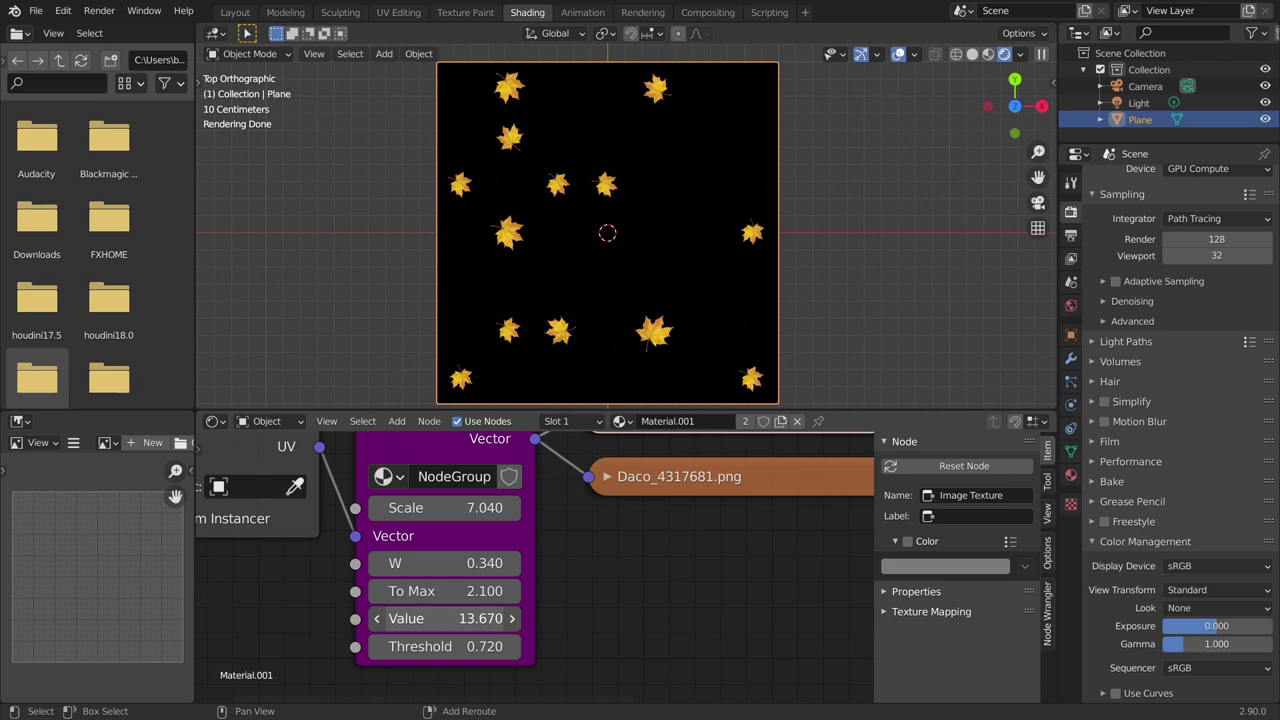
- Try the Scatter node's Value at 16.900 and undo the change
mouse_move(444, 618)
left_mouse_down()
mouse_move(530, 618)
mouse_move(508, 618)
left_mouse_up()
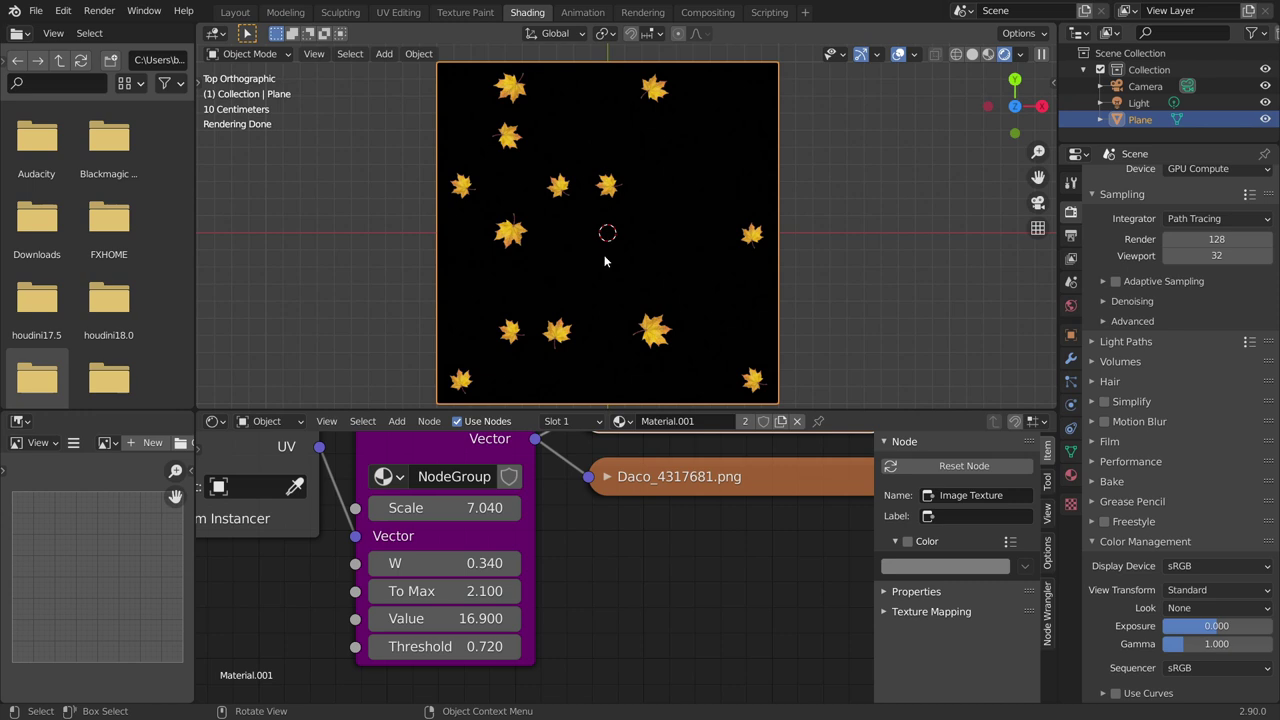
key("ctrl+z")
- Lower the Scatter node's Threshold to 0.170 and to 0, and raise it to 0.7
left_click_drag(420, 646, 240, 646)
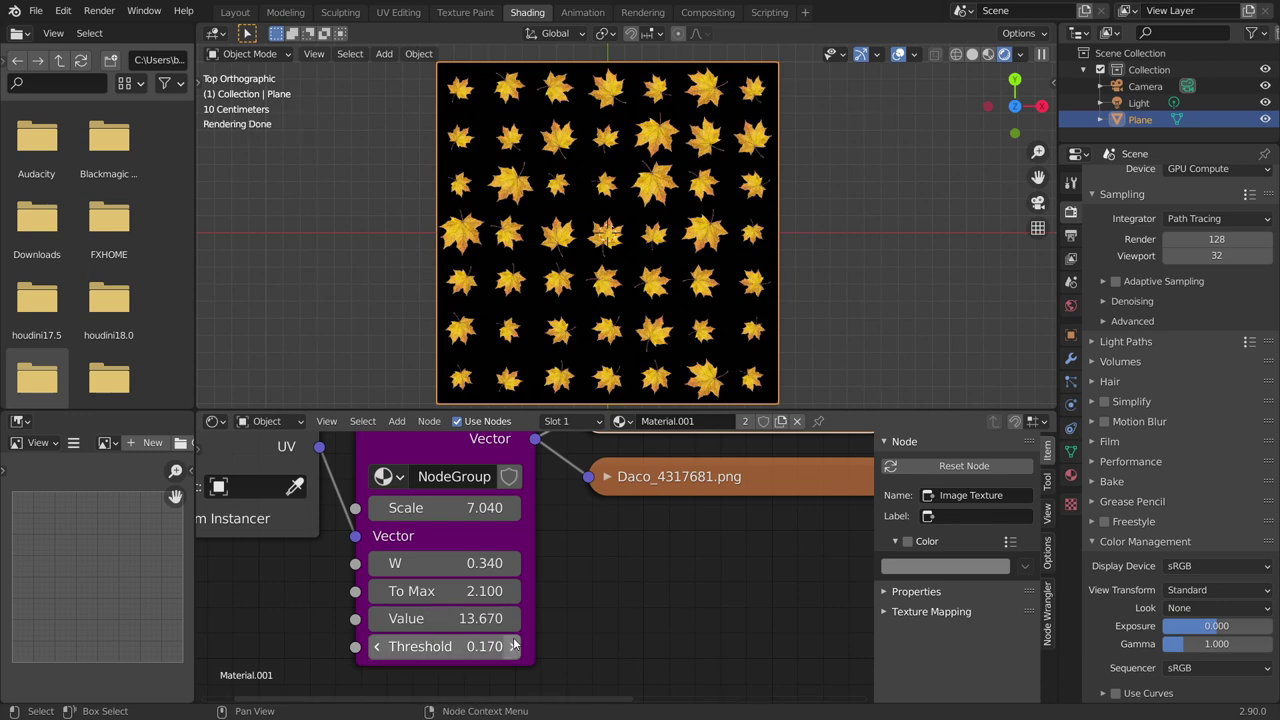
left_click(456, 646)
type("0")
key("Return")
left_click(499, 648)
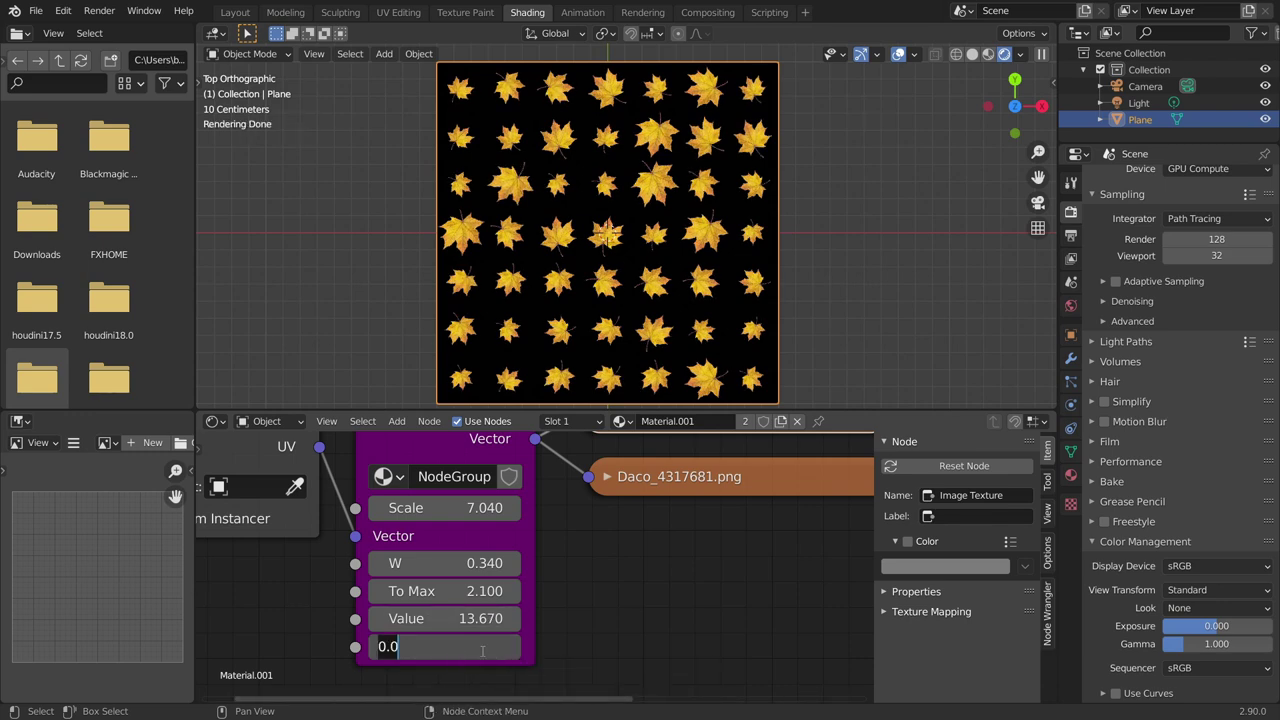
key("BackSpace")
type("0.7")
key("Return")
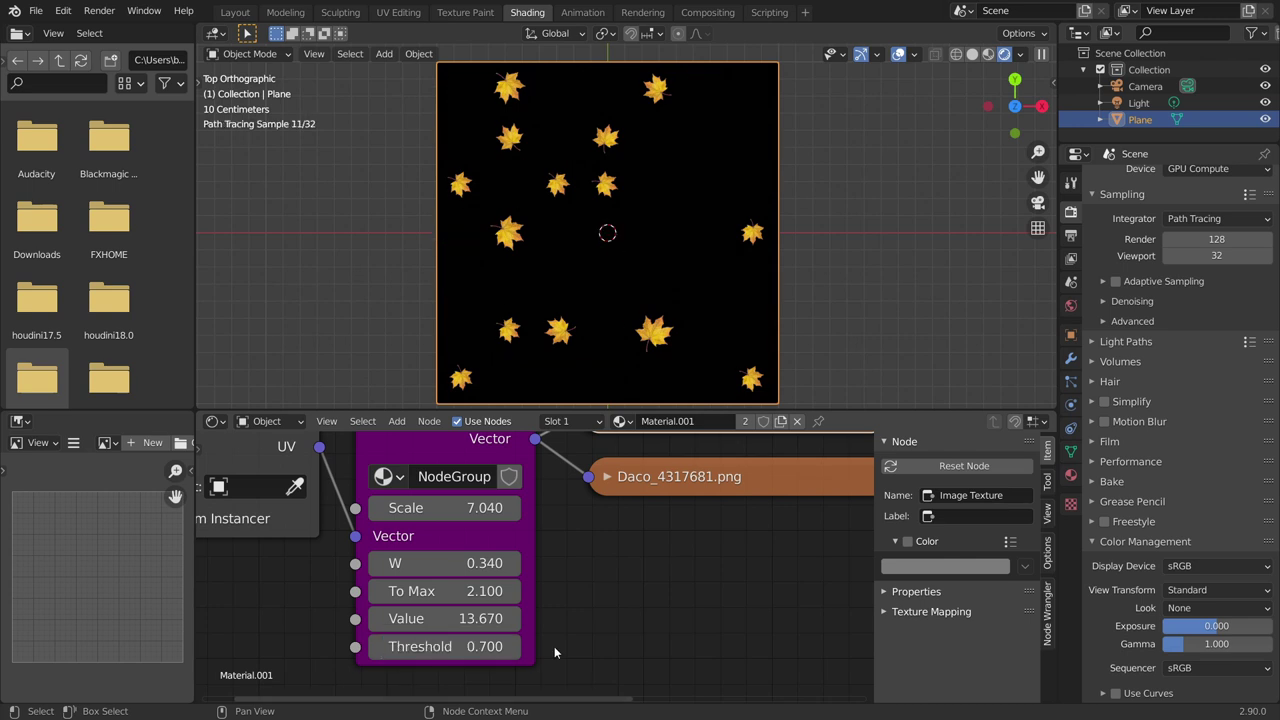
- Preview the Scatter node's Vector output and both image textures on the plane
middle_click_drag(543, 515, 559, 586)
left_click(484, 488, "ctrl+shift")
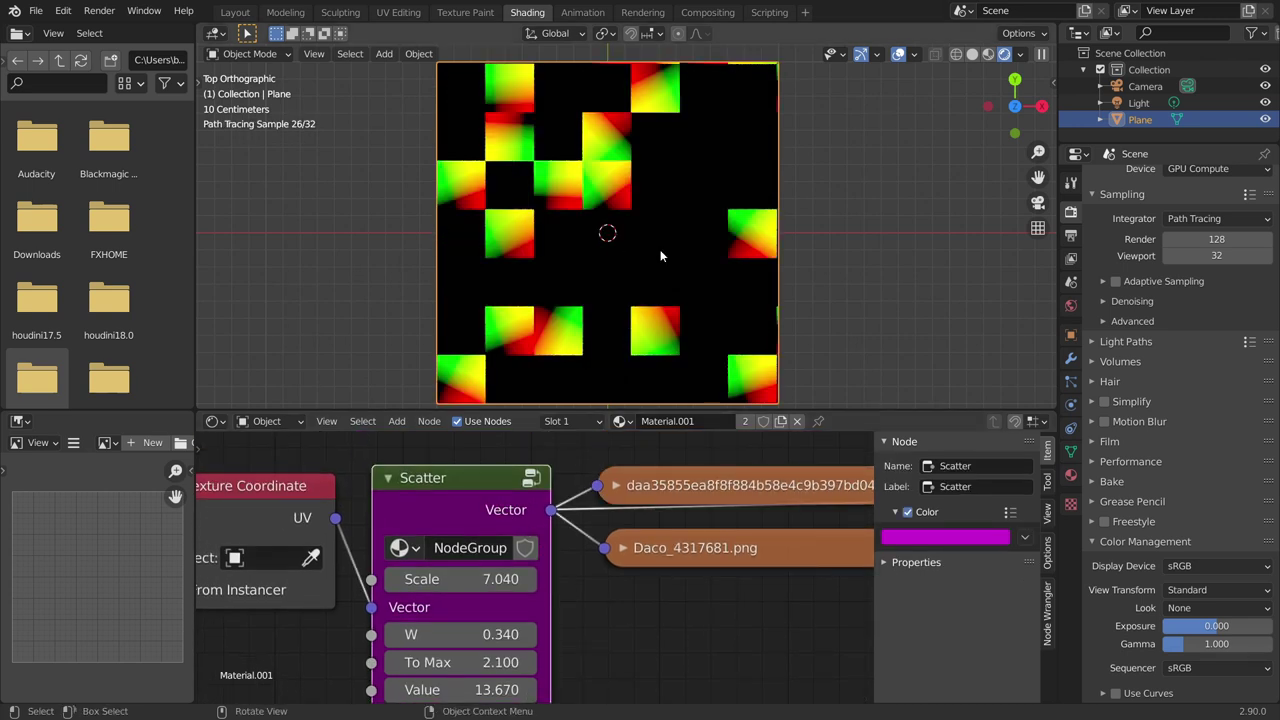
middle_click_drag(714, 487, 540, 498)
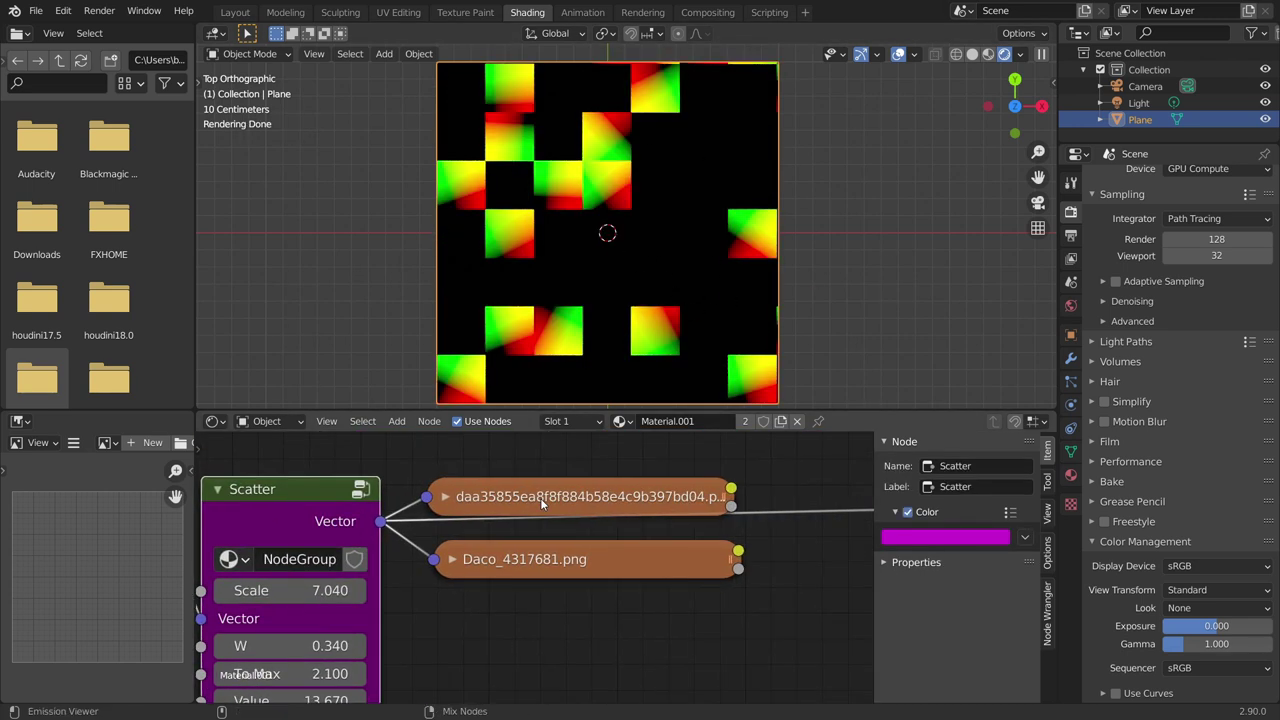
left_click(540, 498, "ctrl+shift")
left_click(586, 561, "ctrl+shift")
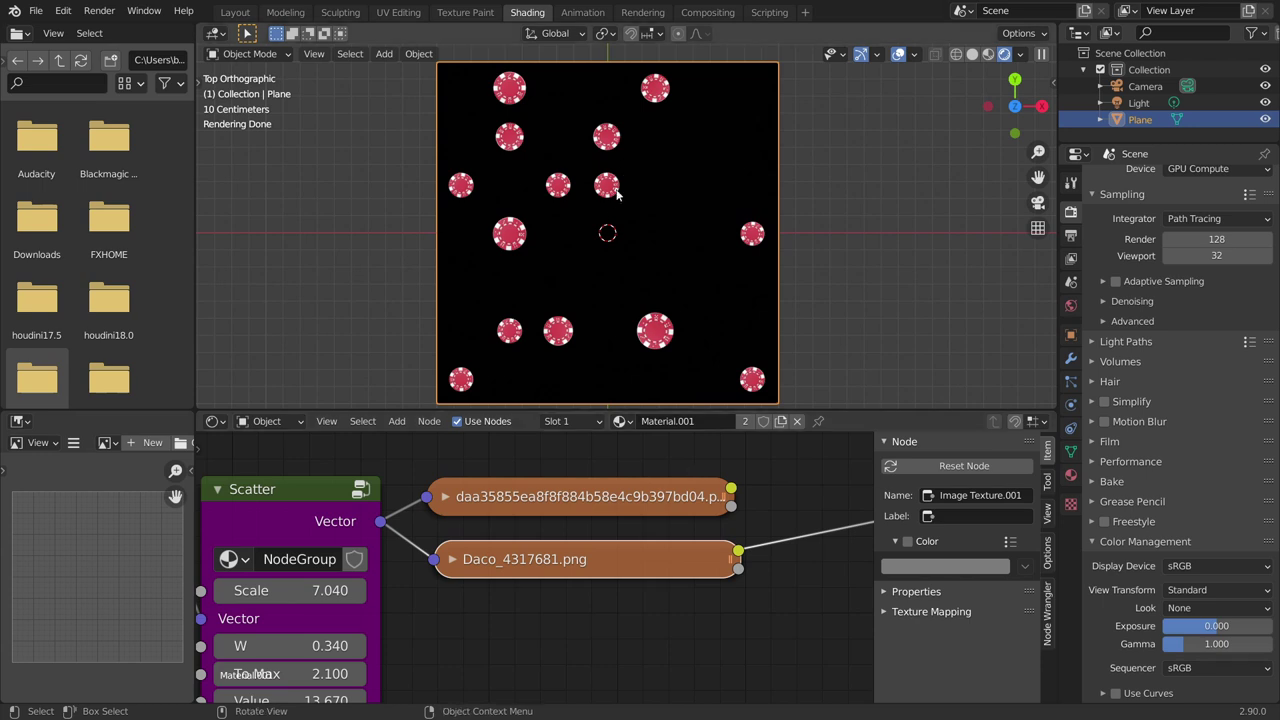
- Start a new file, discarding the unsaved changes to the scatter file
key("ctrl+n")
left_click(613, 232)
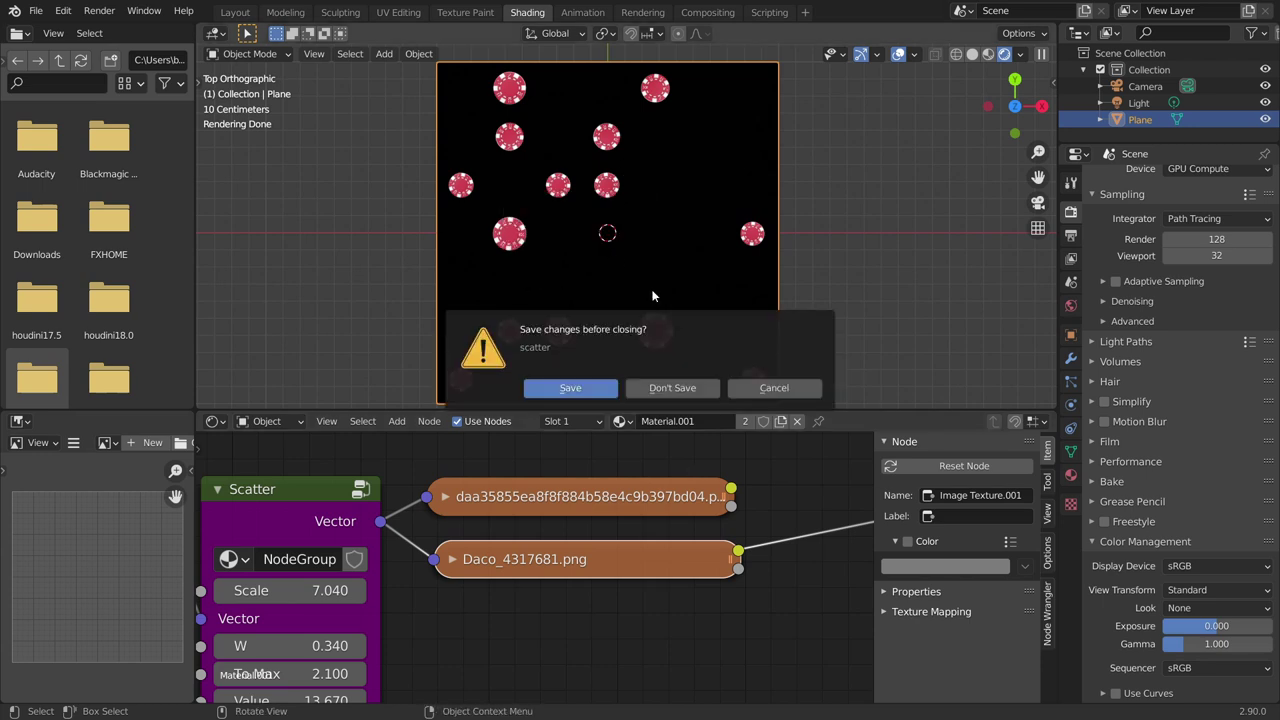
left_click(665, 389)
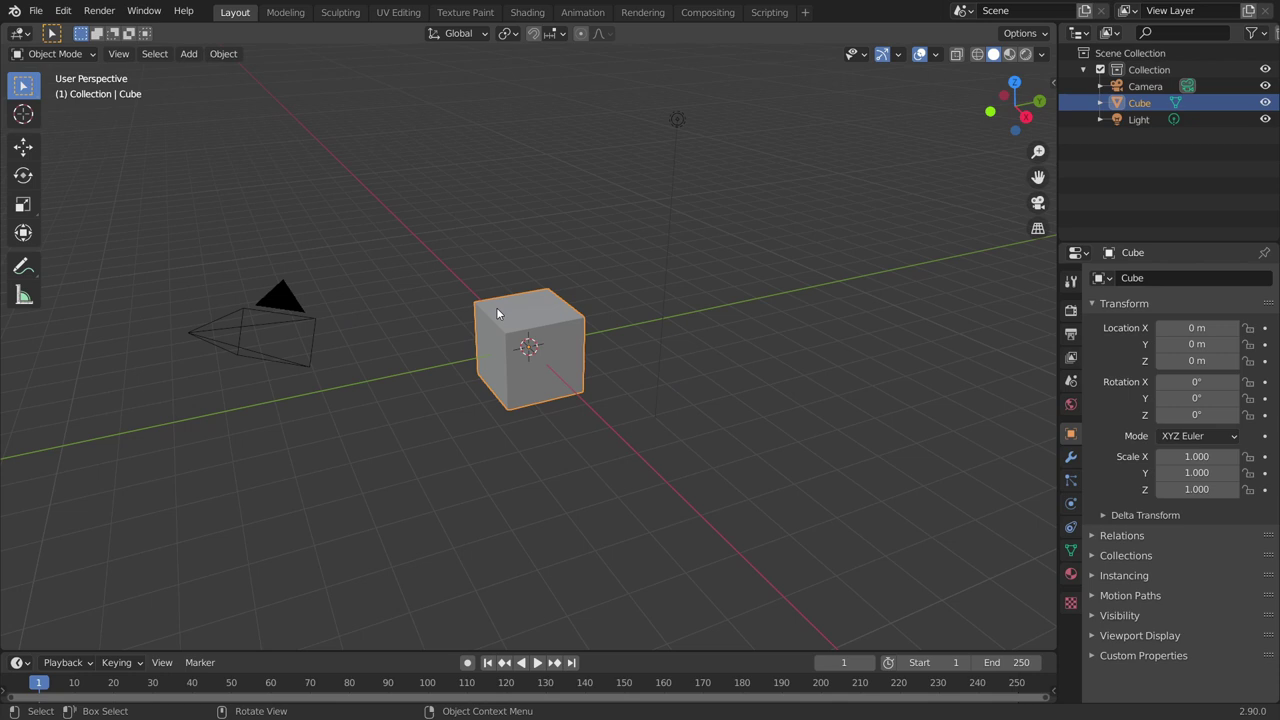
- Delete the default cube and add a plane mesh in its place
scroll(496, 307, "up", 2)
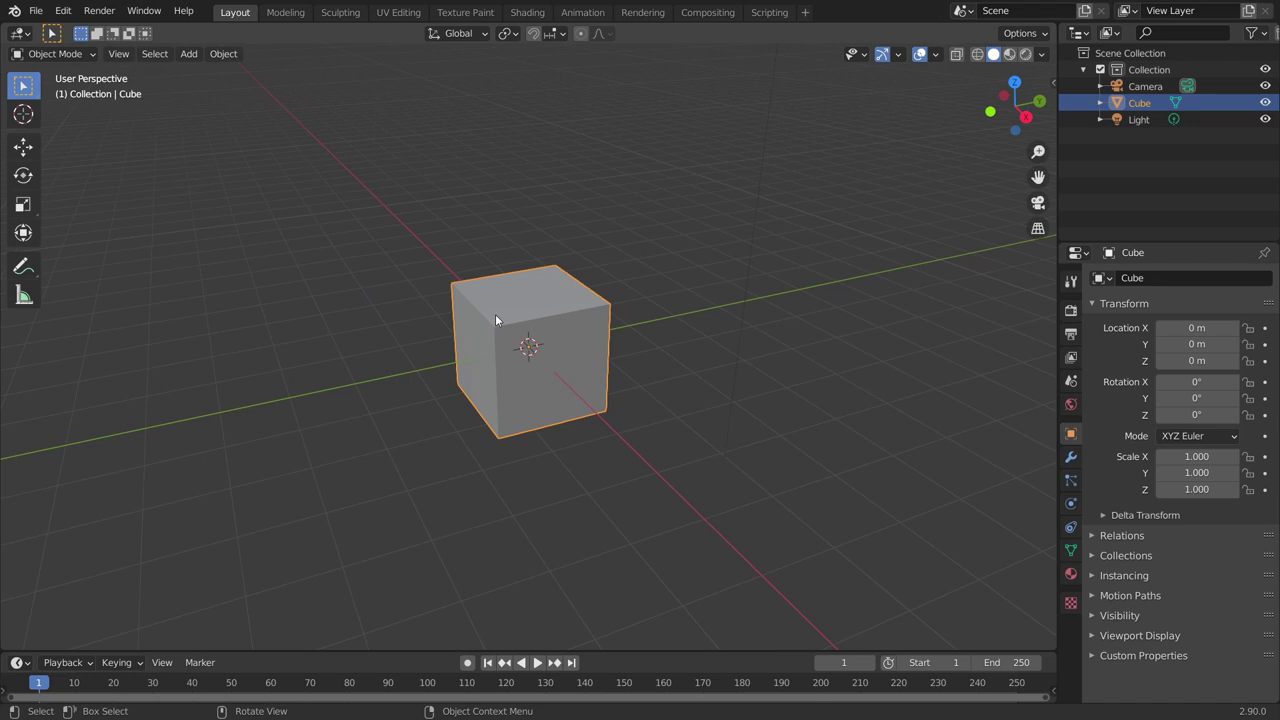
key("Delete")
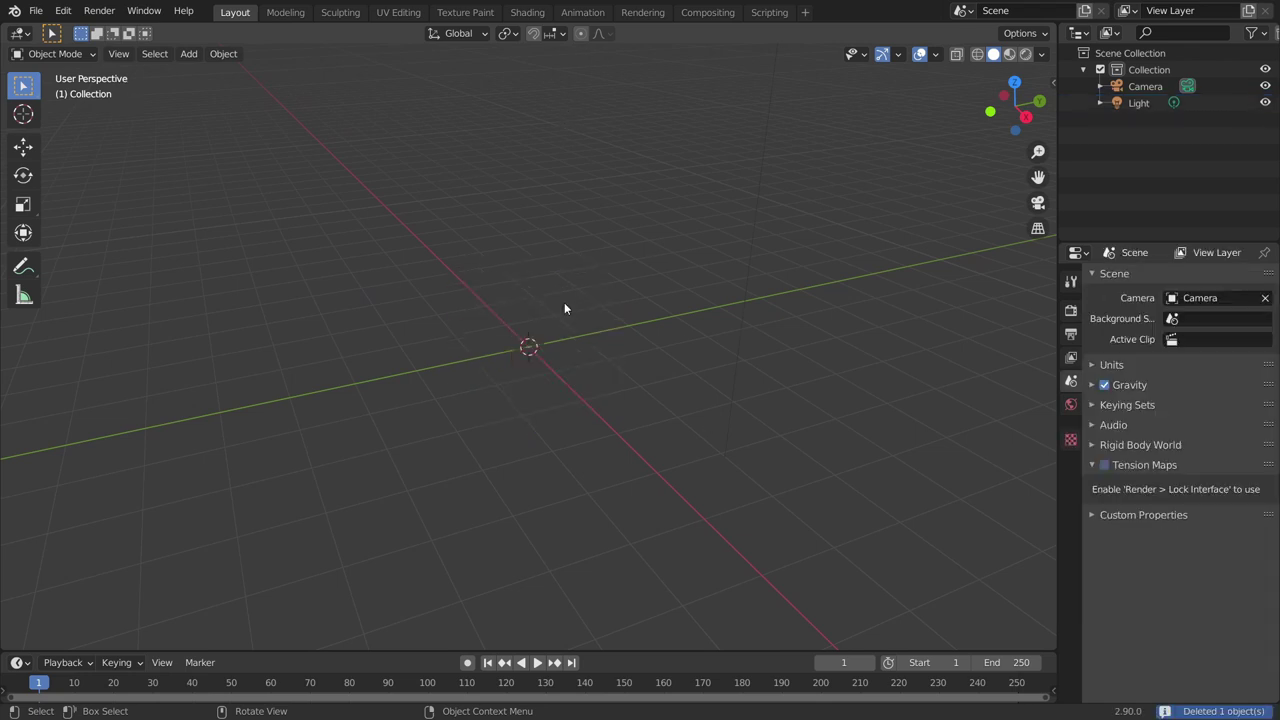
key("shift+a")
mouse_move(511, 254)
left_click(591, 256)
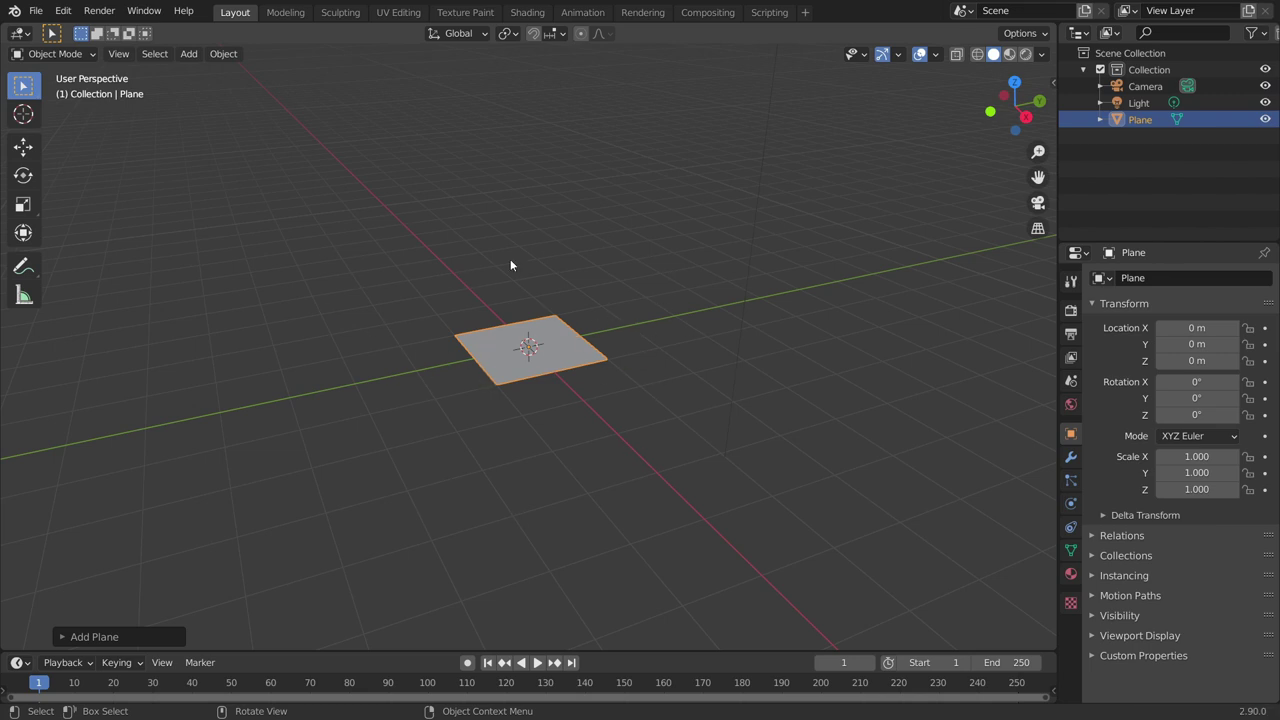
- Switch to the Shading workspace and show the plane large from the top with rendered viewport shading
scroll(497, 370, "up", 2)
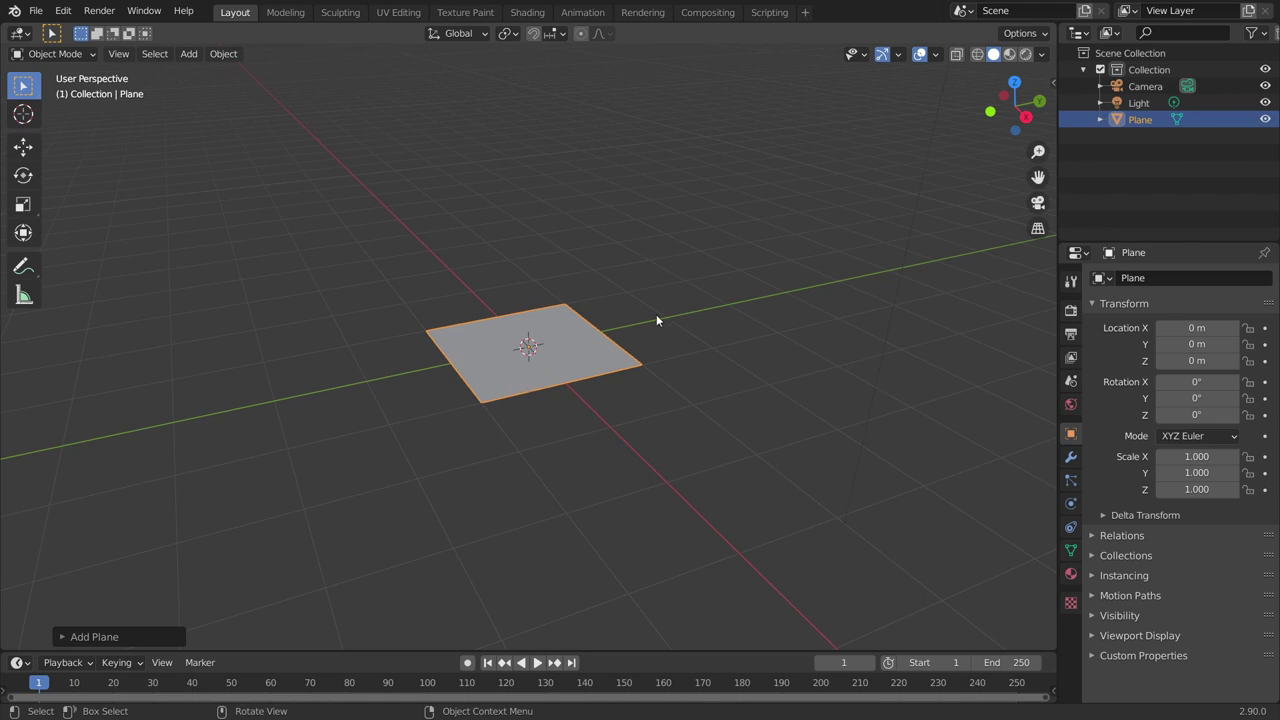
left_click(540, 12)
left_click(1015, 81)
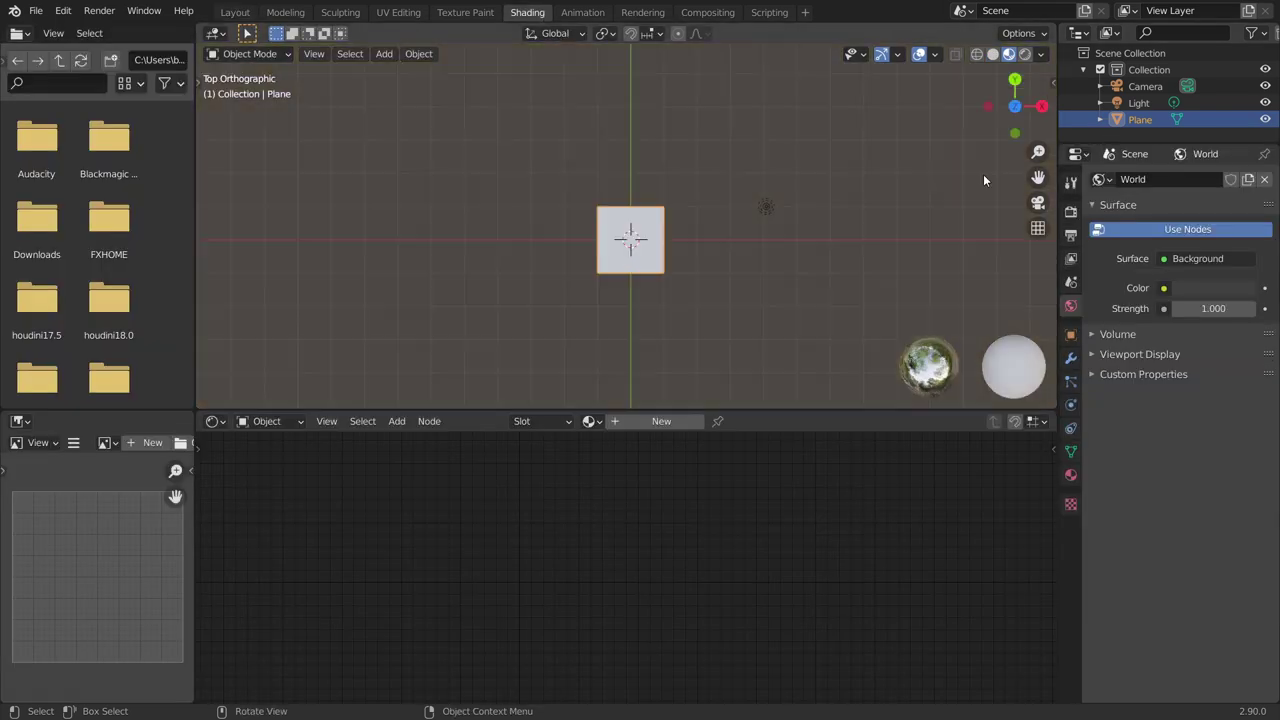
scroll(710, 197, "up", 4)
middle_click_drag(698, 236, 659, 197, "shift")
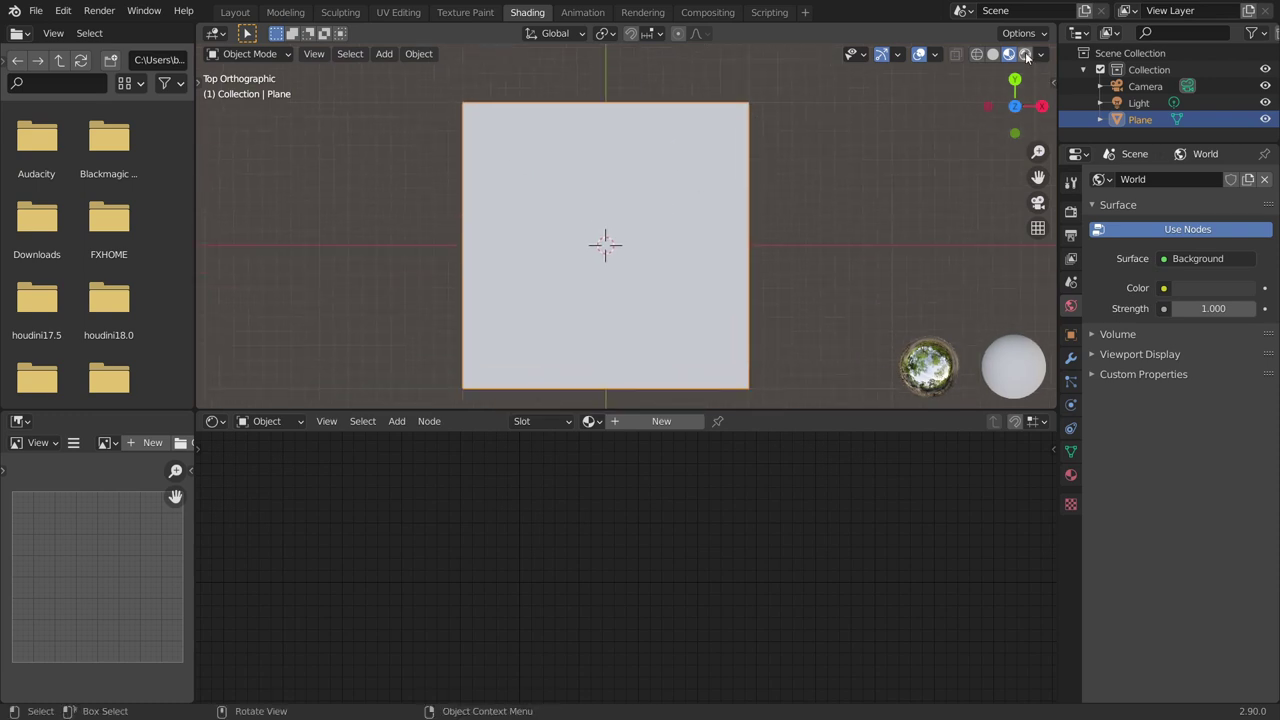
left_click(1024, 54)
- Create a new material on the plane, replace its Principled BSDF with a Texture Coordinate node, and preview the Generated output
left_click(653, 425)
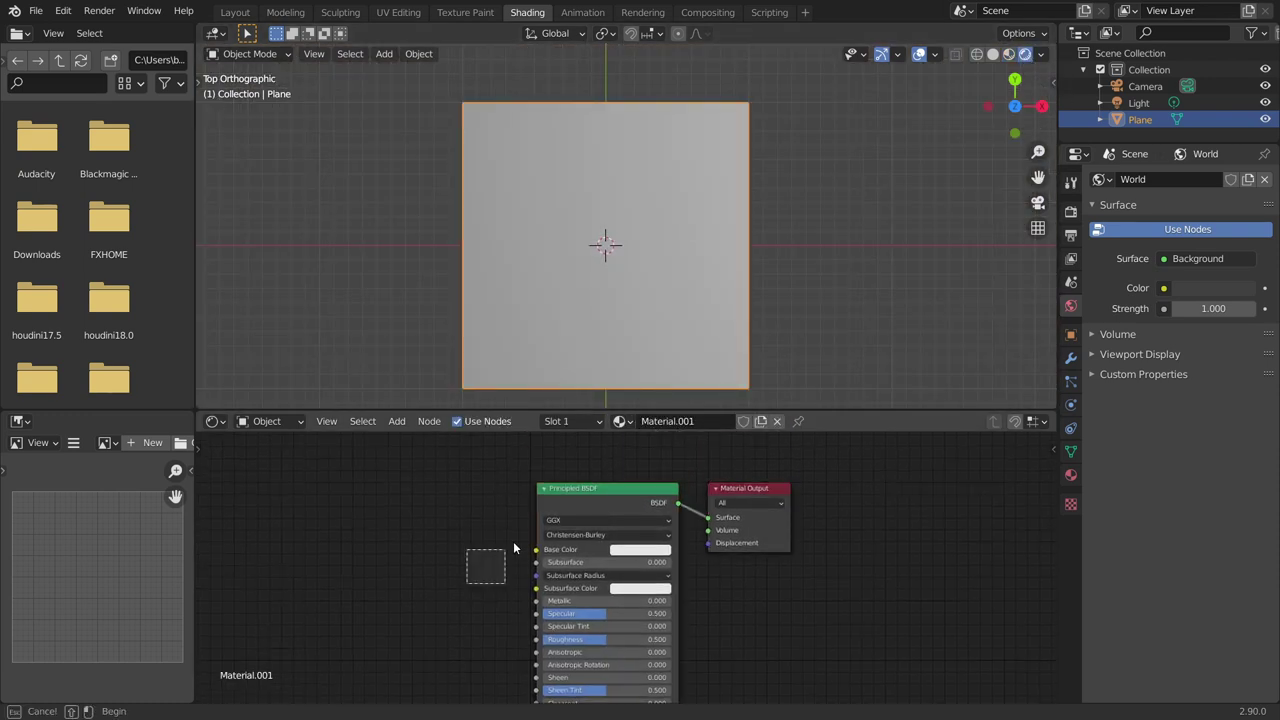
key("x")
key("shift+a")
left_click(450, 475)
type("tex")
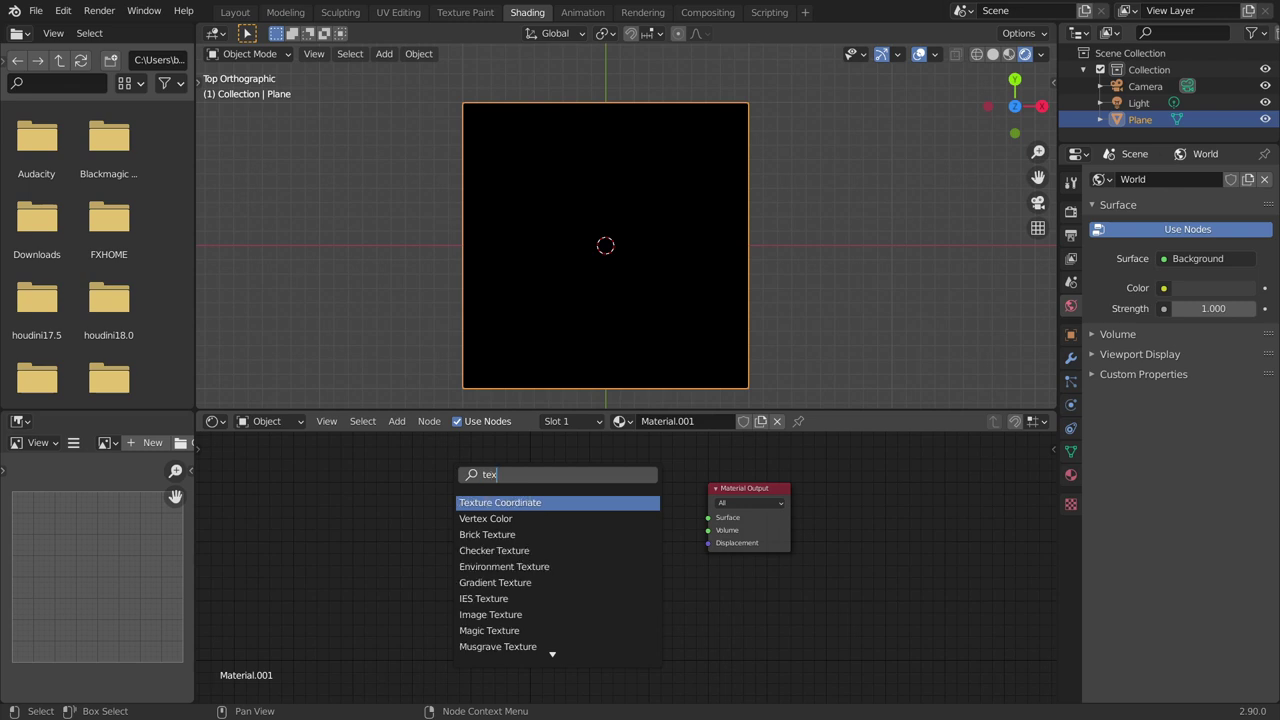
key("Return")
left_click(364, 485)
left_click(364, 488, "ctrl+shift")
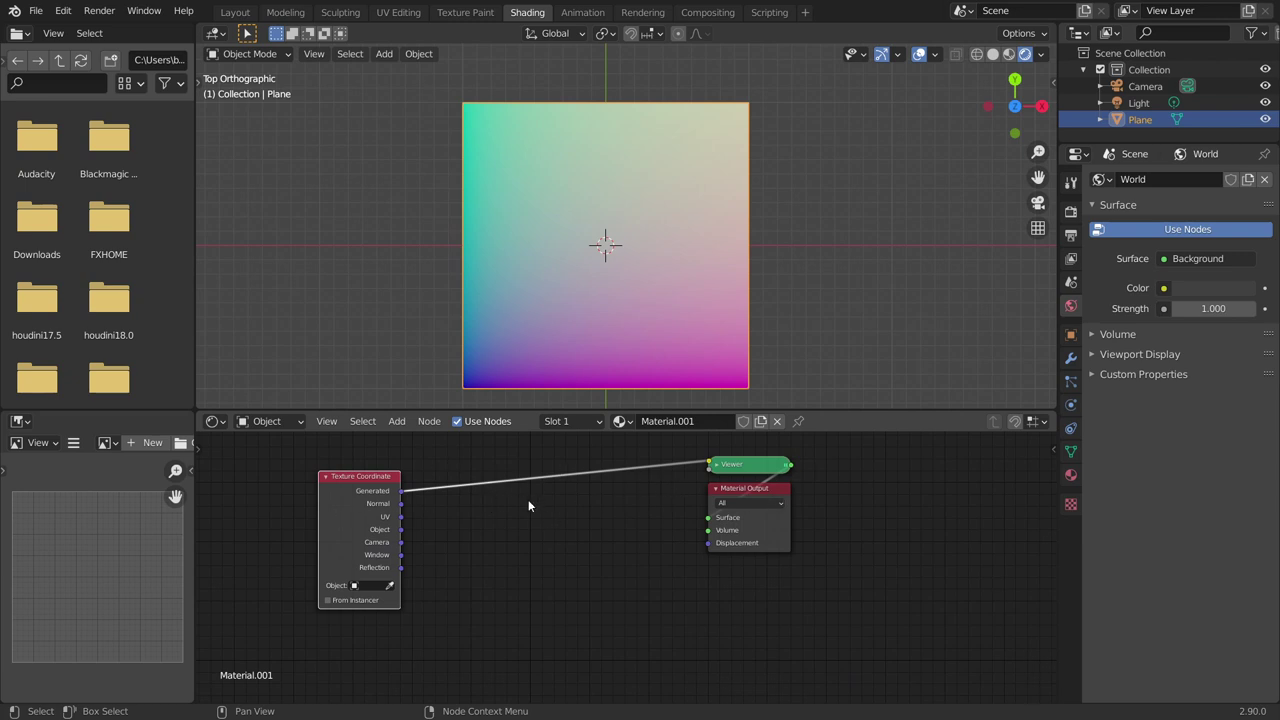
- Insert an Image Texture node on the link between the Texture Coordinate node and the viewer
middle_click_drag(528, 506, 535, 544)
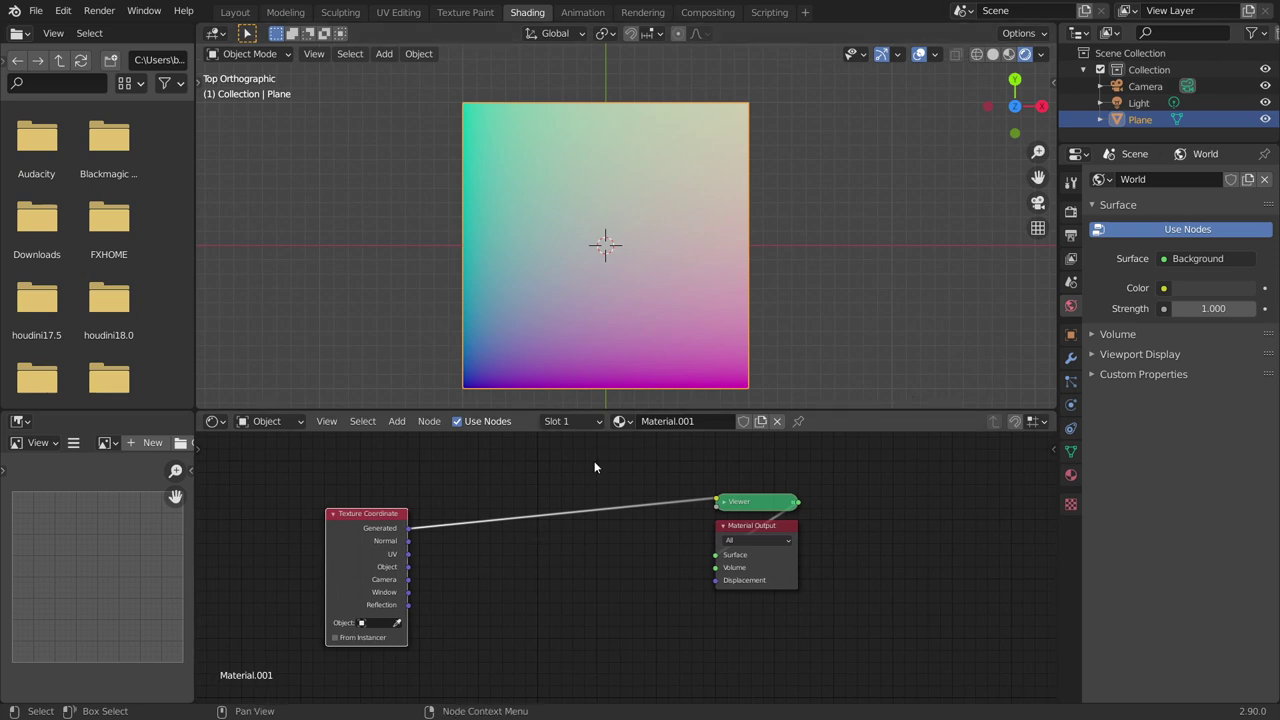
key("shift+a")
left_click(505, 471)
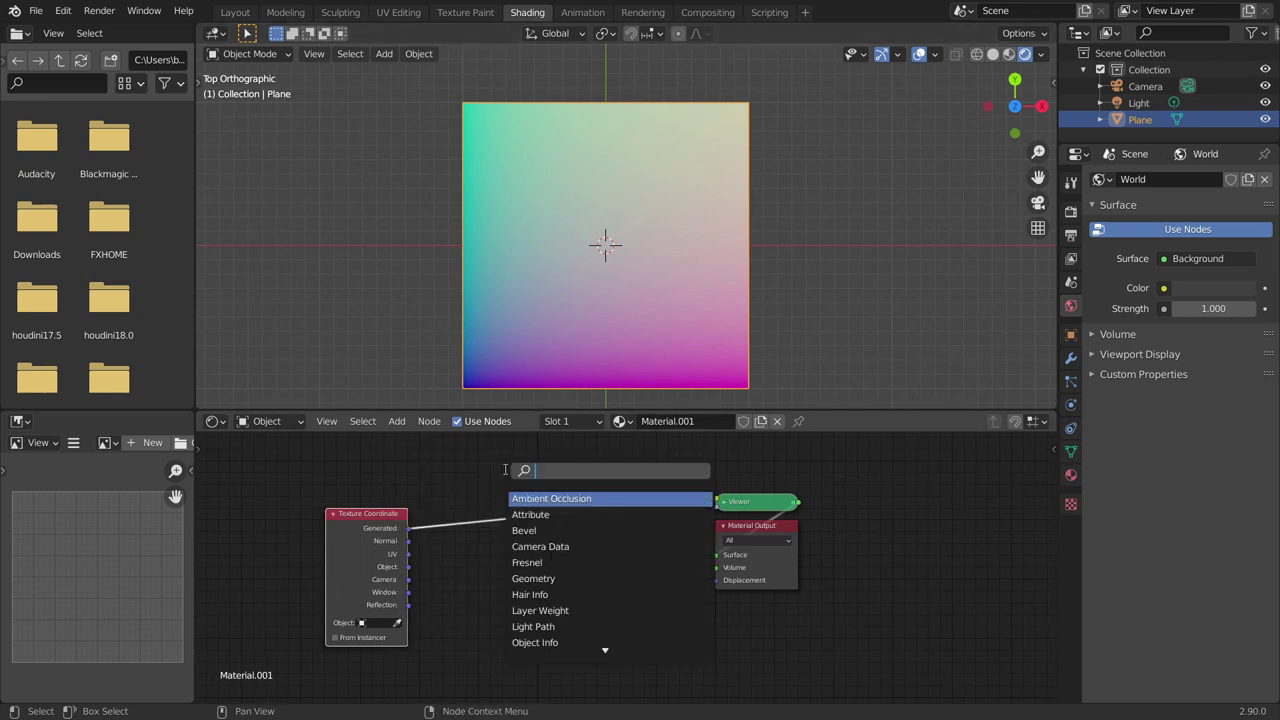
type("ima")
key("Return")
left_click(485, 476)
- Load the yellow maple leaf PNG from the Desktop into the Image Texture node and preview its color on the plane
left_click(600, 528)
left_click(287, 472)
scroll(752, 400, "down", 5)
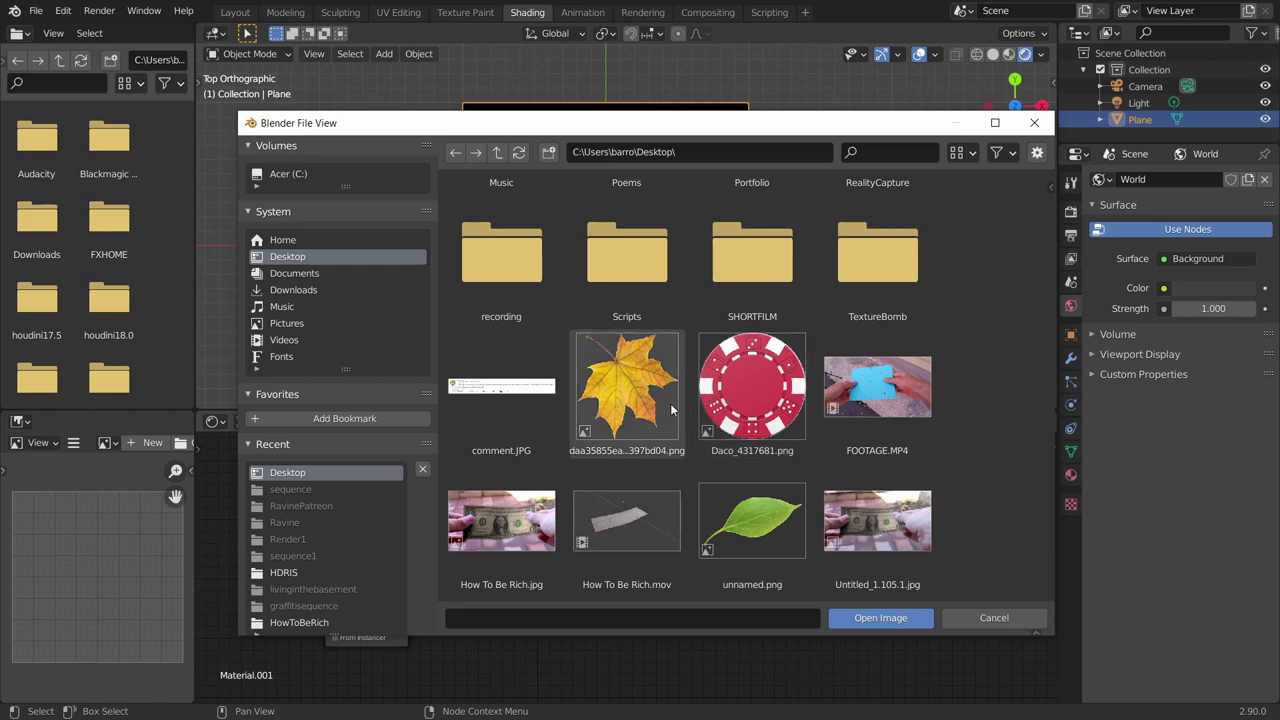
double_click(640, 404)
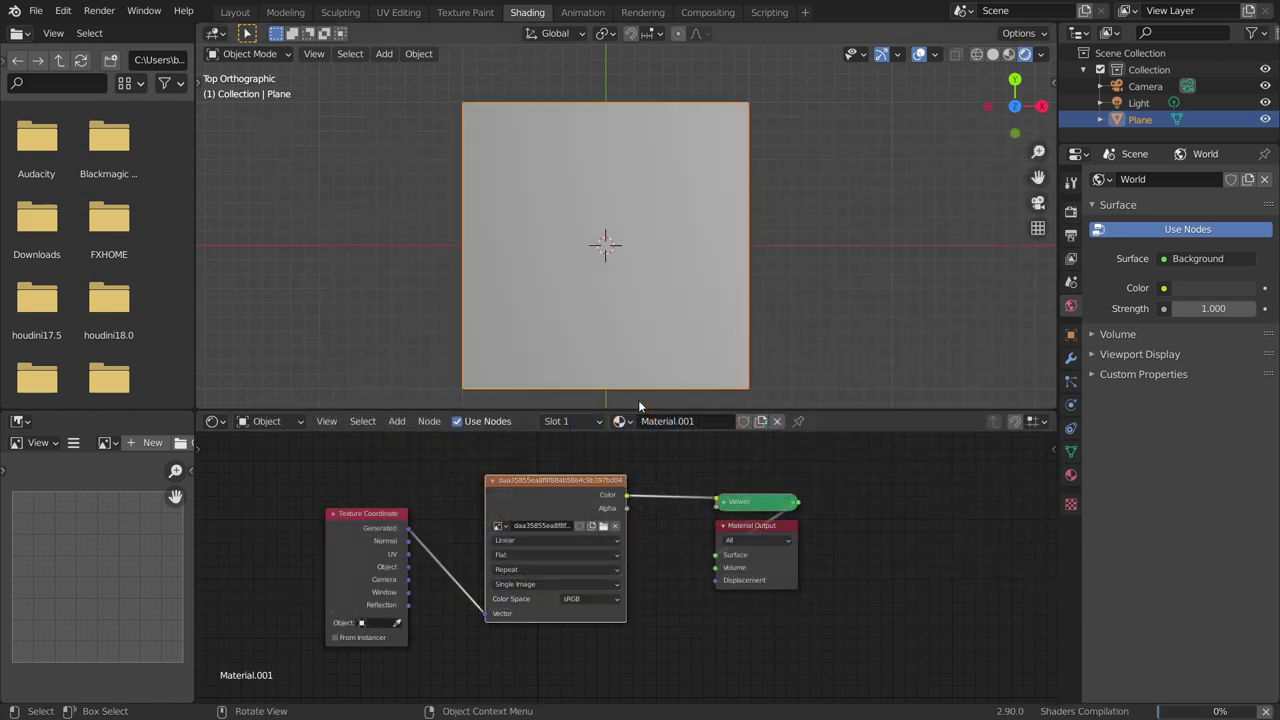
left_click(574, 490, "ctrl+shift")
left_click(572, 488, "ctrl+shift")
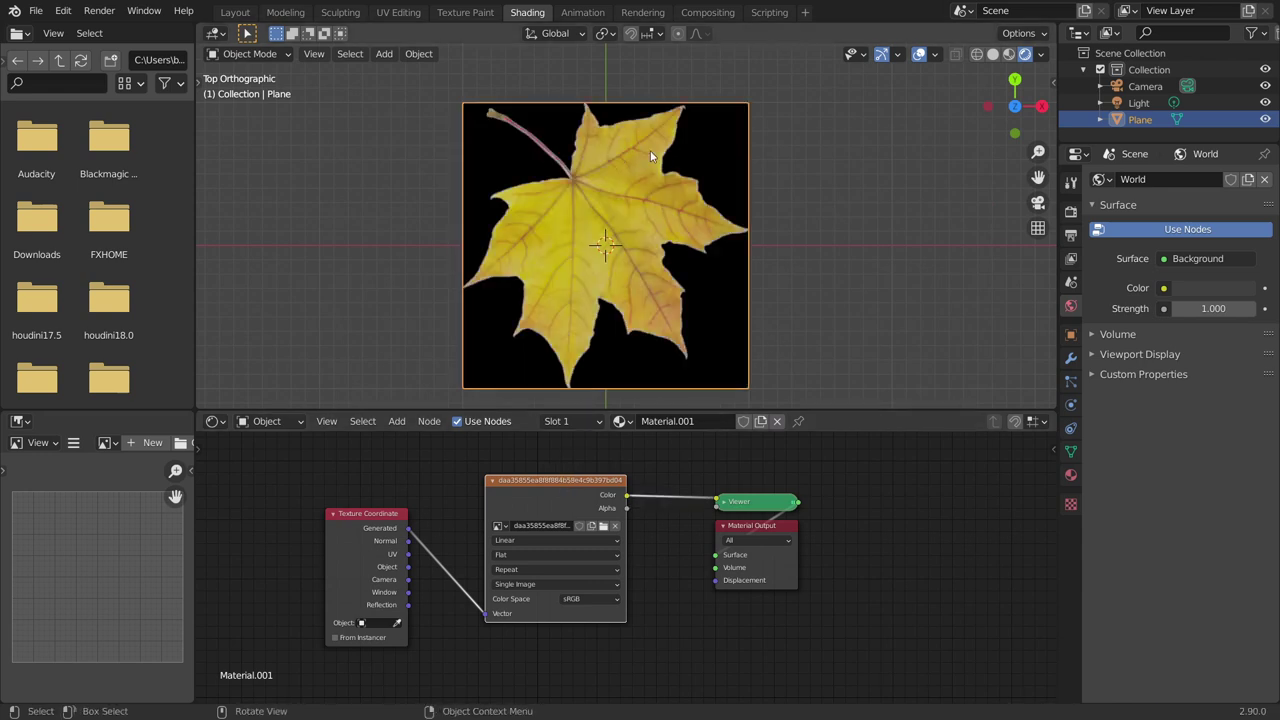
- Move the Texture Coordinate node away from the image texture and connect its UV output to the image's Vector input
middle_click_drag(359, 534, 536, 534)
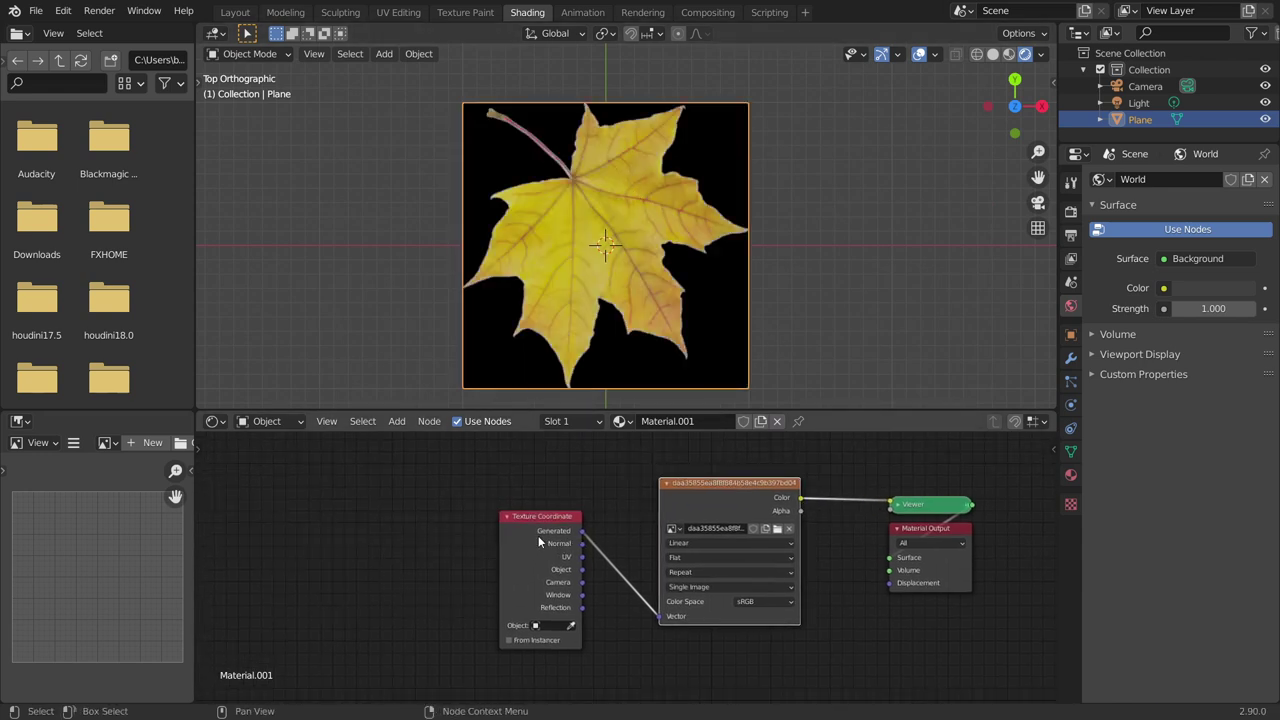
left_click_drag(536, 534, 359, 519)
scroll(314, 545, "up", 2)
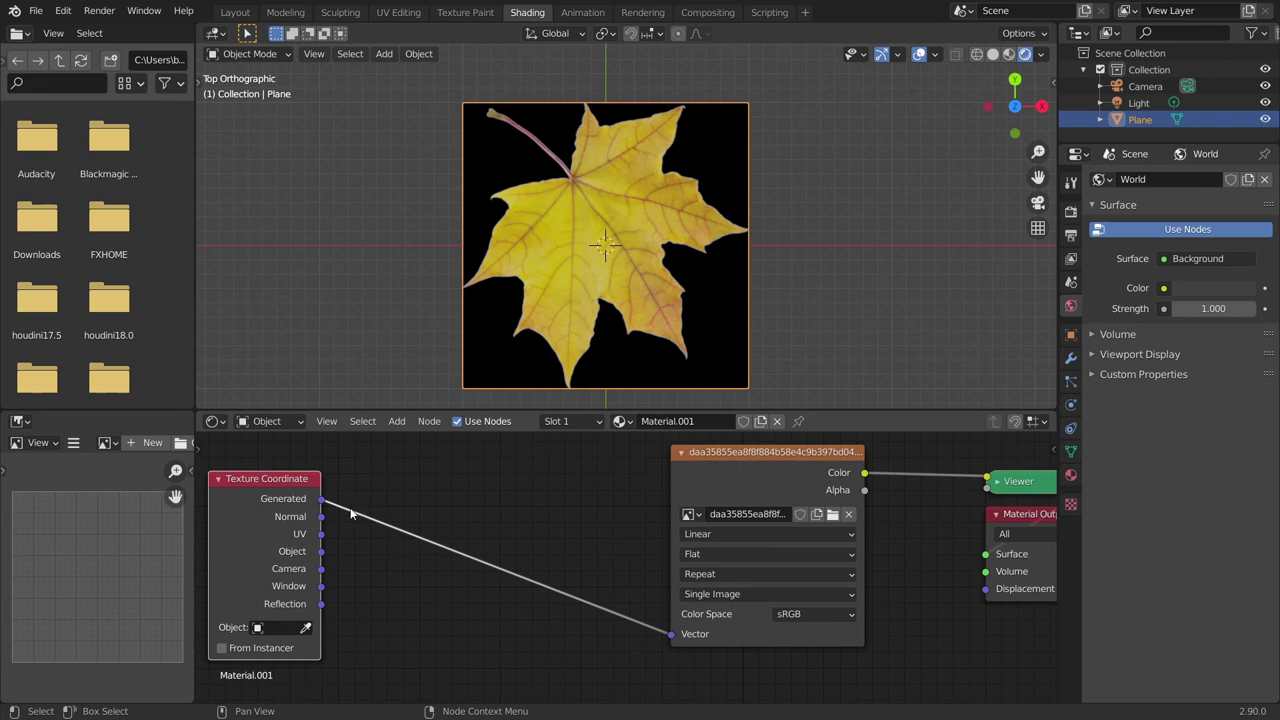
left_click_drag(320, 537, 671, 634)
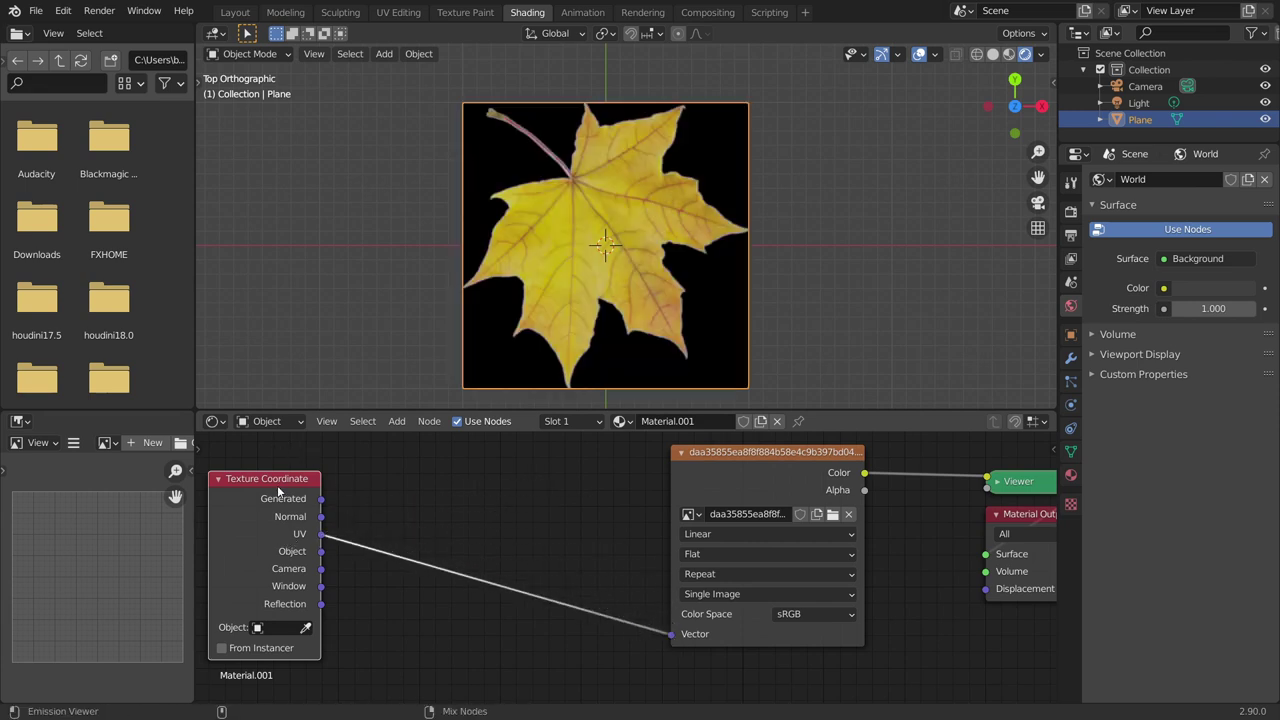
- Preview the Texture Coordinate node's UV output on the plane, followed by the leaf image texture again
left_click(280, 490, "ctrl+shift")
left_click(282, 490, "ctrl+shift")
left_click(300, 490, "ctrl+shift")
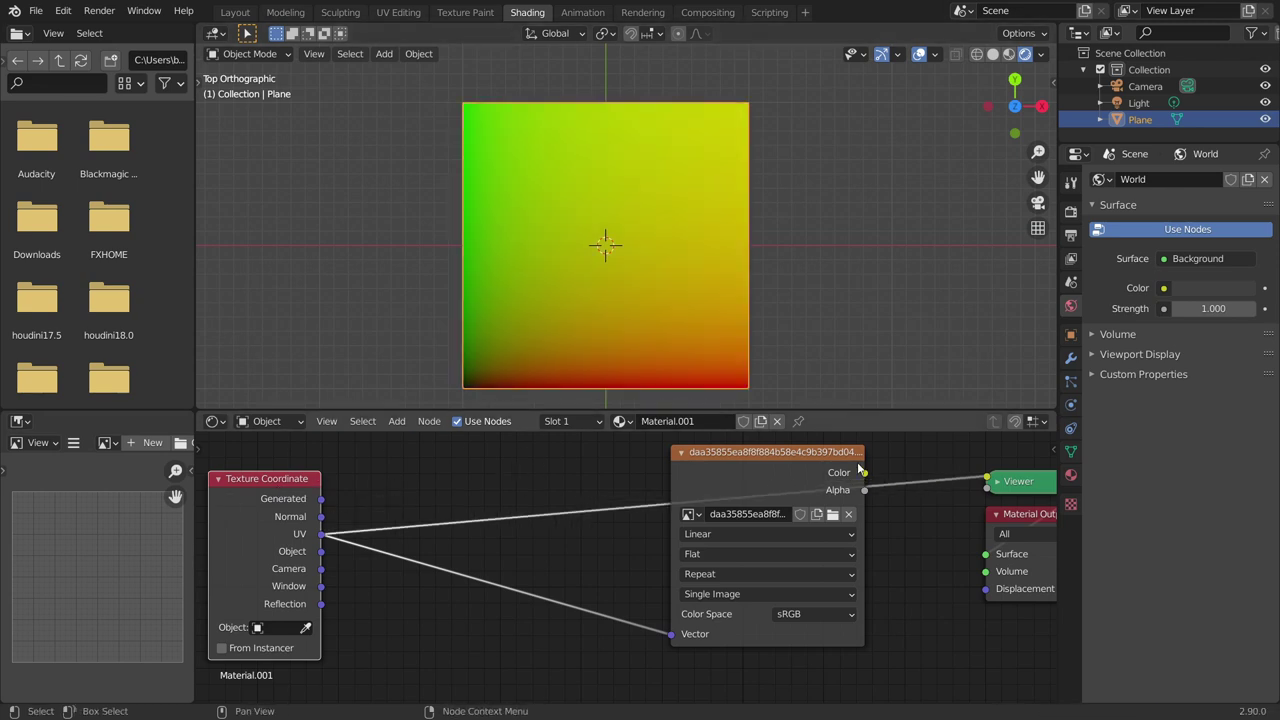
left_click(773, 456, "ctrl+shift")
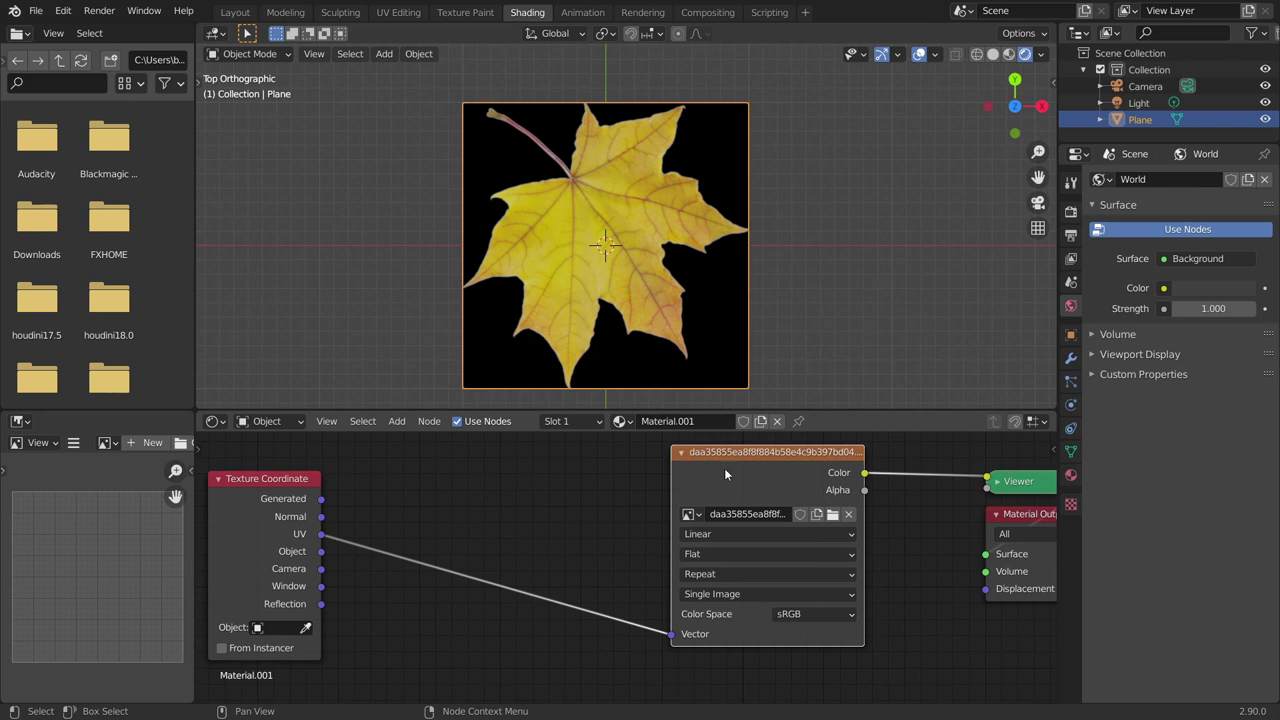
- Make room after the Texture Coordinate node and insert a Vector Math node set to Scale on the UV link
middle_click_drag(557, 495, 647, 508)
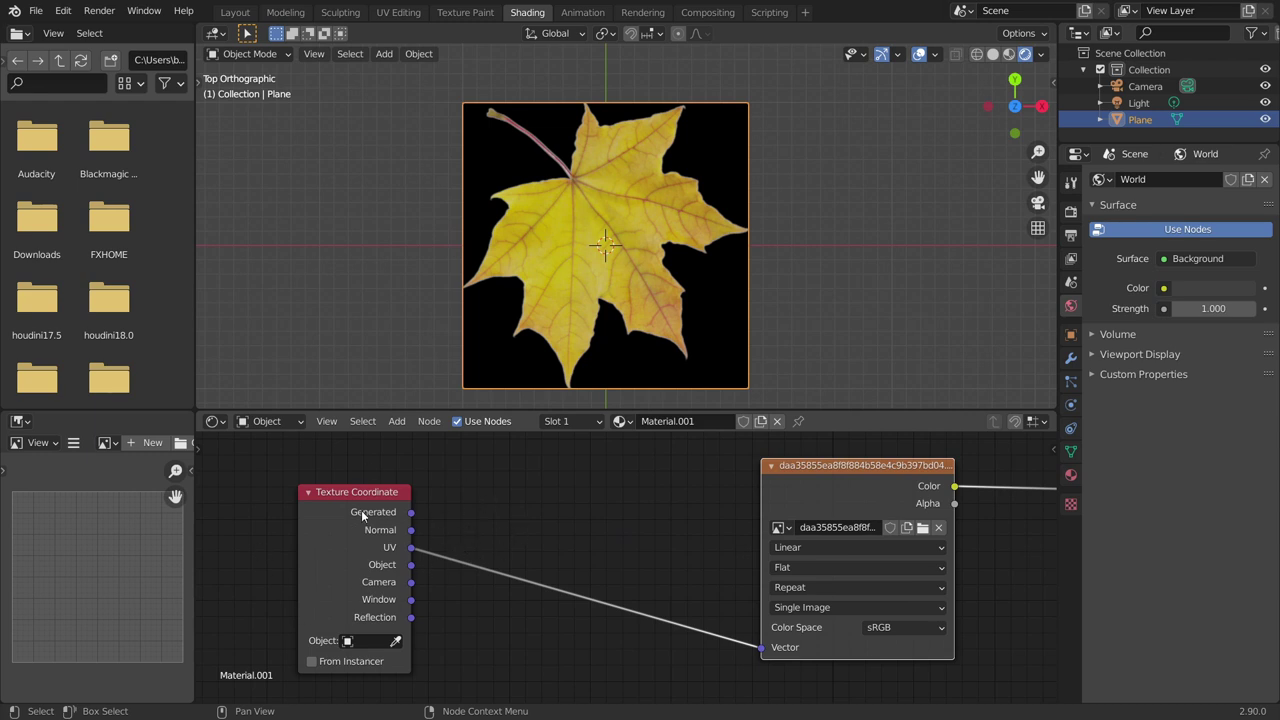
left_click_drag(361, 510, 259, 506)
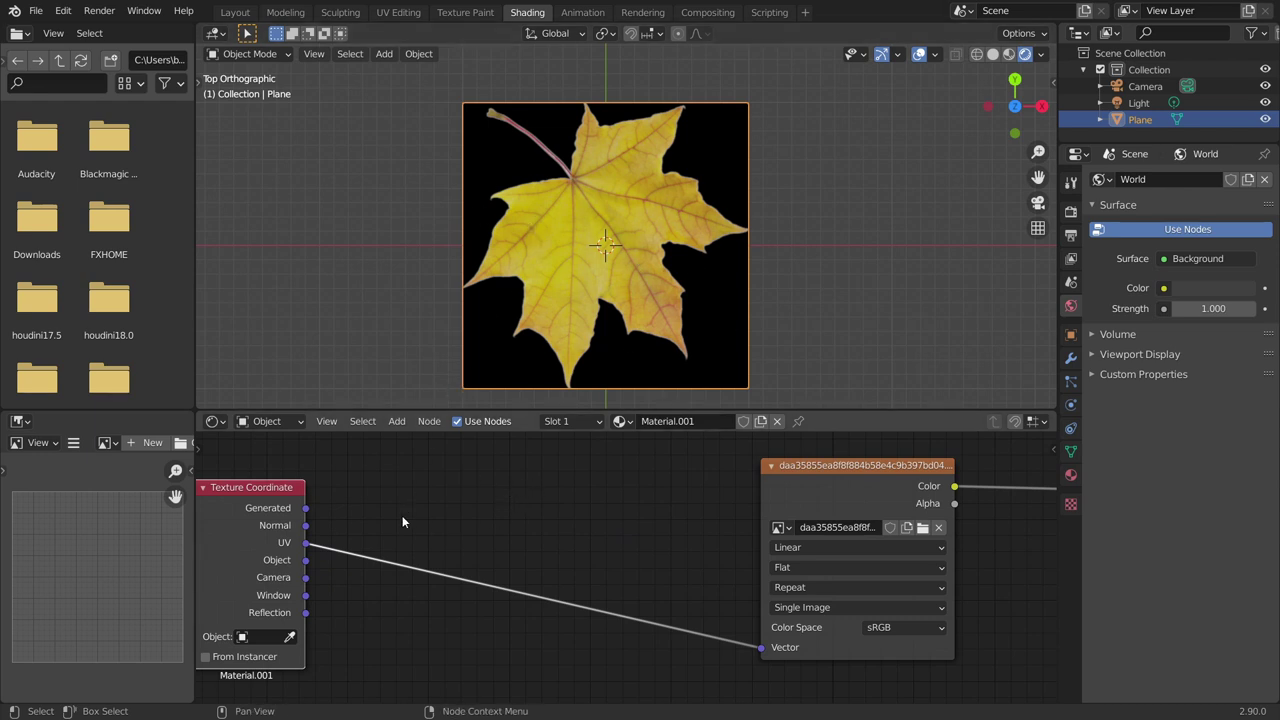
key("shift+a")
type("vect")
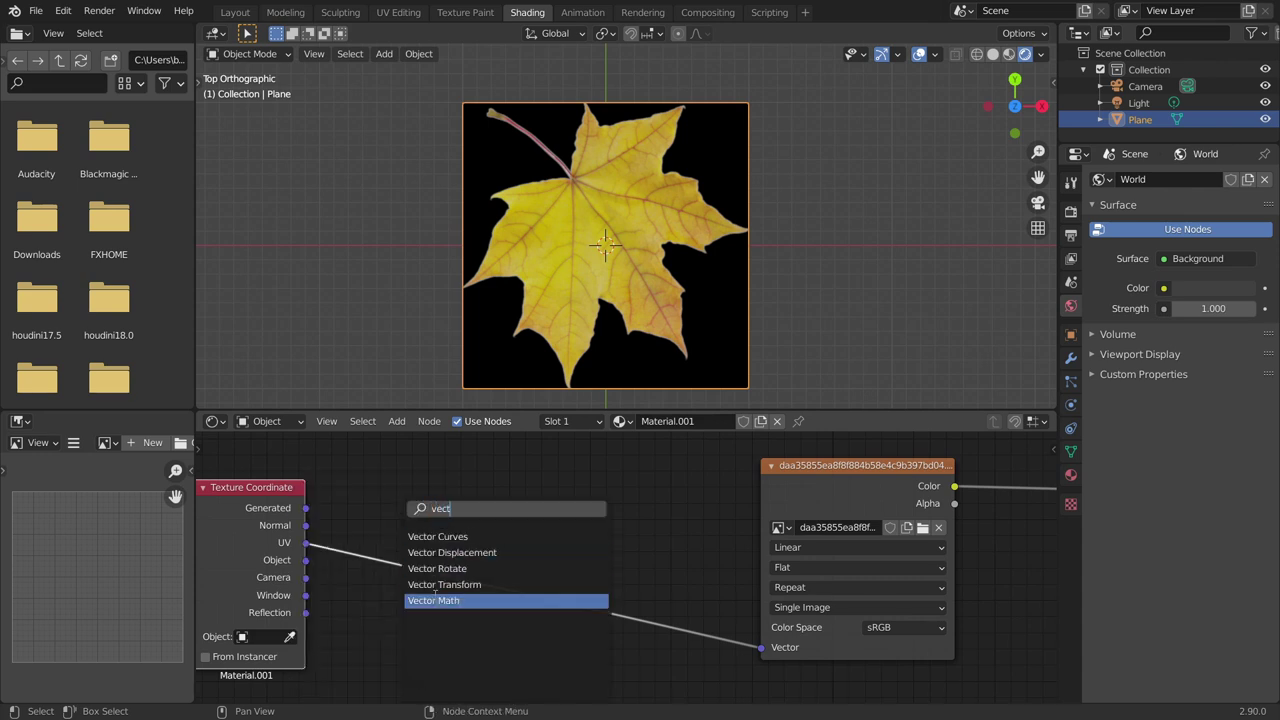
left_click(446, 599)
left_click(418, 570)
left_click(398, 530)
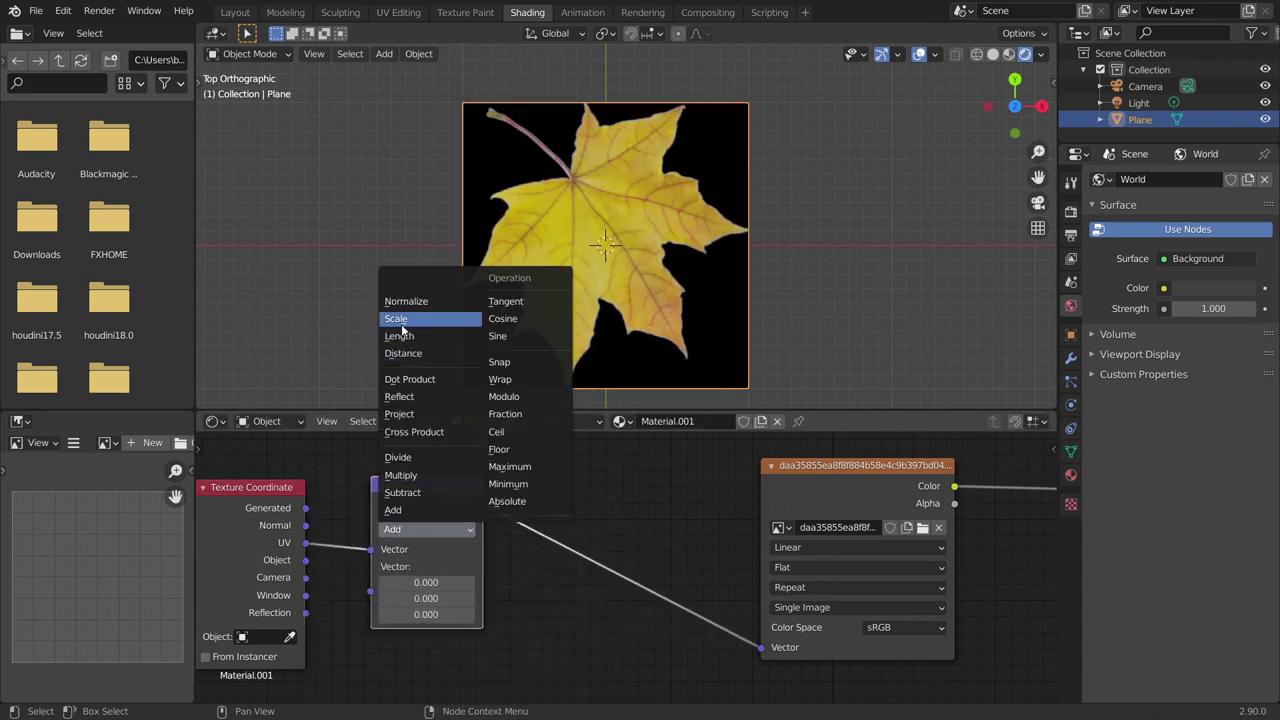
left_click(400, 319)
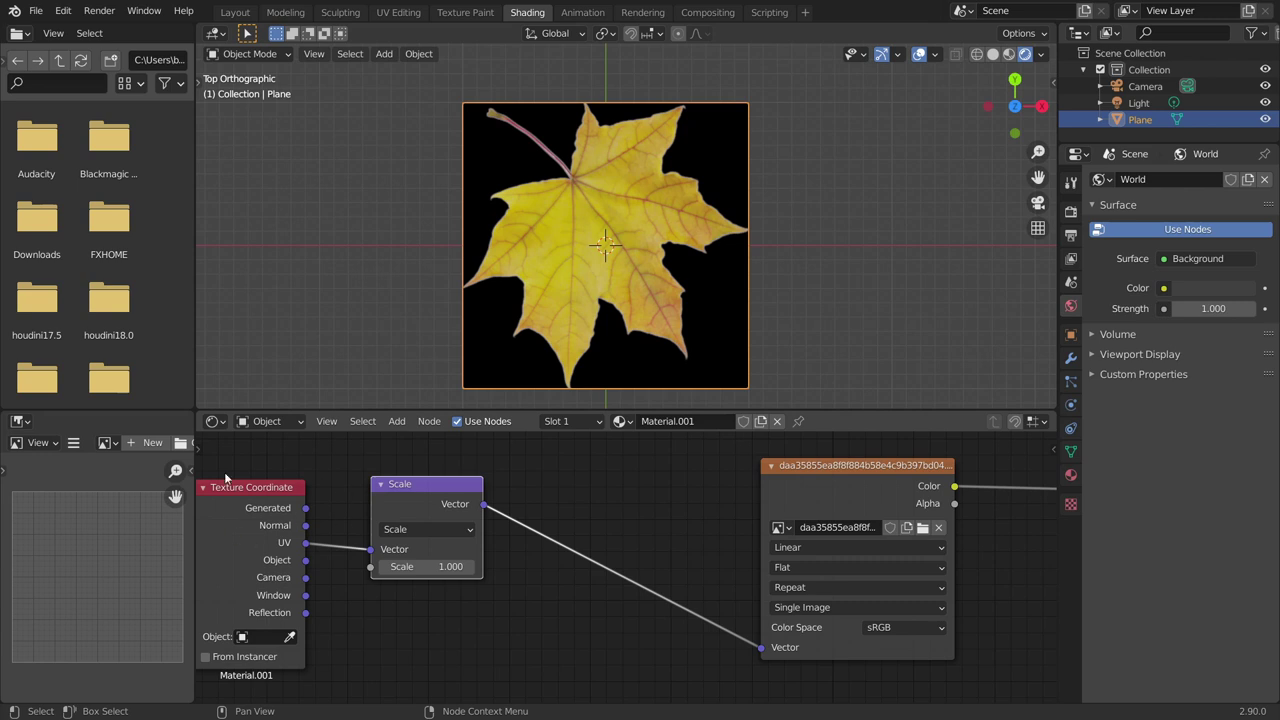
- Compare the UV coordinates with the Scale node's output by previewing each on the plane
left_click(254, 490, "ctrl+shift")
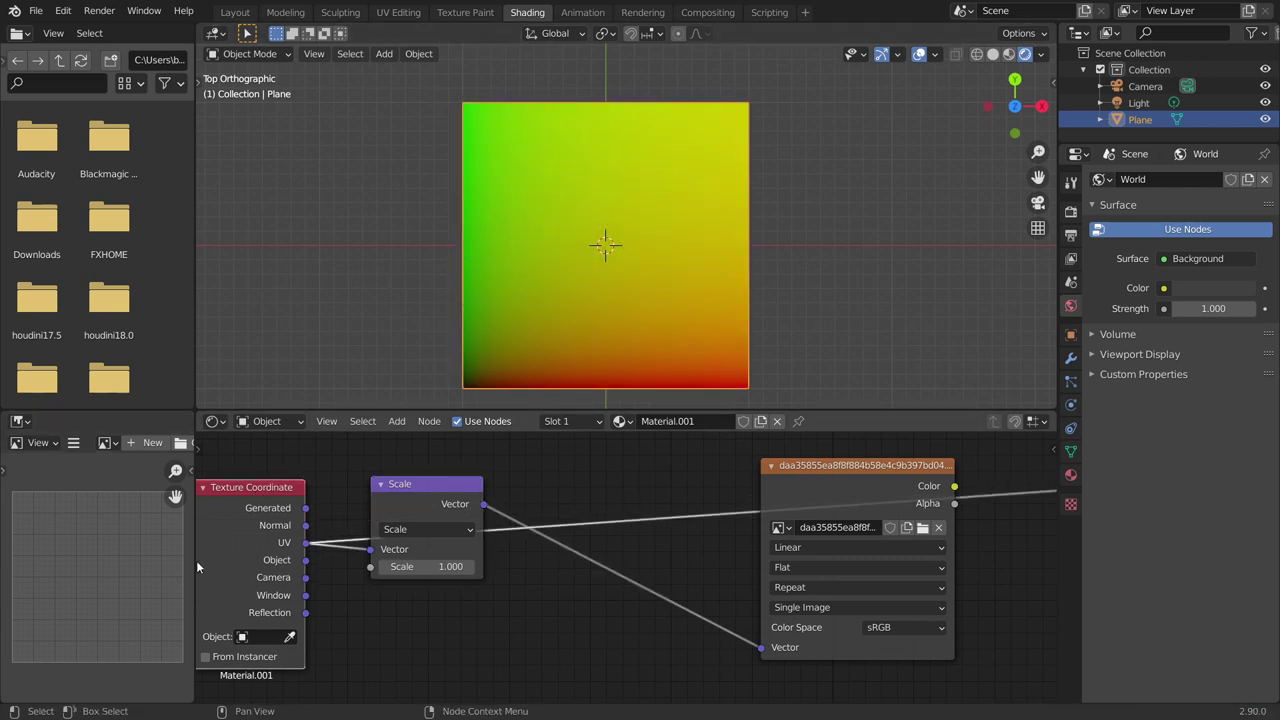
left_click(408, 499, "ctrl+shift")
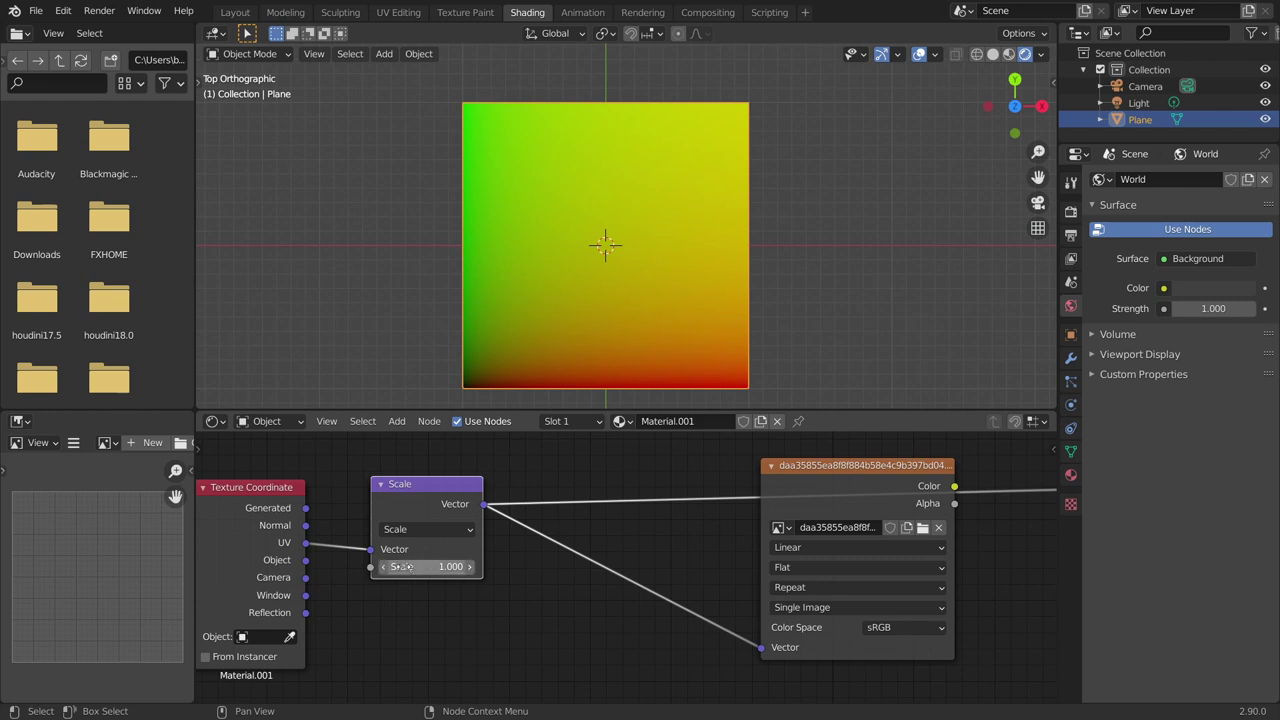
- Preview the leaf image texture and raise the Scale node's value to 6.6 to repeat the leaf across the plane
scroll(517, 587, "up", 1)
middle_click_drag(463, 553, 591, 542)
left_click(785, 486, "ctrl+shift")
left_click_drag(505, 577, 600, 577)
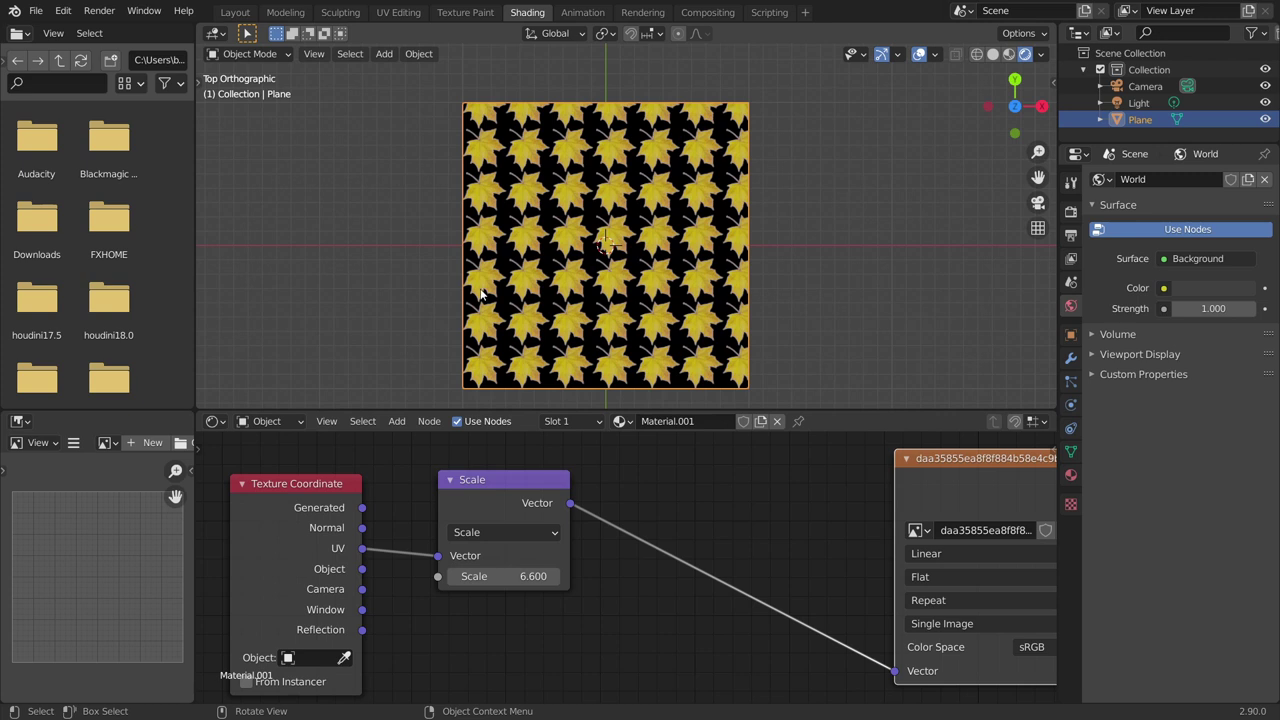
- Set the leaf image texture's extension mode to Clip
middle_click_drag(796, 530, 543, 506)
middle_click_drag(781, 601, 700, 646)
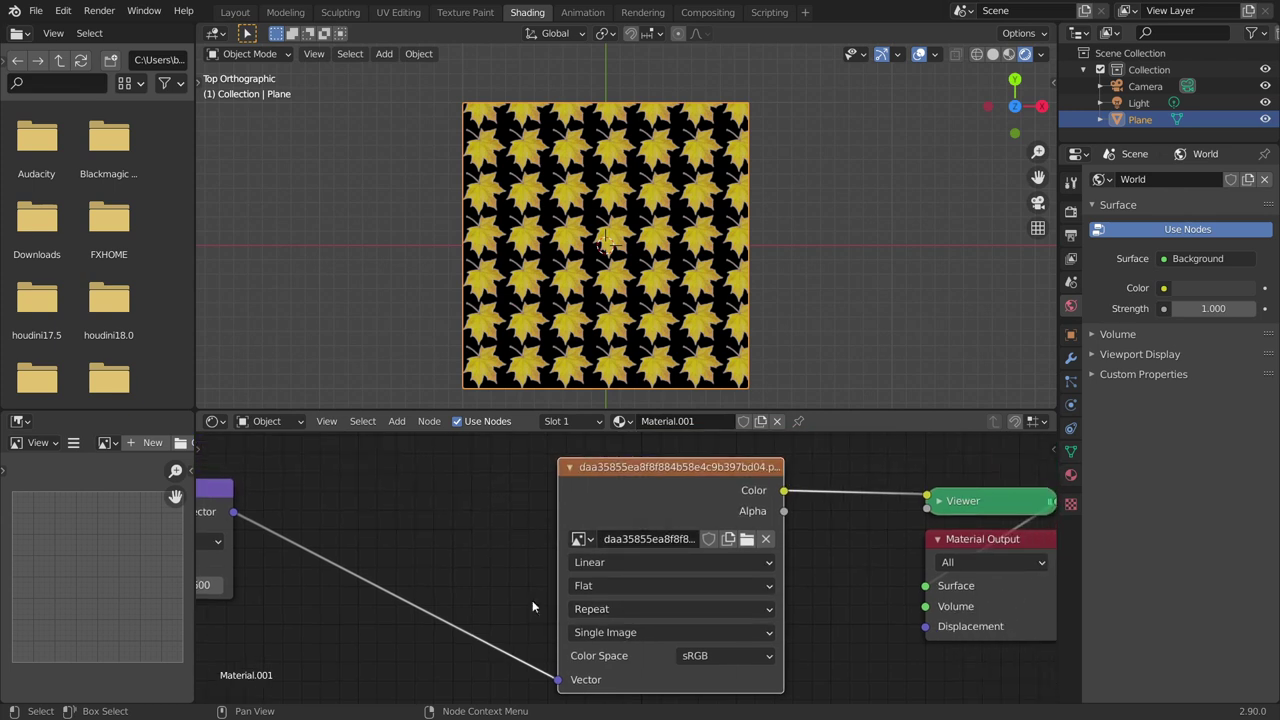
left_click(618, 608)
left_click(600, 671)
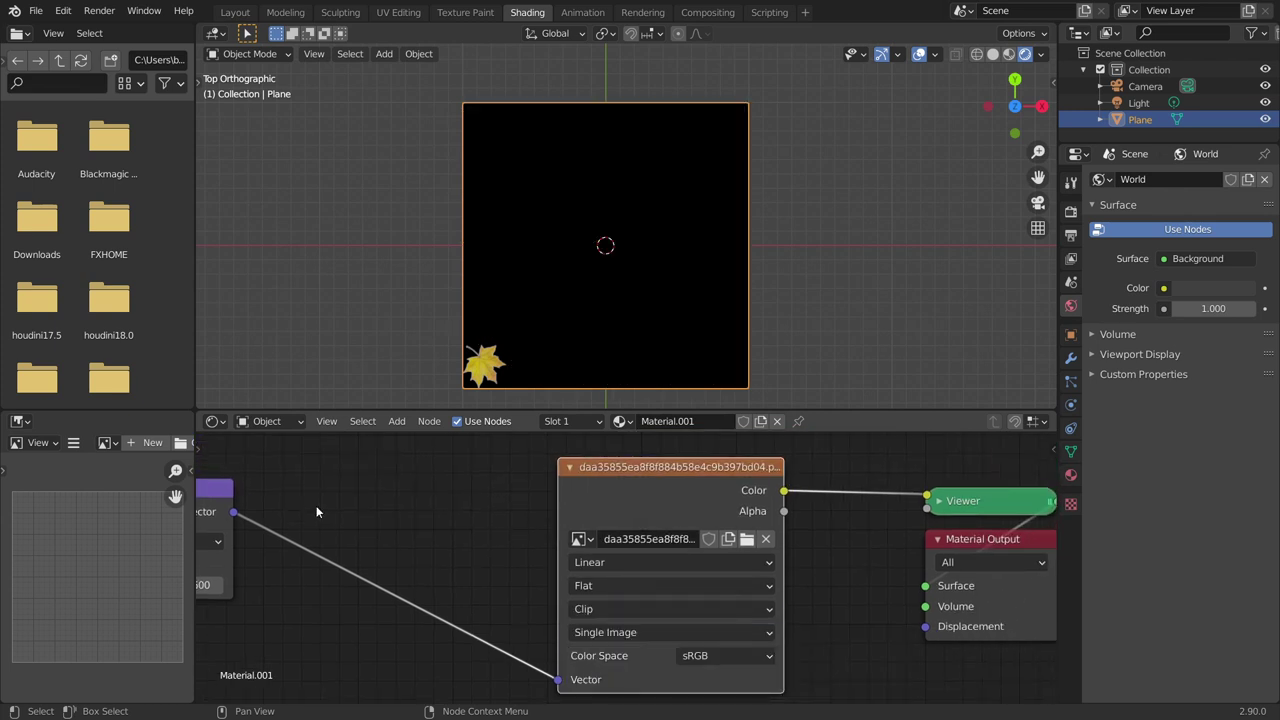
- Set the Scale node's value to 4.6
middle_click_drag(329, 506, 666, 518)
mouse_move(507, 597)
left_mouse_down()
mouse_move(440, 597)
mouse_move(520, 597)
left_mouse_up()
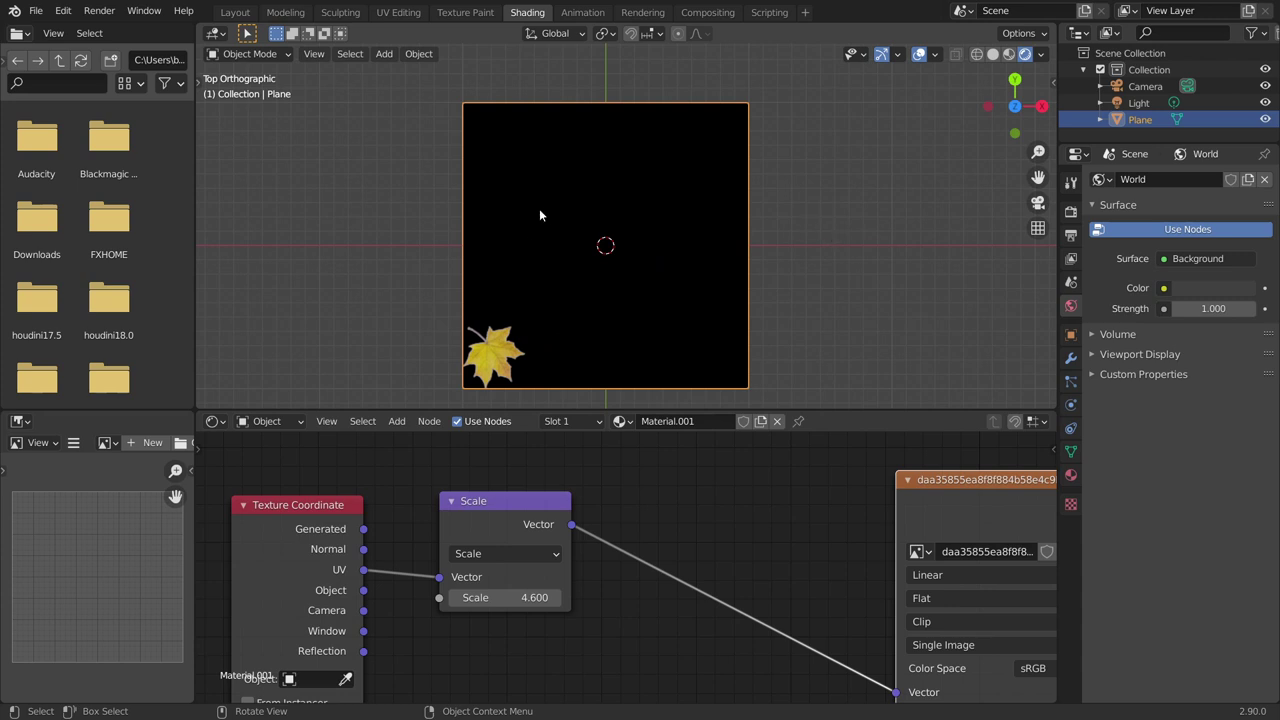
middle_click_drag(822, 537, 654, 476)
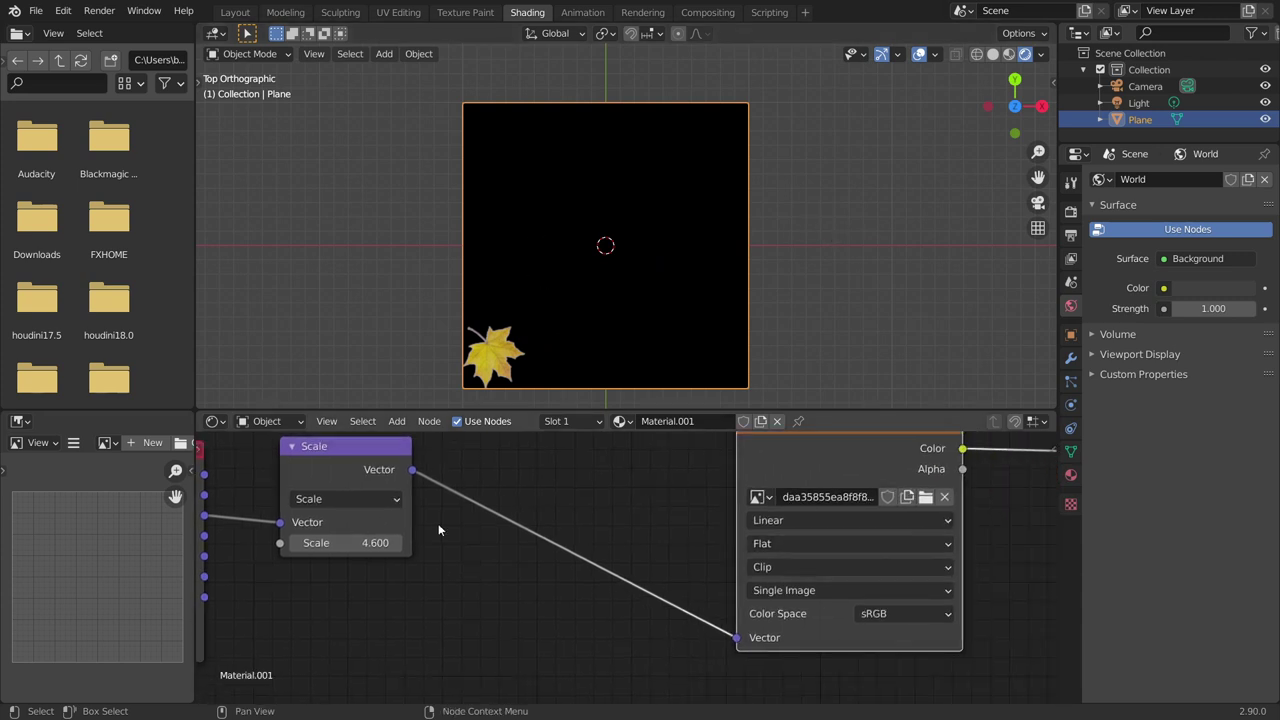
middle_click_drag(438, 529, 589, 548)
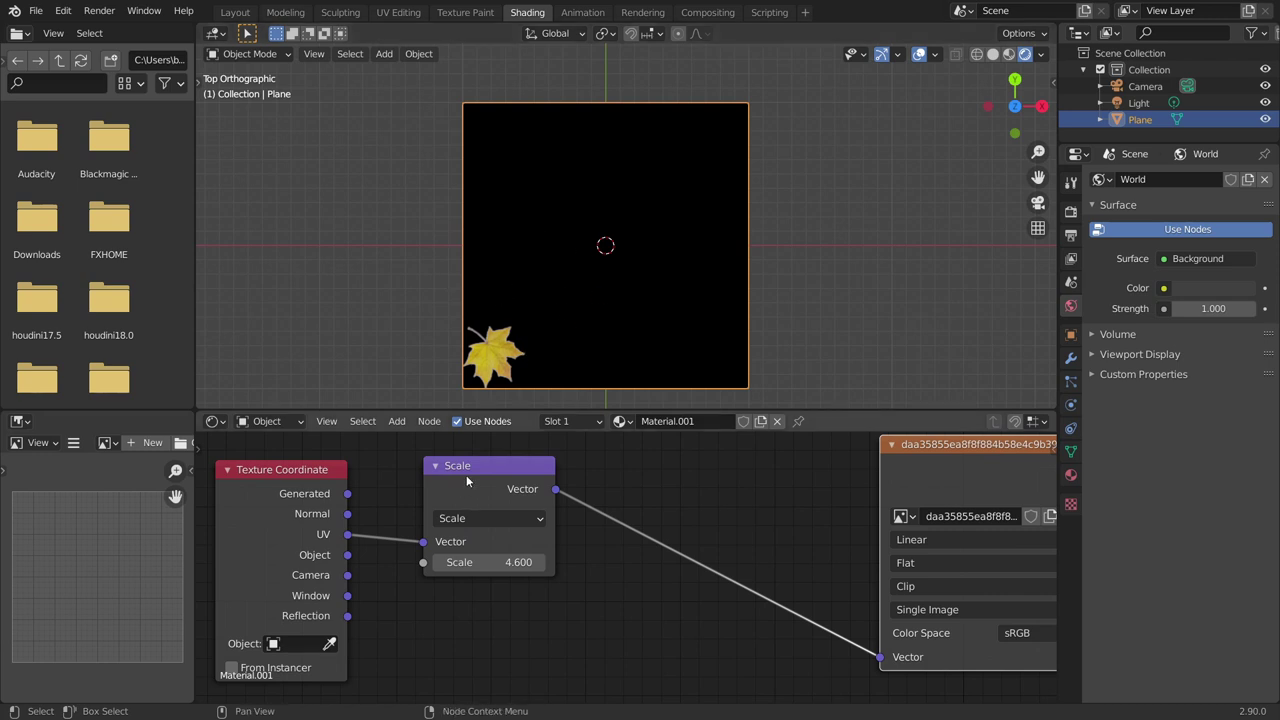
- Move the Scale node closer to the Texture Coordinate node and alternate the preview between the scaled and original UV coordinates
left_click_drag(466, 475, 436, 476)
left_click(437, 474, "ctrl+shift")
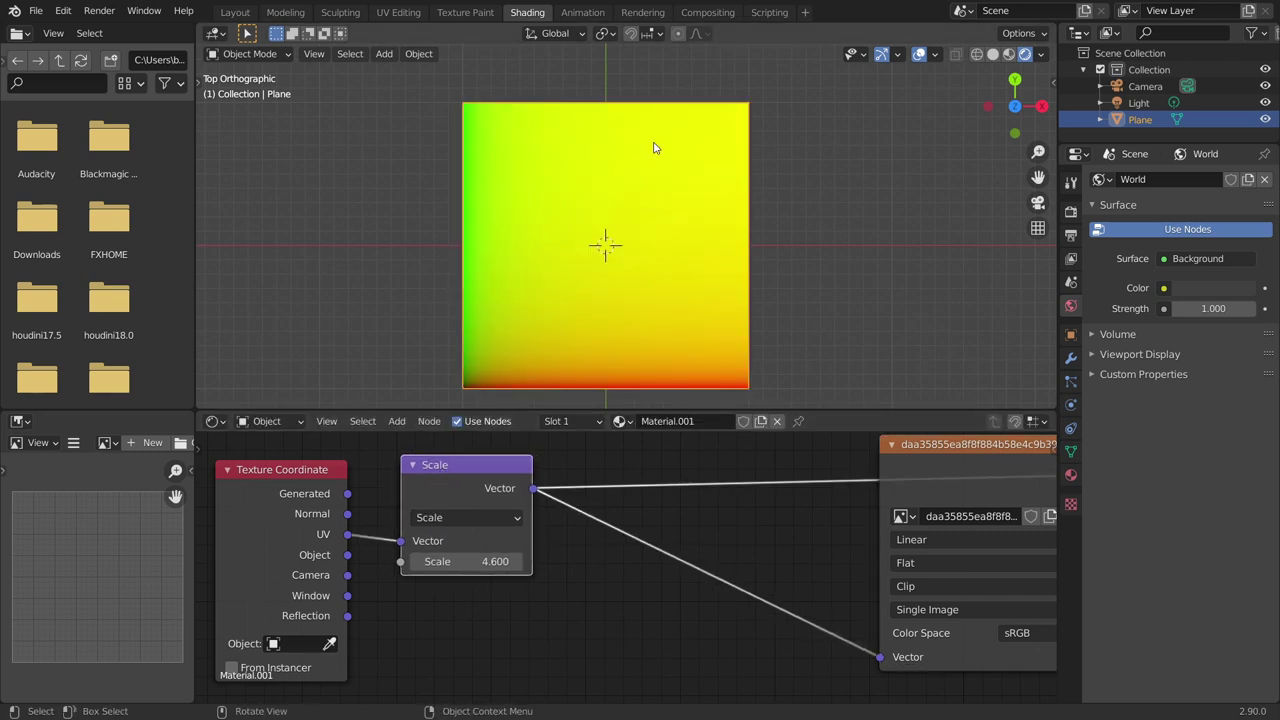
left_click(312, 489, "ctrl+shift")
left_click(439, 476, "ctrl+shift")
- Duplicate the Scale node onto its link to the viewer and set the copy's operation to Fraction
middle_click_drag(903, 488, 555, 530)
middle_click_drag(572, 486, 757, 473)
middle_click_drag(428, 467, 565, 489)
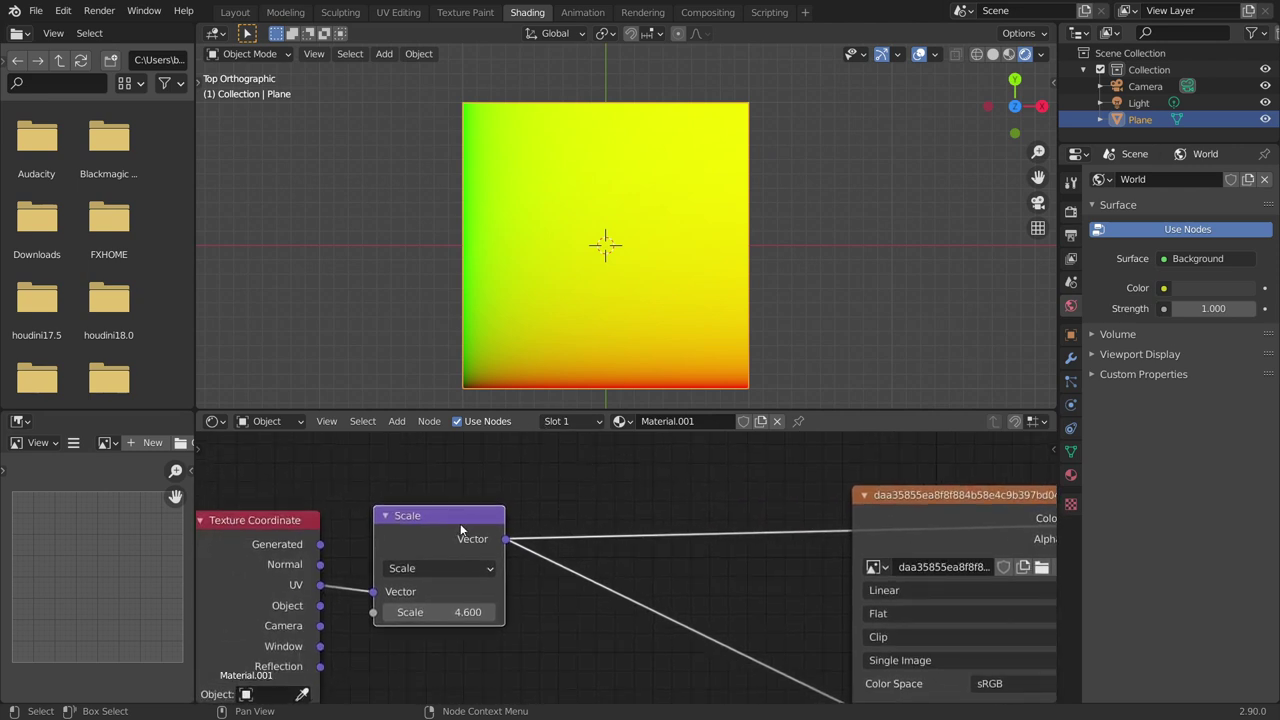
key("shift+d")
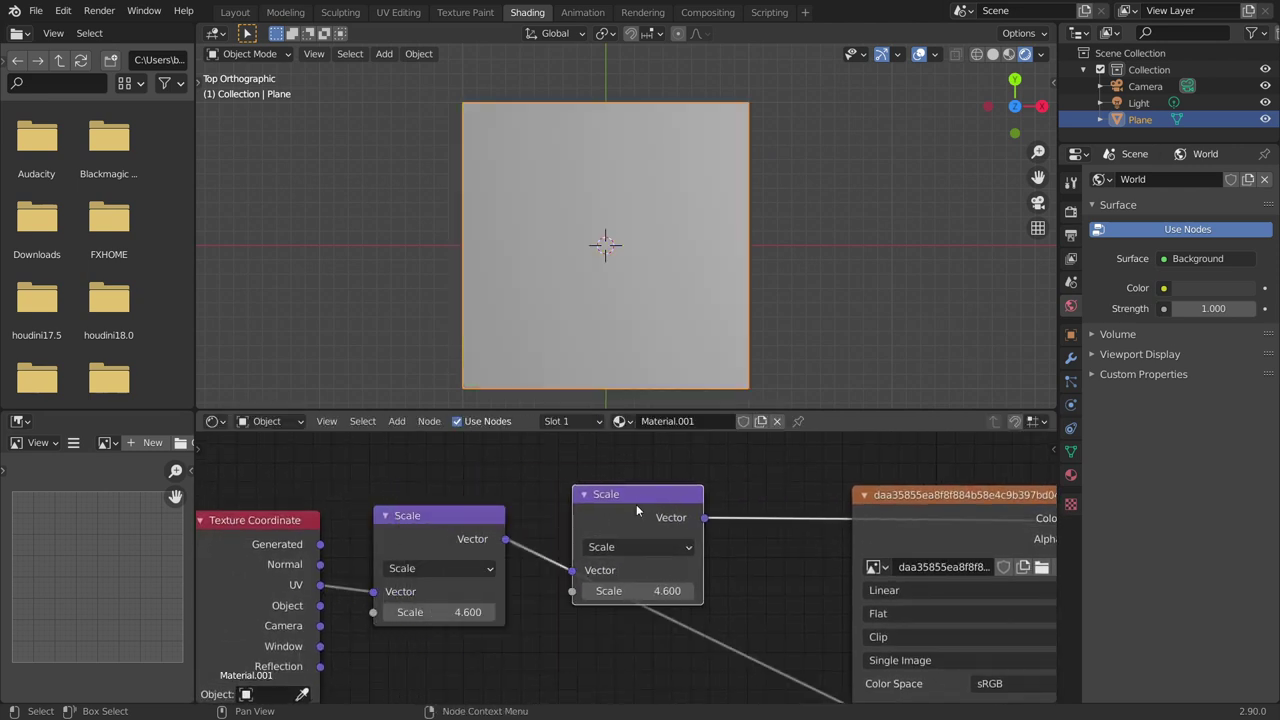
left_click(626, 474)
left_click(604, 527)
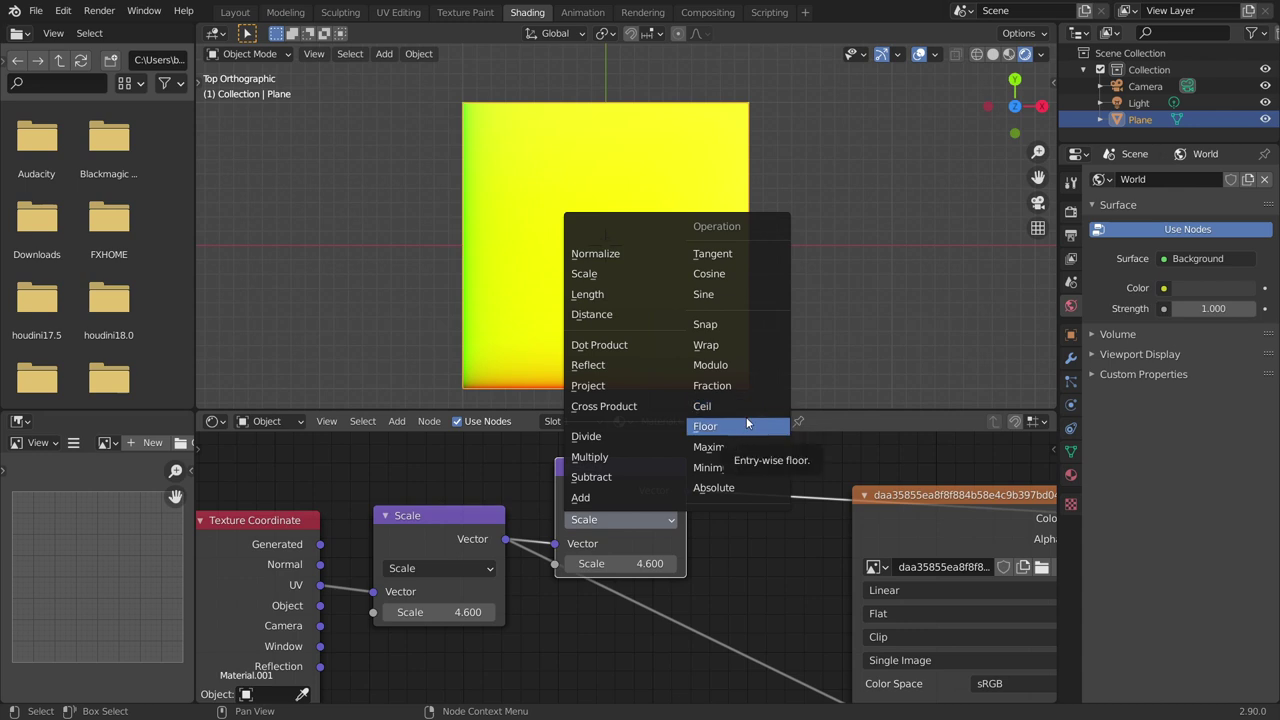
left_click(734, 386)
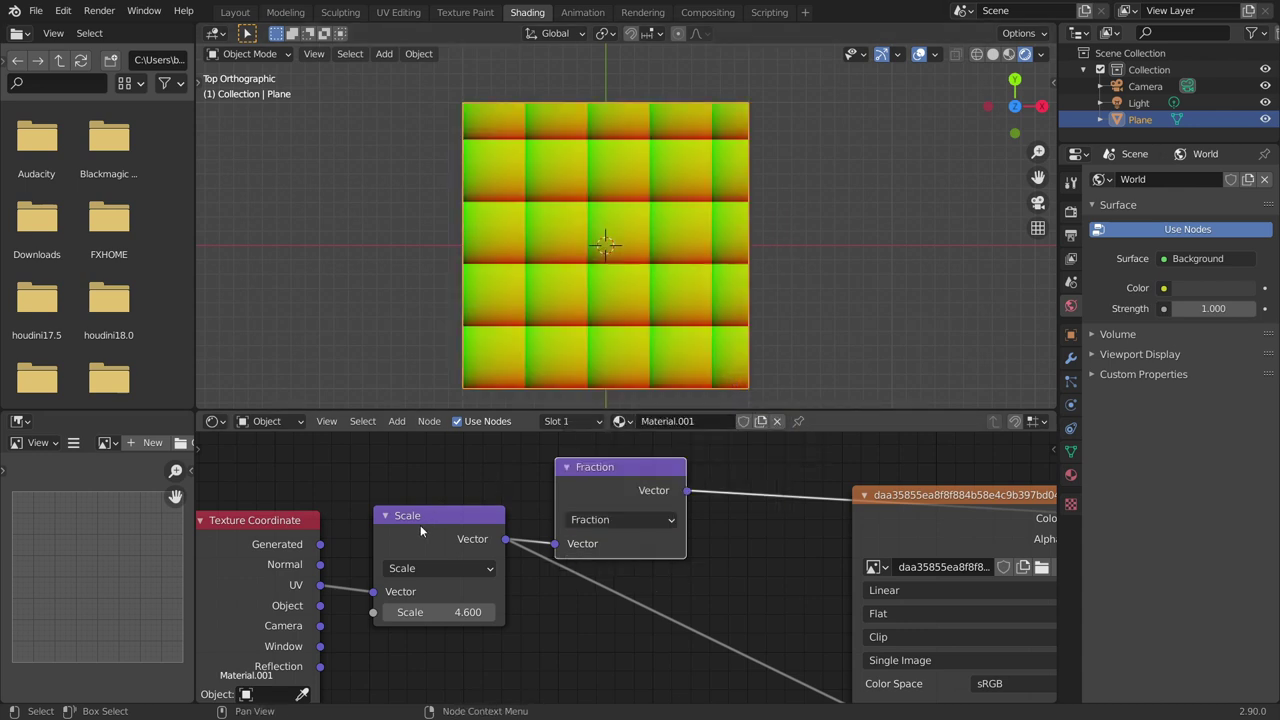
- Raise the original Scale node slightly in the node layout and preview its output on the plane
left_click_drag(417, 529, 406, 500)
left_click(406, 500, "ctrl+shift")
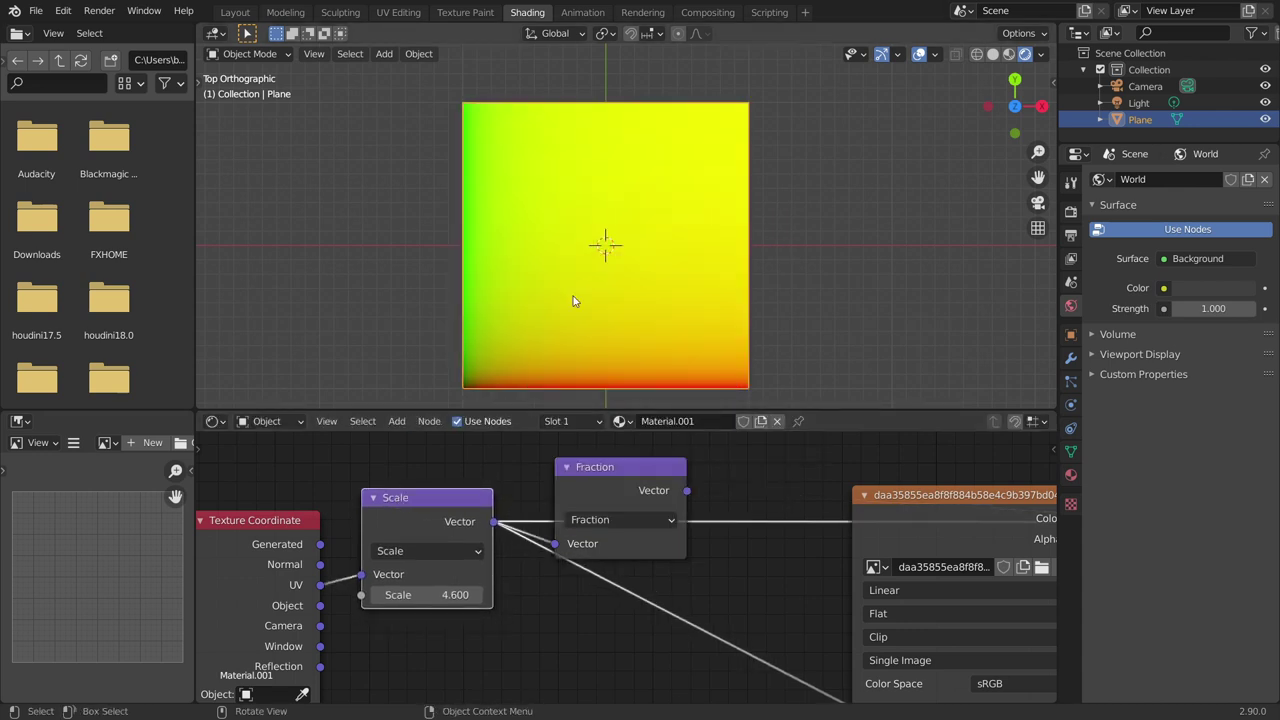
- Compare the original UV coordinates with the Scale node's output on the plane and set the Scale value to 5
left_click(290, 522, "ctrl+shift")
left_click(290, 522, "ctrl+shift")
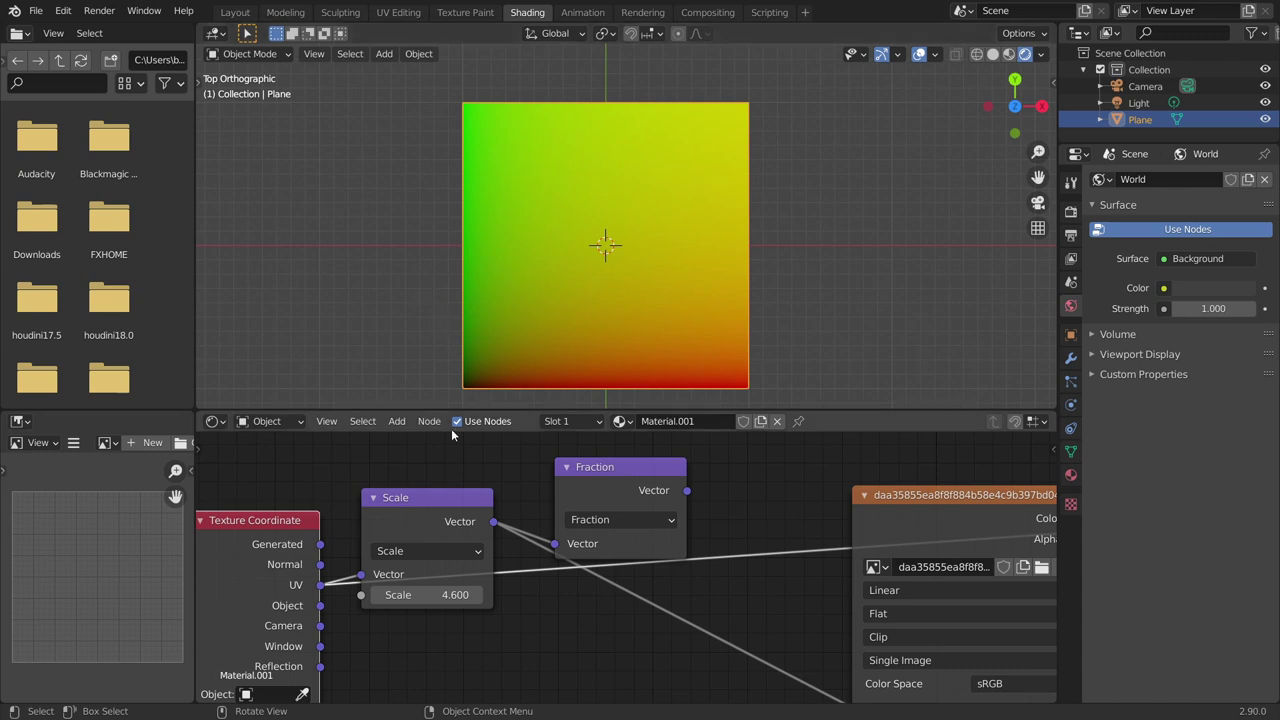
left_click(432, 508, "ctrl+shift")
left_click(427, 595)
type("5")
key("Return")
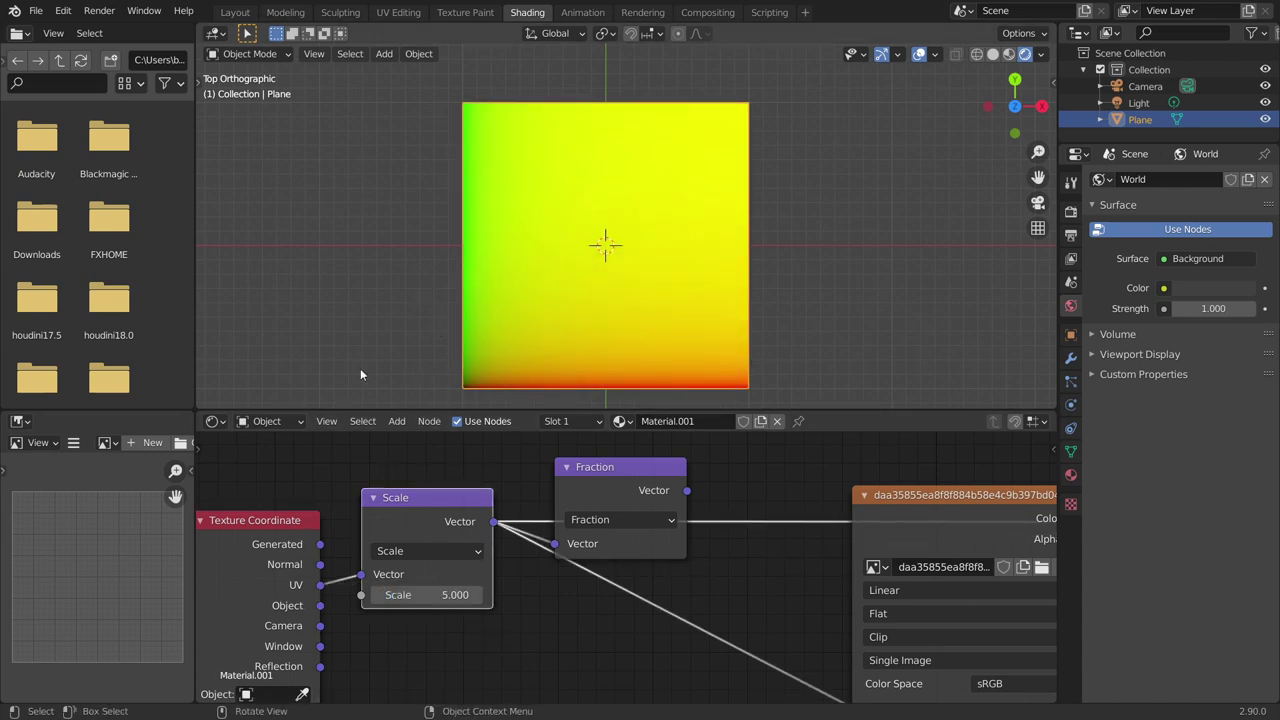
- Preview the Fraction node's output, connect it to the image texture's Vector input and preview the leaf image
left_click(636, 472, "ctrl+shift")
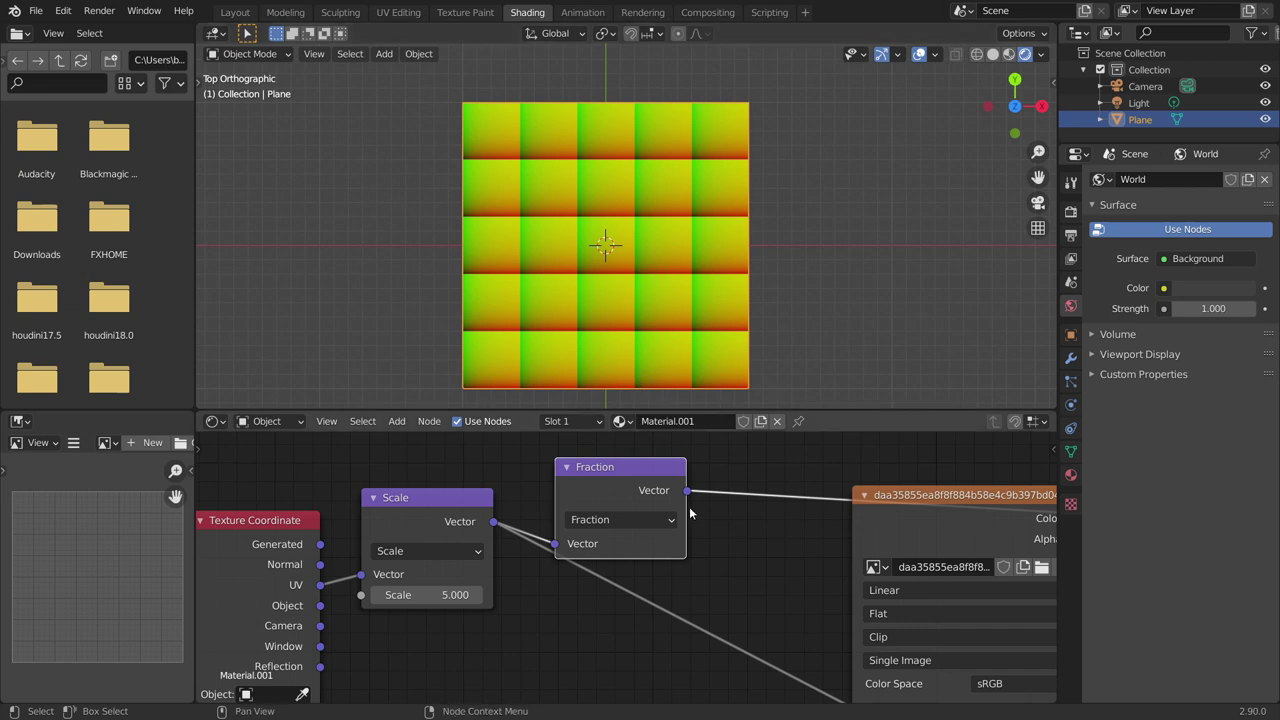
scroll(741, 506, "down", 3)
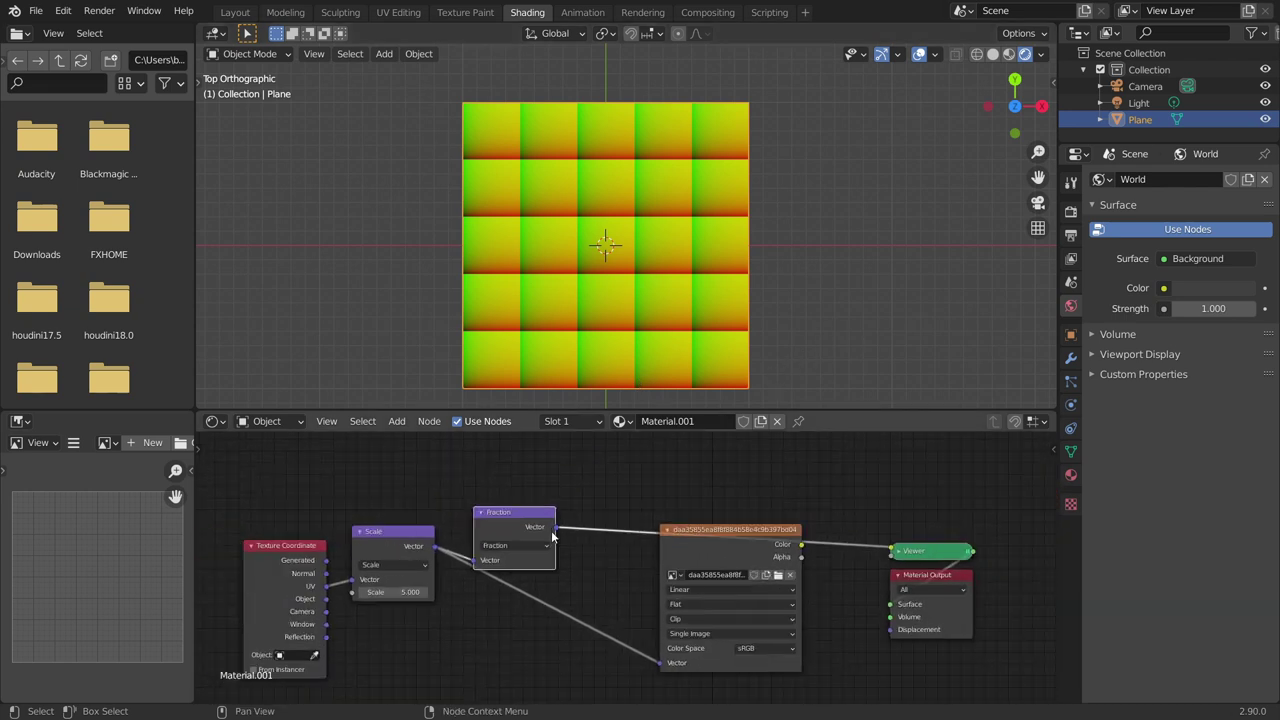
left_click_drag(545, 500, 650, 635)
left_click(727, 503, "ctrl+shift")
- Examine the borders between the repeated leaf tiles on the plane up close
scroll(664, 247, "up", 3)
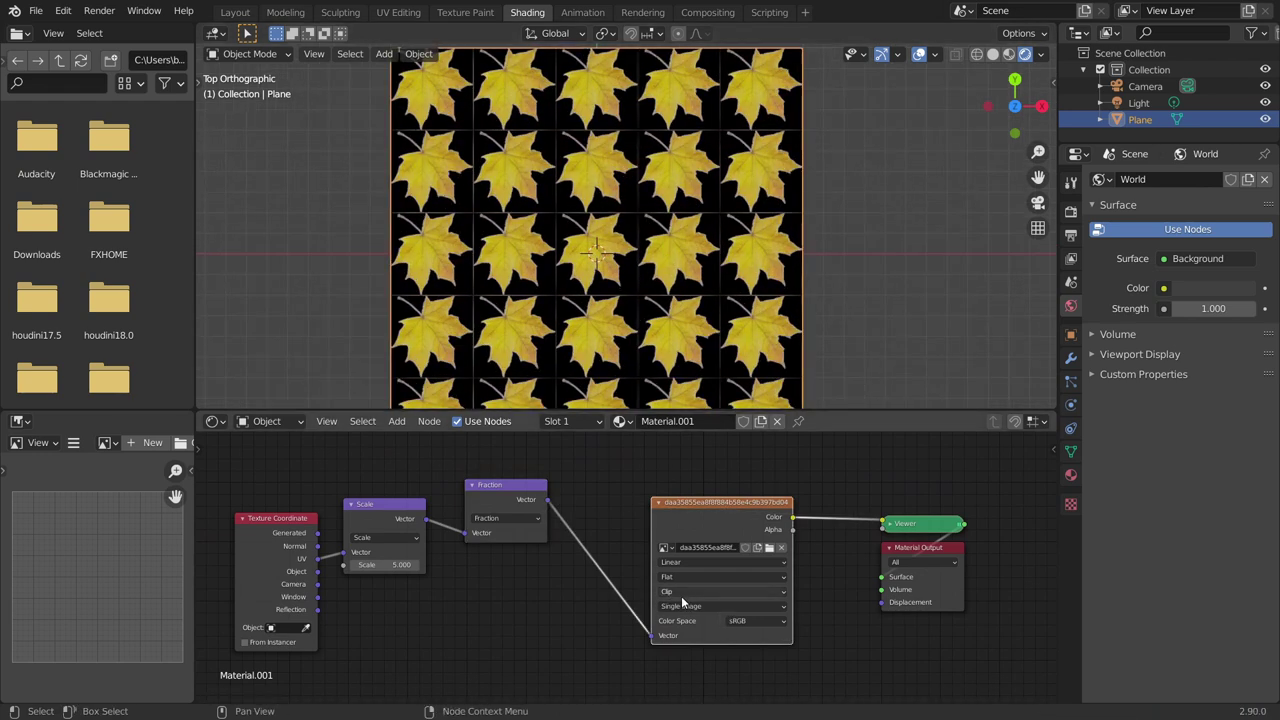
scroll(651, 236, "up", 3)
scroll(651, 236, "up", 2)
scroll(651, 236, "up", 3)
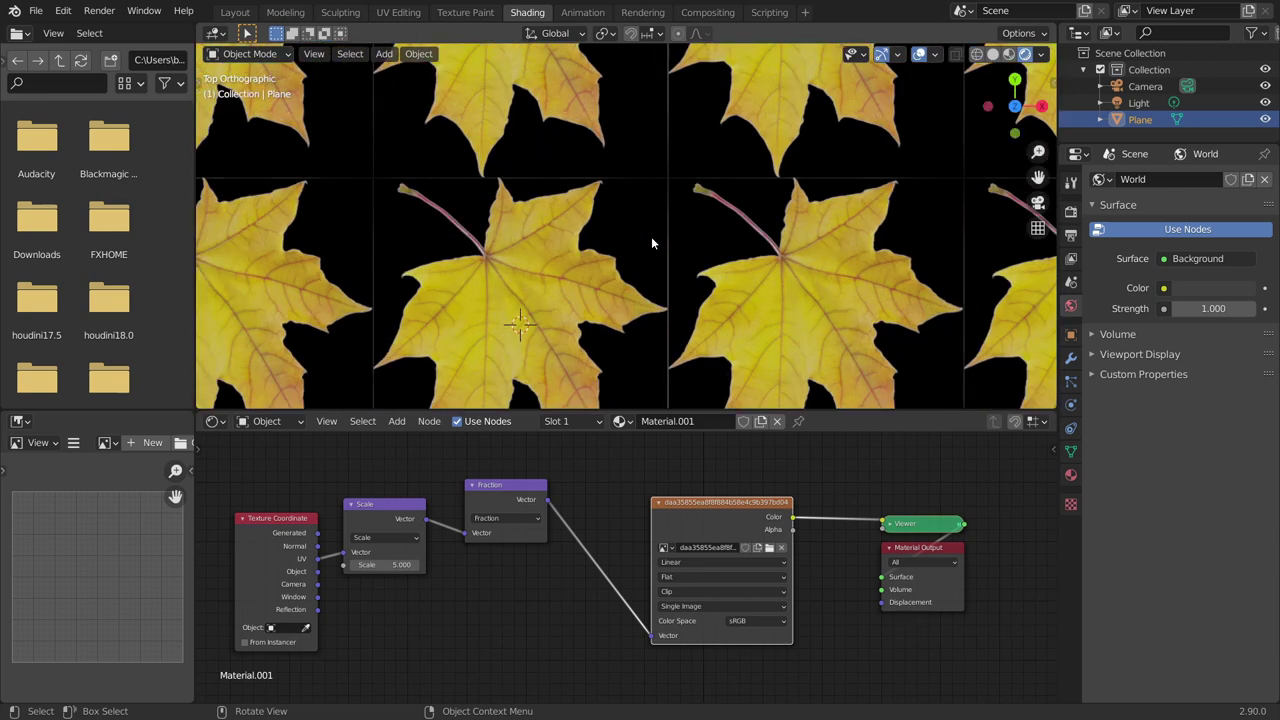
scroll(662, 216, "down", 4)
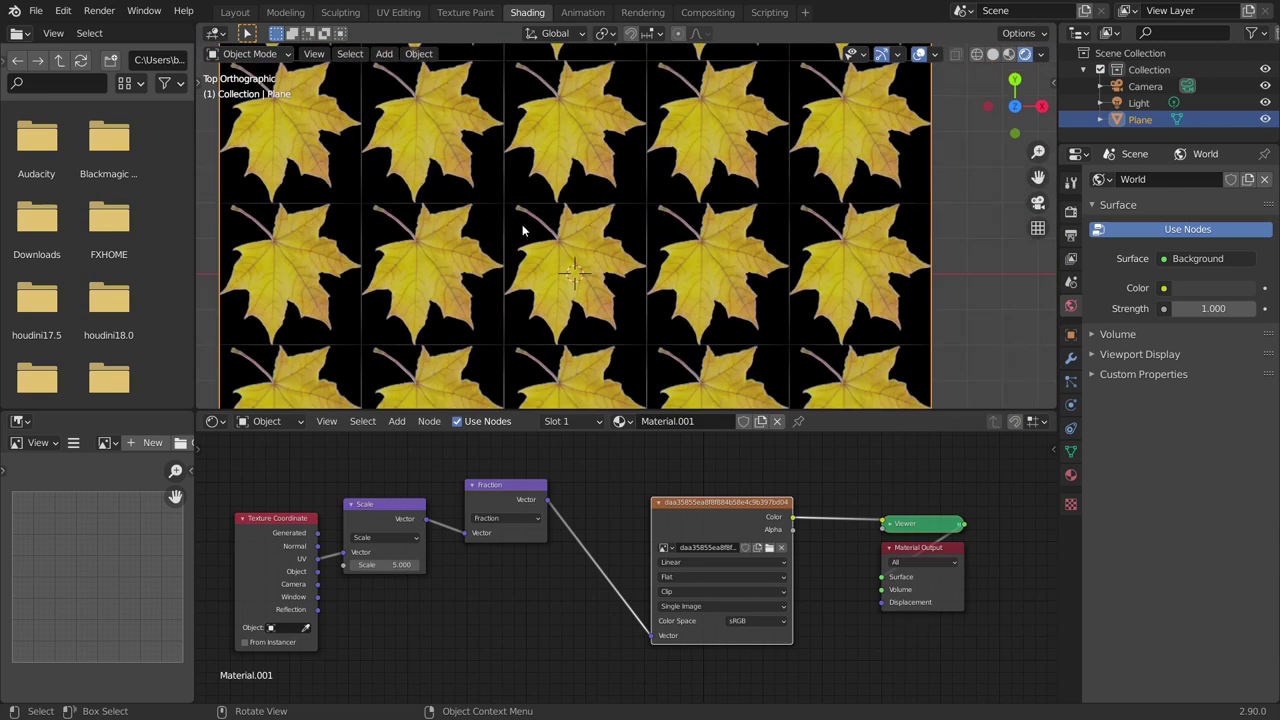
middle_click_drag(468, 238, 632, 311, "shift")
scroll(632, 311, "up", 4)
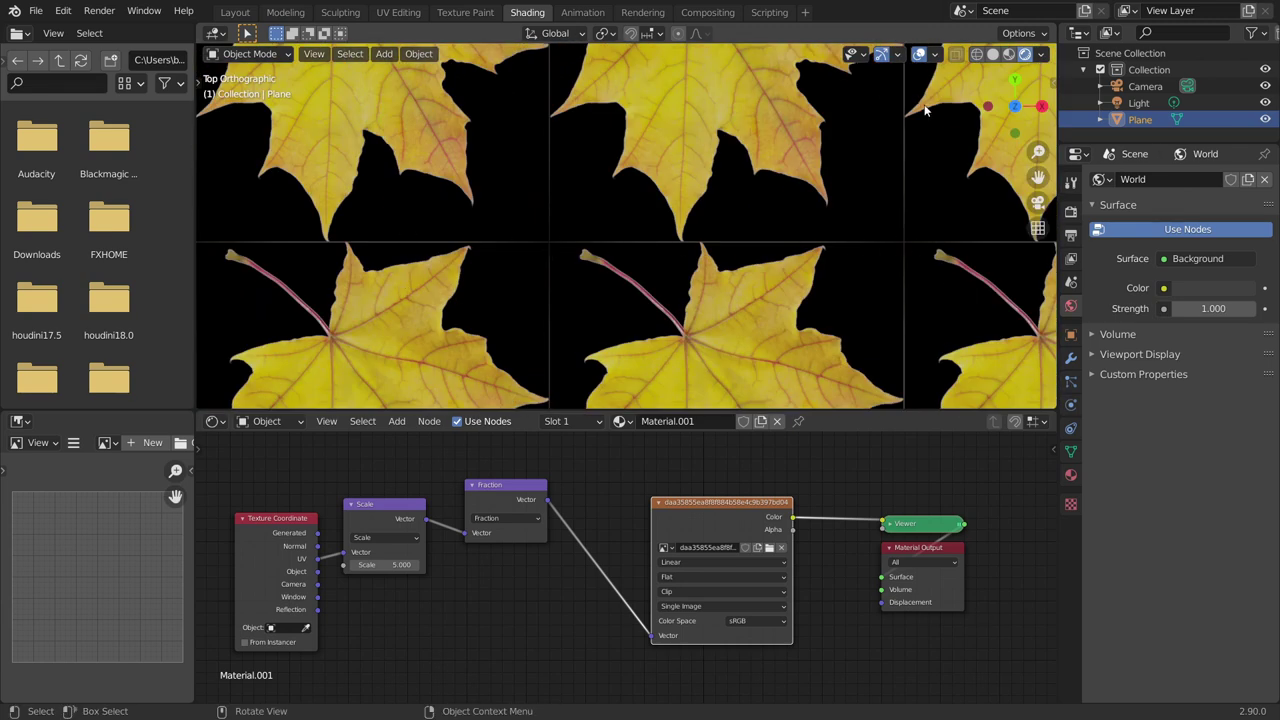
scroll(900, 180, "down", 6)
middle_click_drag(771, 251, 729, 212, "shift")
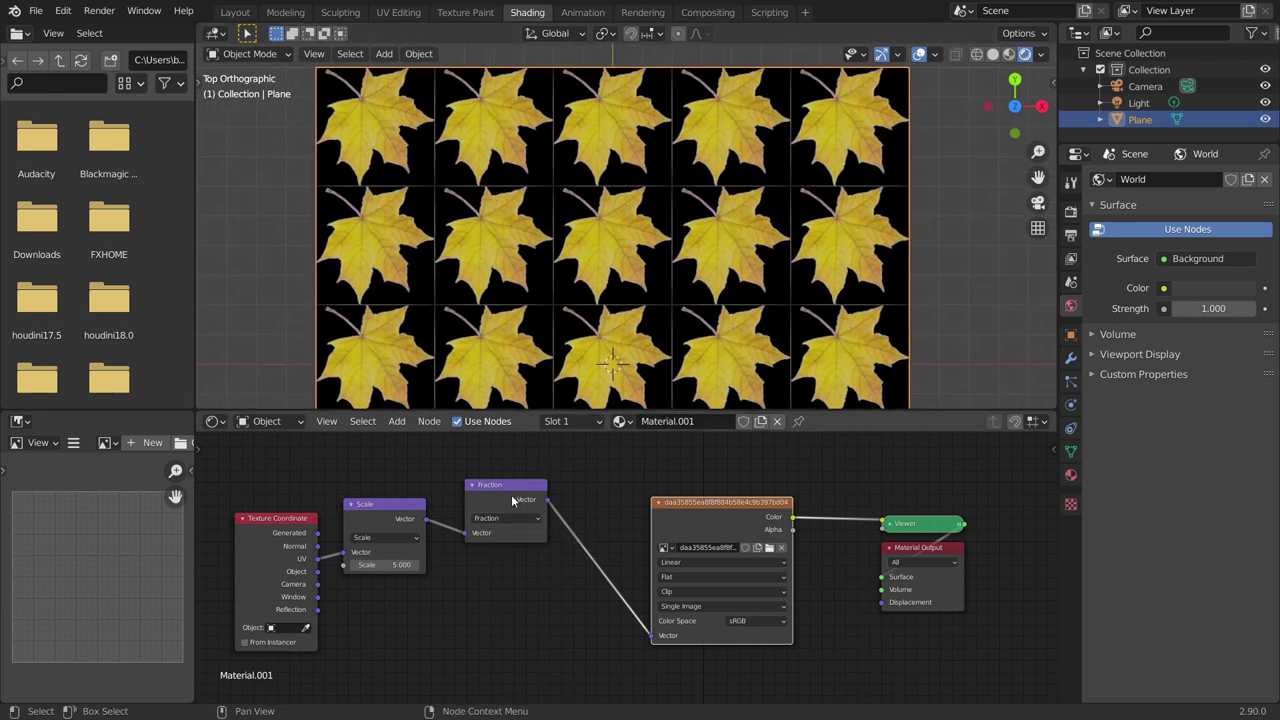
- Switch the render engine to Cycles and set its device to GPU Compute
left_click(1071, 212)
left_click(1216, 179)
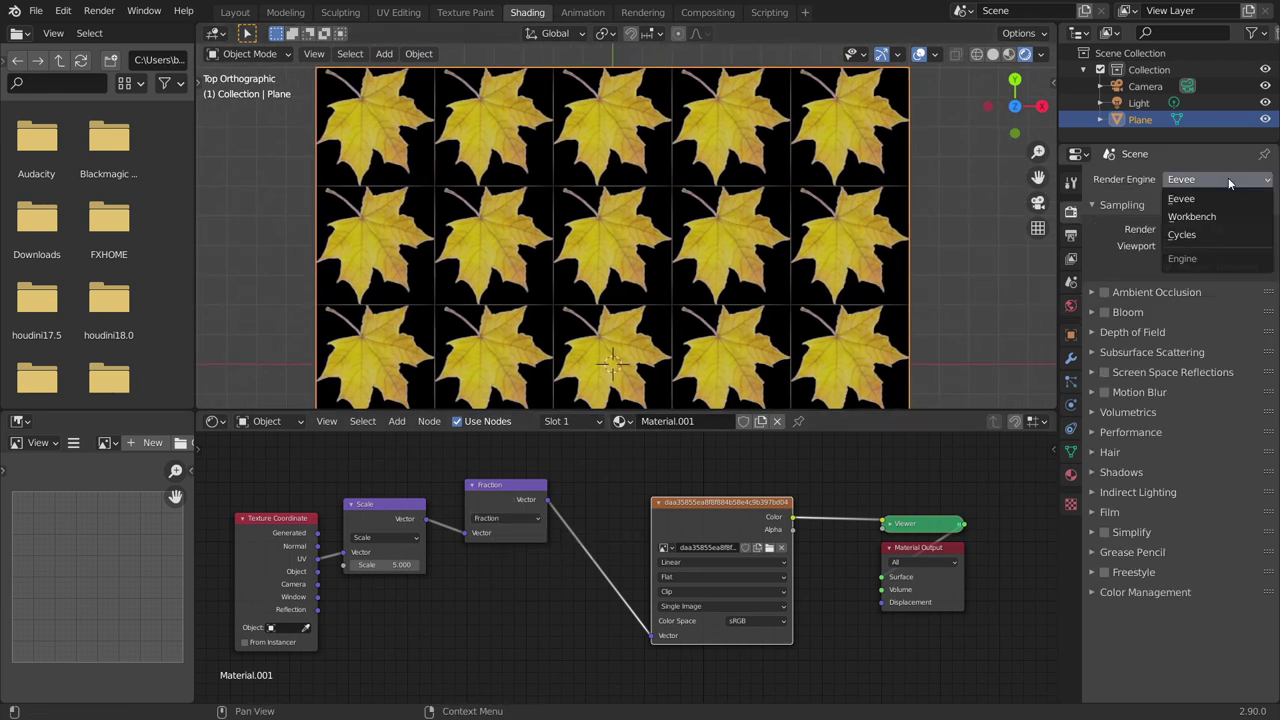
left_click(1210, 239)
scroll(558, 226, "down", 2)
middle_click_drag(616, 241, 656, 198, "shift")
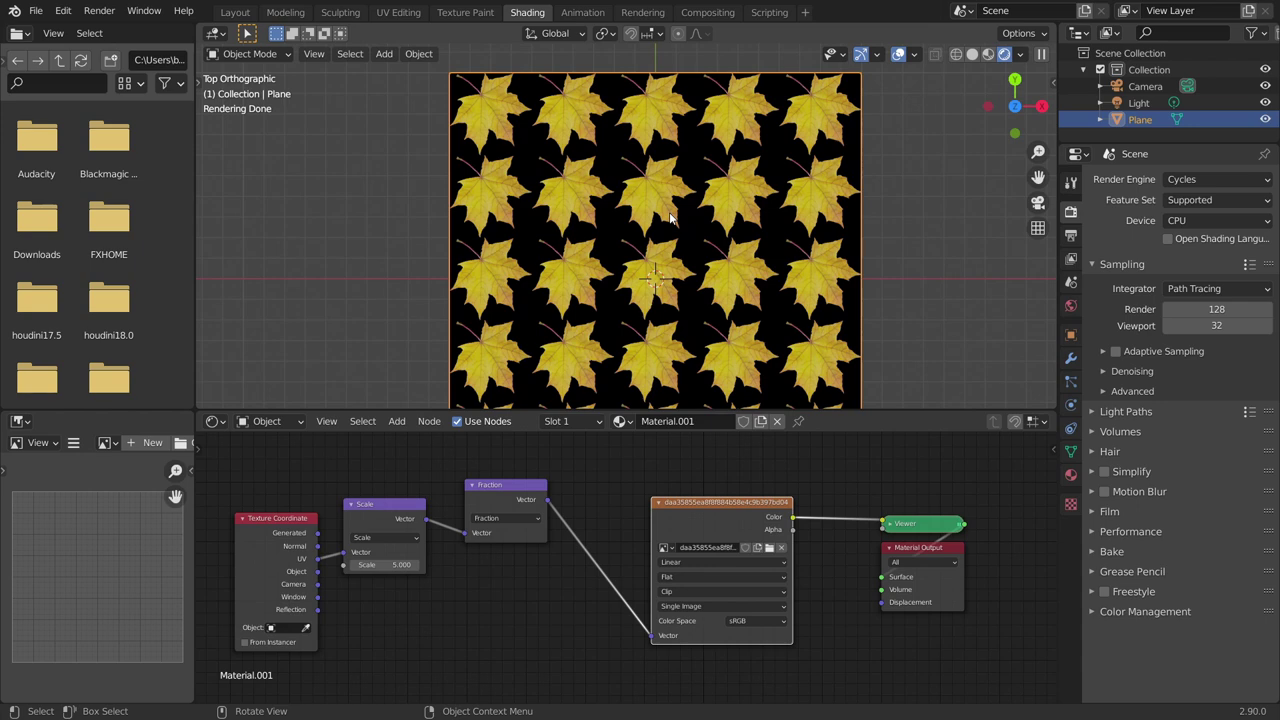
scroll(670, 218, "up", 3)
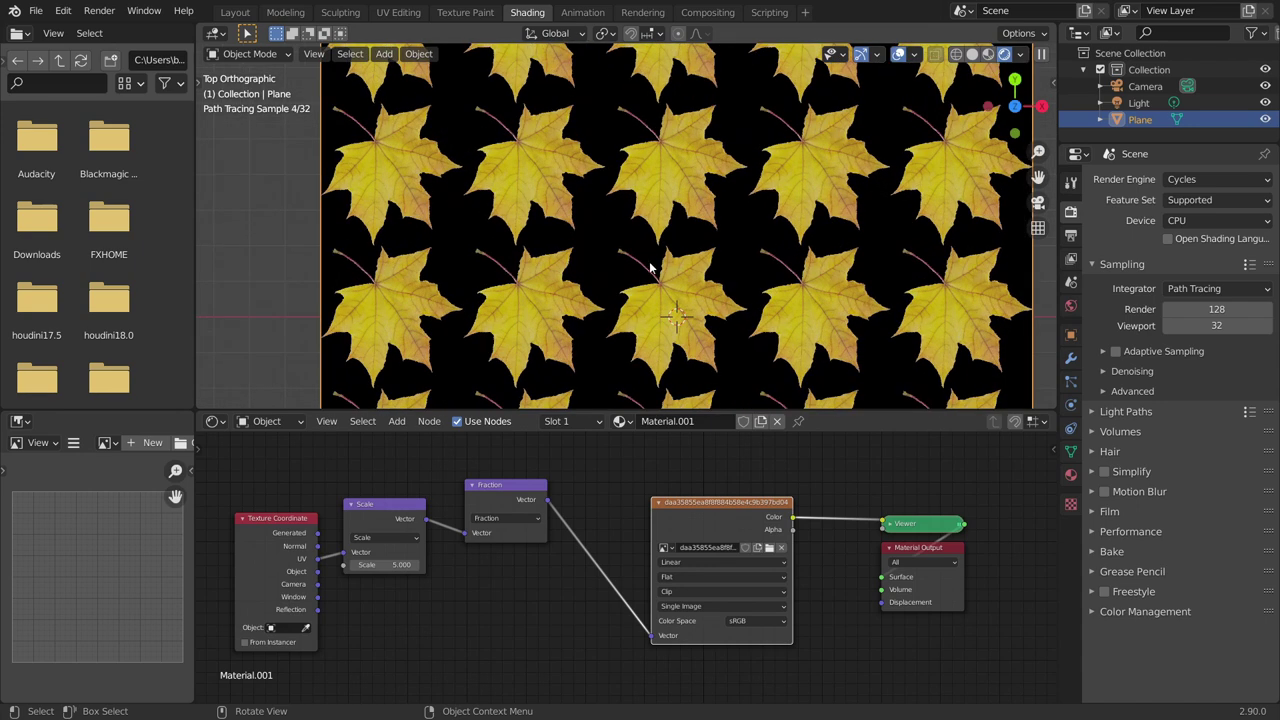
left_click(1219, 221)
left_click(1198, 257)
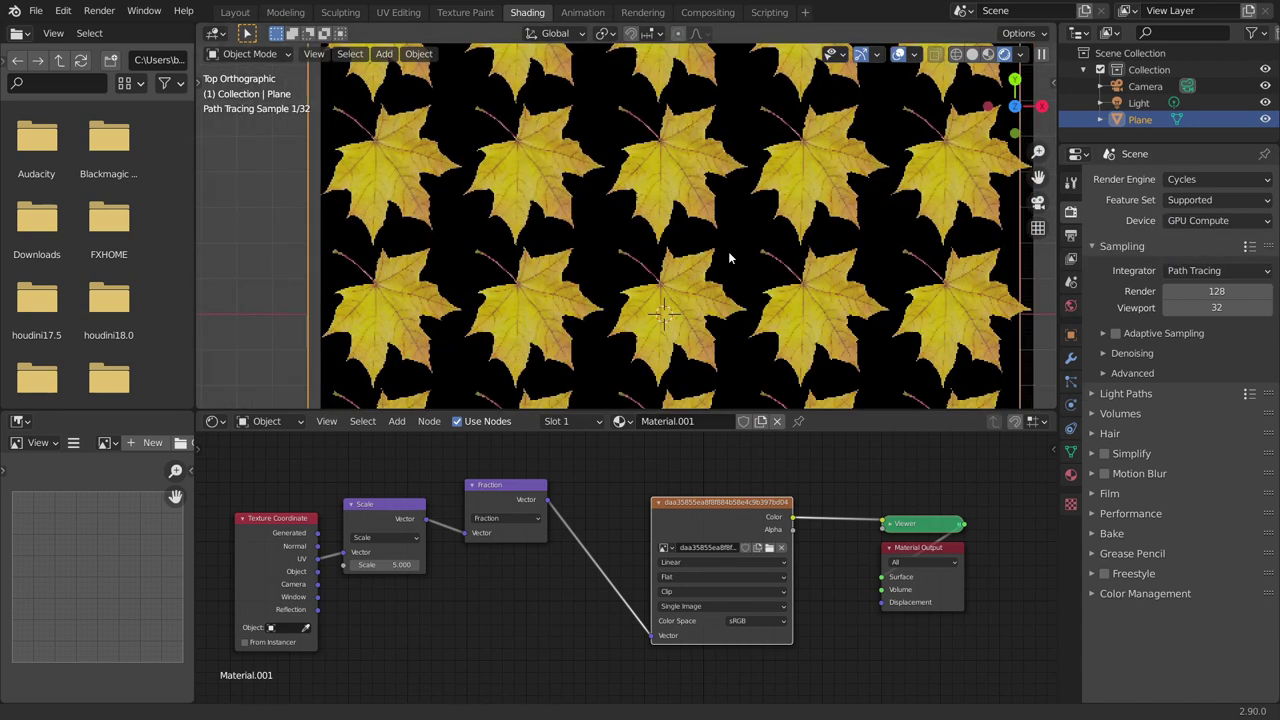
- Insert a duplicate of the Scale node between Fraction and the image texture, resetting its value to 1 and raising it to 2.91
scroll(591, 279, "down", 2)
scroll(591, 280, "down", 1)
middle_click_drag(591, 280, 681, 213, "shift")
scroll(671, 229, "down", 1)
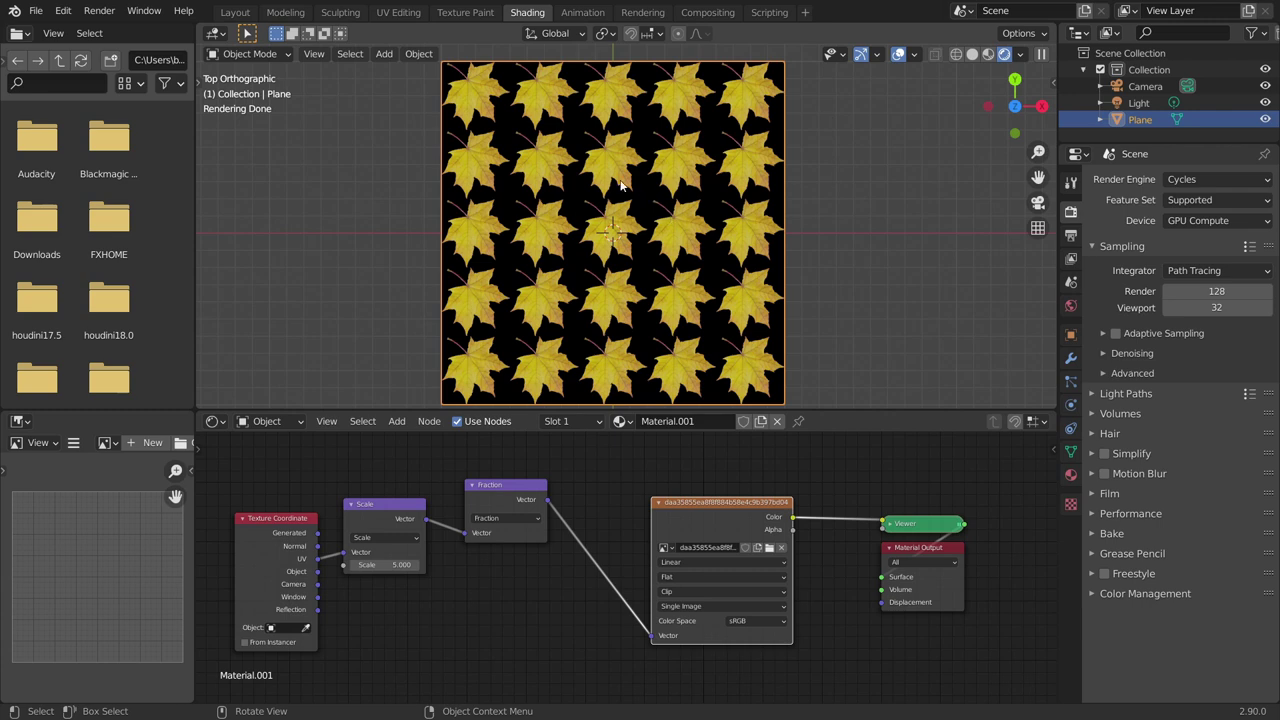
scroll(390, 511, "up", 2)
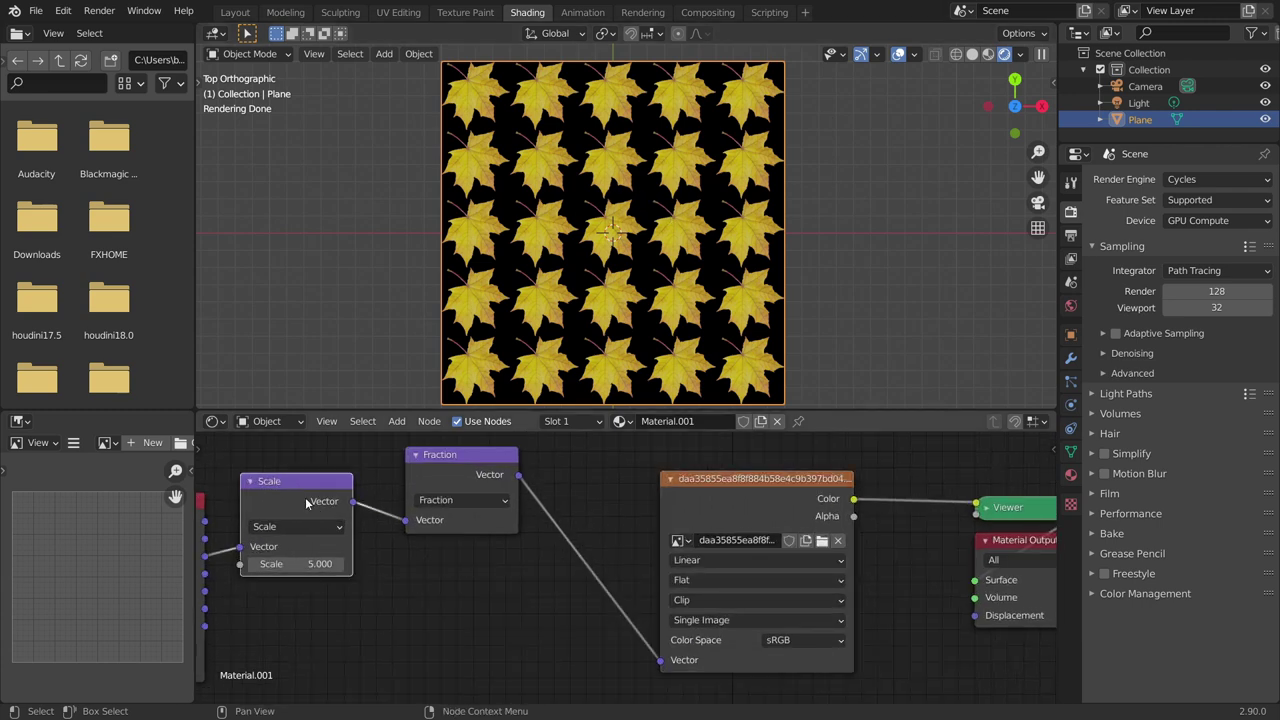
key("shift+d")
left_click(663, 563)
left_click(663, 567)
type("1")
key("Return")
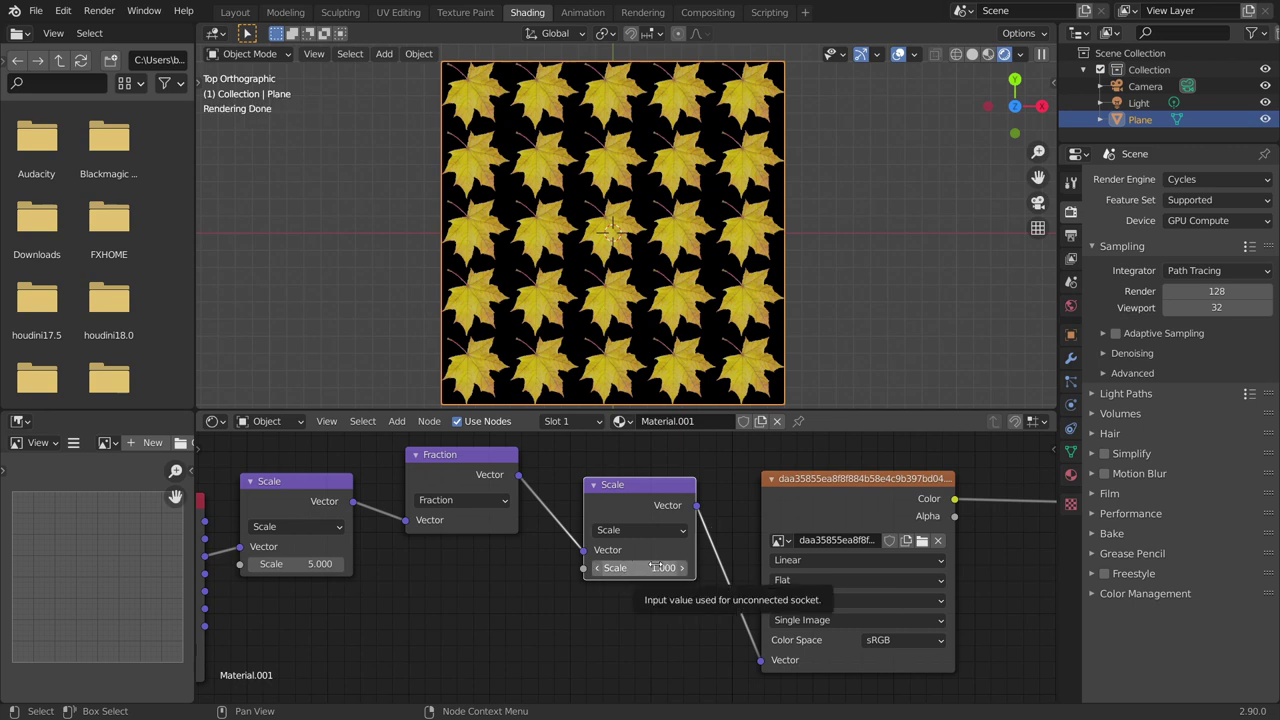
left_click_drag(663, 567, 851, 567)
- Preview the outputs of the first Scale, Fraction, second Scale and image texture nodes on the plane in turn
middle_click_drag(299, 525, 455, 529)
left_click(450, 484, "ctrl+shift")
left_click(614, 462, "ctrl+shift")
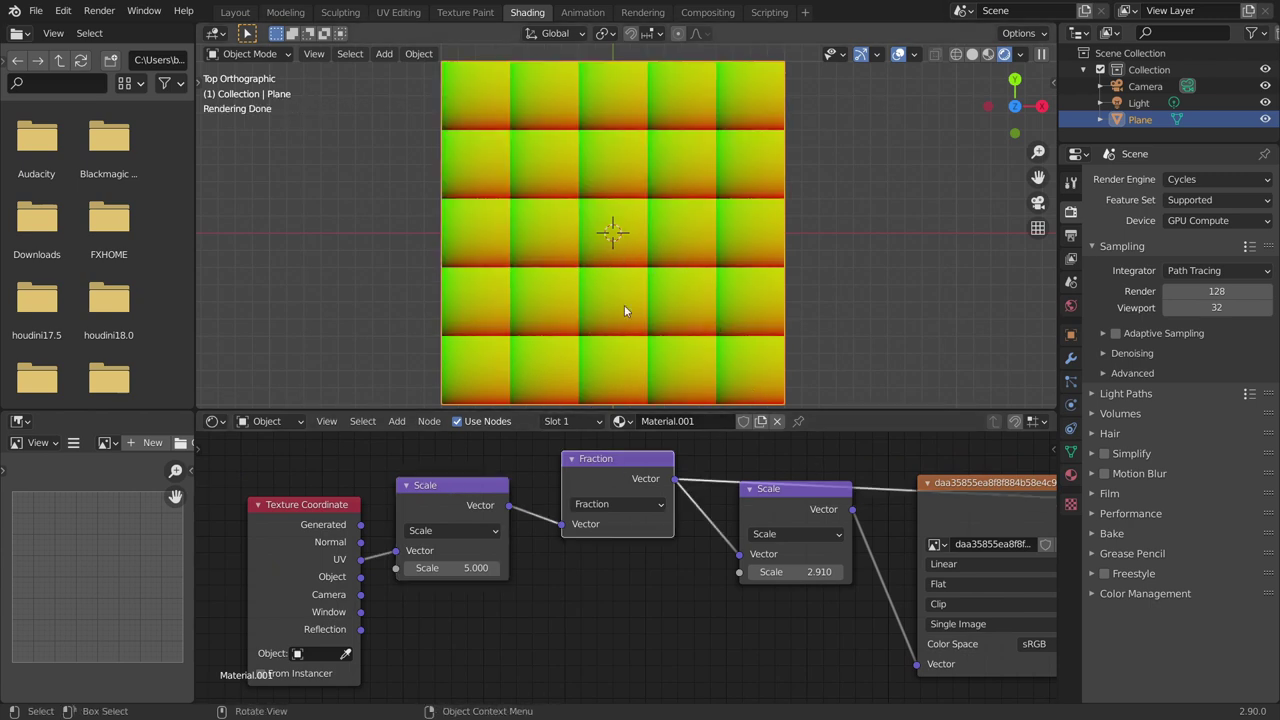
middle_click_drag(806, 502, 611, 527)
left_click(611, 527, "ctrl+shift")
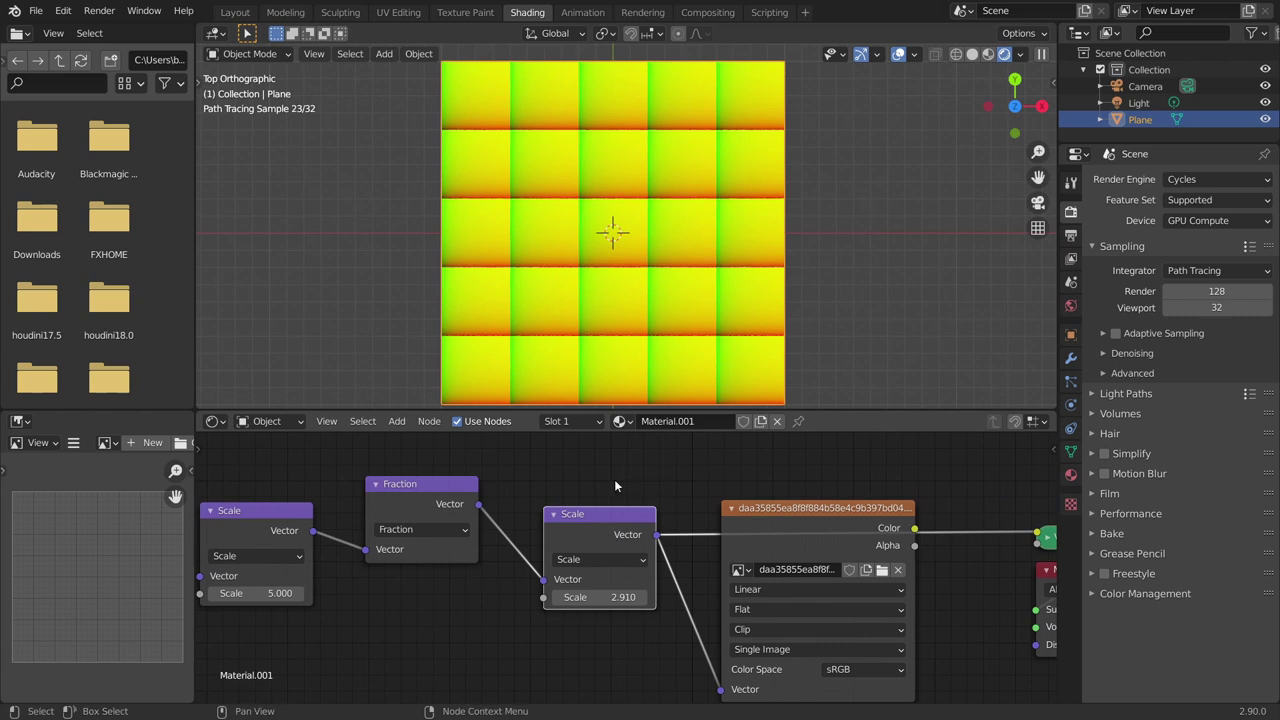
left_click(796, 528, "ctrl+shift")
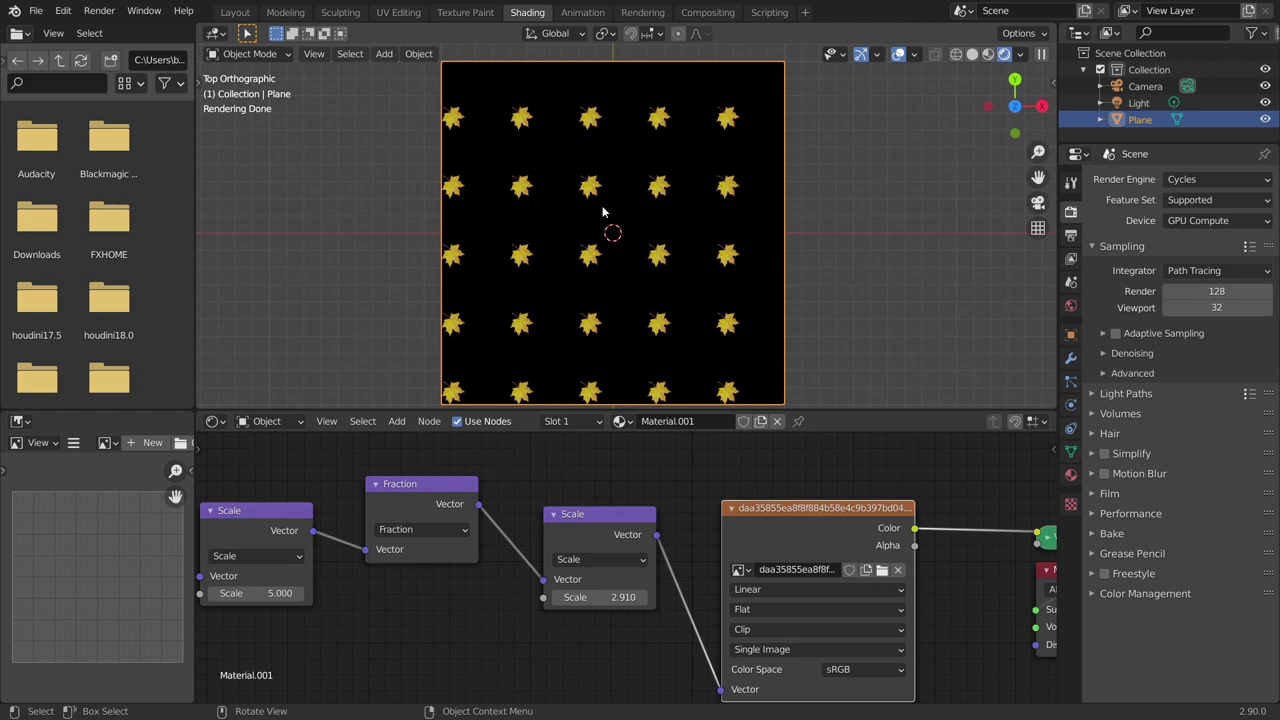
- Move the image texture node away from the second Scale node and the Fraction node closer to the first Scale node
middle_click_drag(792, 538, 569, 541)
left_click_drag(569, 541, 635, 533)
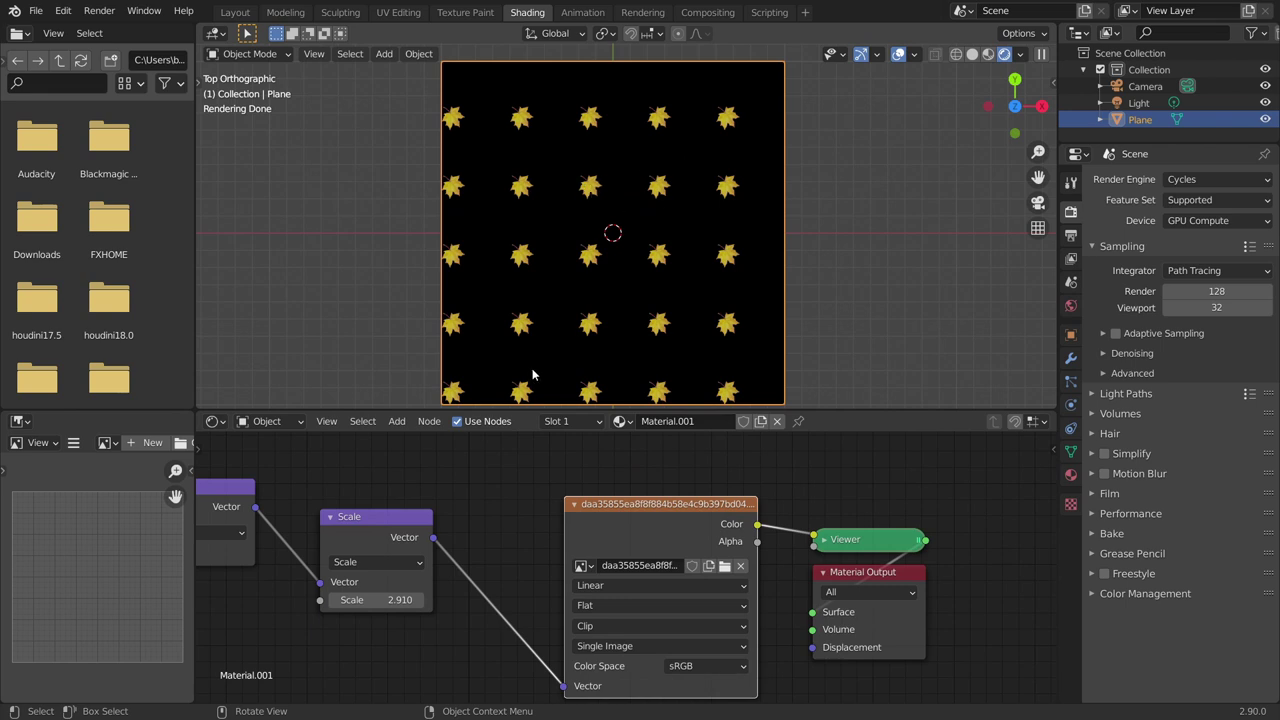
middle_click_drag(336, 532, 560, 528)
left_click_drag(401, 501, 380, 511)
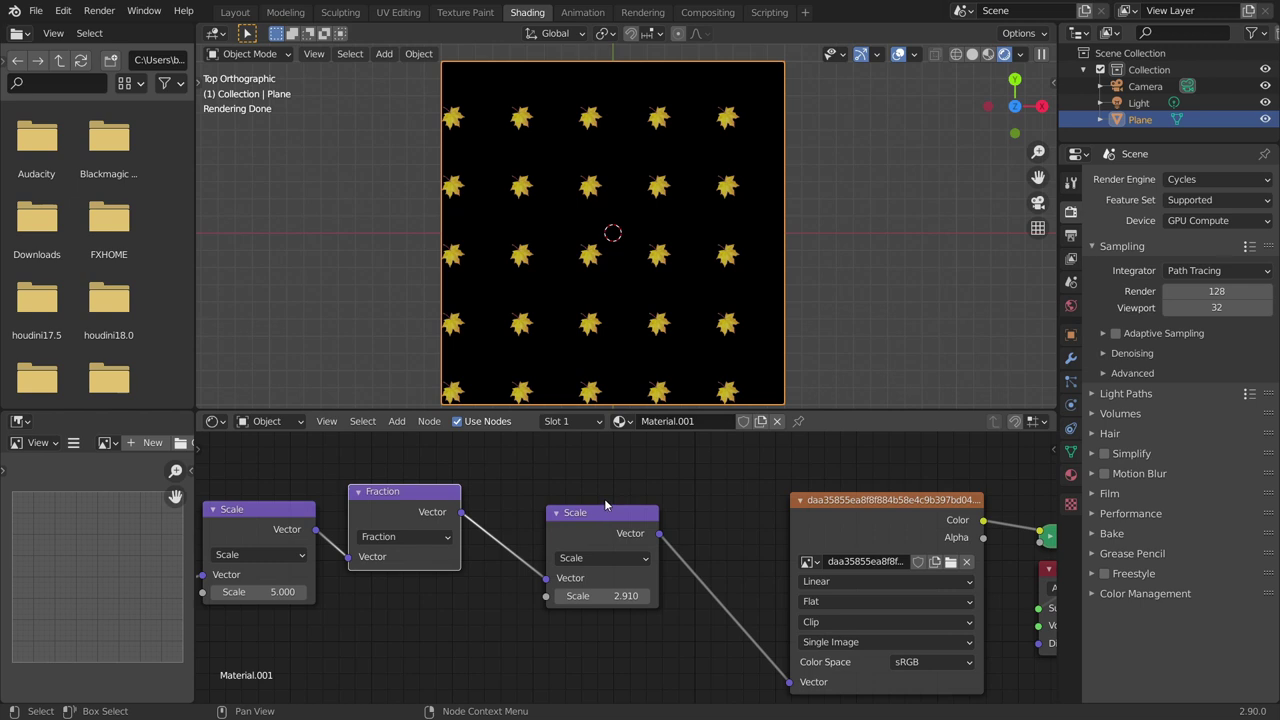
- Inspect the Fraction node's output on the plane up close and return the preview to the leaf image
left_click(377, 501, "ctrl+shift")
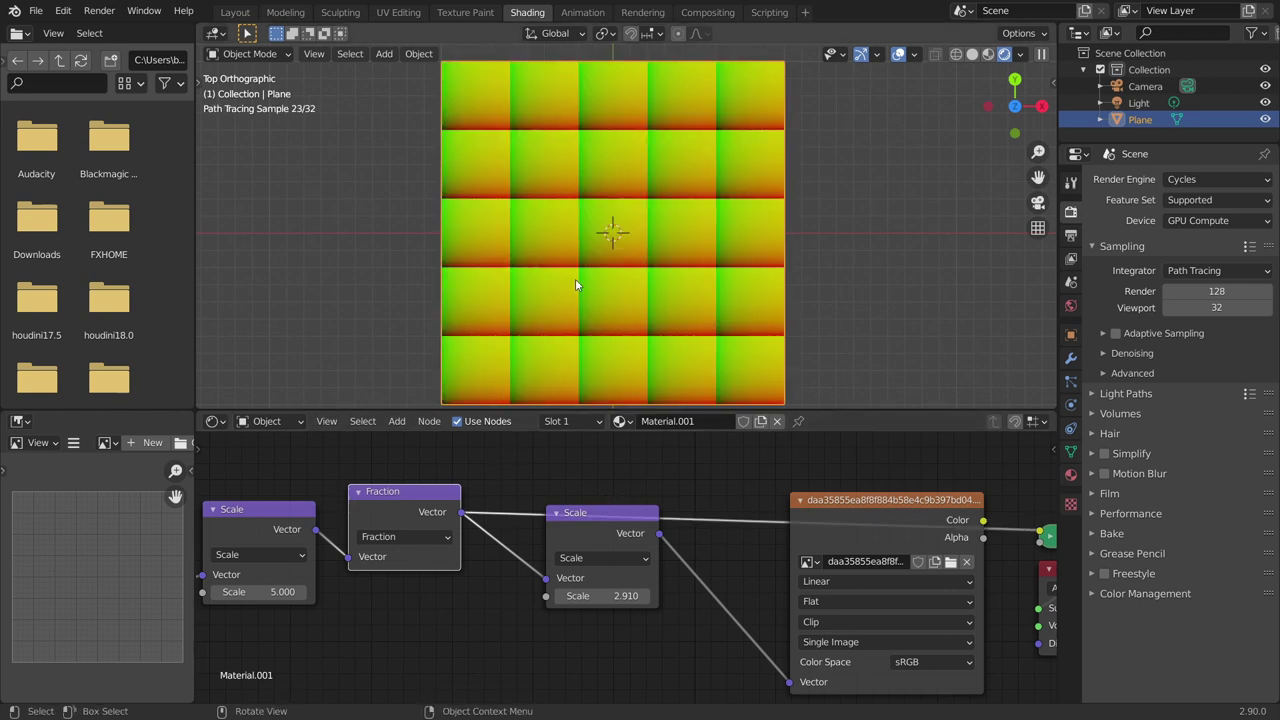
scroll(580, 300, "up", 4)
scroll(552, 305, "down", 3, "shift")
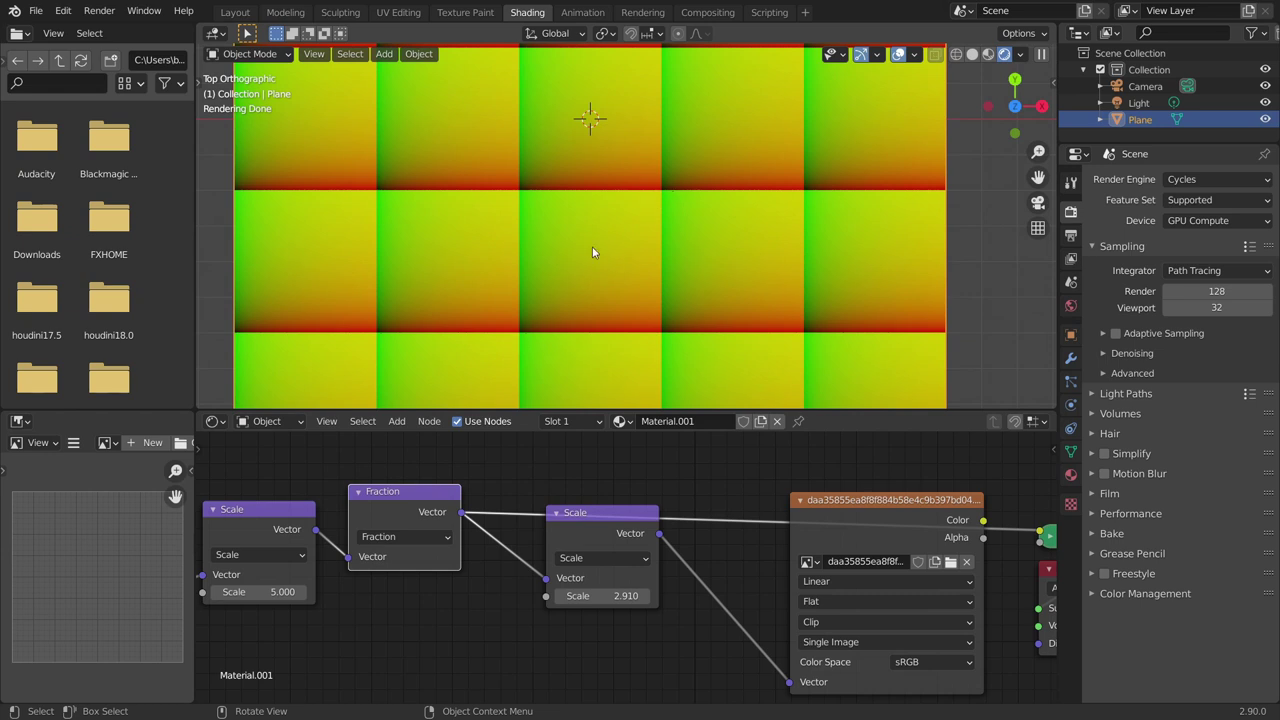
left_click(908, 526, "ctrl+shift")
- Make room before the second Scale node and insert a duplicated vector math node set to Add between it and Fraction
middle_click_drag(710, 503, 807, 535)
left_click_drag(709, 557, 762, 540)
middle_click_drag(822, 491, 786, 503)
key("shift+d")
left_click(676, 516)
left_click(651, 586)
left_click(608, 566)
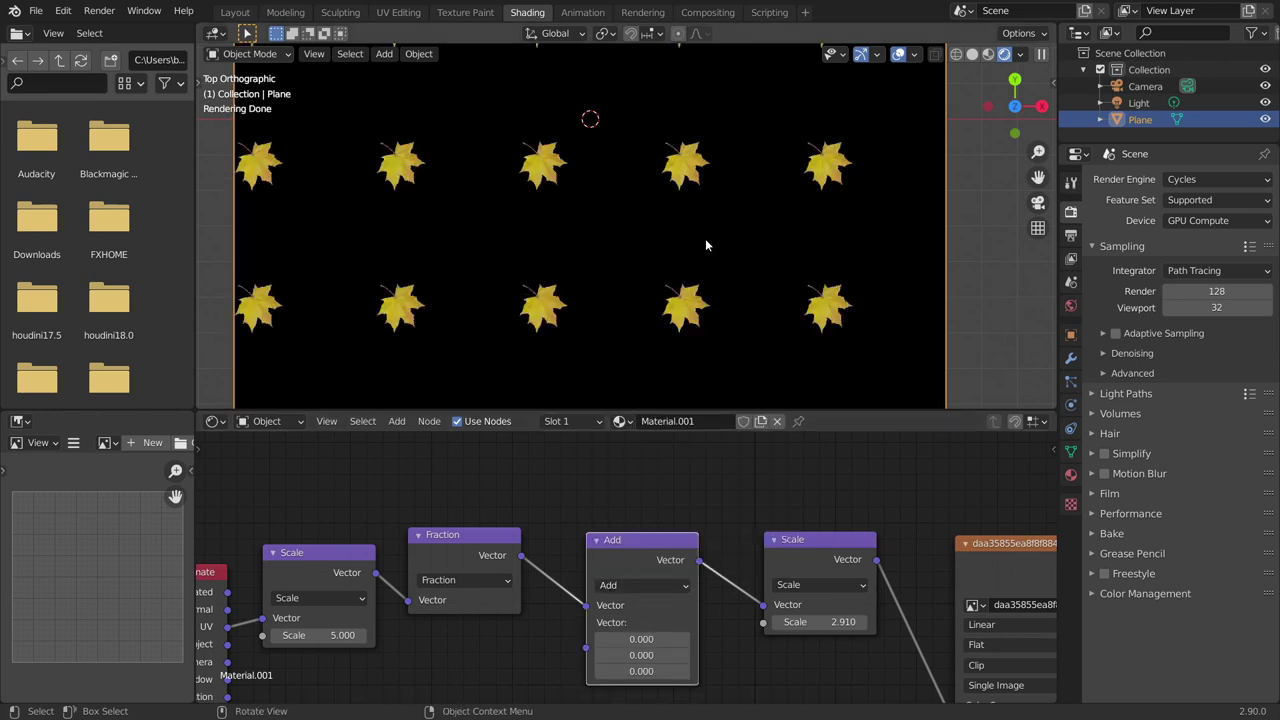
- Set the Add node's X and Y vector values to -0.5
scroll(705, 245, "down", 1)
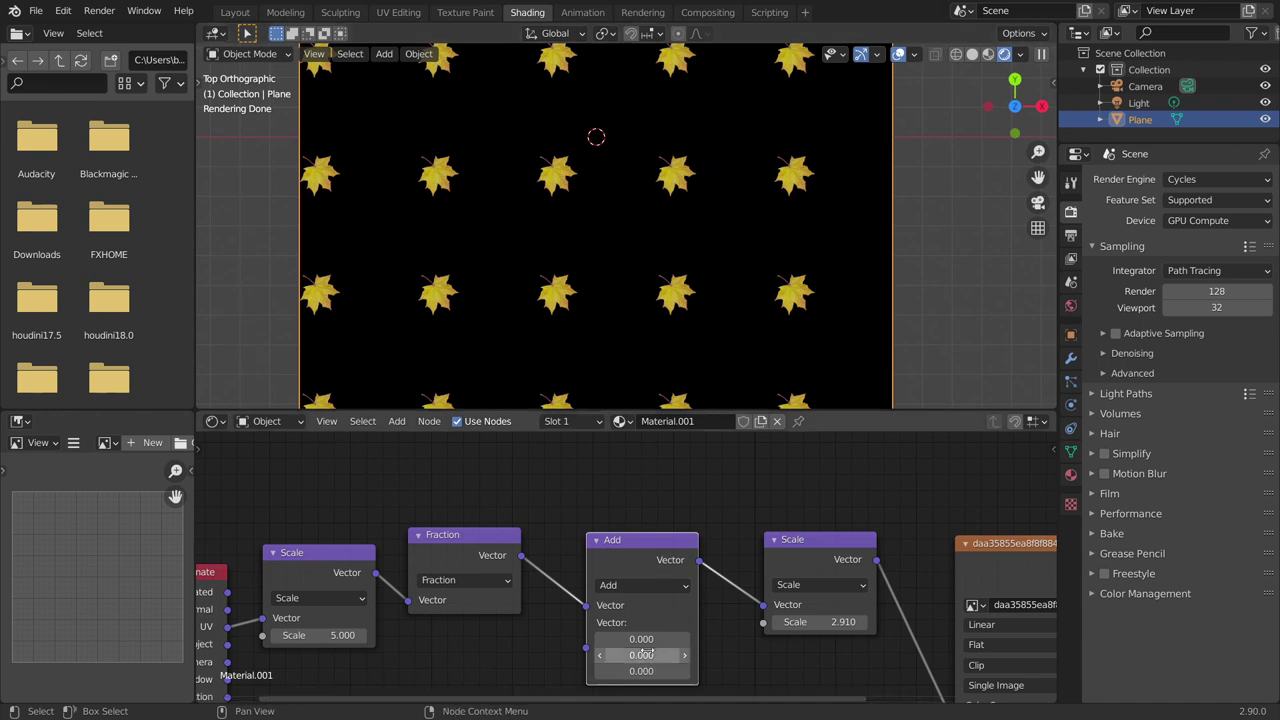
left_click_drag(648, 639, 648, 655)
type("-0.5")
key("Return")
- Insert a duplicate of the Add node between the second Scale node and the image texture, with X and Y set to 0.5
middle_click_drag(681, 531, 492, 494)
key("shift+d")
left_click(746, 526)
left_click_drag(821, 607, 821, 623)
type("0.5")
key("Return")
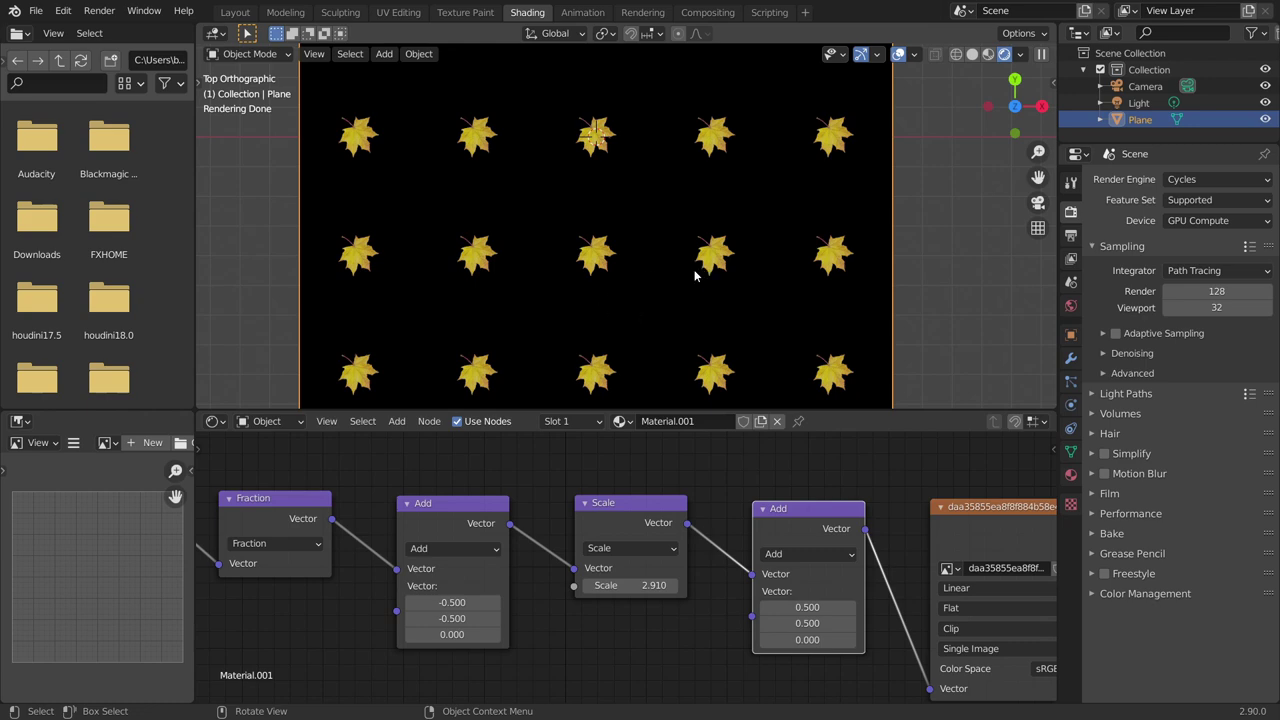
- Lower the second Scale node's value to 1.73 and preview the Fraction node's output on the plane
mouse_move(640, 585)
left_mouse_down()
mouse_move(680, 585)
mouse_move(625, 585)
left_mouse_up()
middle_click_drag(297, 511, 529, 509)
left_click(529, 509, "ctrl+shift")
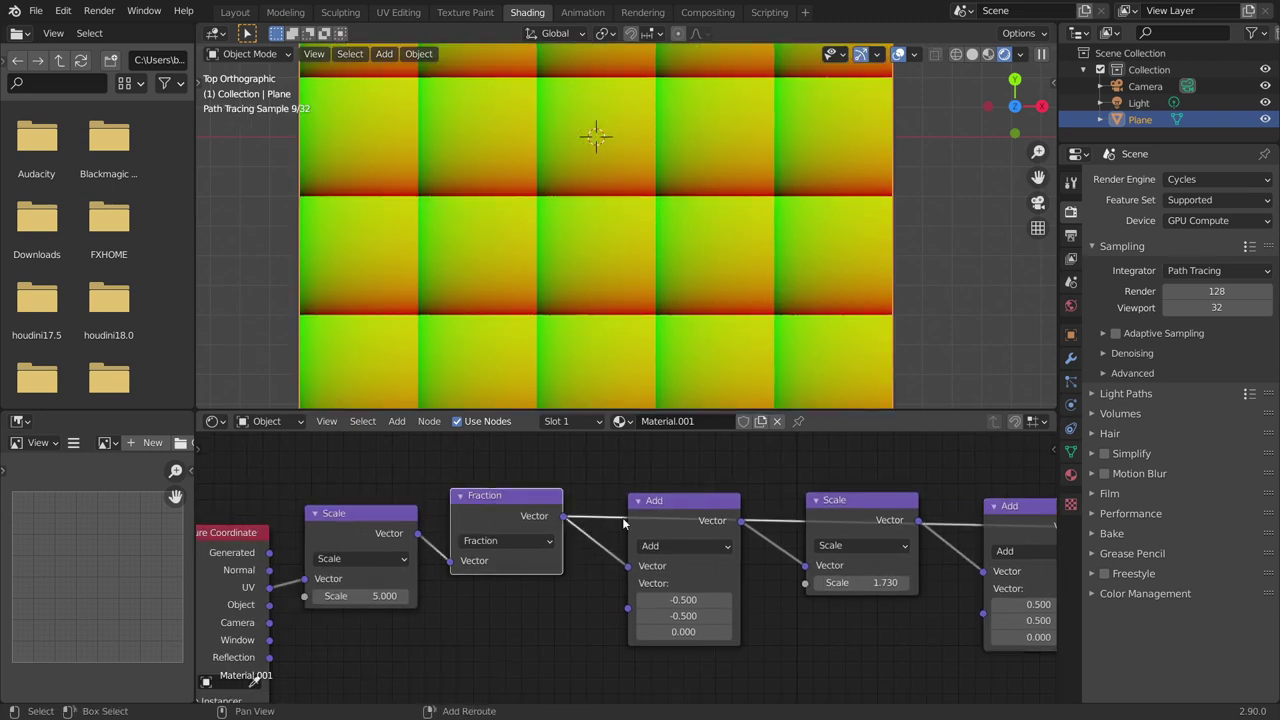
- Preview the second Add node's output and raise the second Scale node's value to 2.97
middle_click_drag(880, 555, 660, 566)
left_click(830, 527, "ctrl+shift")
mouse_move(640, 594)
left_mouse_down()
mouse_move(680, 594)
mouse_move(603, 594)
mouse_move(666, 594)
left_mouse_up()
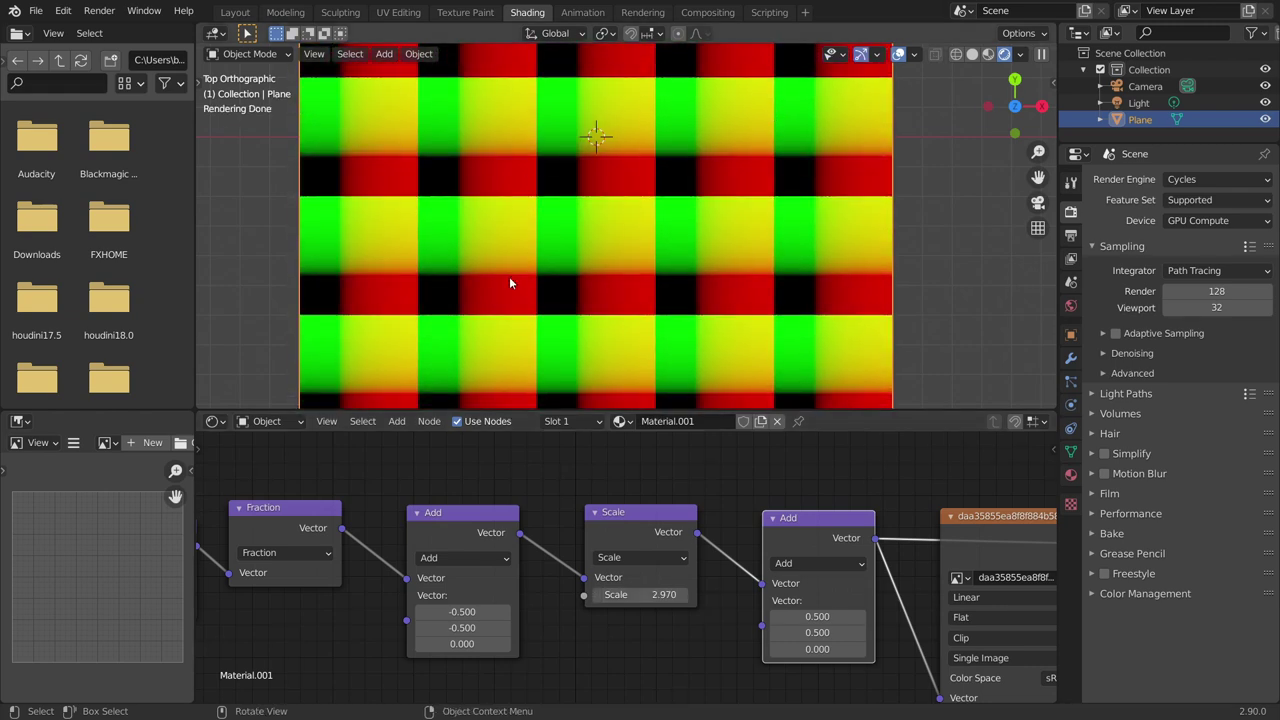
left_click(827, 522, "ctrl+shift")
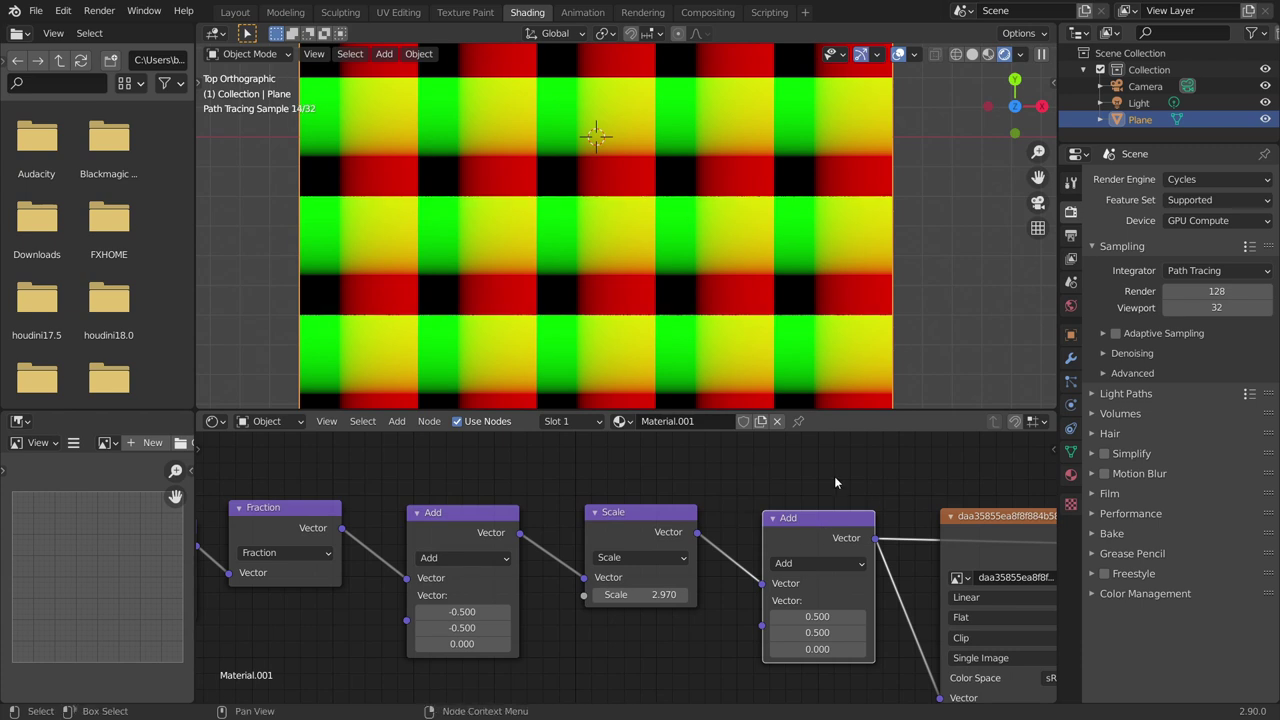
- Preview the second Scale node's output while adjusting its value, and switch the preview to the second Add node
left_click(641, 529, "ctrl+shift")
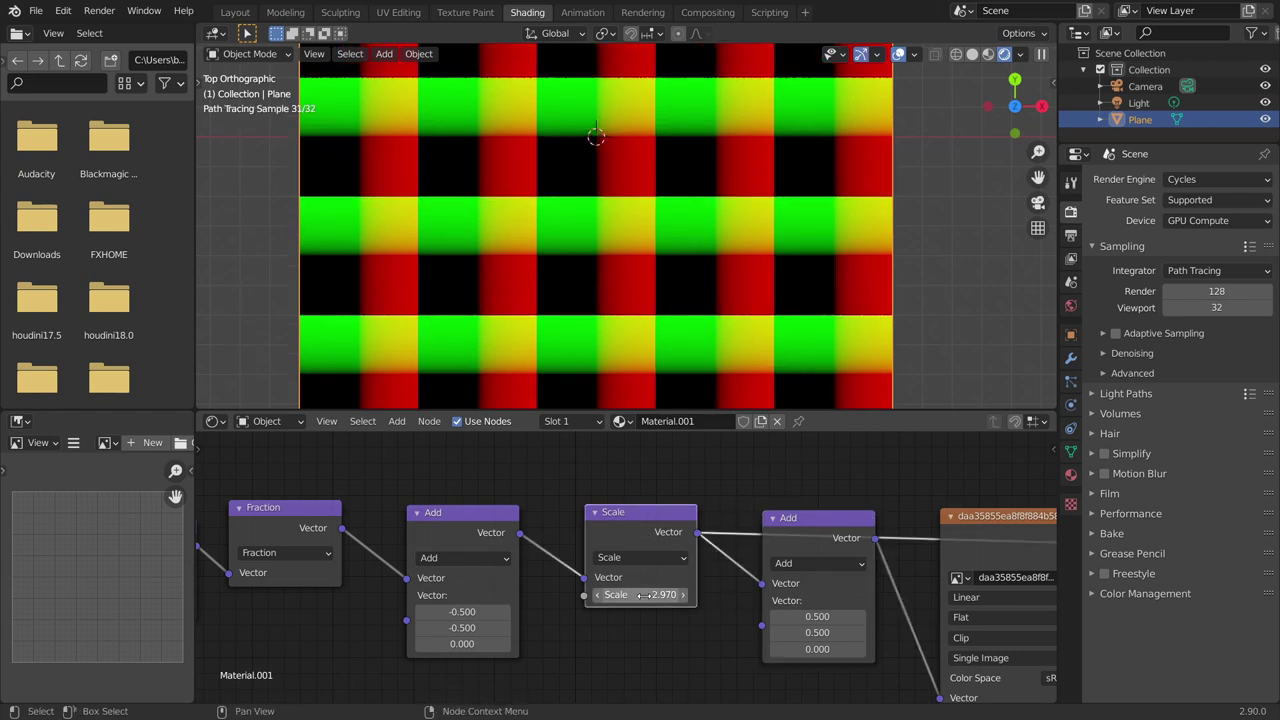
mouse_move(640, 594)
left_mouse_down()
mouse_move(705, 594)
mouse_move(577, 594)
mouse_move(659, 594)
left_mouse_up()
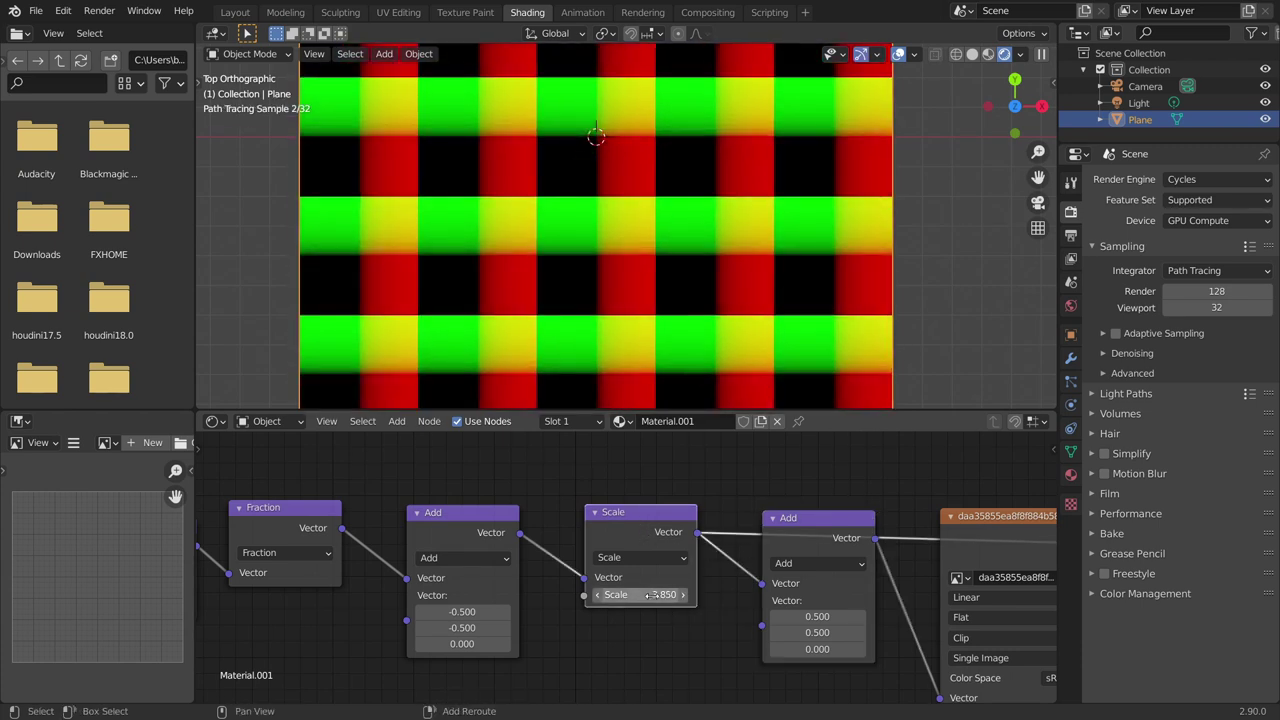
left_click(808, 522, "ctrl+shift")
- Preview the leaf image on the plane and set the second Scale node's value to 1.52
middle_click_drag(837, 517, 600, 521)
left_click(786, 520, "ctrl+shift")
middle_click_drag(480, 511, 673, 489)
left_click_drag(594, 574, 546, 574, "shift")
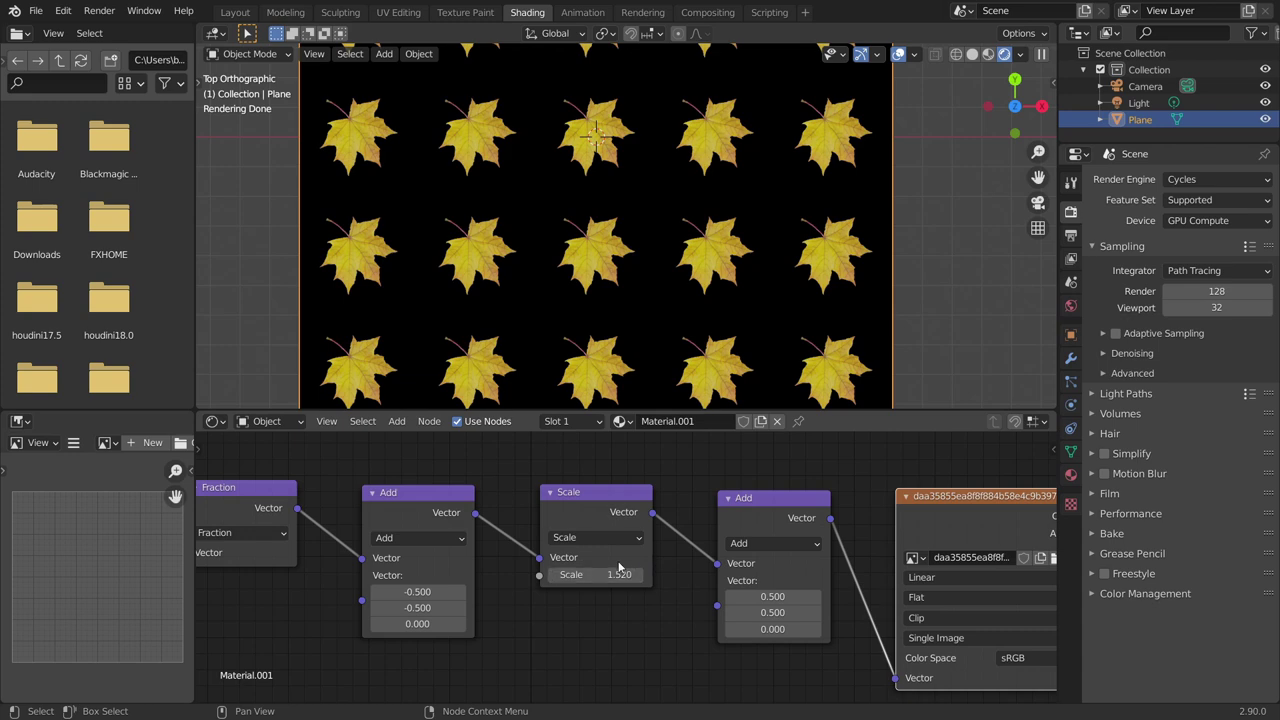
left_click(548, 582)
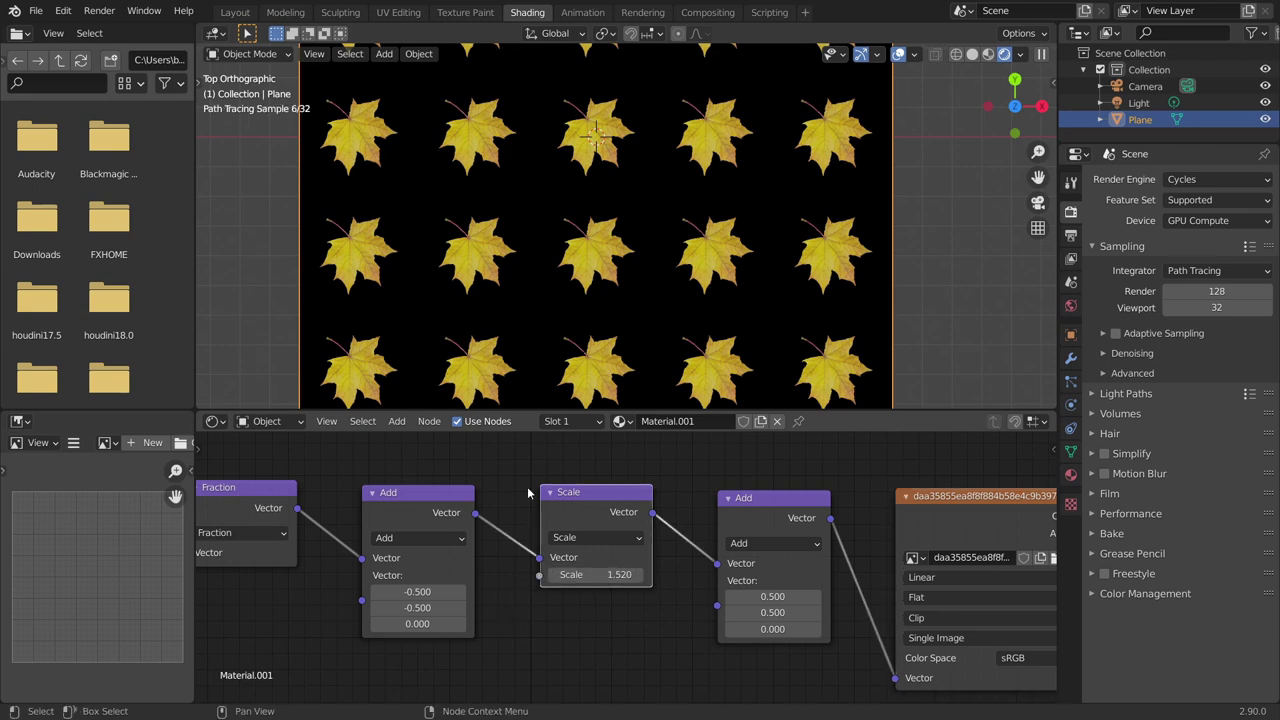
scroll(612, 290, "down", 3)
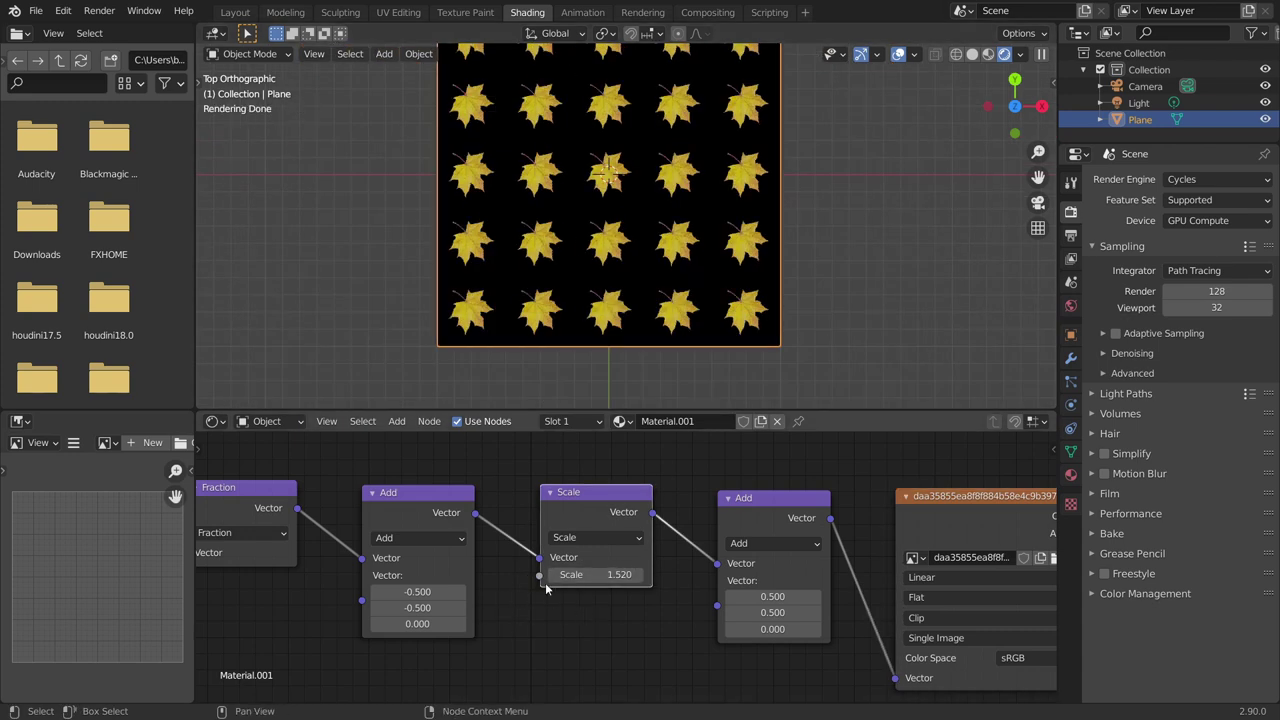
left_click_drag(539, 576, 545, 610)
middle_click_drag(510, 541, 788, 505)
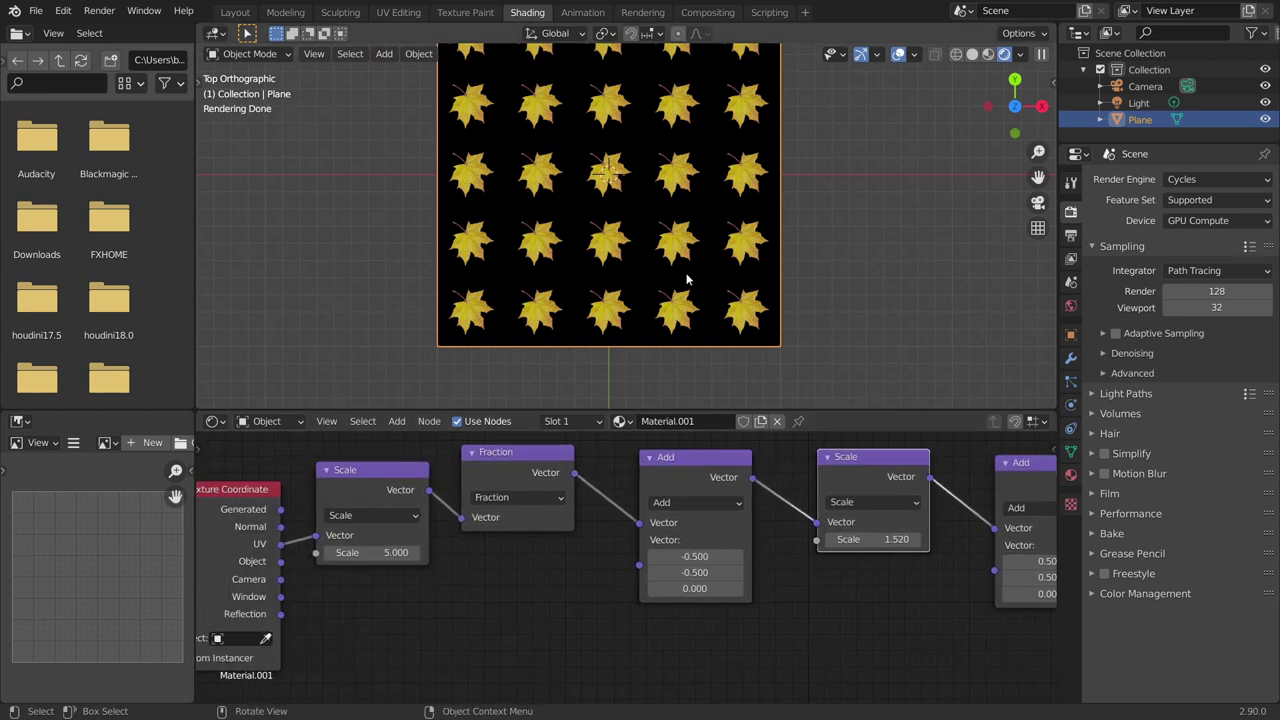
- Add a White Noise Texture node below the first Scale node
mouse_move(688, 284)
middle_mouse_down("shift")
mouse_move(656, 287)
mouse_move(654, 226)
mouse_move(649, 305)
middle_mouse_up("shift")
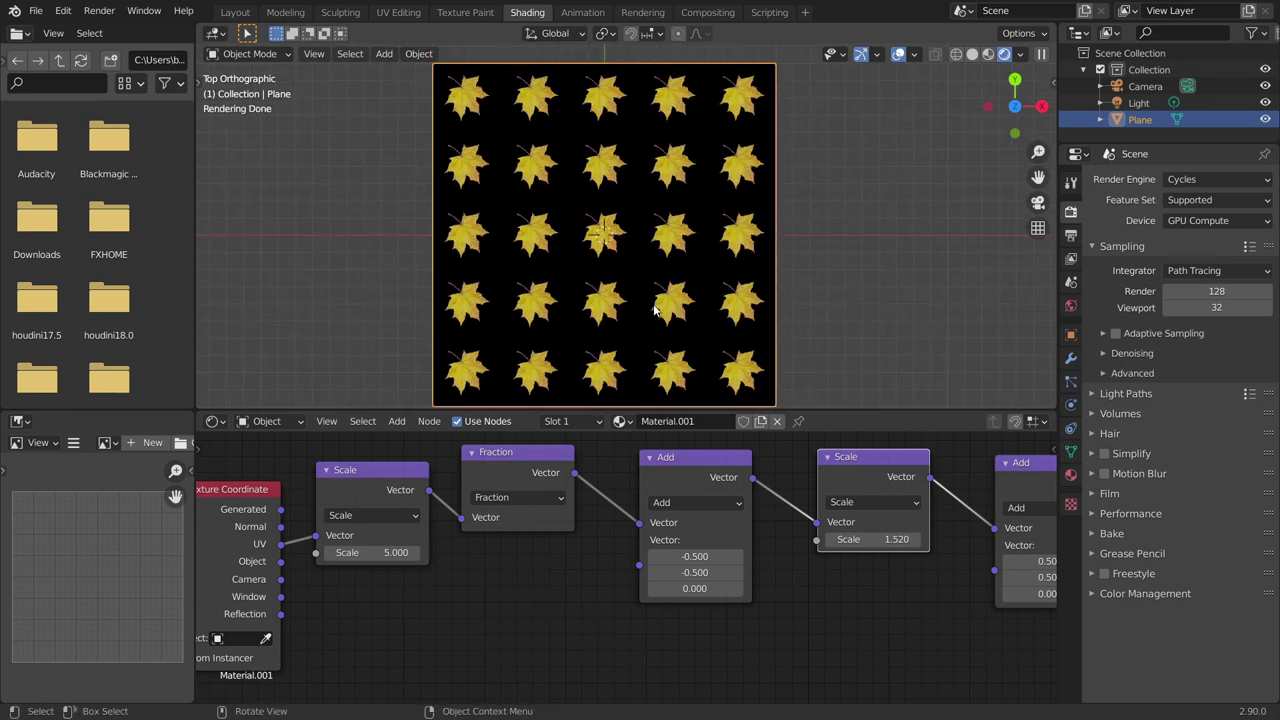
key("shift+a")
left_click(433, 473)
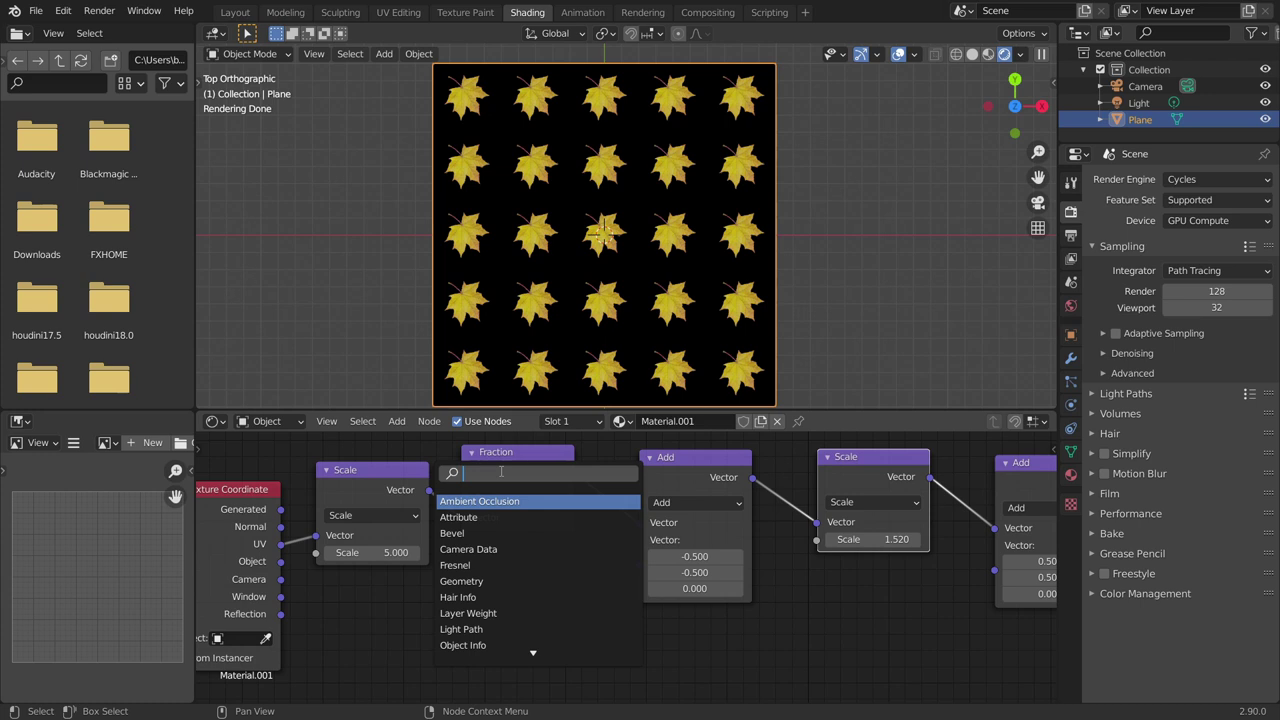
type("whit")
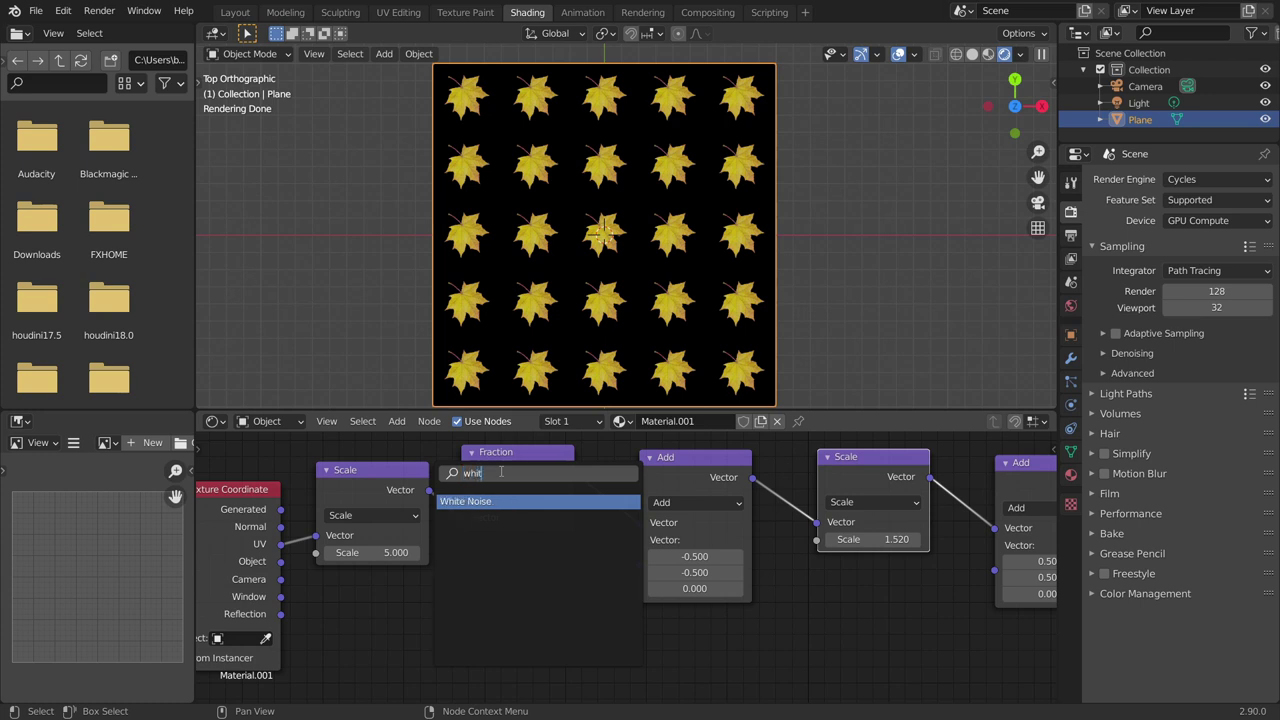
key("Return")
left_click(425, 586)
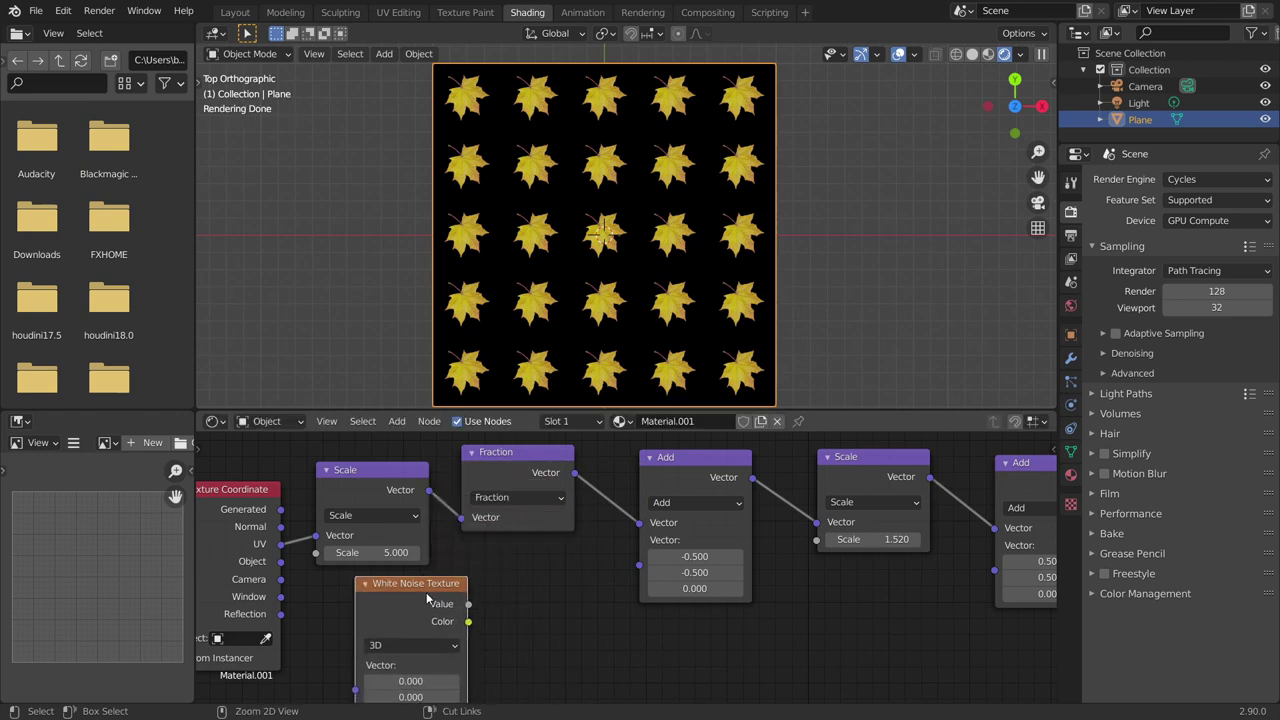
- Preview the White Noise Texture on the plane and connect the Texture Coordinate UV output to its Vector input
left_click(426, 592, "ctrl+shift")
middle_click_drag(273, 532, 435, 488)
left_click_drag(441, 500, 517, 650)
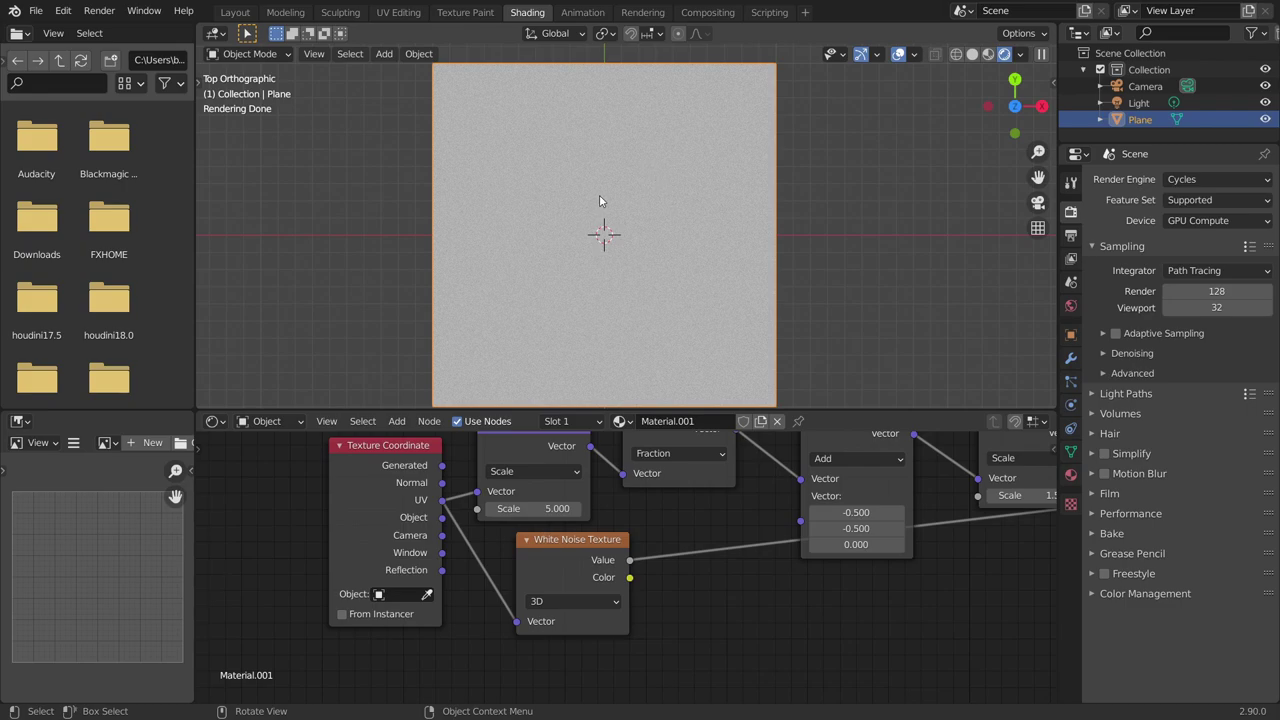
scroll(628, 236, "up", 8)
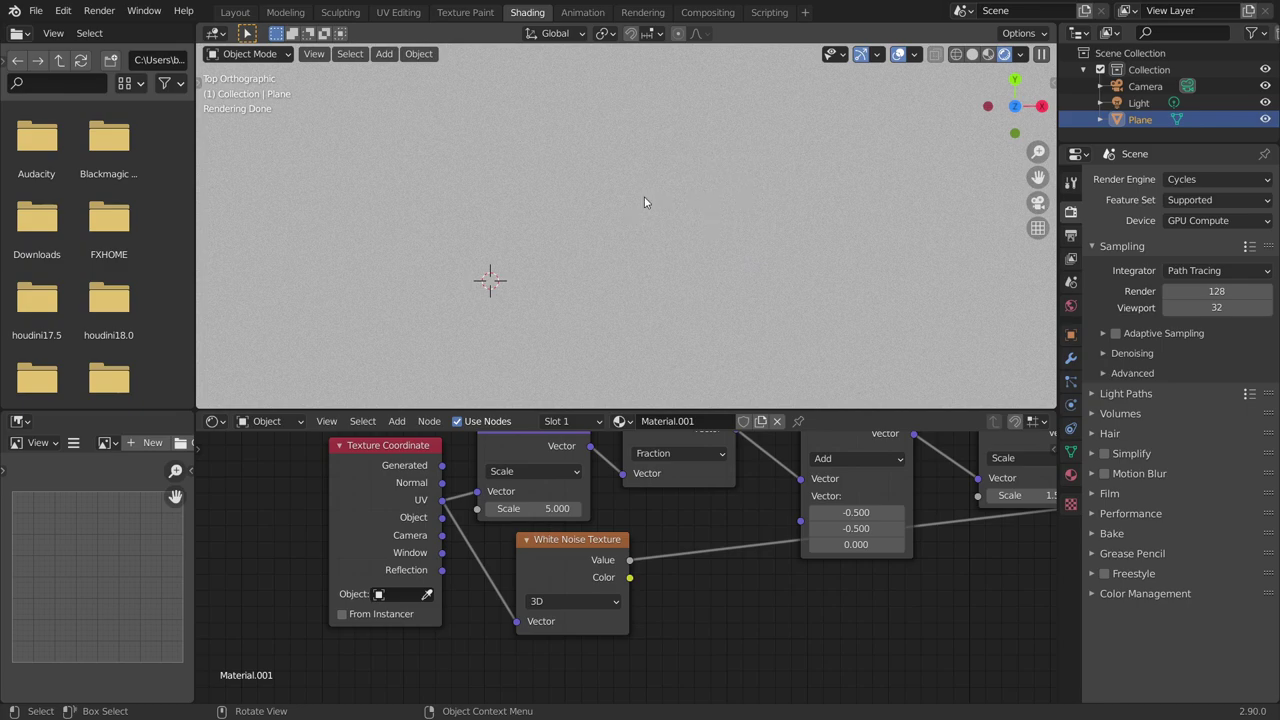
scroll(640, 205, "down", 7)
scroll(646, 217, "down", 3)
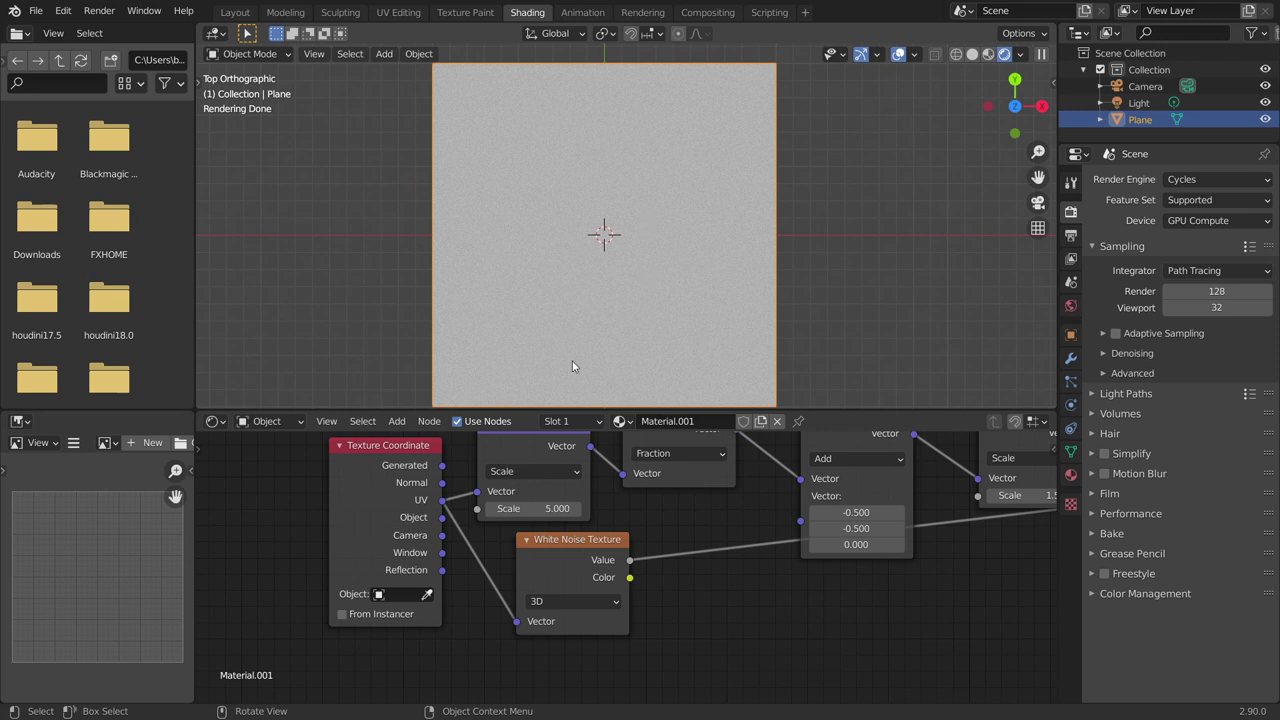
- Rearrange the Texture Coordinate and White Noise Texture nodes to free space, and preview the Fraction node's output on the plane
middle_click_drag(404, 464, 388, 537)
left_click_drag(388, 522, 346, 500)
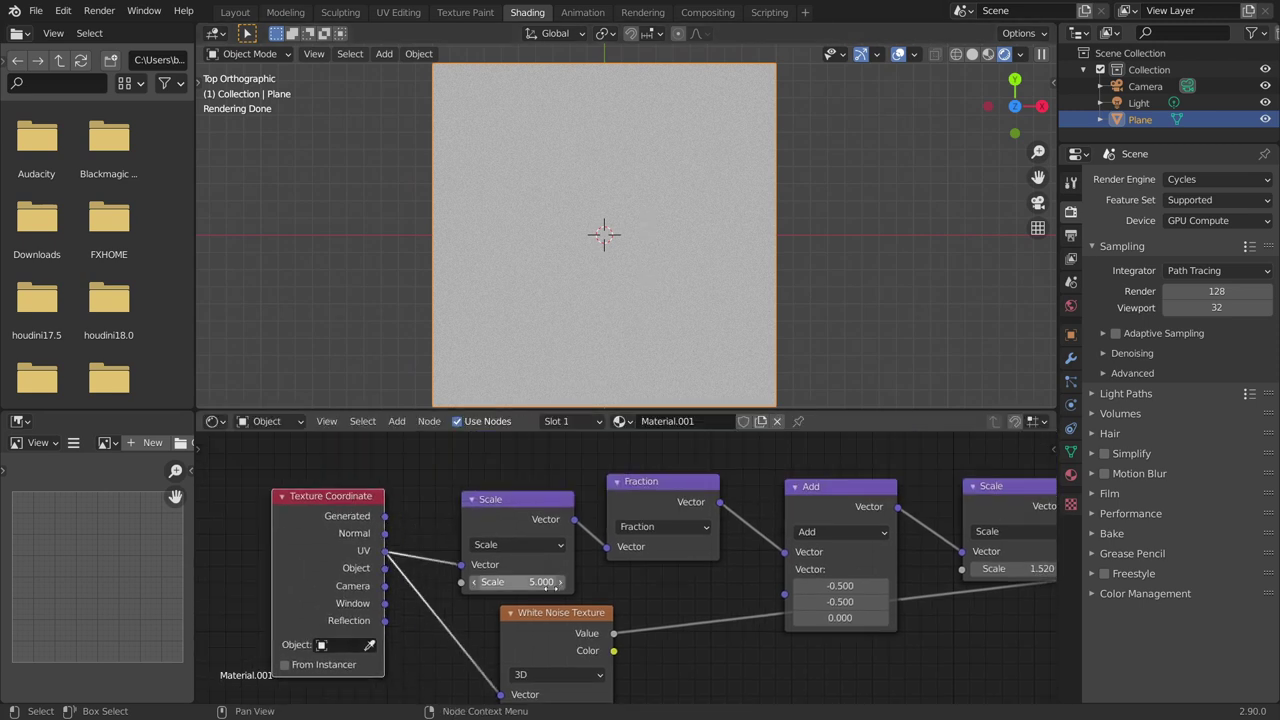
left_click_drag(552, 611, 618, 613)
middle_click_drag(633, 593, 594, 557)
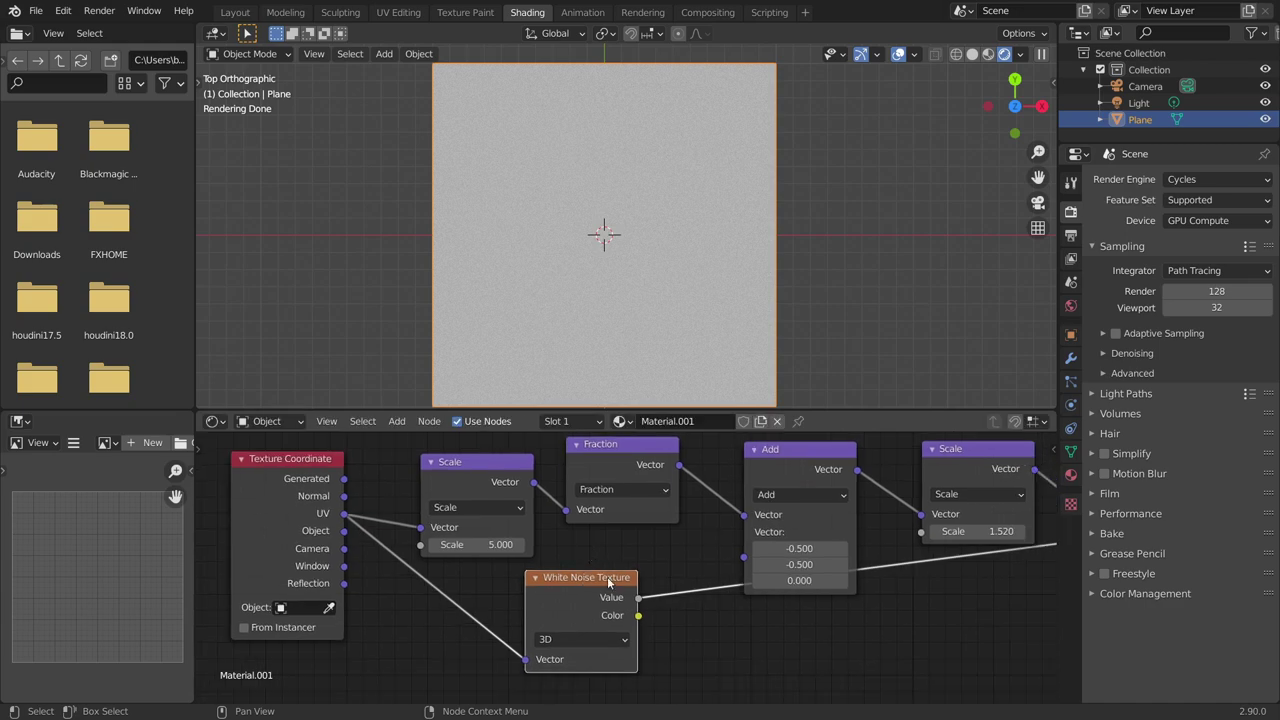
scroll(686, 212, "up", 2)
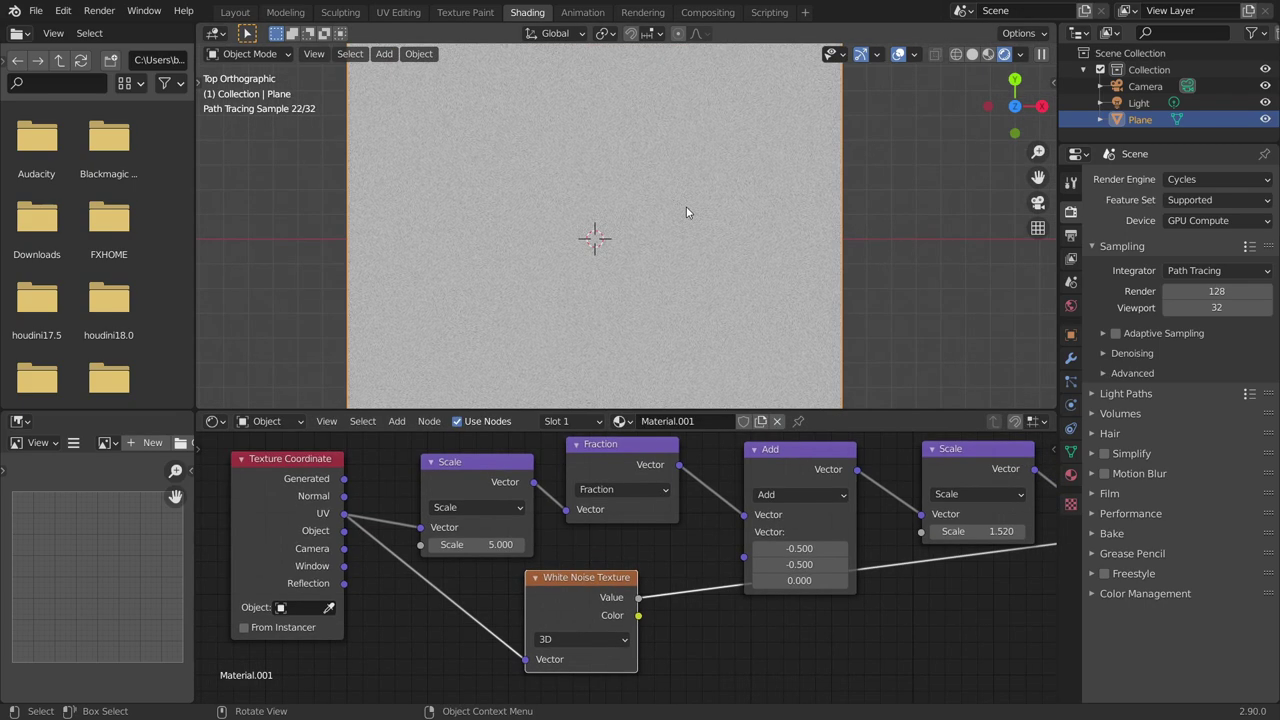
scroll(686, 214, "down", 2)
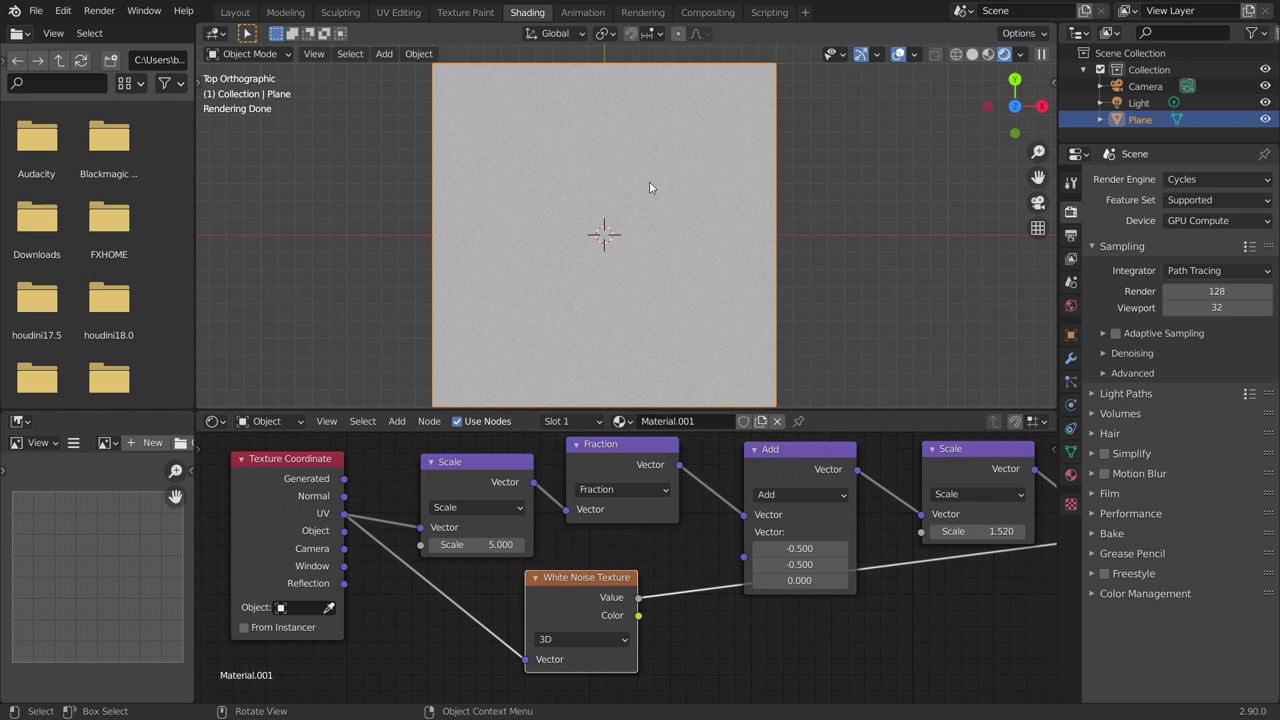
left_click(636, 500, "ctrl+shift")
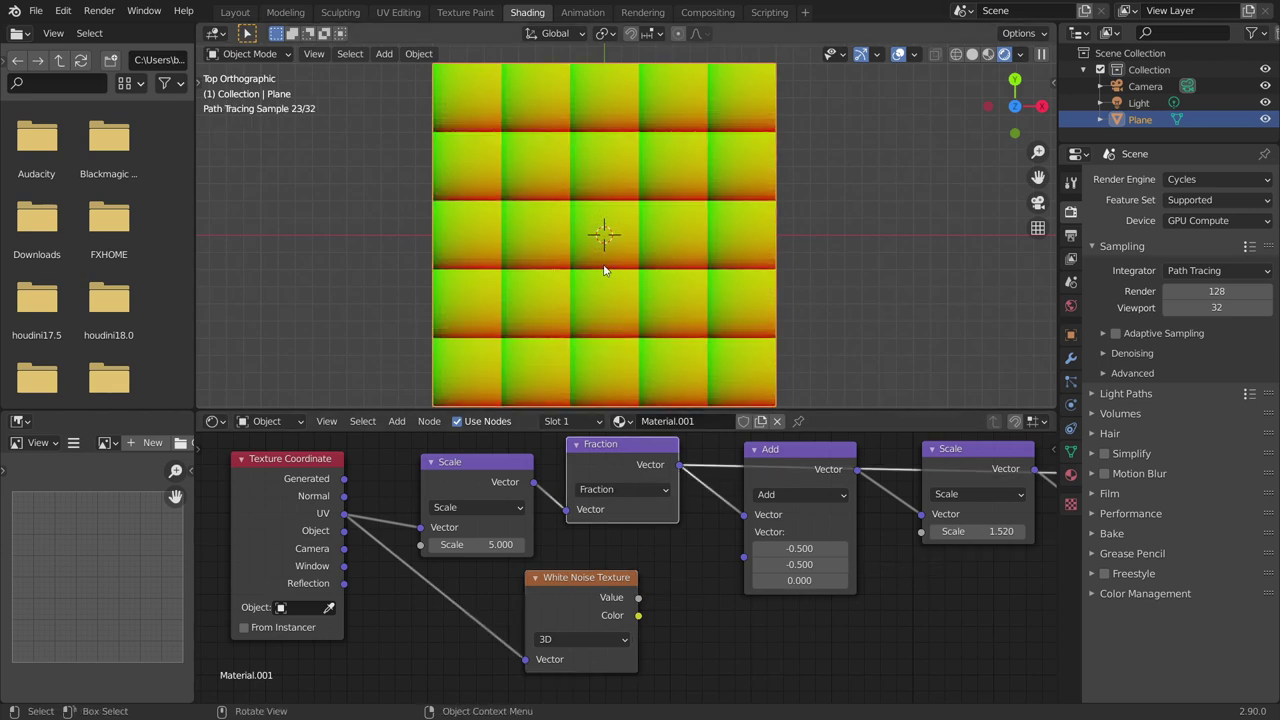
left_click_drag(581, 580, 636, 622)
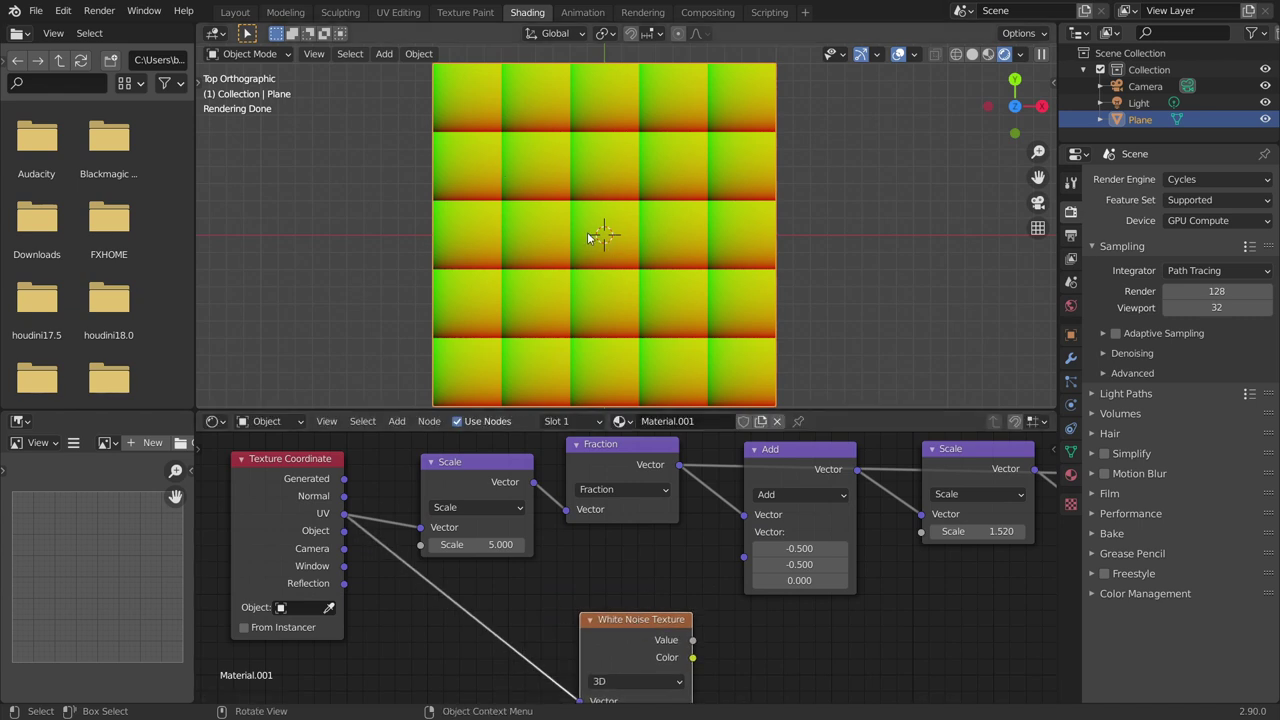
- Duplicate the Fraction node beside the White Noise Texture and change the copy's operation to Ceil
left_click(590, 444)
key("shift+d")
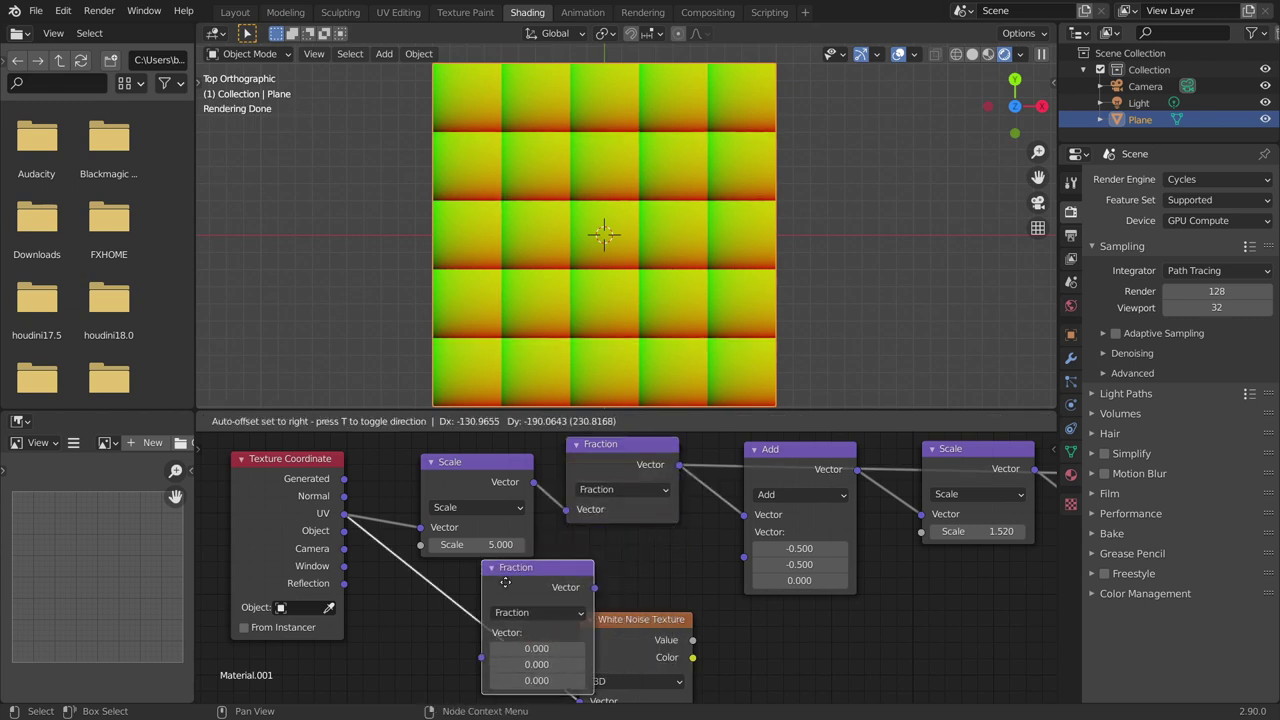
left_click(402, 652)
middle_click_drag(444, 666, 478, 575)
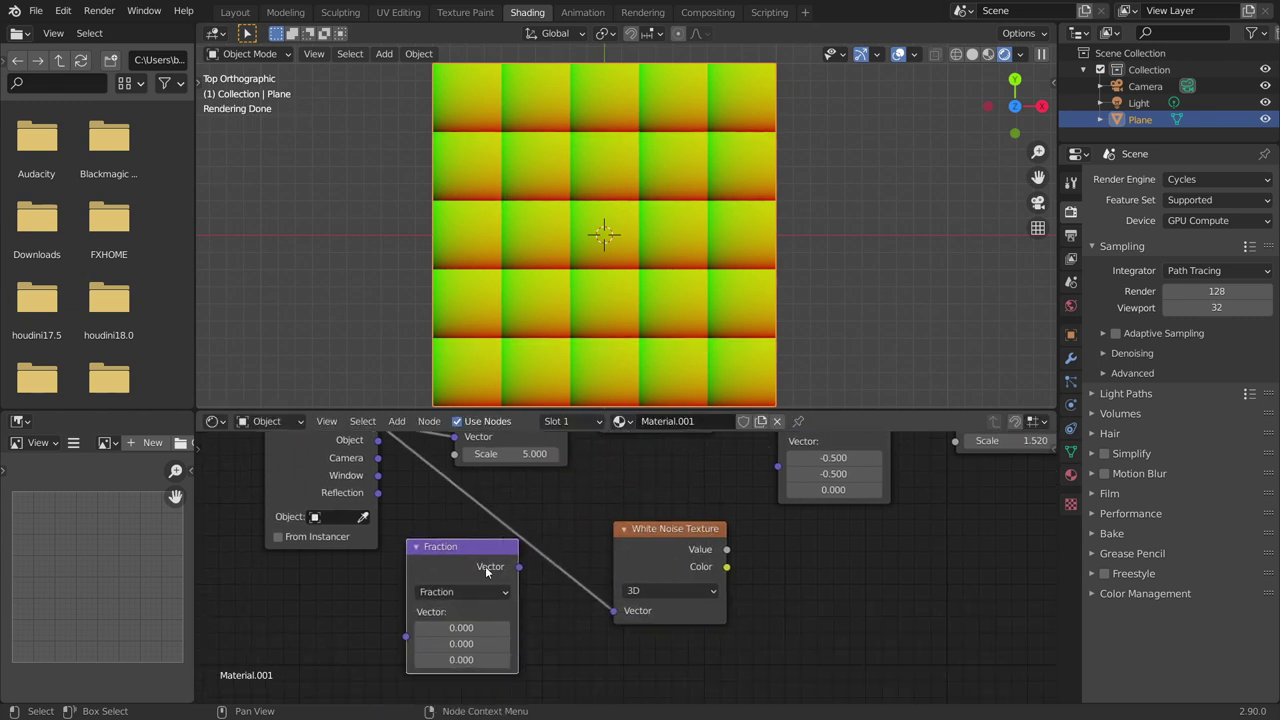
left_click(478, 590)
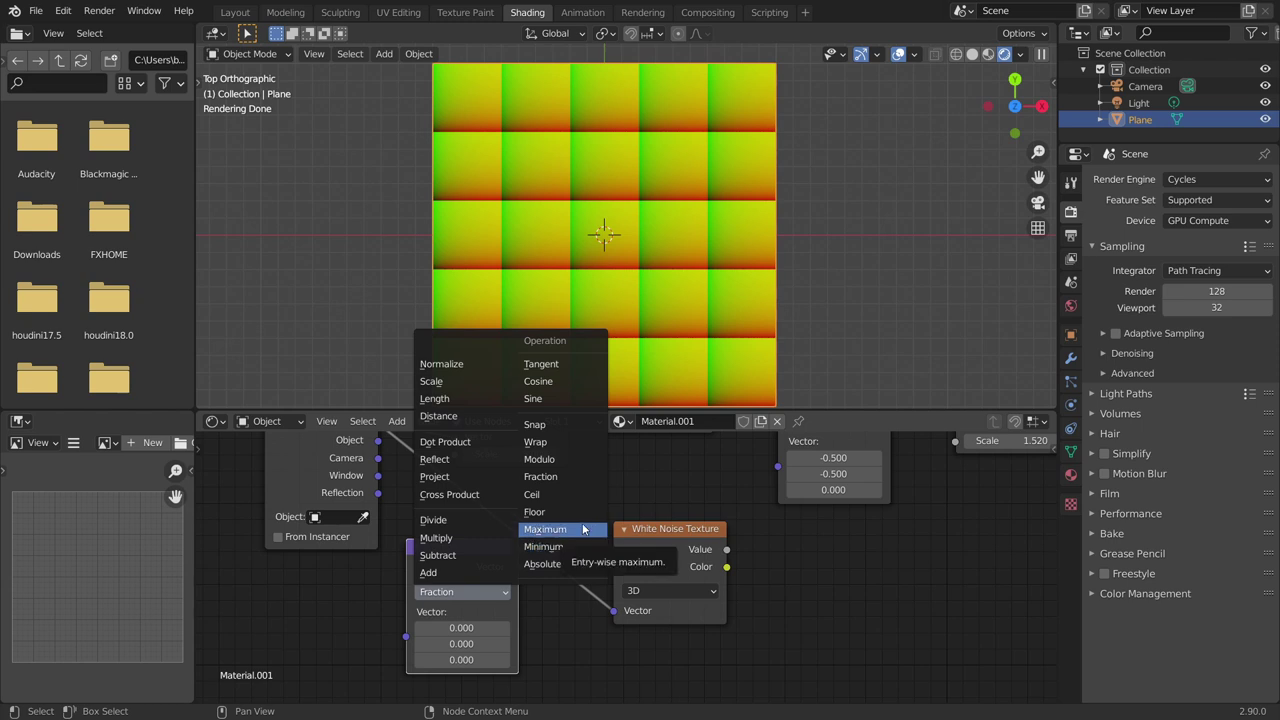
left_click(546, 494)
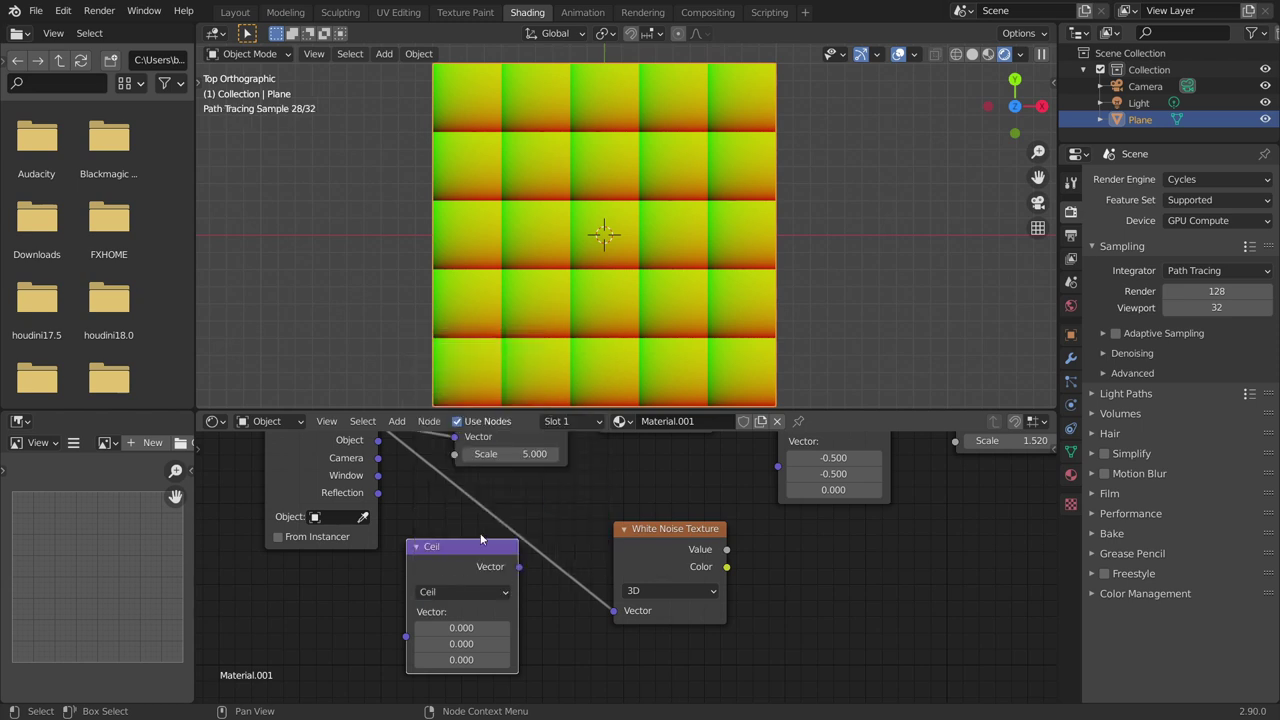
- Connect the first Scale node's output to the Ceil node's Vector input, keeping the tiling scale at 5
middle_click_drag(490, 533, 488, 558)
scroll(487, 554, "down", 2)
middle_click_drag(575, 498, 550, 538)
key("super")
key("super")
left_click_drag(548, 478, 440, 650)
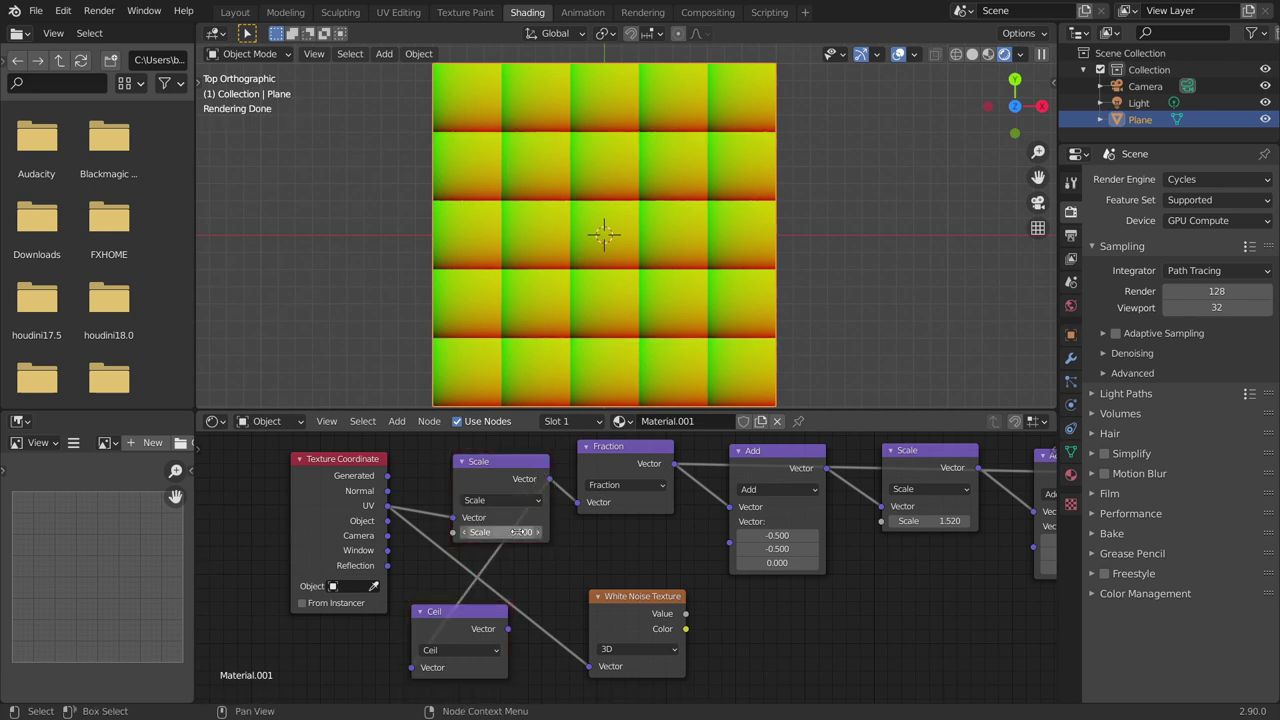
left_click_drag(518, 532, 580, 532)
key("ctrl+z")
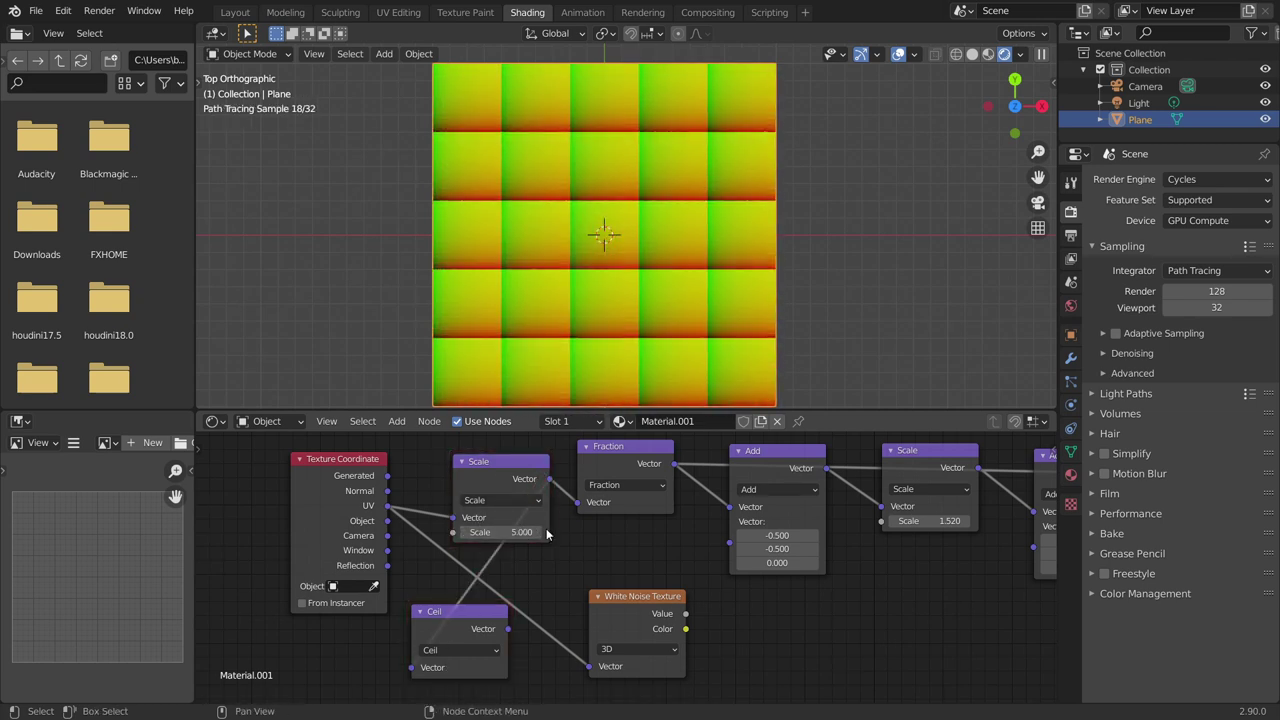
- Preview the Ceil node's output on the plane and compare it with the Fraction node's output
middle_click_drag(498, 538, 492, 486)
left_click(456, 565, "ctrl+shift")
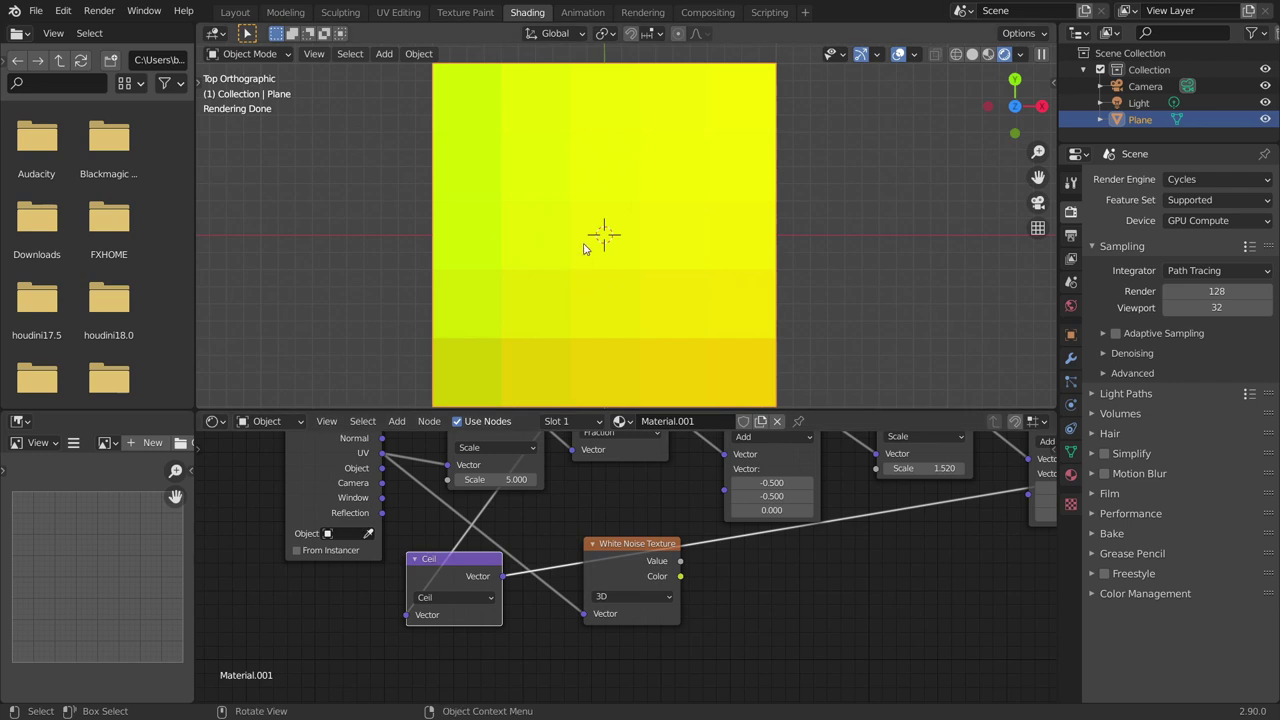
scroll(588, 310, "up", 1)
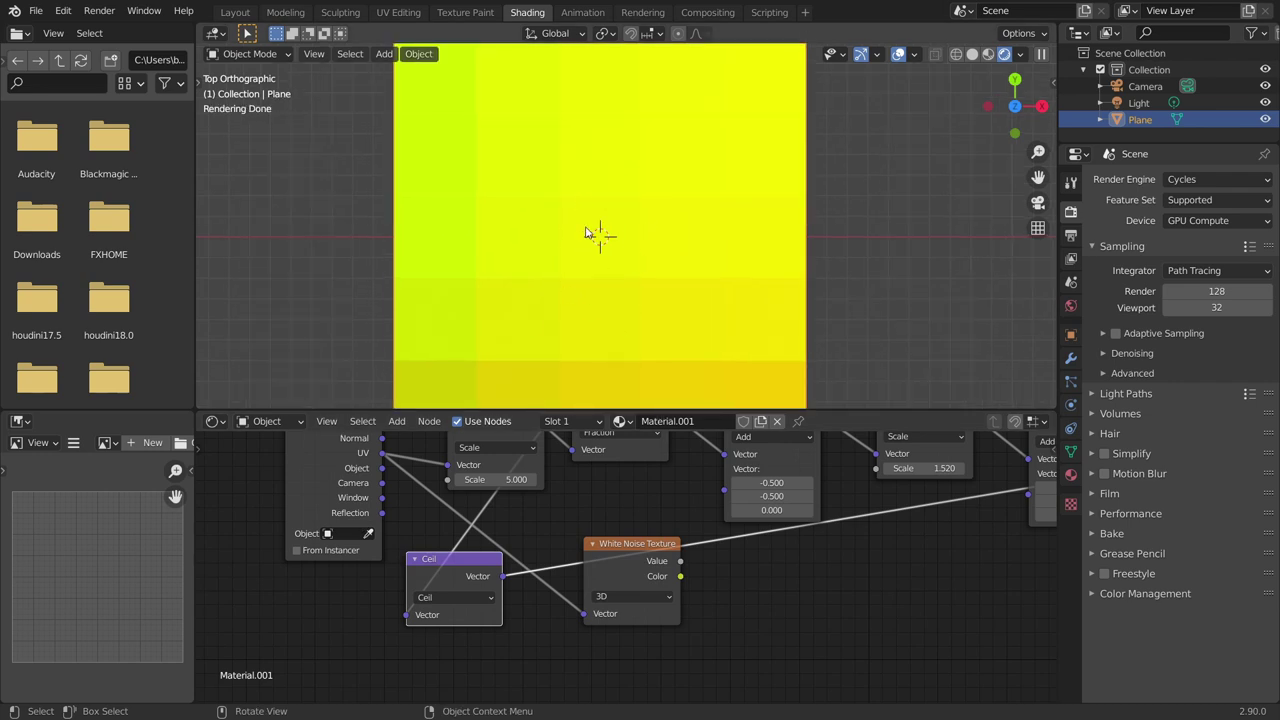
middle_click_drag(594, 473, 564, 559)
left_click(592, 477, "ctrl+shift")
left_click(430, 649, "ctrl+shift")
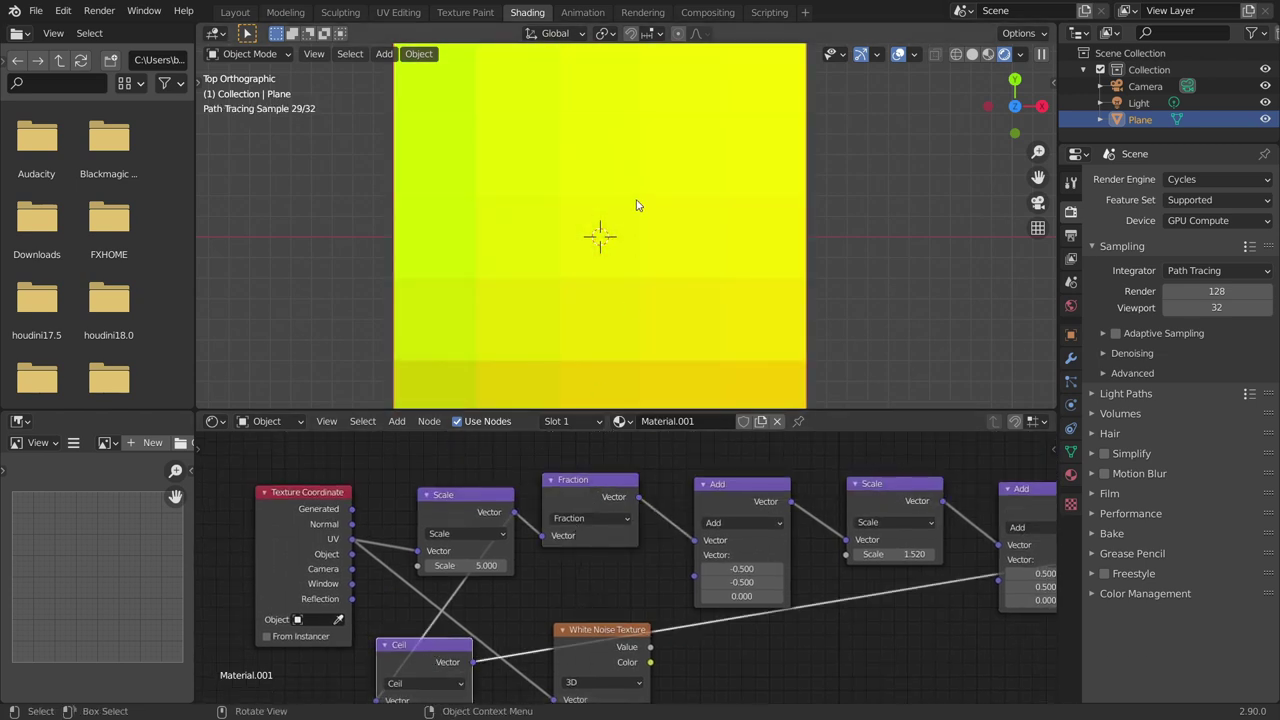
- Connect the Ceil output to the White Noise Texture's Vector input and preview the noise value on the plane
middle_click_drag(598, 632, 590, 550)
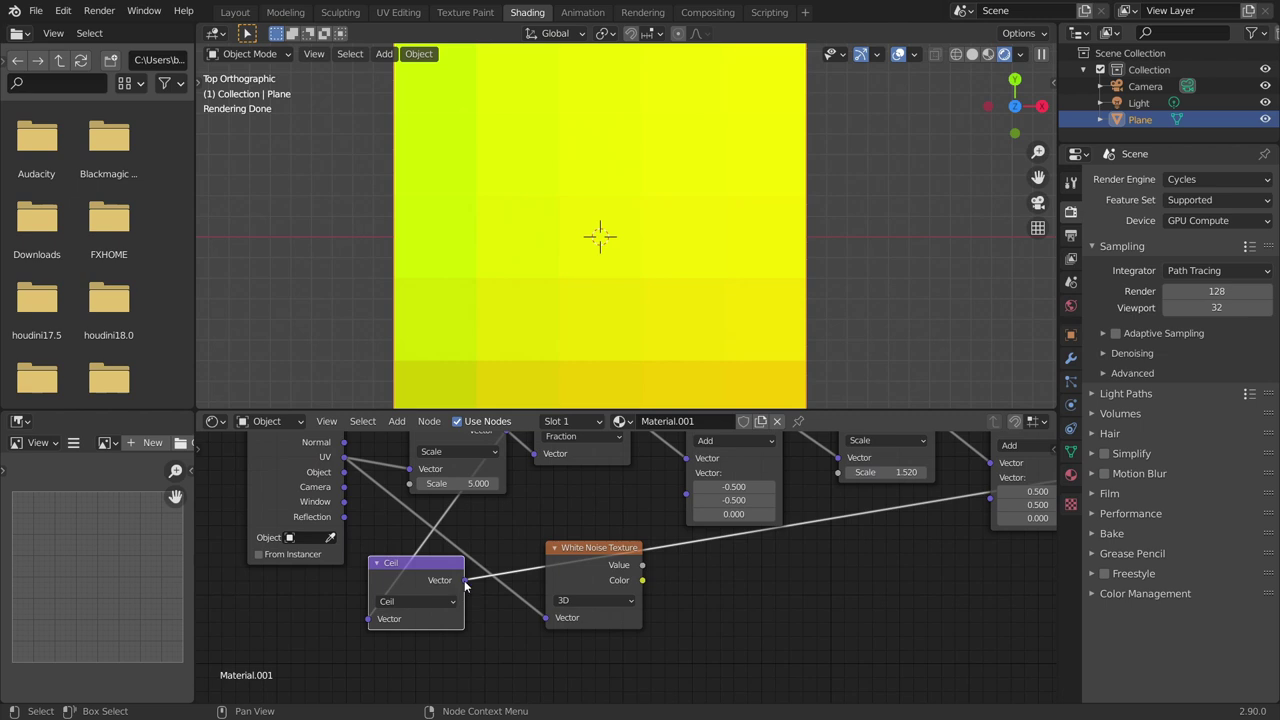
left_click_drag(464, 586, 546, 617)
left_click(587, 555, "ctrl+shift")
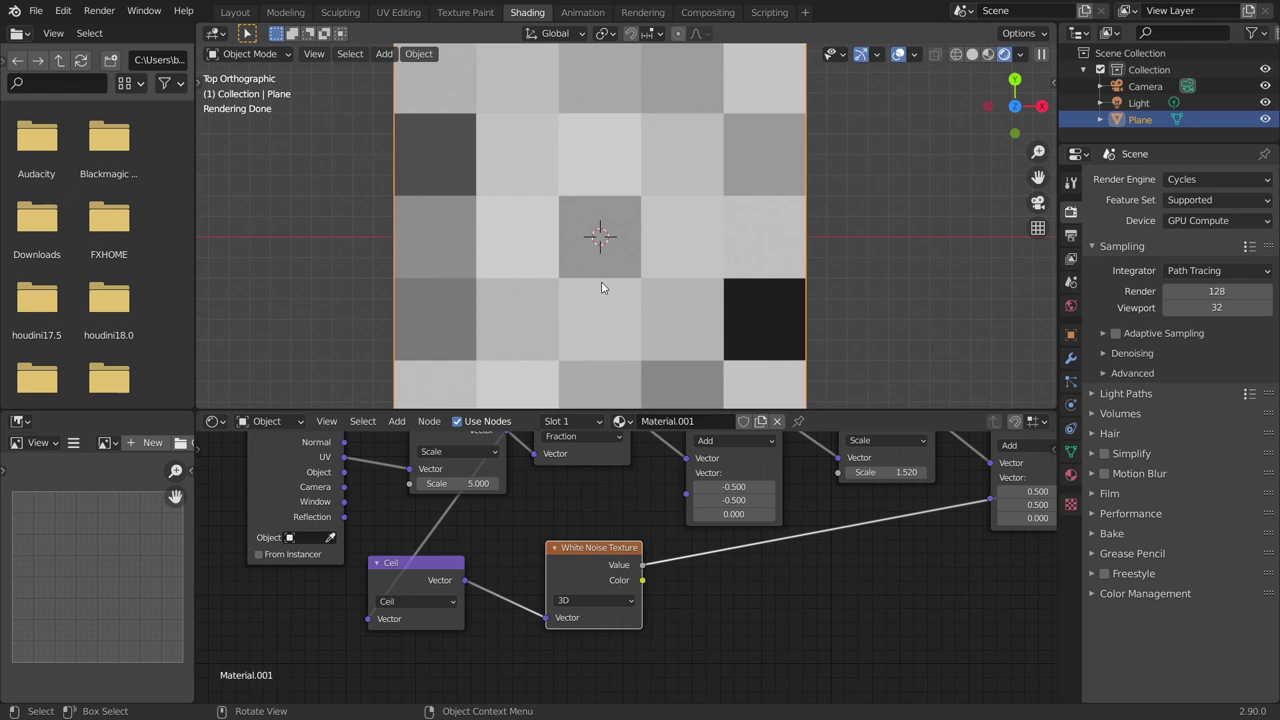
scroll(603, 300, "down", 1)
- Drive the second Scale node's Scale input with the White Noise Value output and preview the leaf image
middle_click_drag(614, 567, 492, 607)
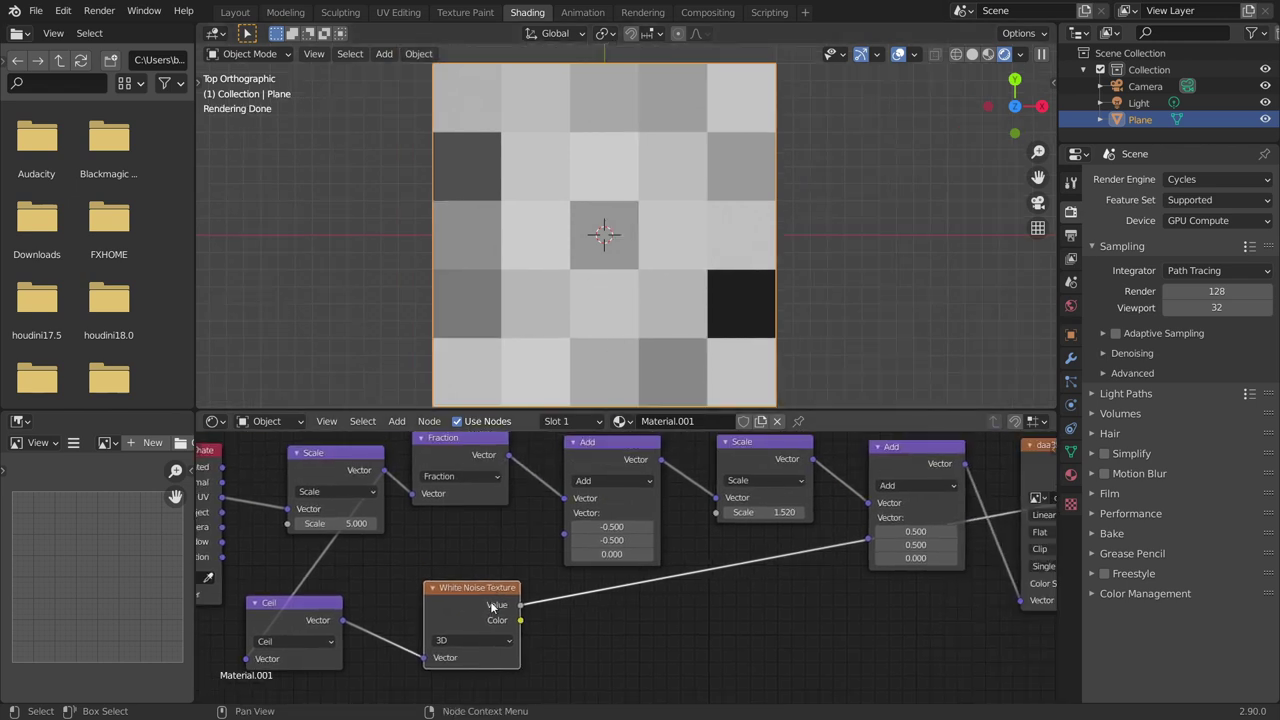
left_click(712, 518)
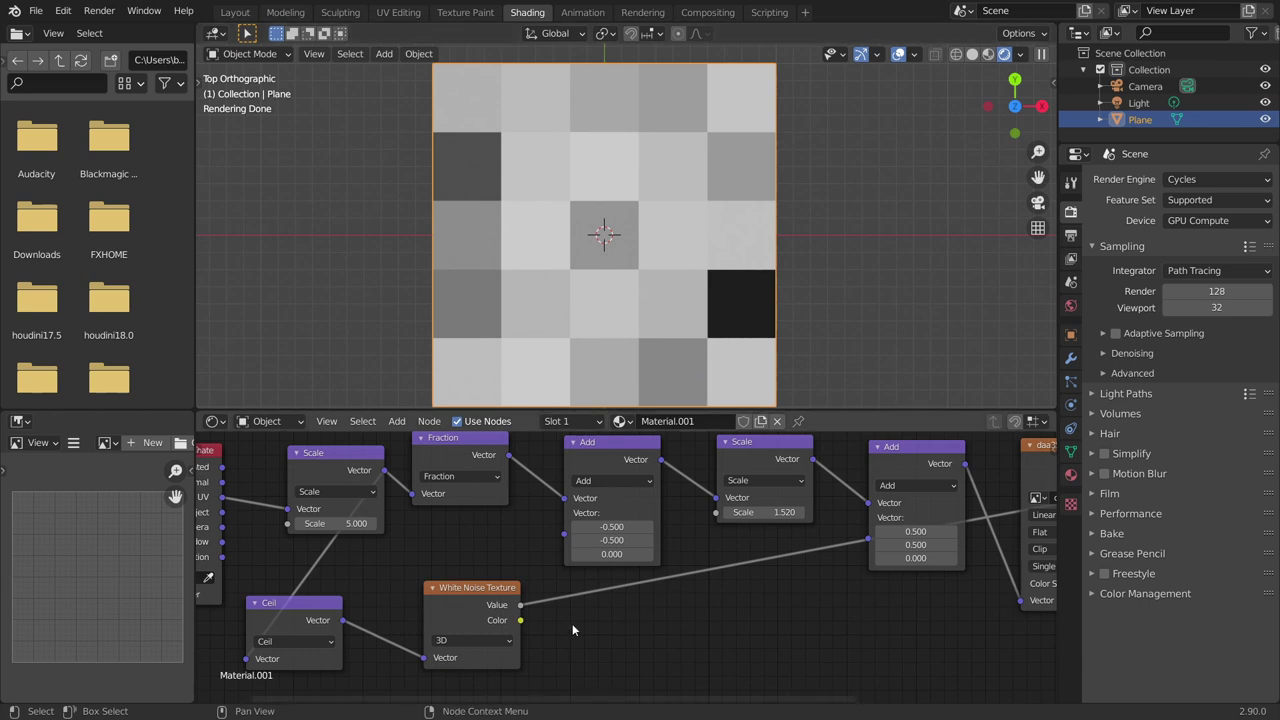
left_click_drag(521, 606, 716, 512)
middle_click_drag(864, 501, 564, 541)
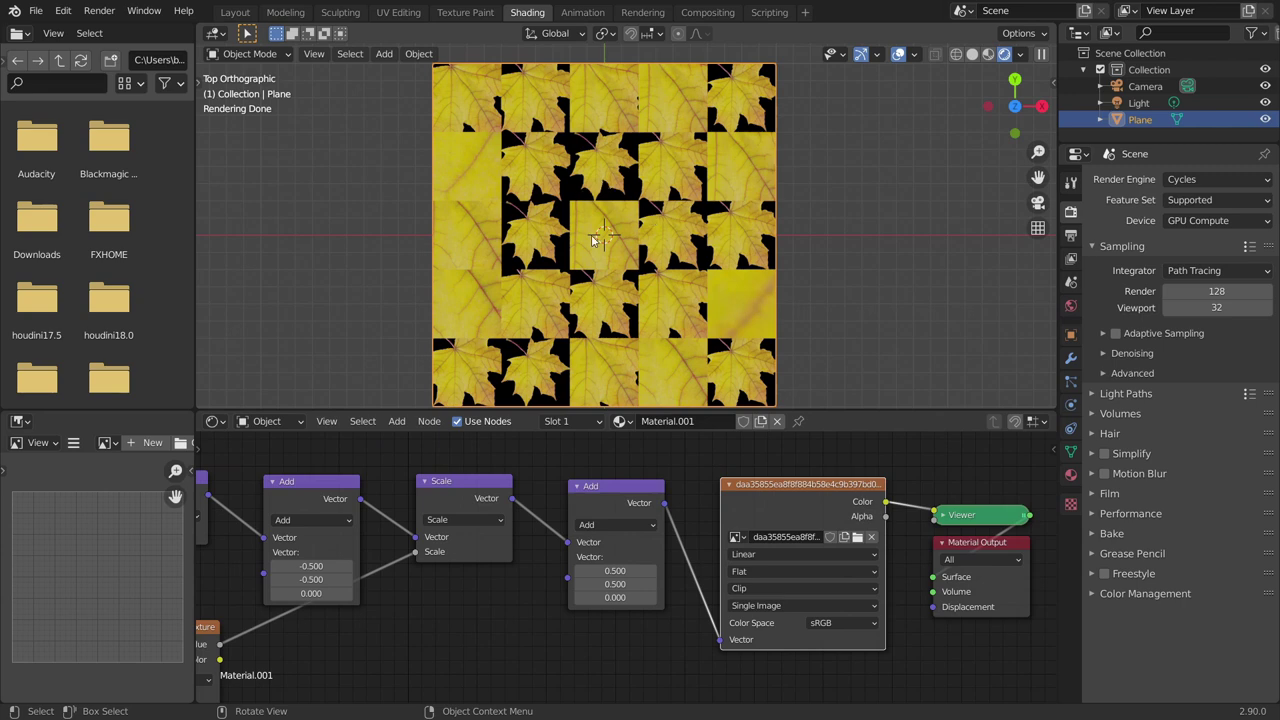
- Examine the randomly scaled leaf tiles on the plane up close and as a whole
scroll(600, 240, "up", 6)
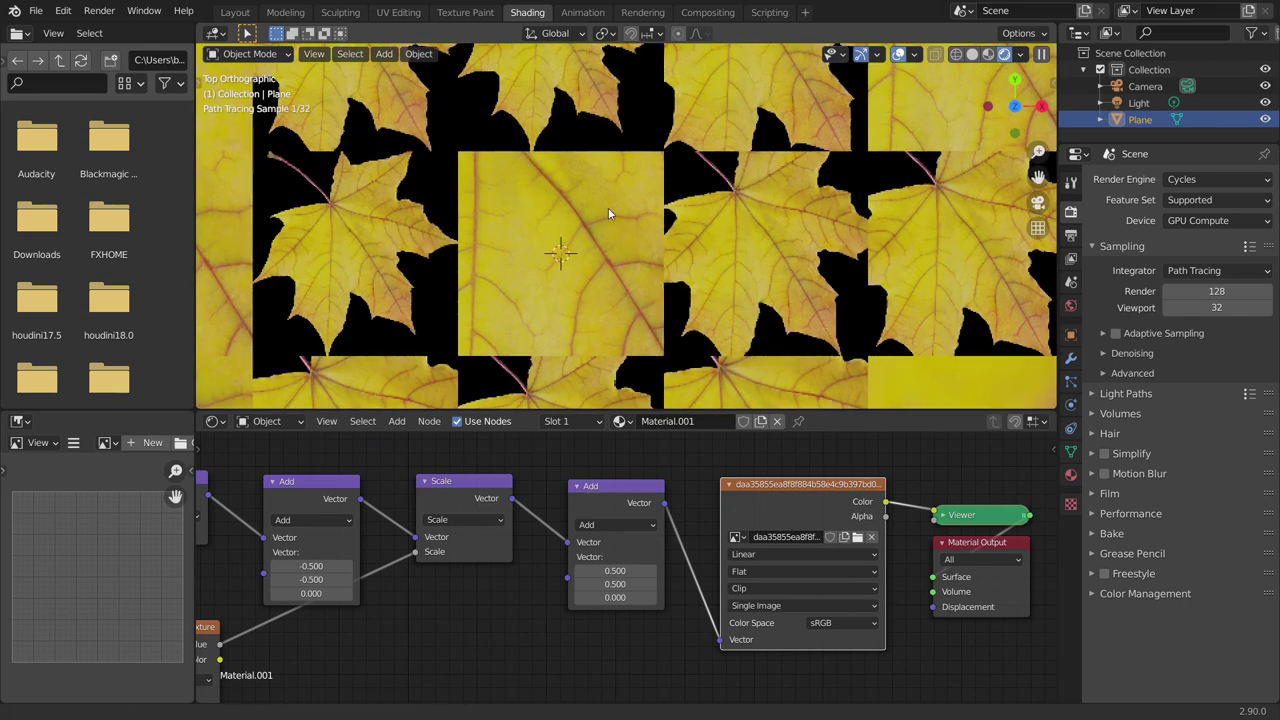
scroll(612, 200, "down", 5)
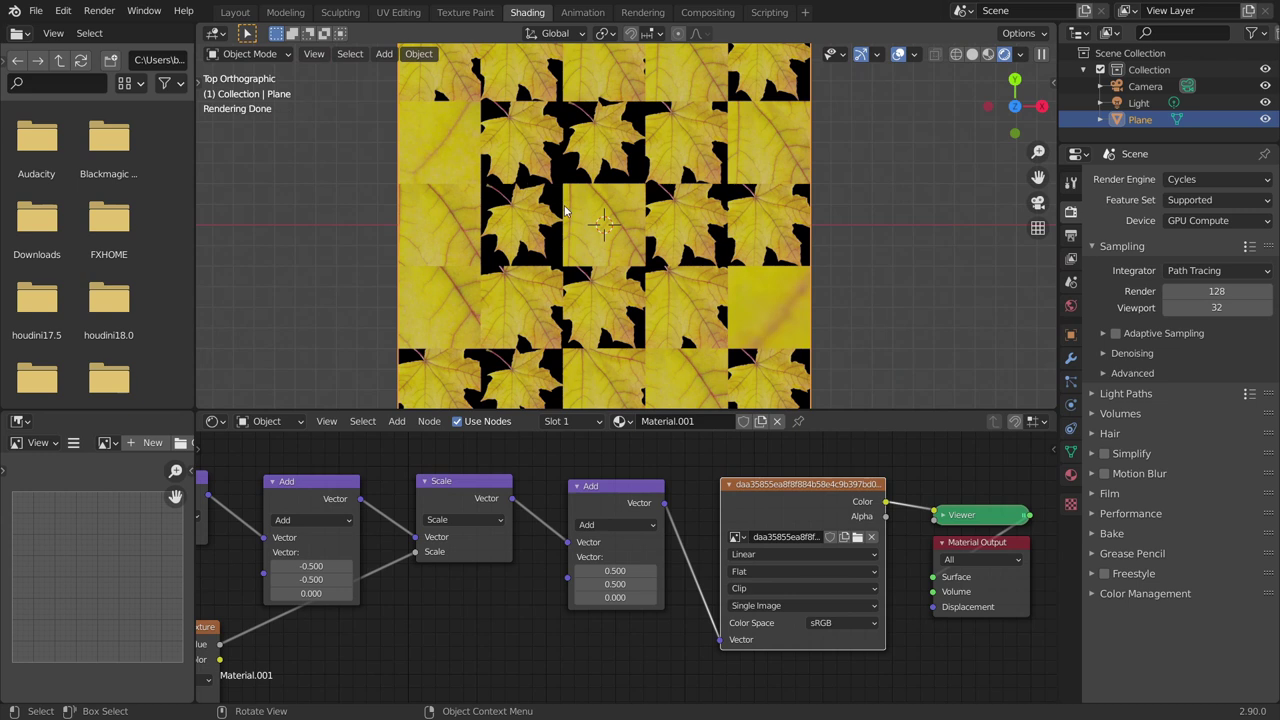
middle_click_drag(259, 658, 494, 554)
left_click_drag(397, 544, 394, 572)
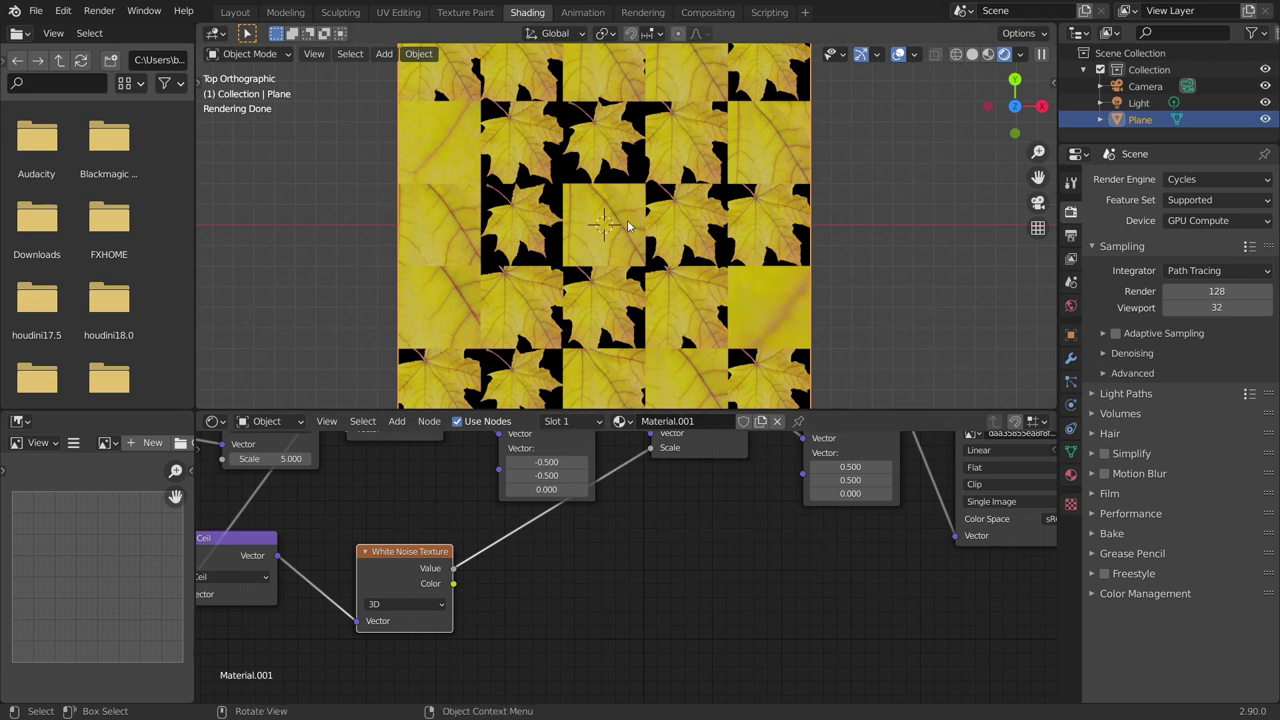
scroll(599, 215, "up", 6)
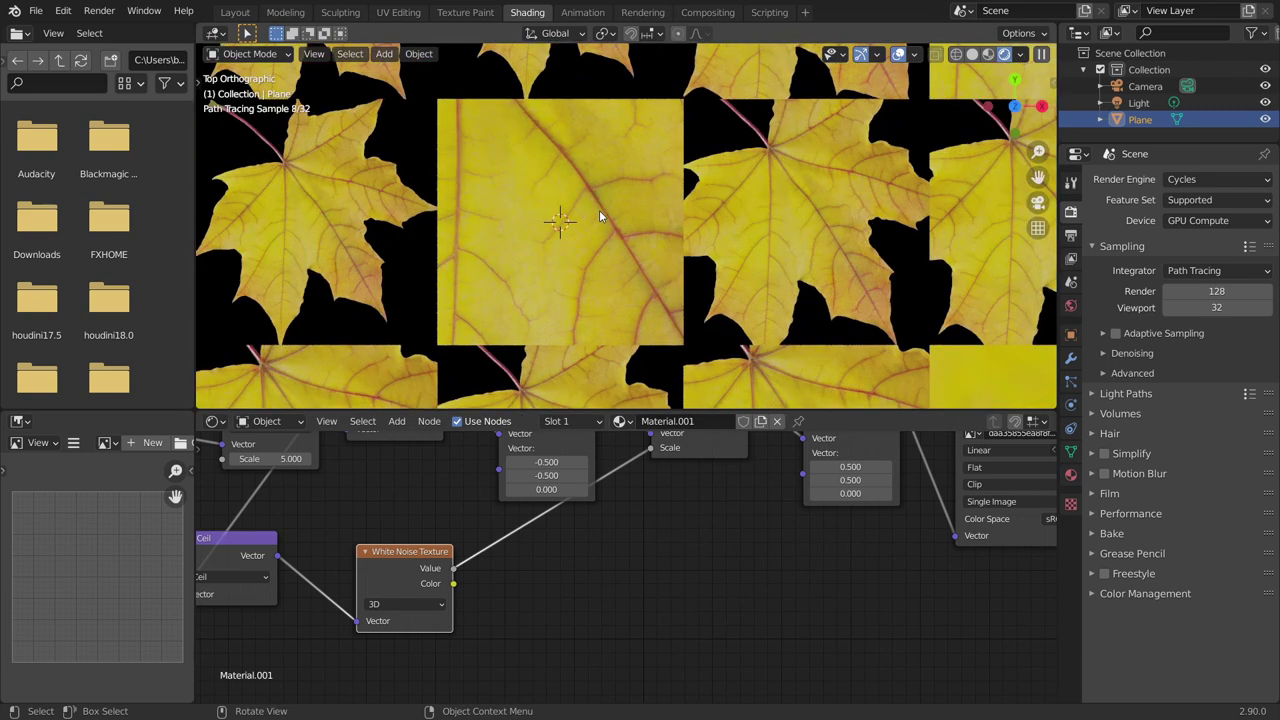
middle_click_drag(400, 187, 772, 203, "shift")
scroll(909, 197, "down", 3)
scroll(909, 197, "down", 4)
- Insert a Map Range node between the White Noise Value output and the second Scale node's Scale input
middle_click_drag(659, 505, 640, 577)
left_click_drag(547, 470, 537, 469)
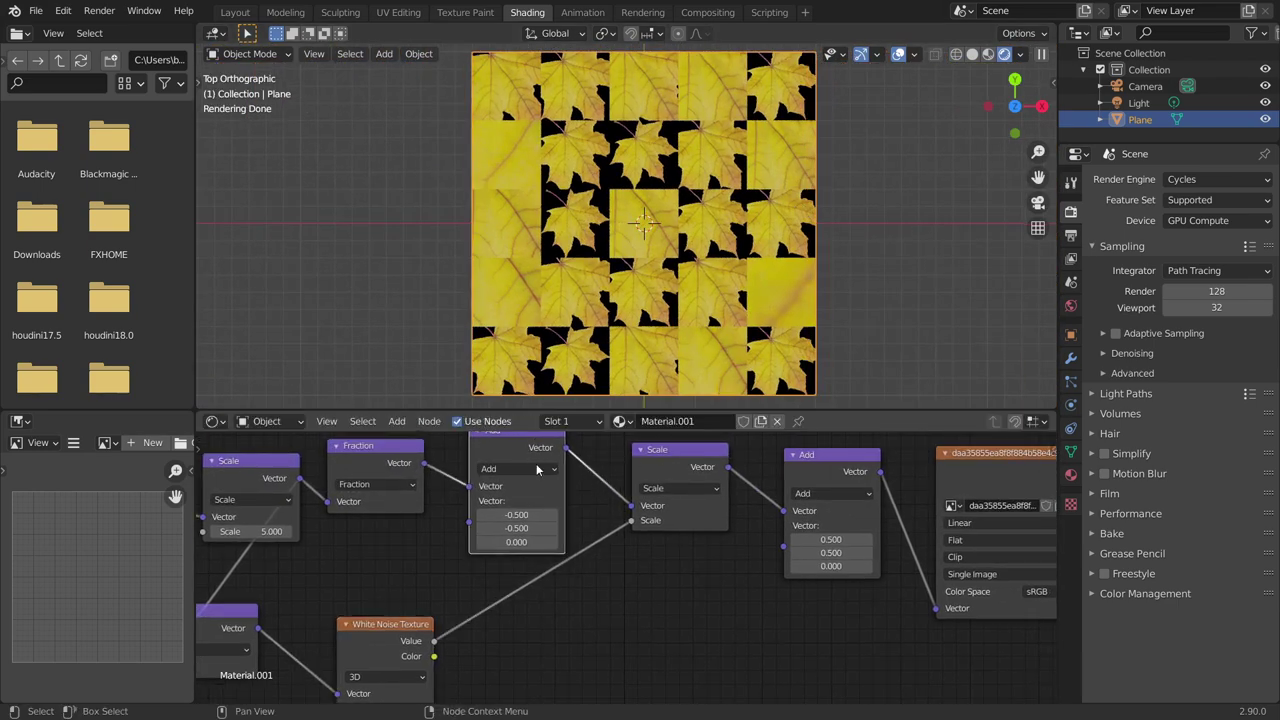
key("shift+a")
left_click(606, 463)
type("map")
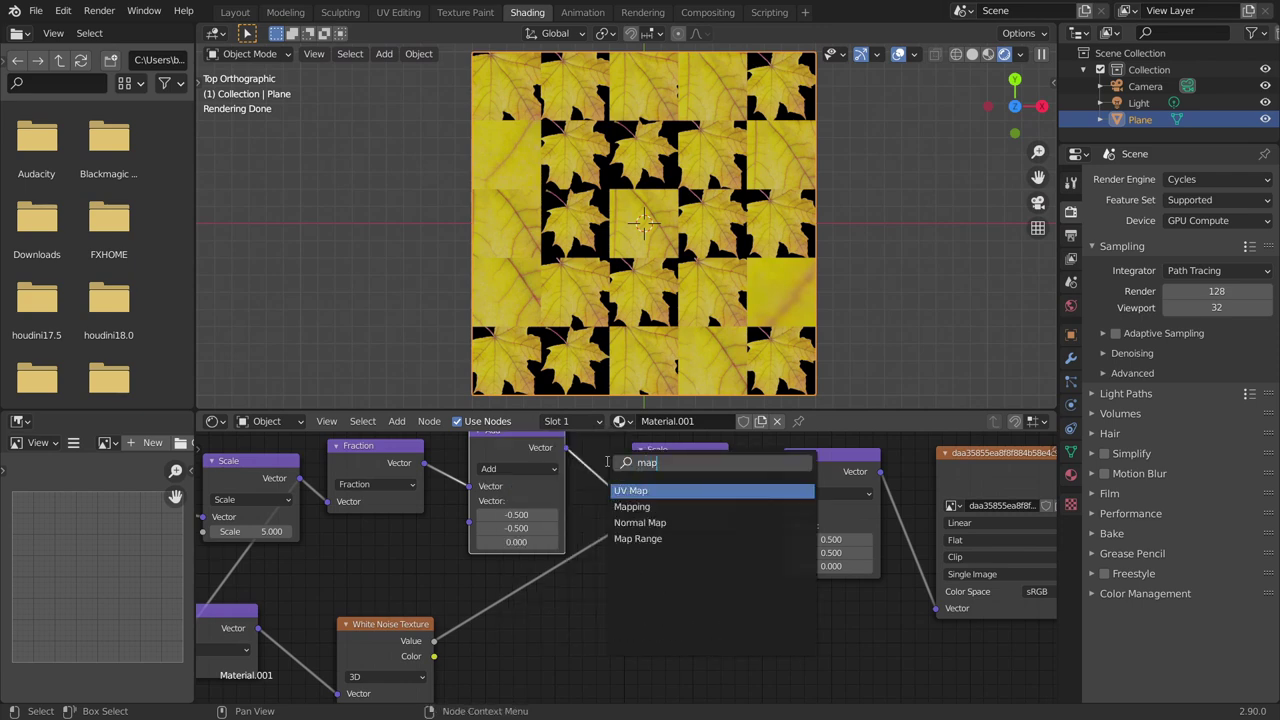
left_click(638, 539)
scroll(628, 575, "up", 4)
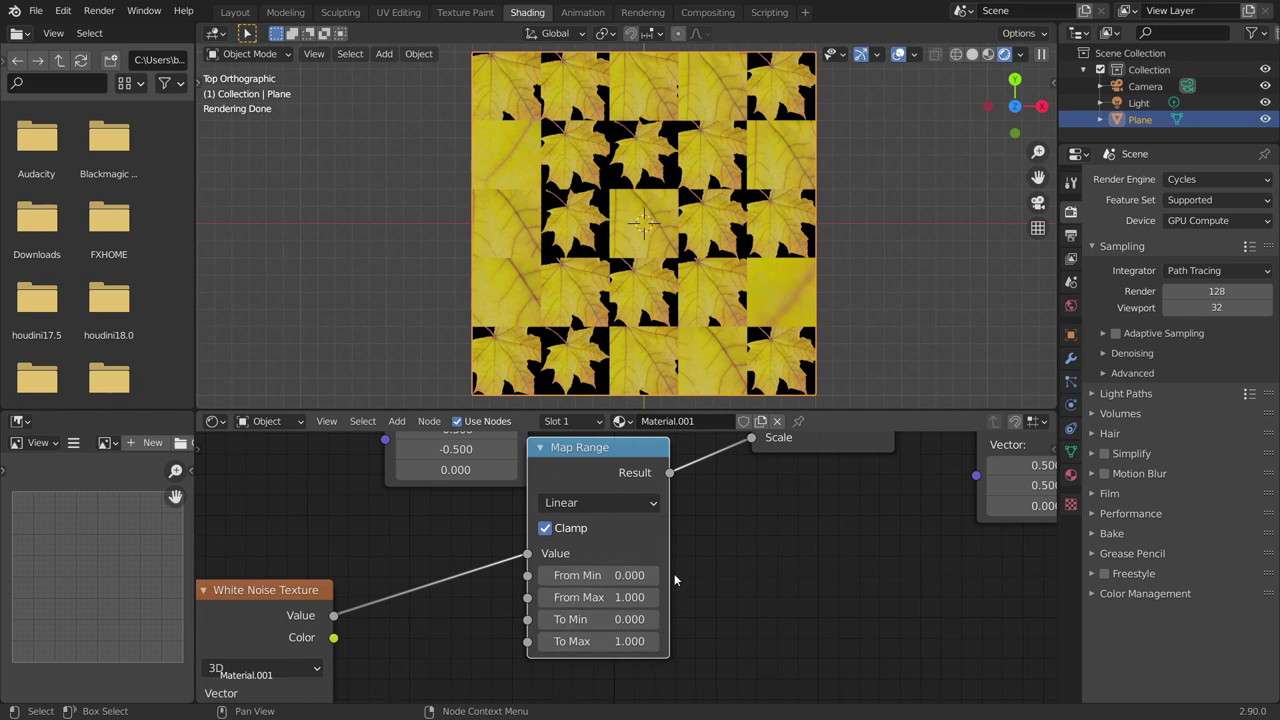
left_click_drag(616, 455, 480, 516)
middle_click_drag(620, 542, 658, 484)
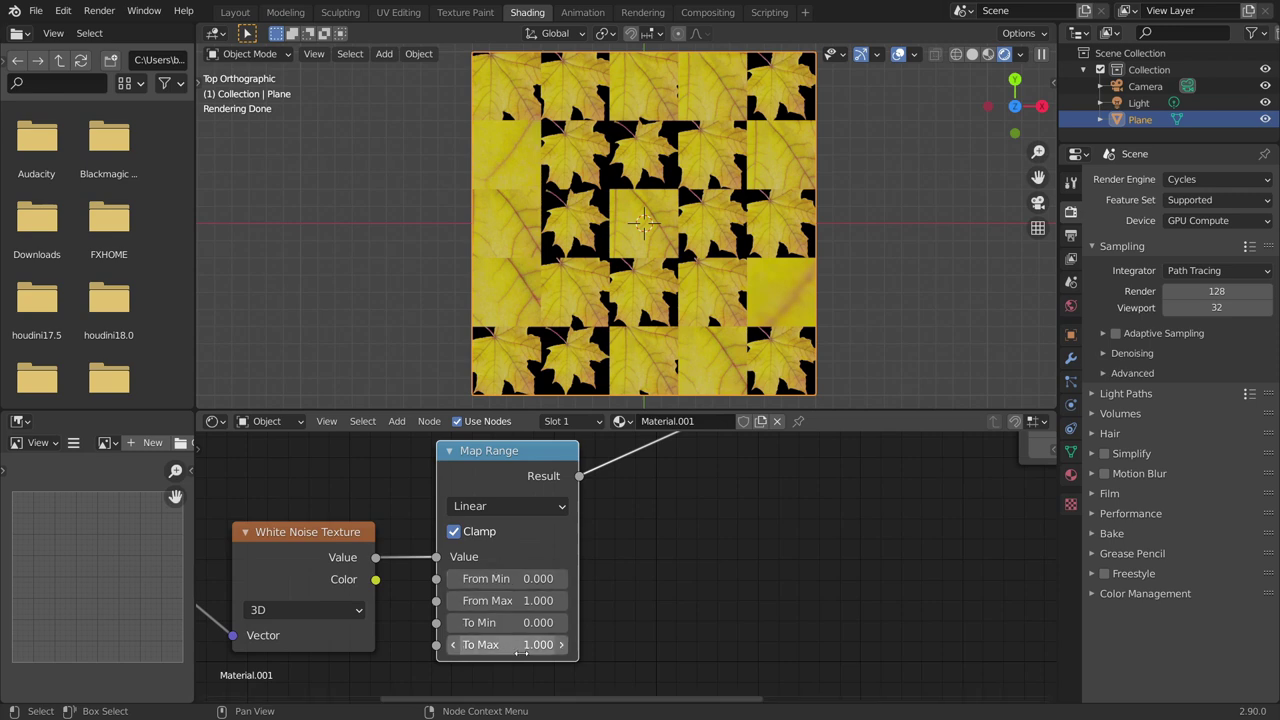
- Set the Map Range node's To Min to 1 and To Max to 2, and raise To Max to 3.4
left_click(507, 622)
type("1")
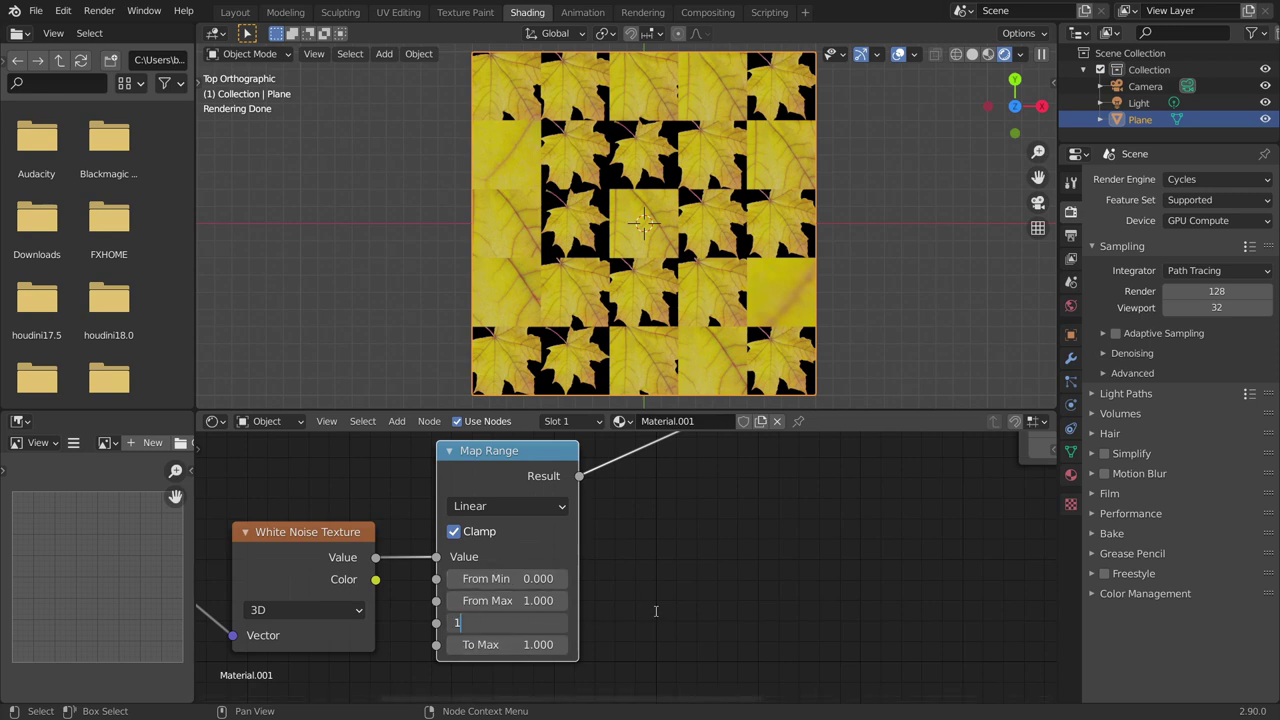
key("Return")
left_click(510, 644)
type("2")
key("Return")
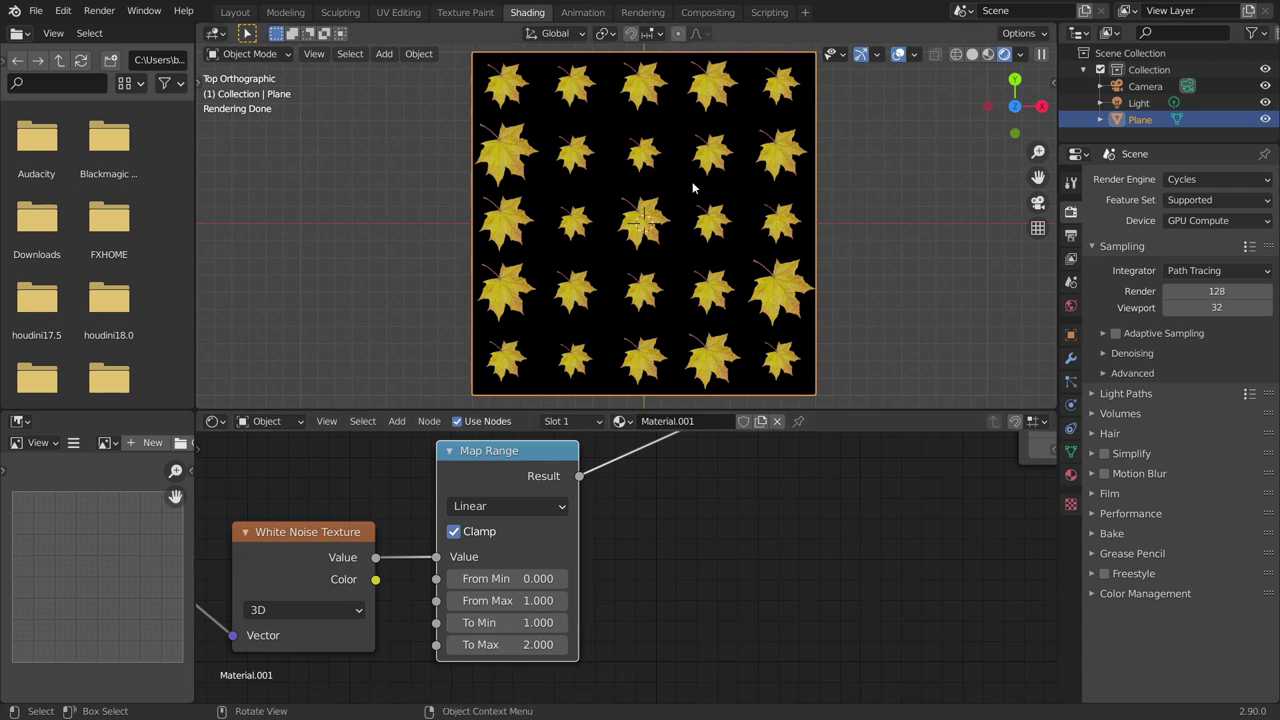
left_click_drag(540, 644, 600, 644)
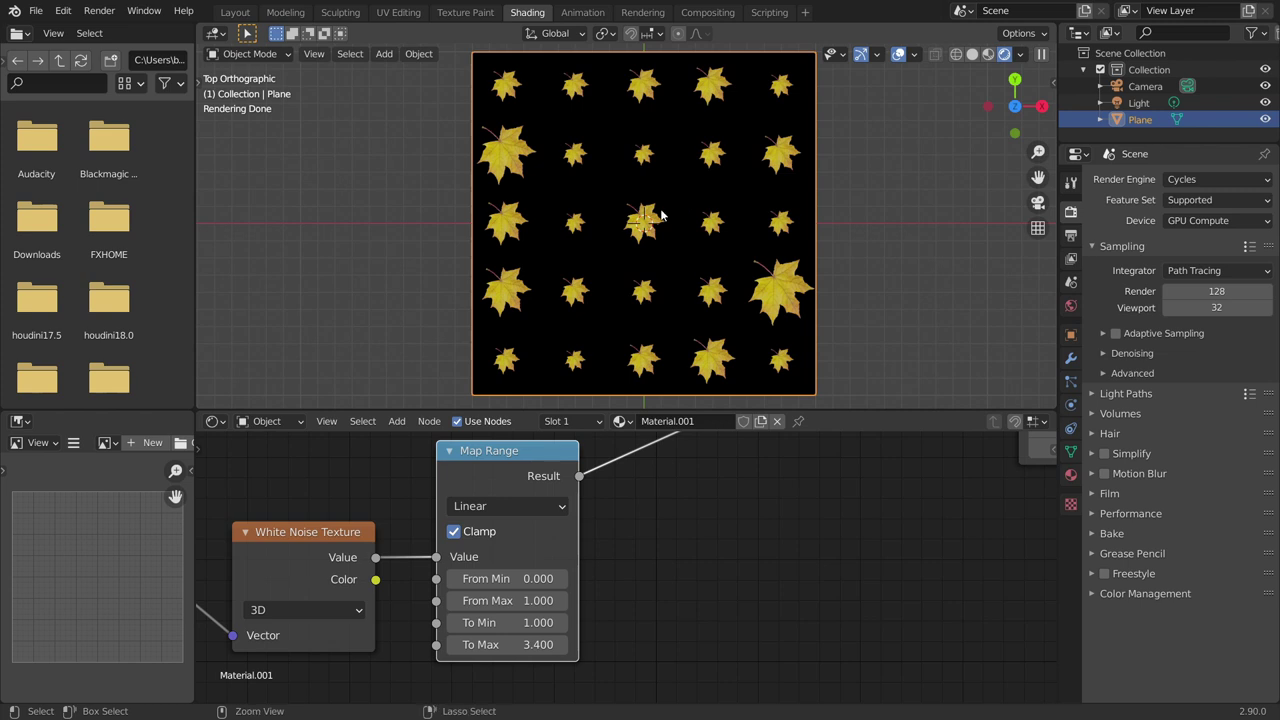
- Add a Value node in the empty area before the Texture Coordinate node
scroll(660, 552, "down", 3)
middle_click_drag(730, 511, 643, 560)
middle_click_drag(436, 509, 724, 484)
middle_click_drag(586, 539, 699, 522)
key("shift+a")
left_click(311, 491)
type("va")
left_click(386, 519)
left_click(454, 577)
scroll(440, 550, "up", 5)
middle_click_drag(422, 526, 450, 593)
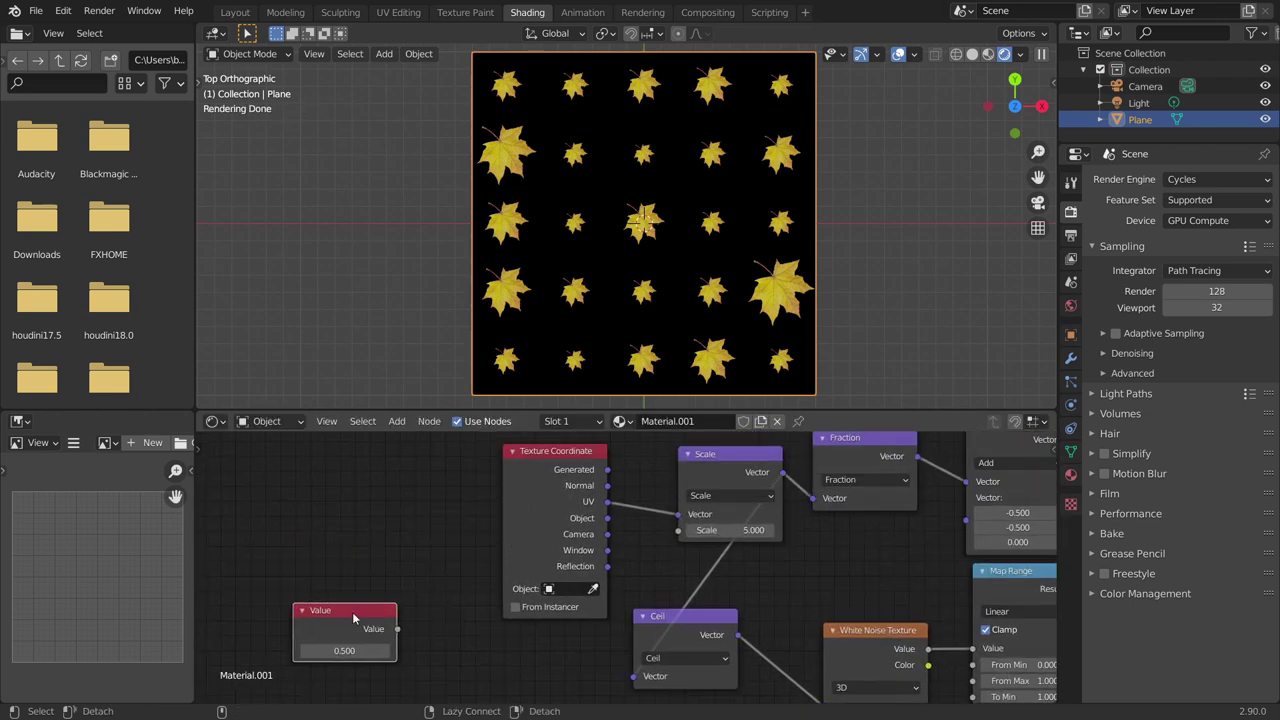
- Connect the Value node to the first Scale node's Scale input and set its value to 5
left_click_drag(396, 626, 678, 527)
middle_click_drag(489, 597, 587, 537)
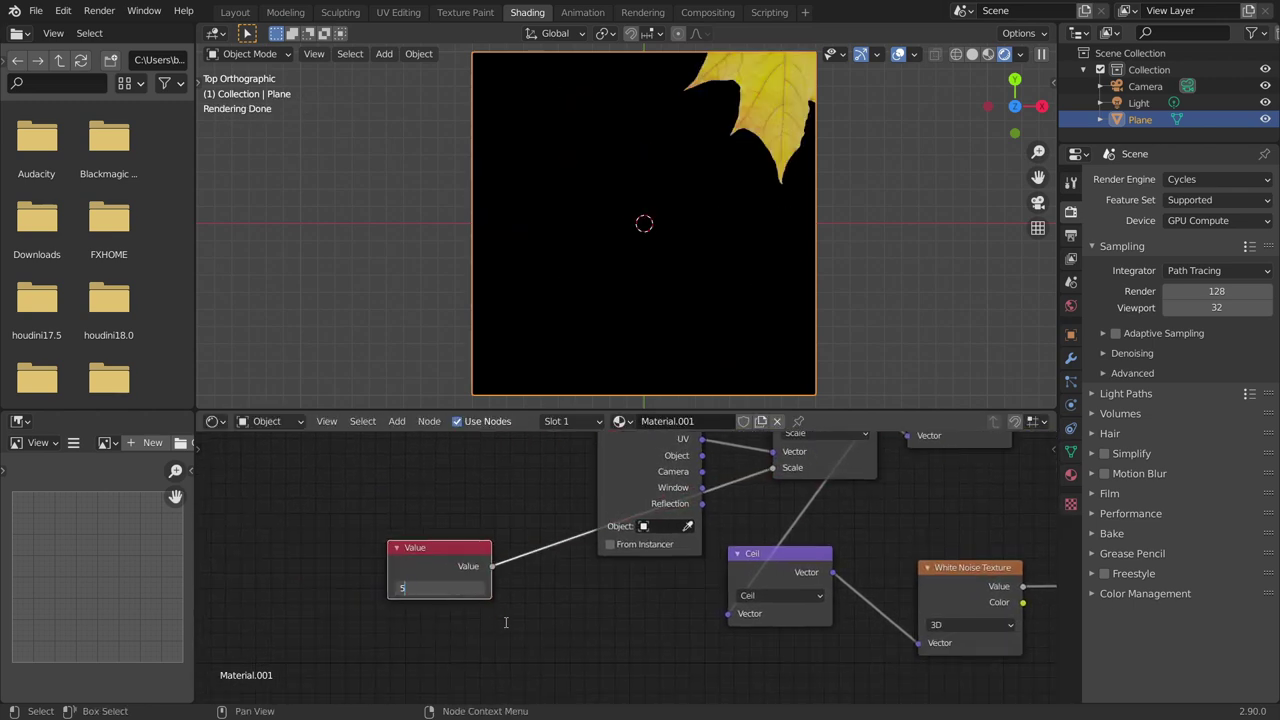
left_click(441, 592)
type("5")
key("Return")
- Try a tiling value of 8.3 in the Value node and undo it
left_click_drag(431, 590, 486, 590)
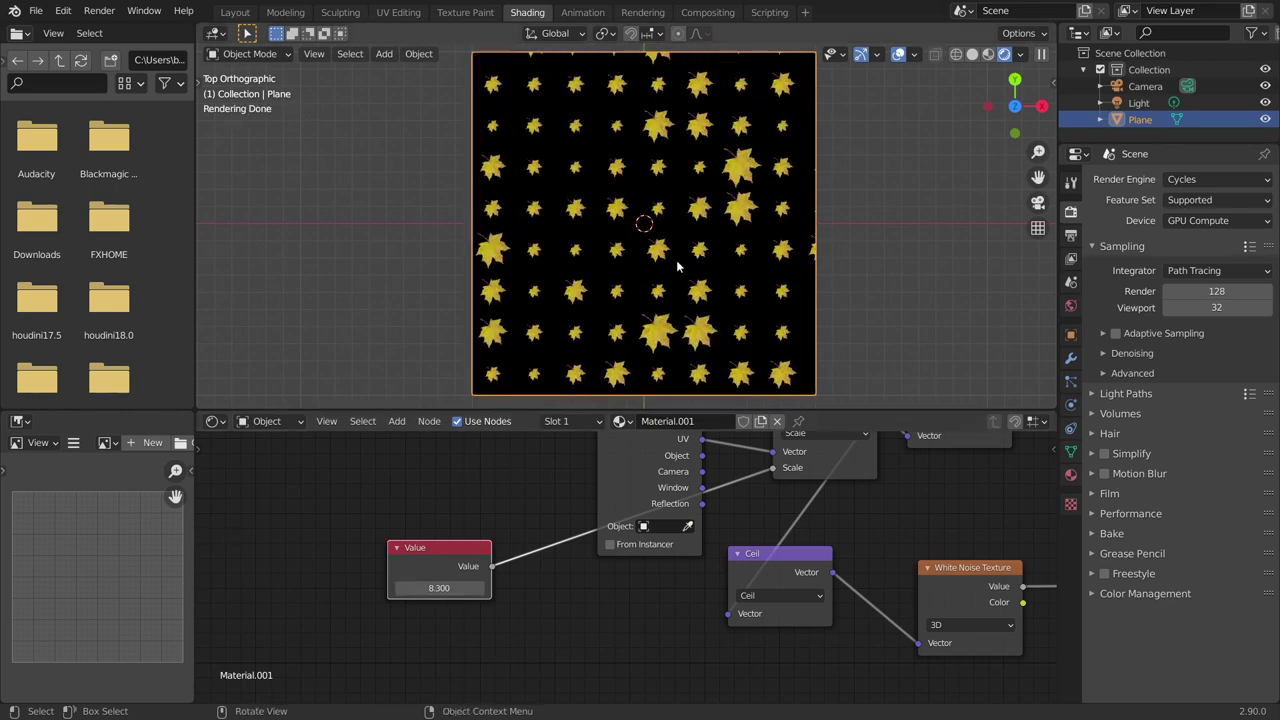
middle_click_drag(811, 489, 730, 445)
key("ctrl+z")
- Duplicate the Value node below the original and connect the copy to the Map Range node's To Max input
left_click_drag(375, 534, 369, 489)
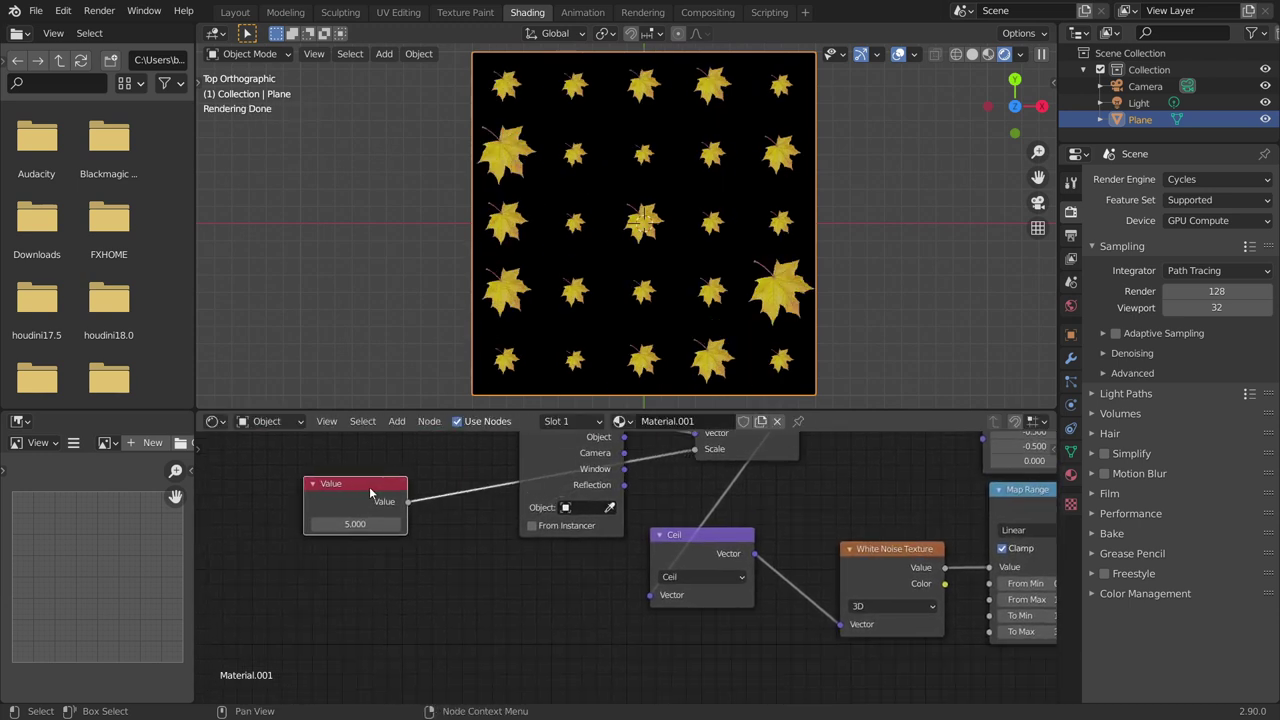
key("shift+d")
left_click(362, 568)
scroll(345, 555, "down", 2)
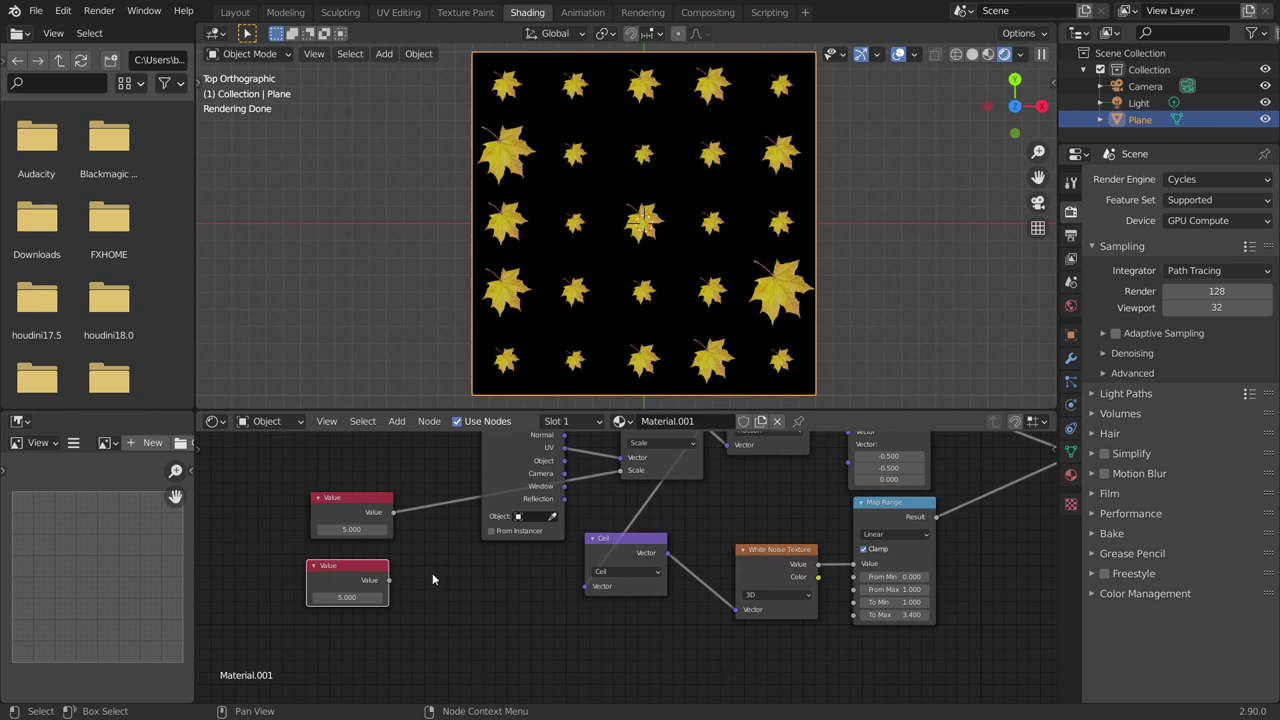
left_click_drag(389, 580, 853, 614)
- Adjust the Value node feeding To Max and set it to 1.9
mouse_move(350, 598)
left_mouse_down()
mouse_move(320, 598)
mouse_move(375, 598)
left_mouse_up()
key("ctrl+z")
key("ctrl+z")
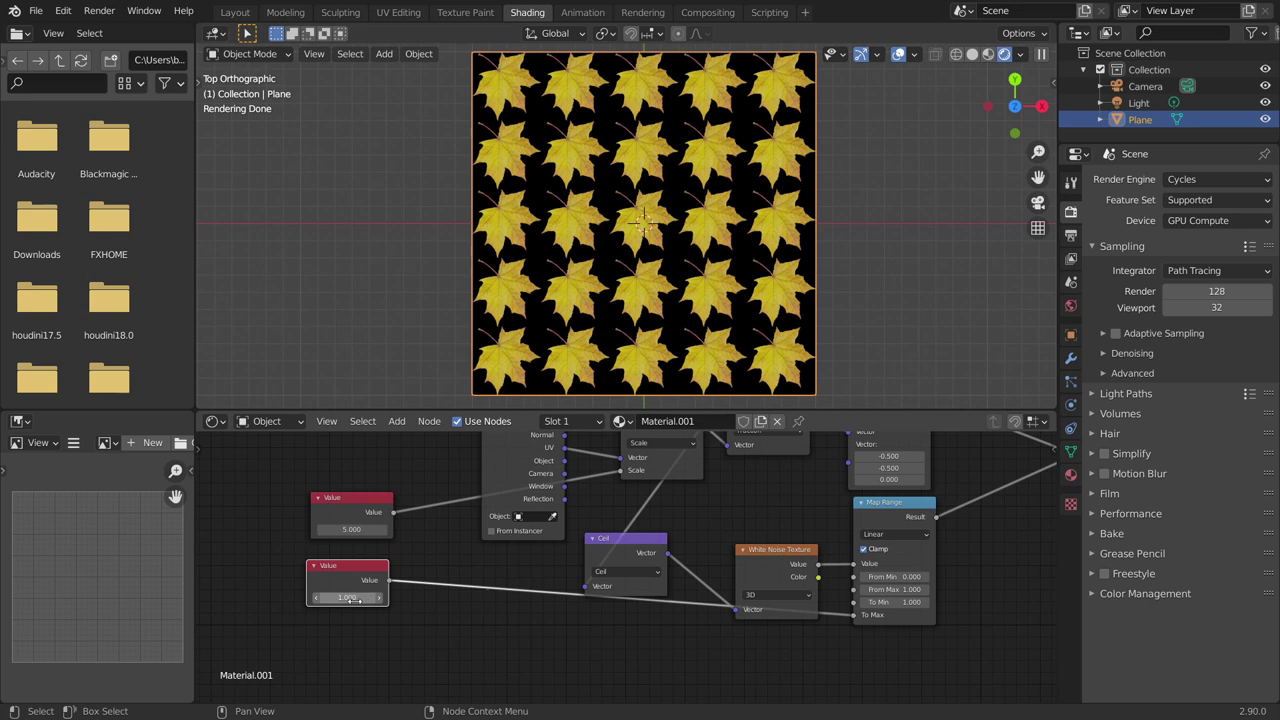
left_click_drag(348, 598, 358, 598)
- Move the White Noise Texture node up clear of the To Max link and switch its dimensions to 4D
middle_click_drag(972, 533, 705, 533)
middle_click_drag(257, 615, 696, 550)
scroll(690, 550, "up", 3)
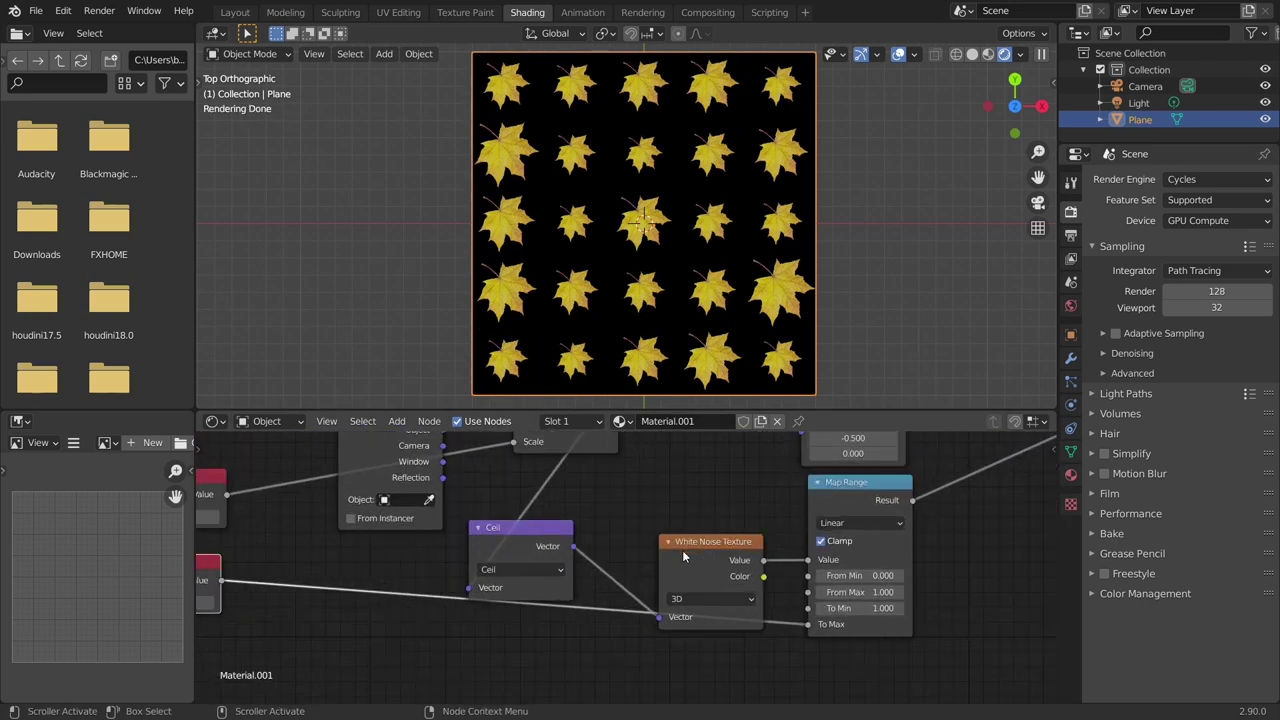
left_click_drag(702, 542, 697, 506)
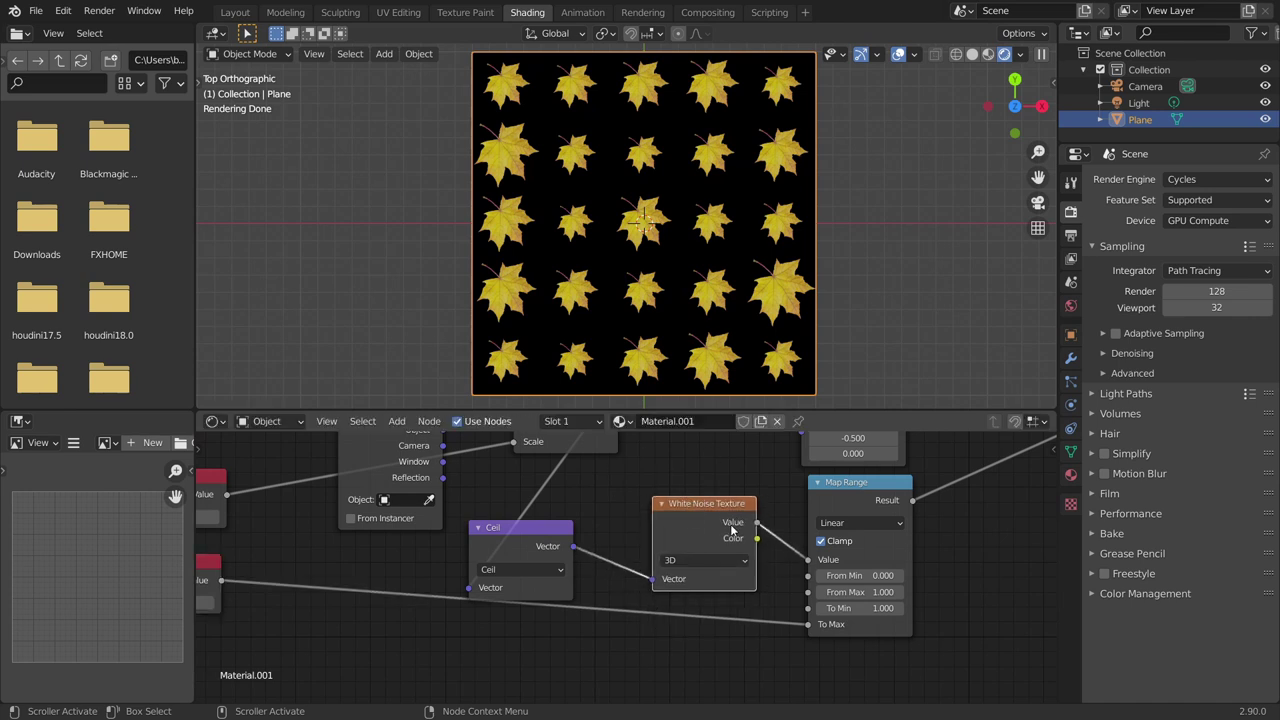
left_click(734, 563)
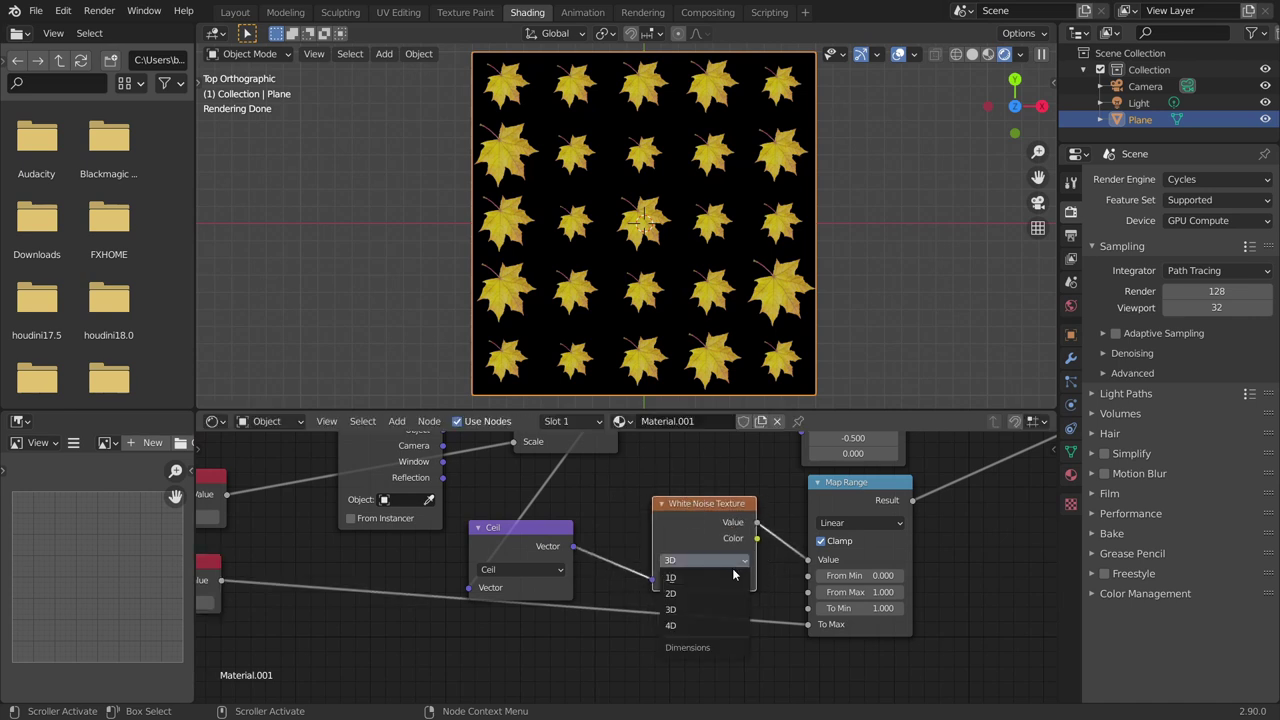
left_click(708, 626)
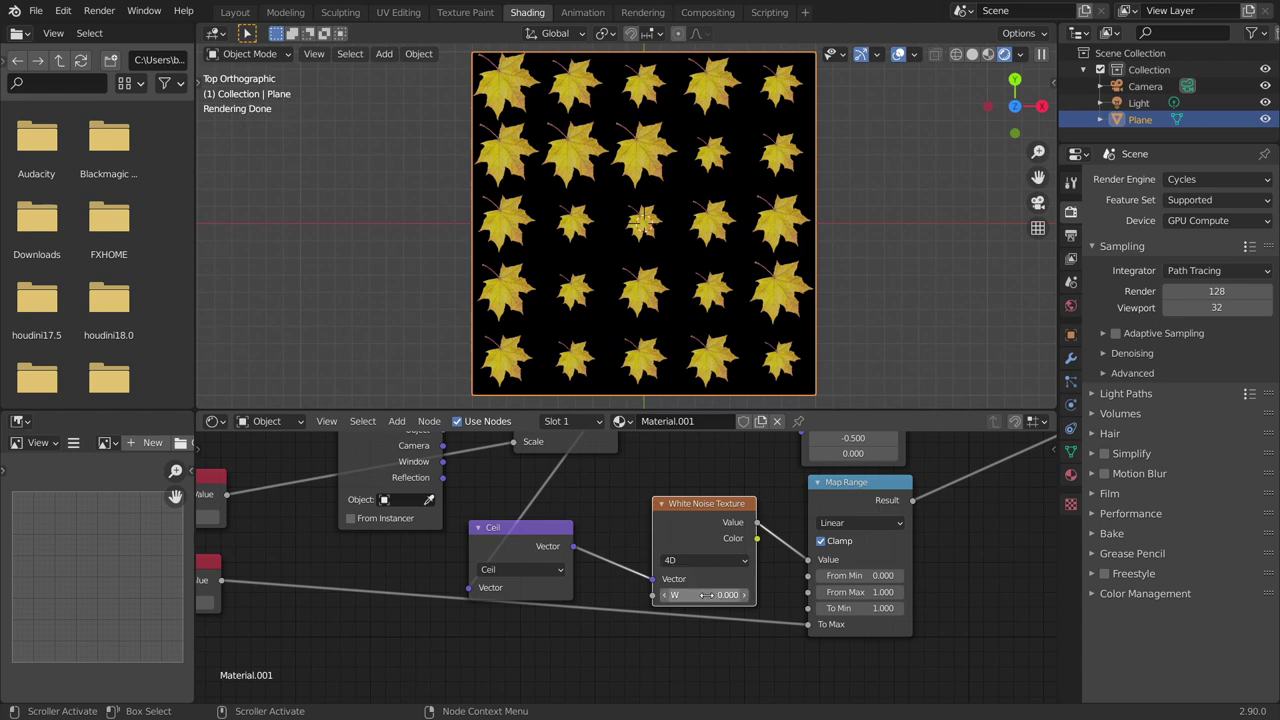
- Vary the White Noise Texture's W value, setting it to 2 and then to 3
left_click_drag(710, 593, 750, 593)
middle_click_drag(716, 594, 635, 627)
middle_click_drag(648, 541, 572, 554)
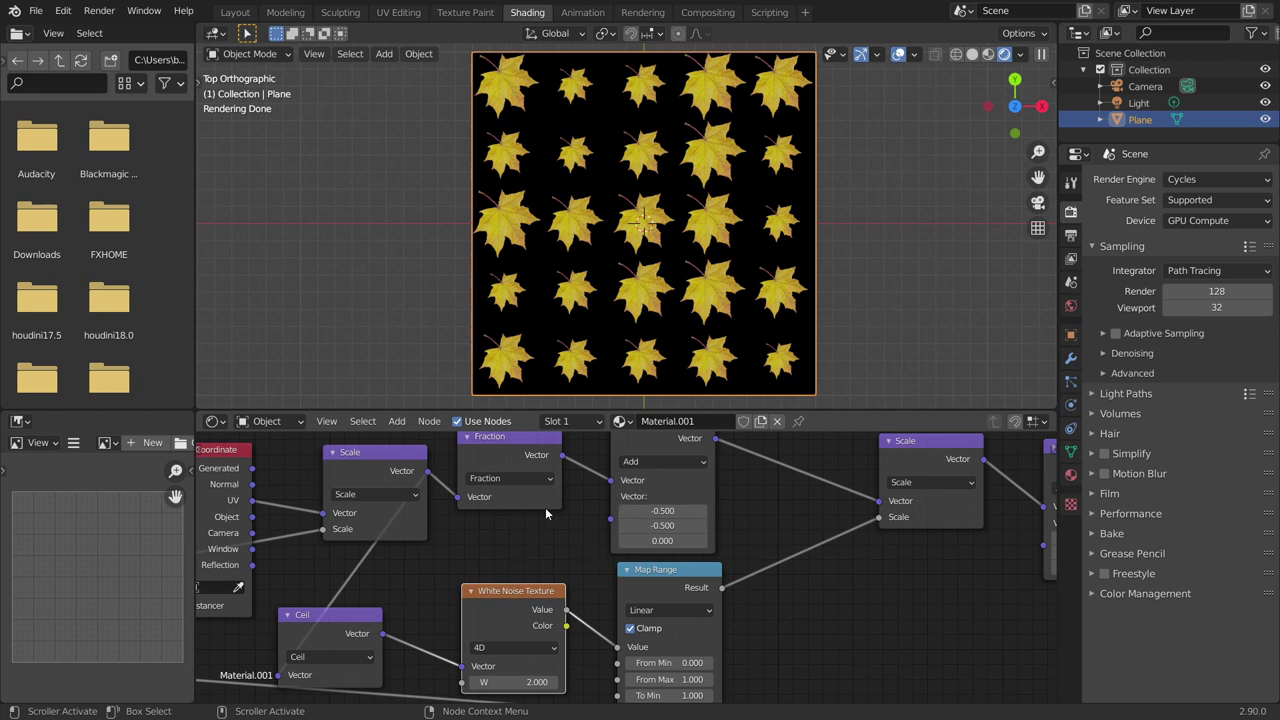
middle_click_drag(526, 527, 523, 482)
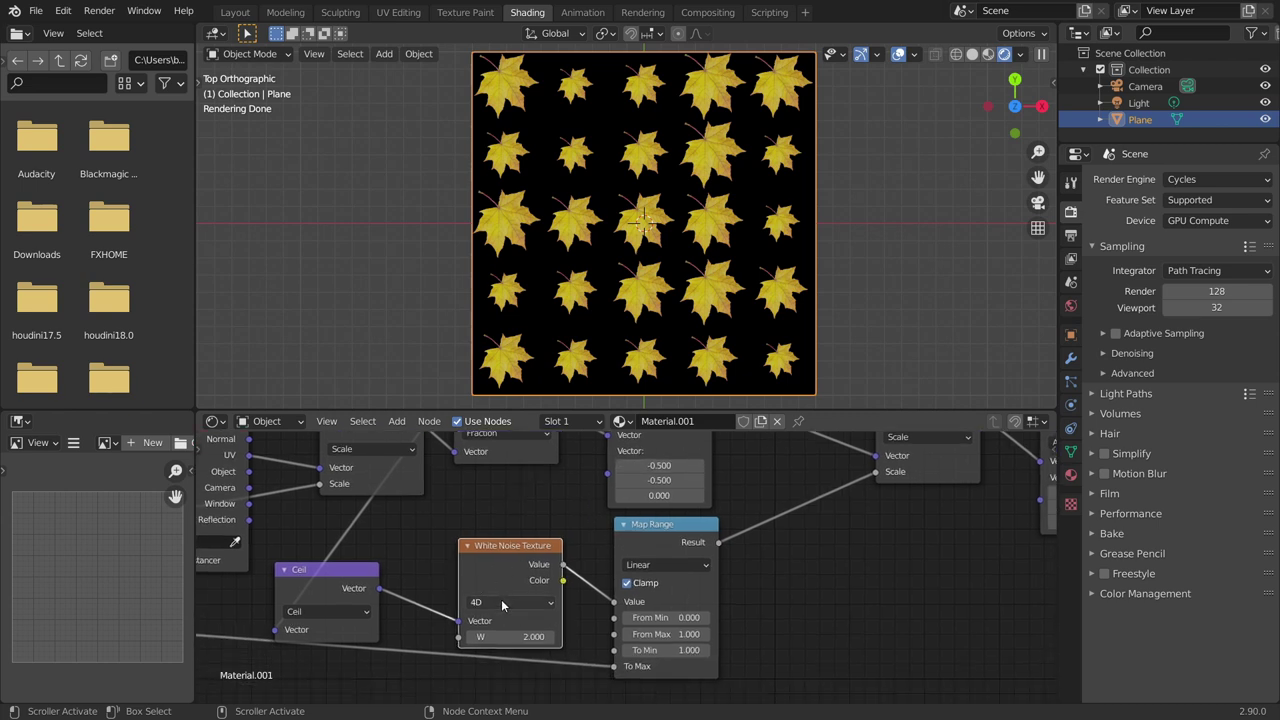
left_click_drag(535, 637, 610, 637)
- Duplicate the 1.9 Value node below itself and connect the copy to the White Noise Texture's W input
middle_click_drag(285, 643, 512, 570)
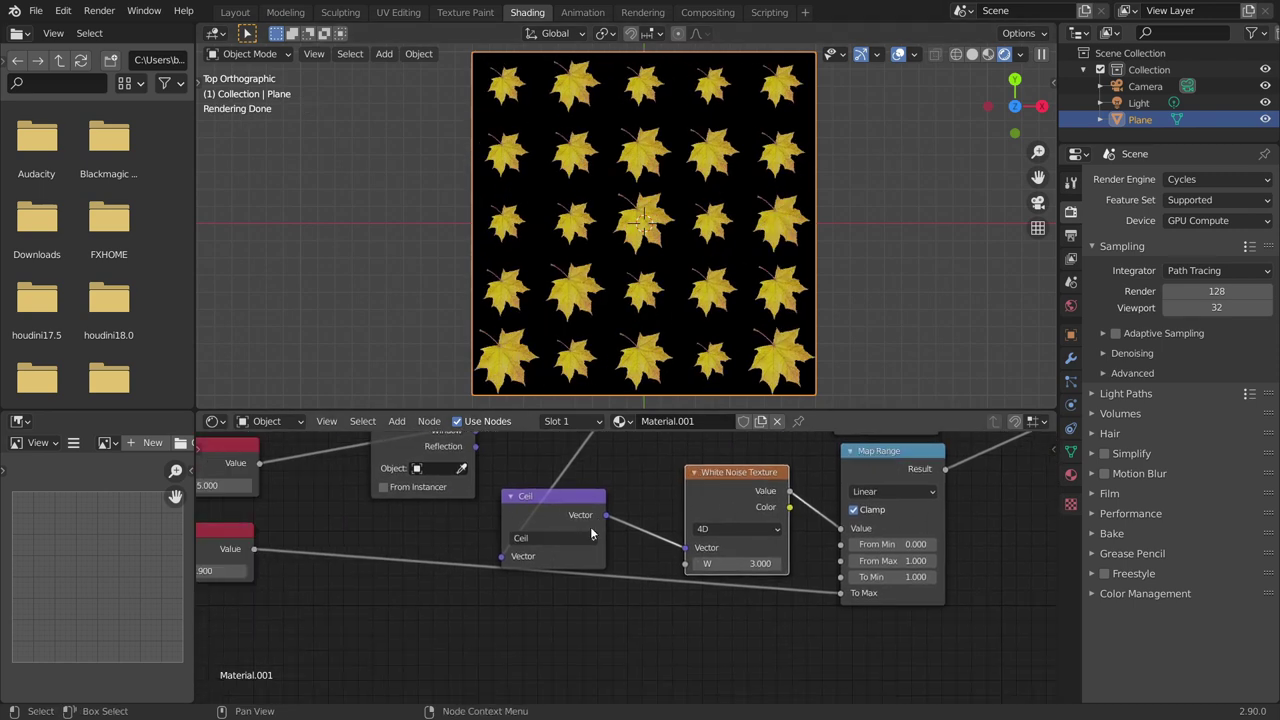
middle_click_drag(438, 526, 595, 532)
left_click(405, 560)
key("shift+d")
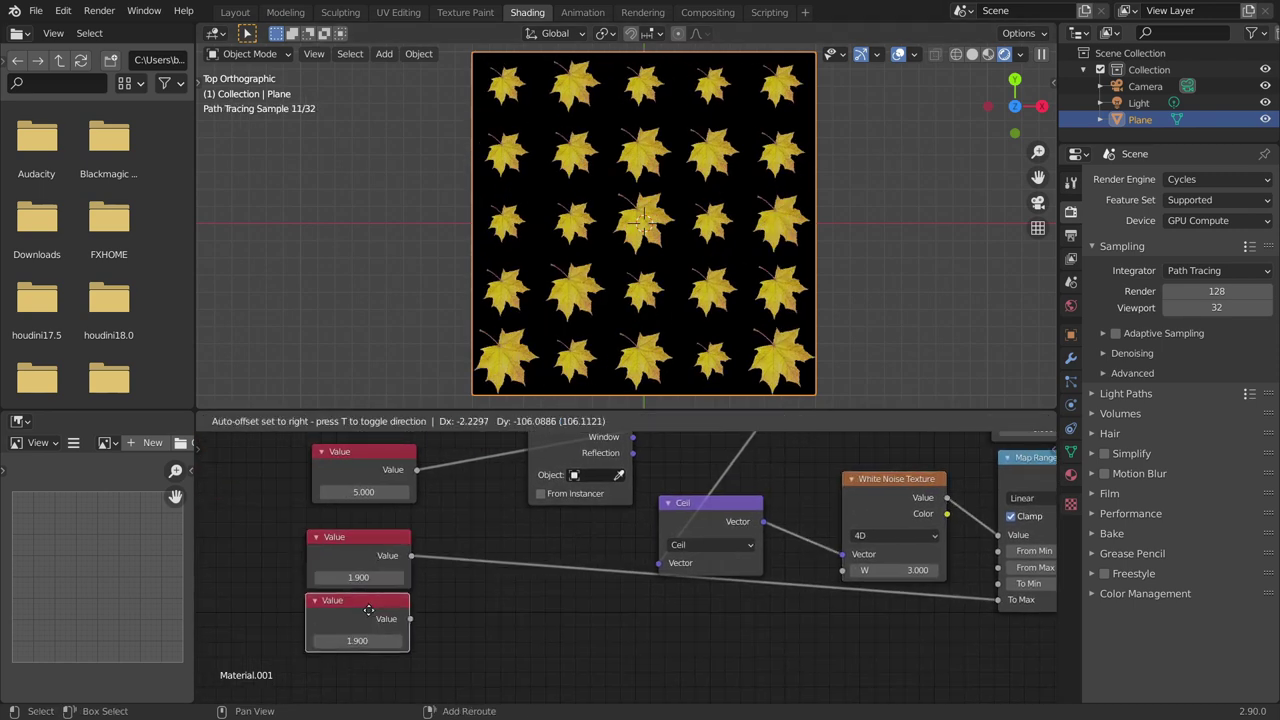
left_click(408, 627)
left_click_drag(408, 627, 839, 576)
left_click_drag(406, 622, 842, 570)
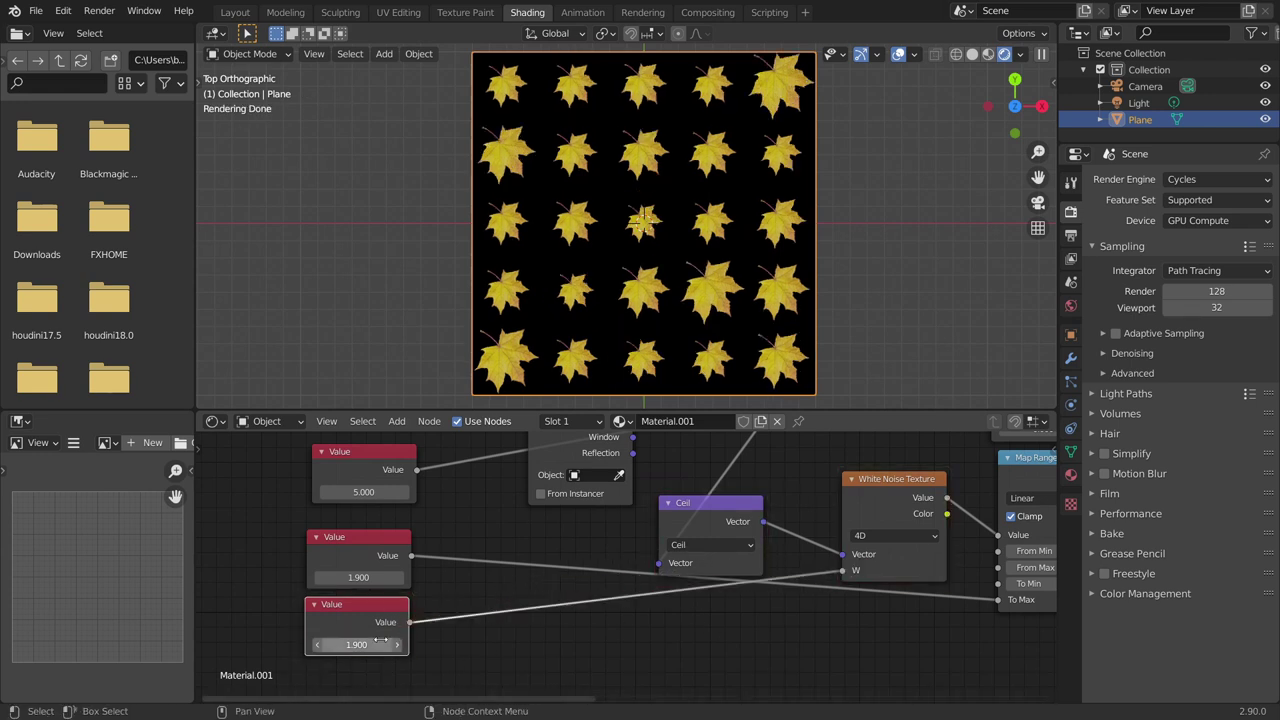
- Preview the Fraction node's output on the plane, and switch the preview back to the leaf image
middle_click_drag(907, 522, 419, 589)
scroll(786, 527, "down", 4)
middle_click_drag(785, 525, 622, 578)
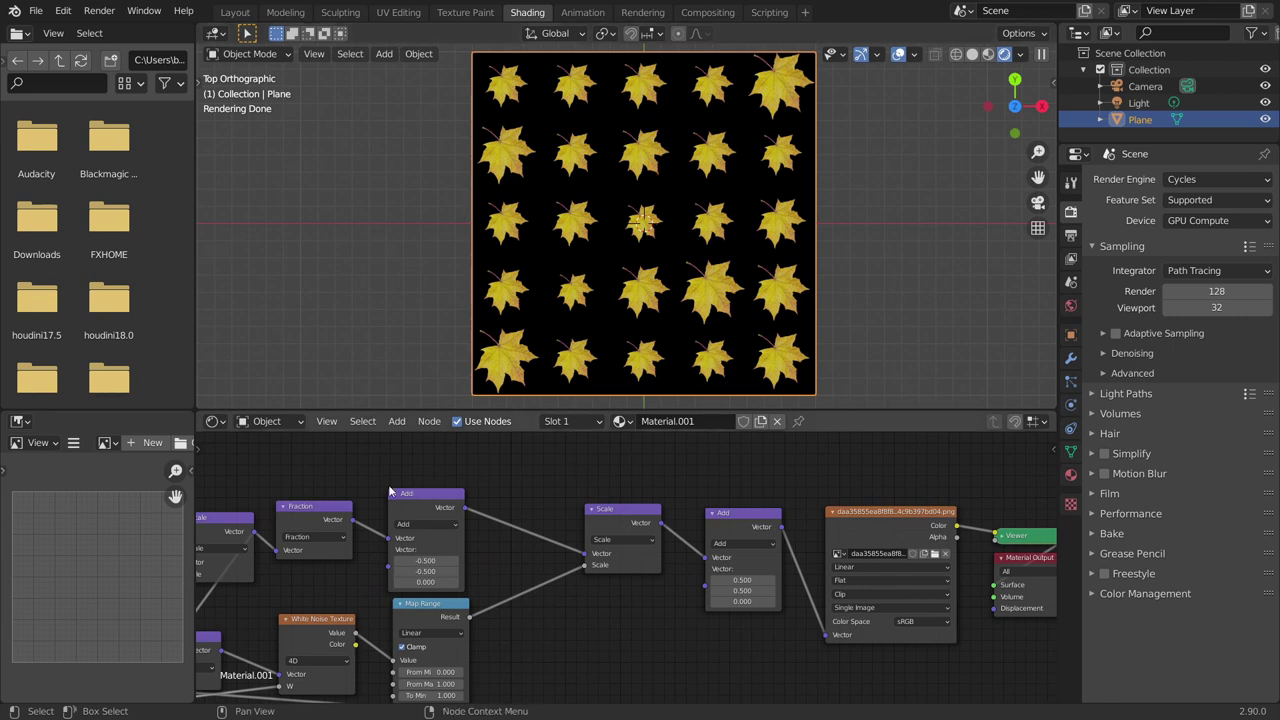
left_click(318, 508, "ctrl+shift")
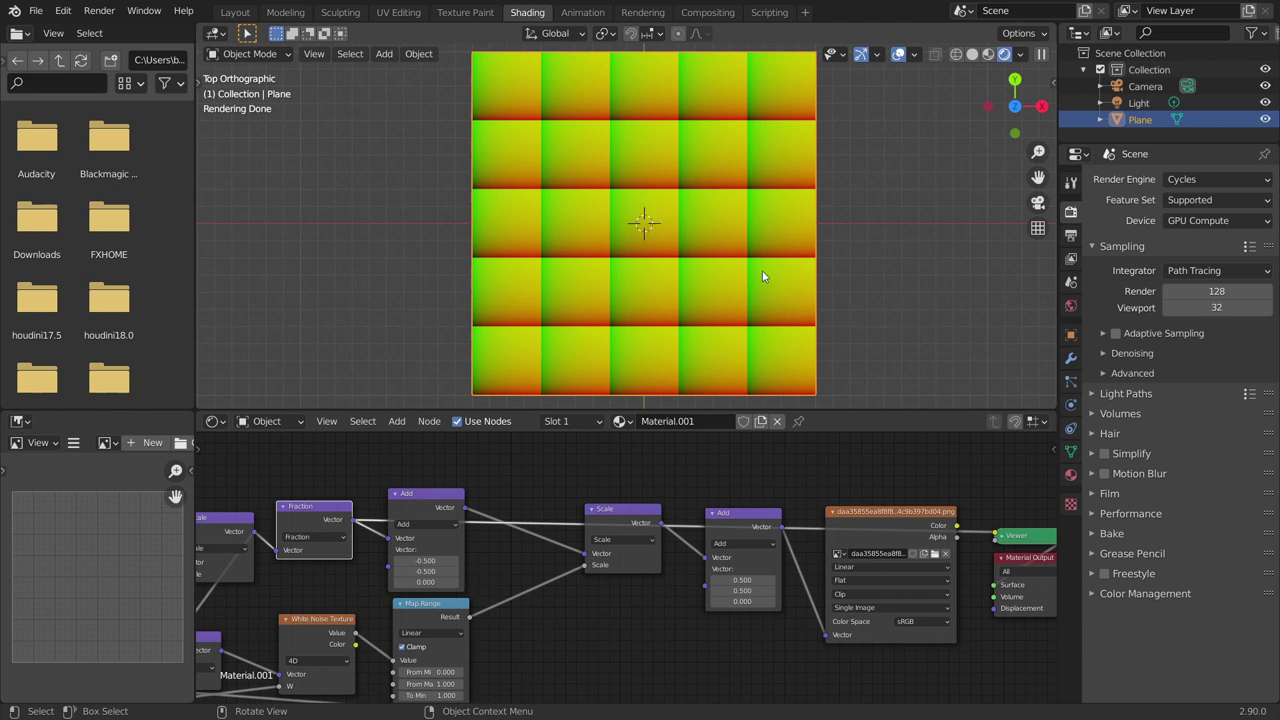
left_click(866, 520, "ctrl+shift")
- Shift the second Scale and Add nodes back to make room and insert a Vector Rotate node before the leaf Image Texture
left_click_drag(583, 618, 637, 508)
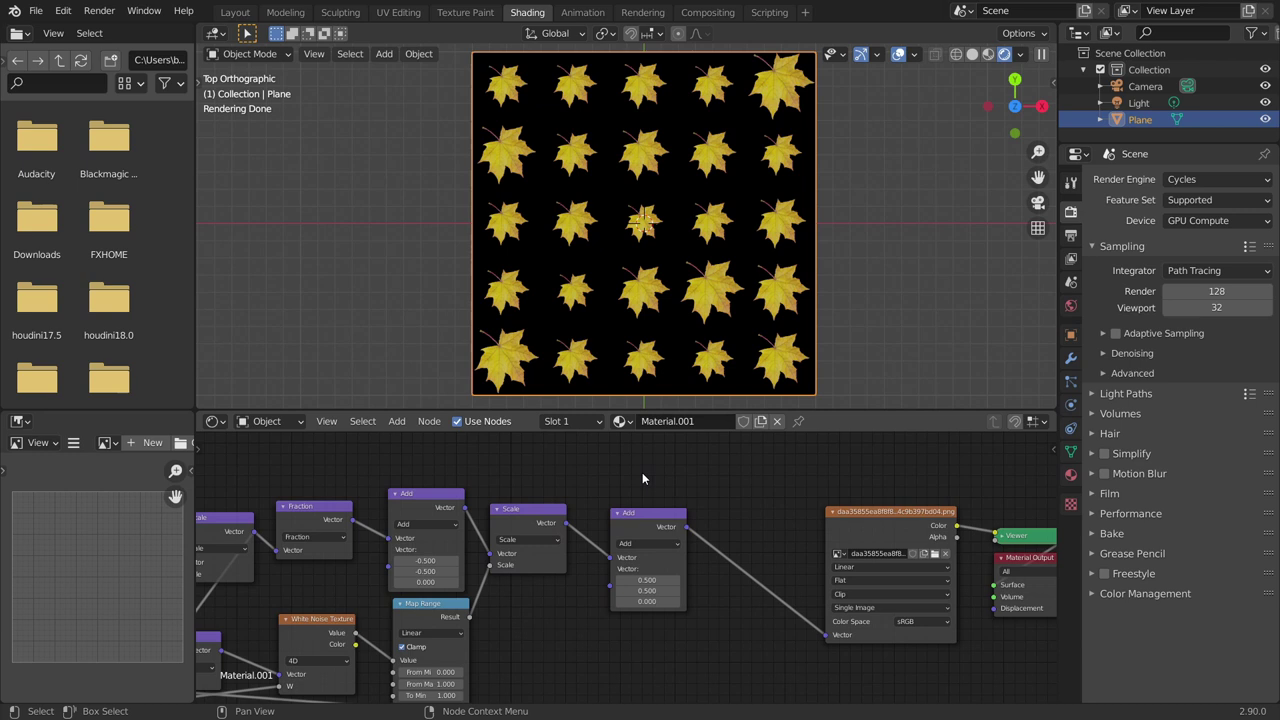
key("shift+a")
type("vect")
key("Down")
key("Down")
key("Down")
key("Up")
key("Return")
left_click(765, 495)
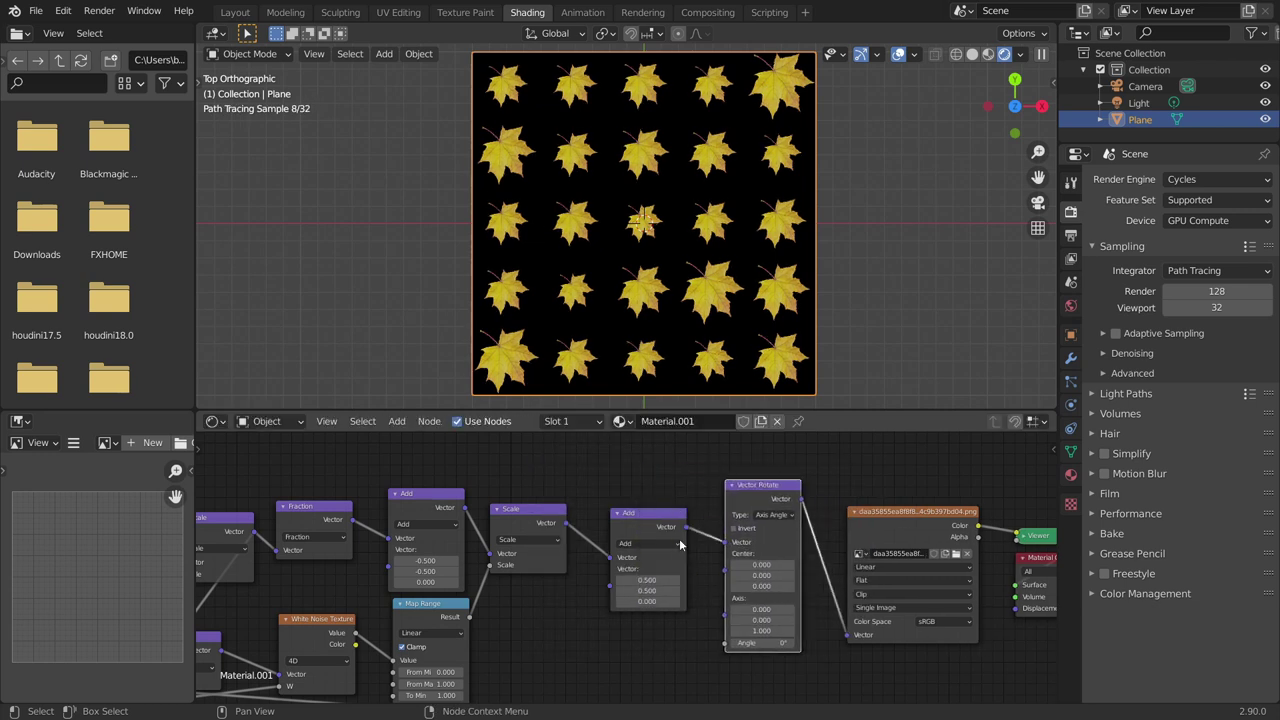
- Try a Vector Rotate angle of 24.9° and undo it
scroll(744, 518, "up", 2)
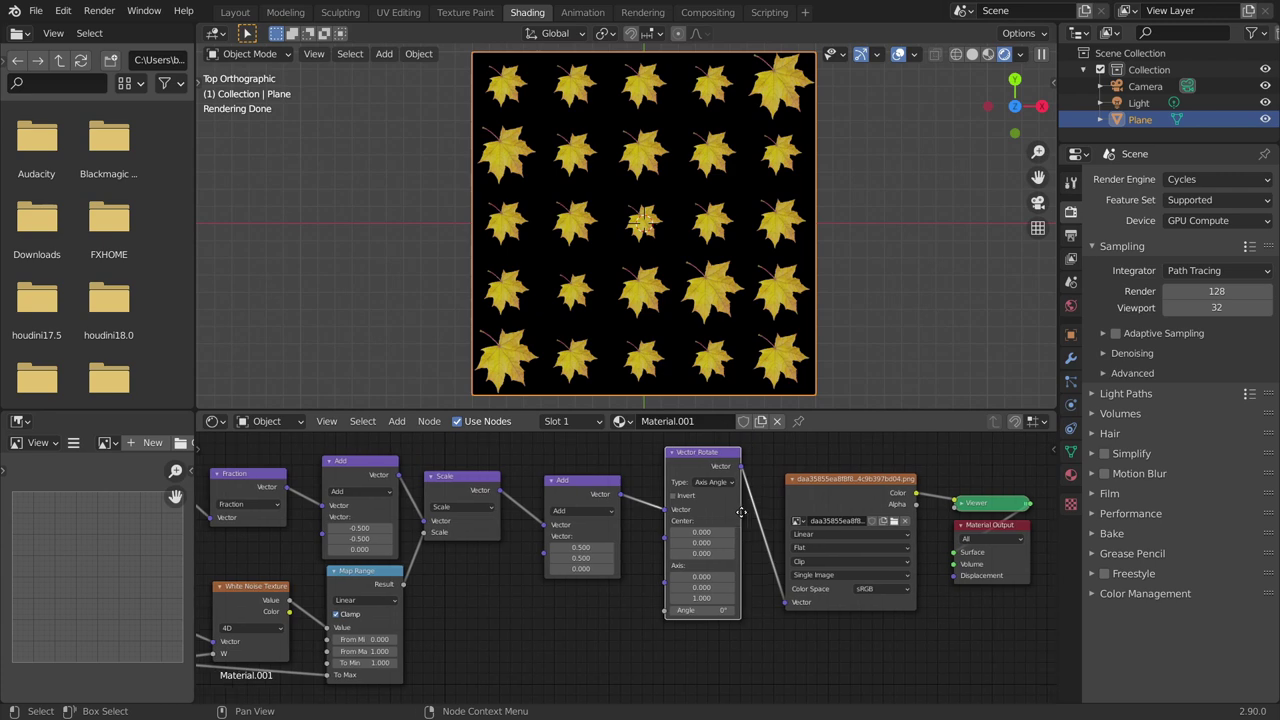
scroll(725, 560, "up", 2)
mouse_move(690, 662)
left_mouse_down()
mouse_move(730, 662)
mouse_move(690, 662)
left_mouse_up()
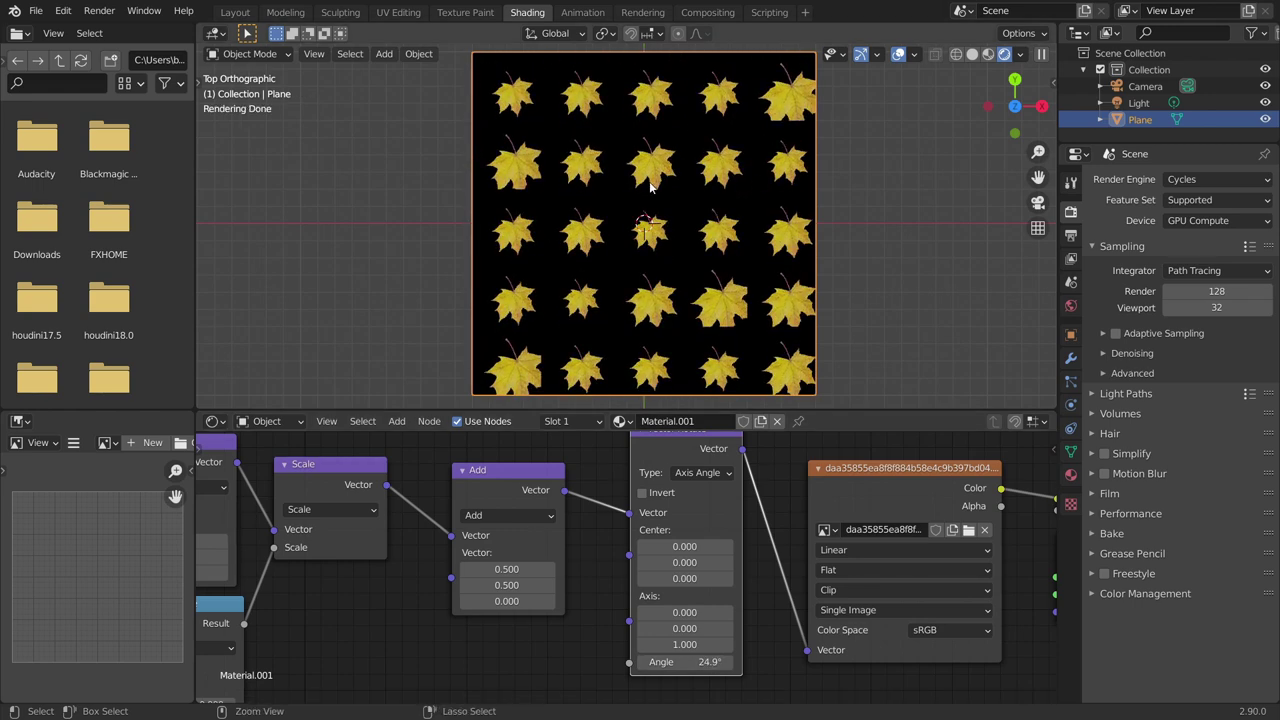
key("ctrl+z")
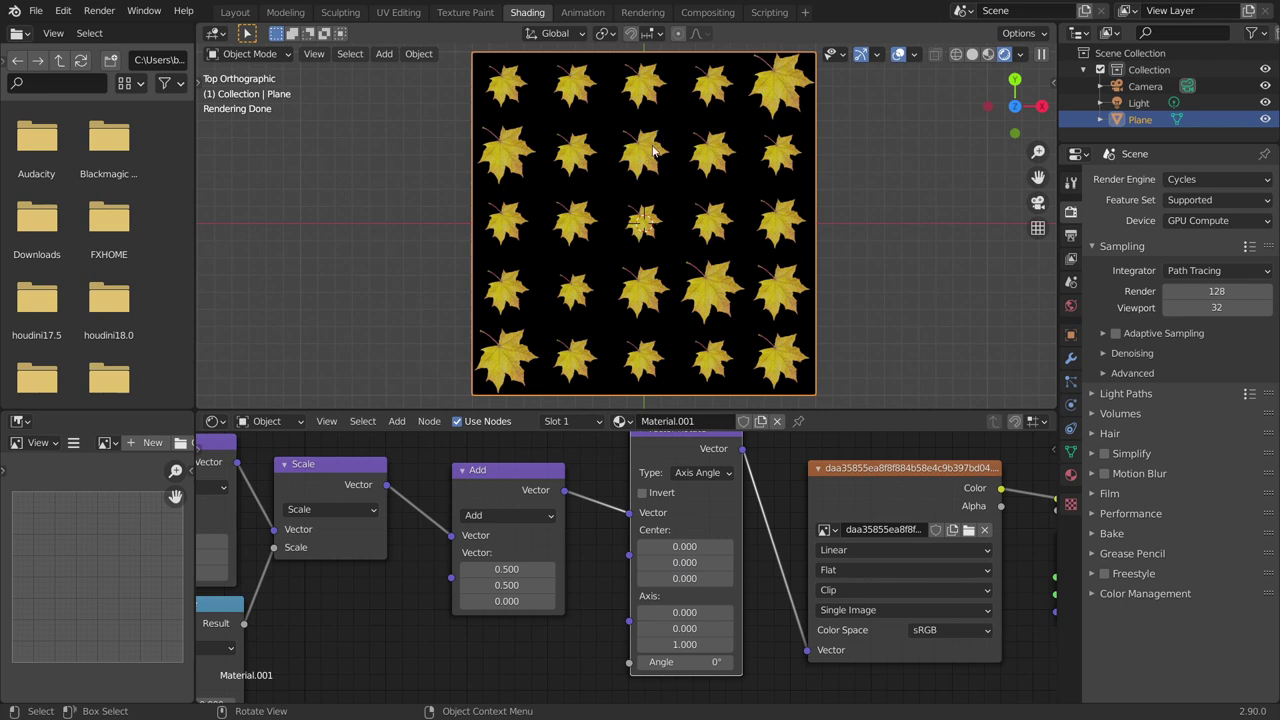
- Set the Vector Rotate node's Center X and Y to 0.5
left_click_drag(691, 540, 691, 563)
type("0.5")
key("Return")
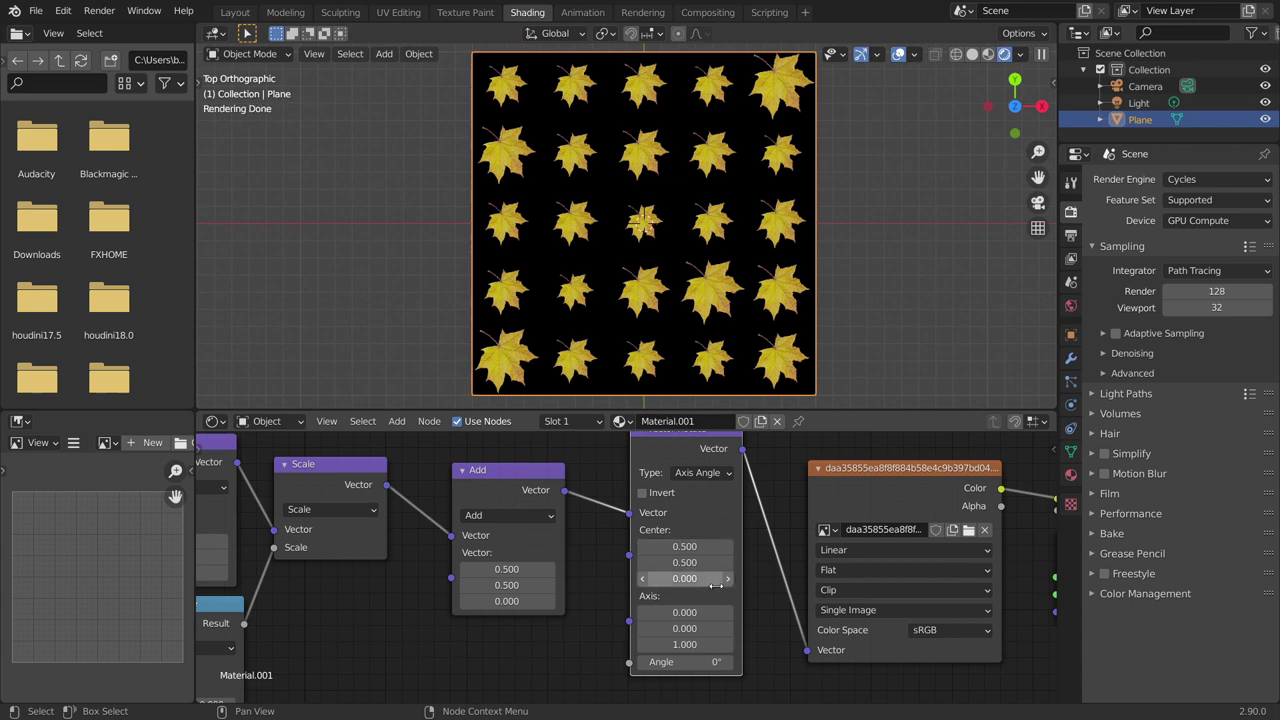
- Try changing the Vector Rotate angle and detaching the link from the second Scale node's Scale input, and undo these tests
left_click_drag(706, 662, 776, 662)
key("ctrl+z")
middle_click_drag(343, 510, 635, 484)
left_click_drag(567, 523, 616, 524)
key("ctrl+z")
key("ctrl+z")
scroll(690, 564, "down", 2)
middle_click_drag(746, 580, 590, 573)
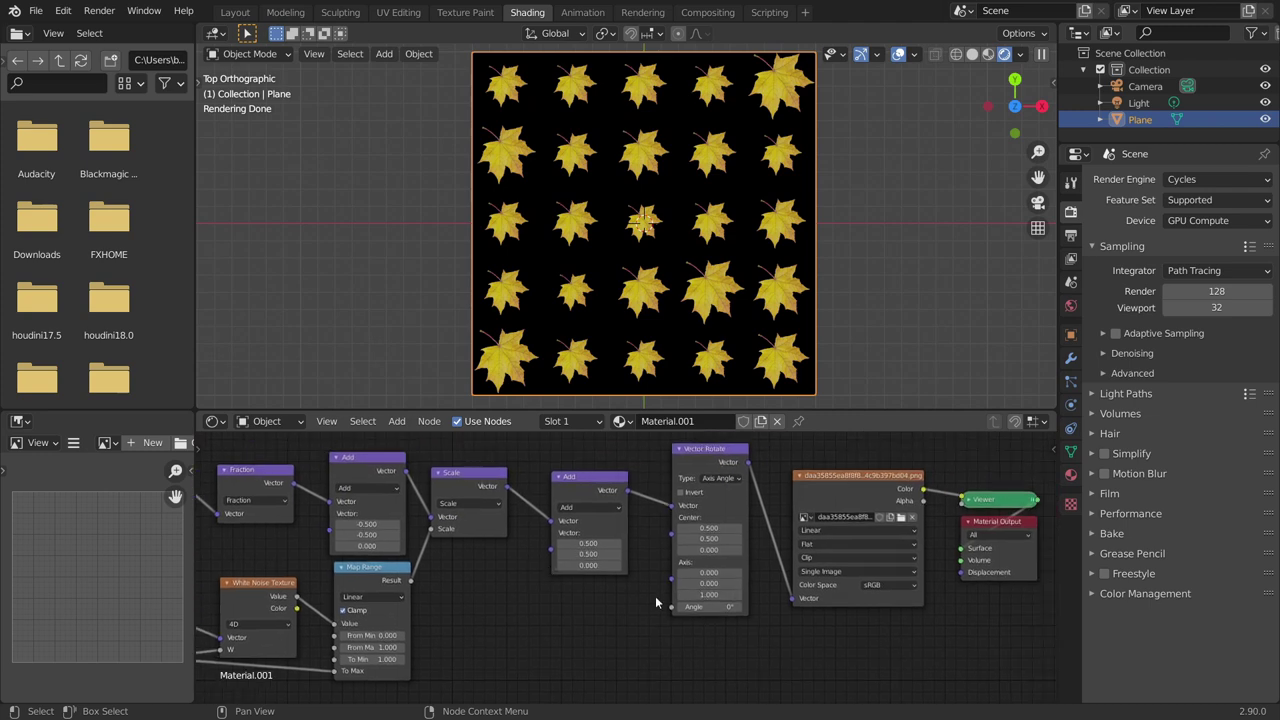
left_click_drag(700, 607, 740, 607)
key("ctrl+z")
- Connect the White Noise Texture's Value output to the Vector Rotate node's Angle input
middle_click_drag(487, 587, 564, 585)
left_click_drag(378, 595, 757, 607)
scroll(718, 550, "up", 2)
middle_click_drag(624, 577, 729, 570)
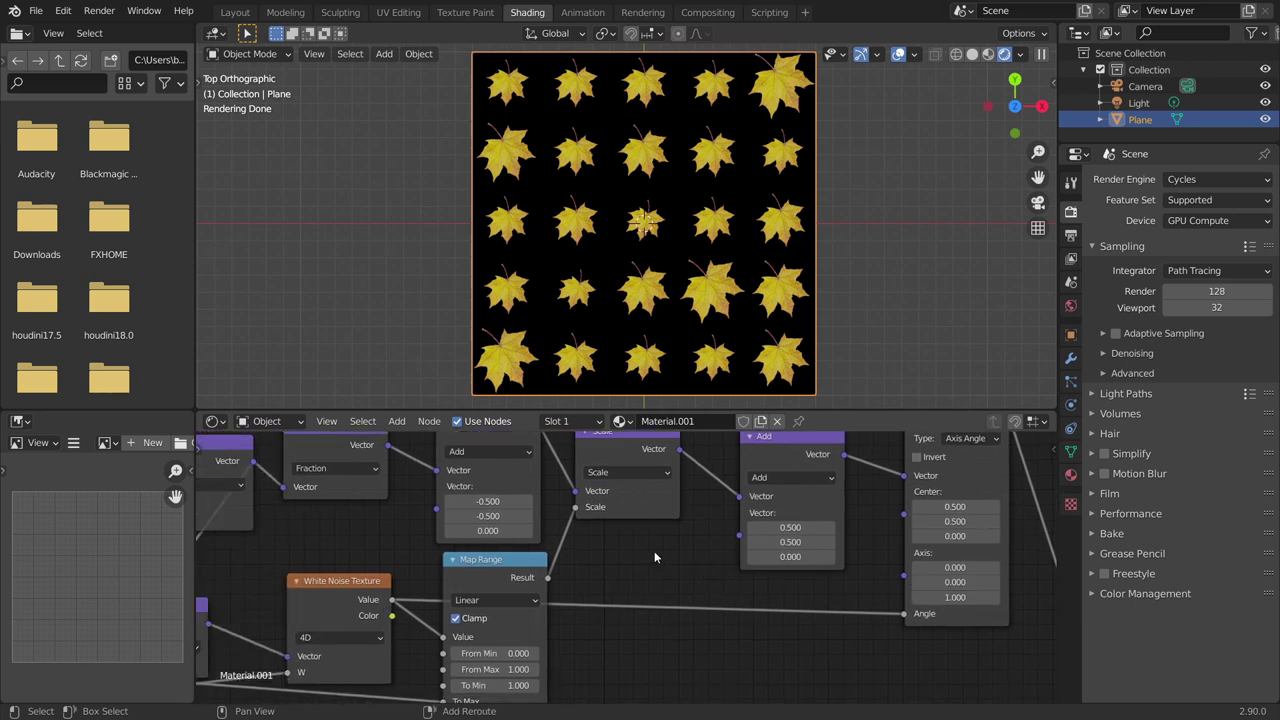
- Insert a Math node set to Multiply on the link between the White Noise Value output and the Angle input
key("shift+a")
left_click(631, 530)
type("add")
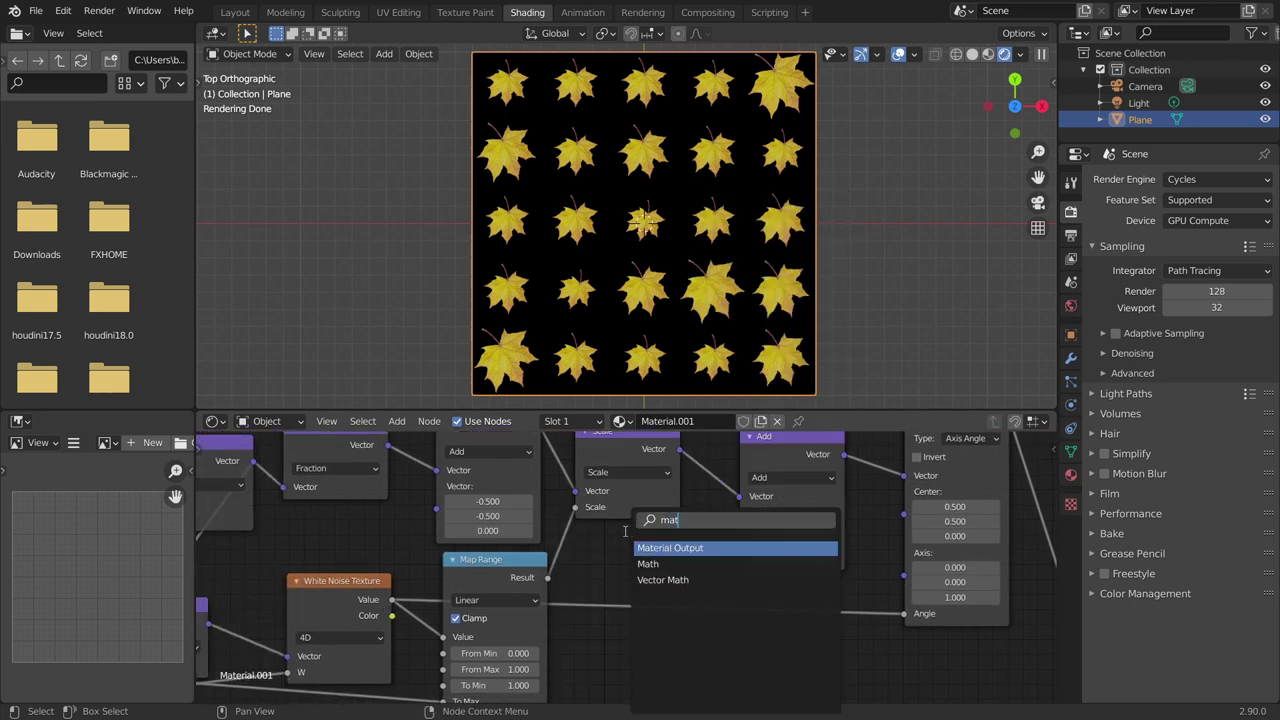
key("Return")
left_click(656, 592)
left_click(665, 618)
left_click(649, 479)
left_click(667, 620)
left_click(652, 464)
- Set the Multiply node's value to 6.6 and reposition the node closer to the Map Range node
middle_click_drag(681, 643, 636, 599)
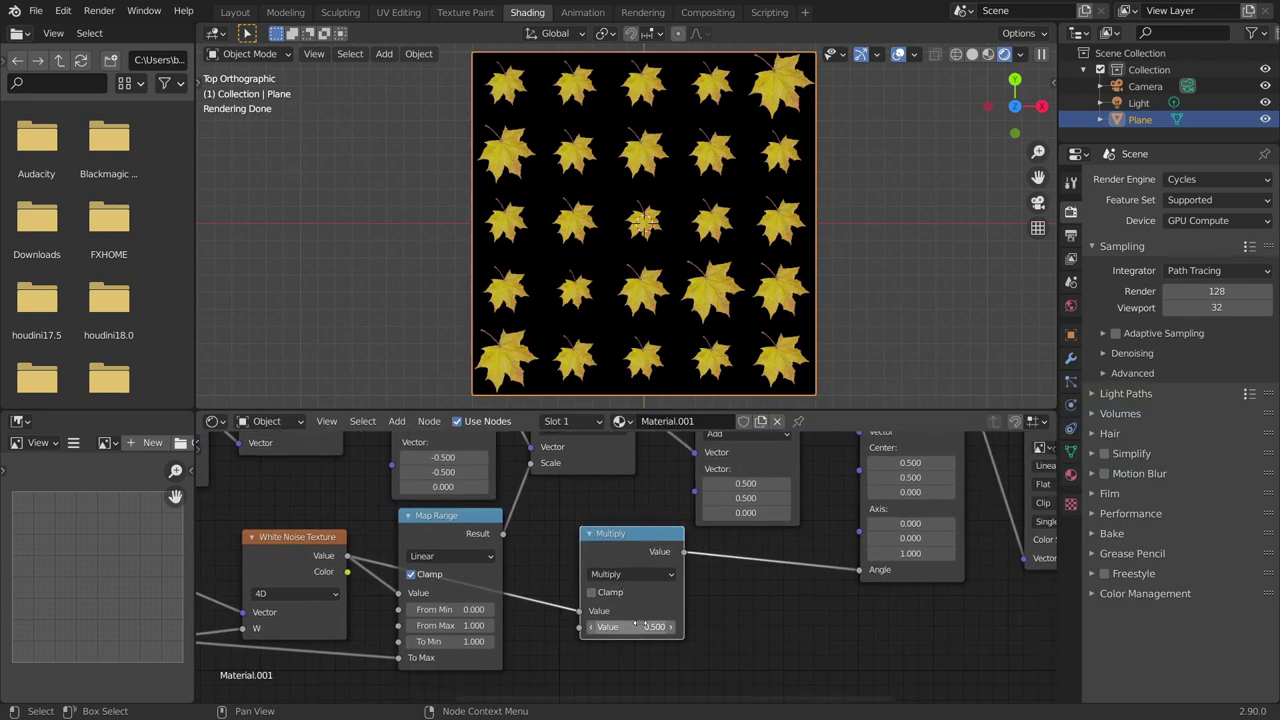
left_click_drag(640, 627, 703, 627)
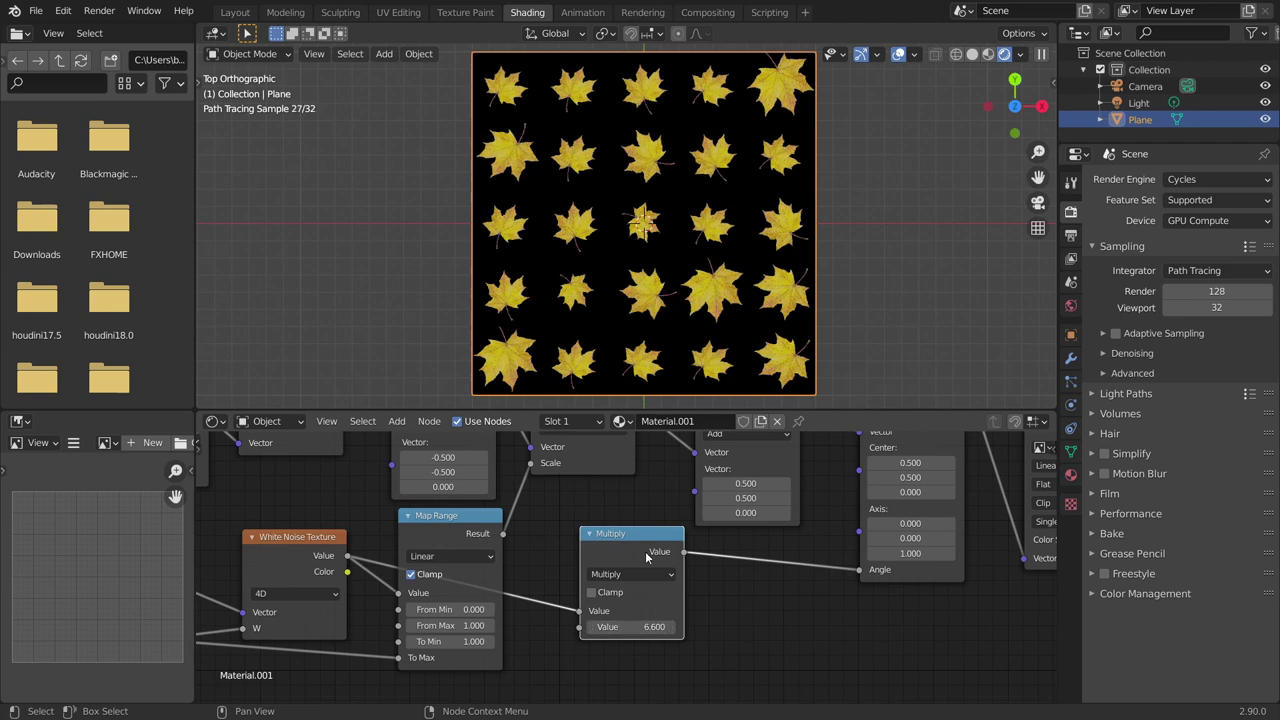
left_click_drag(635, 541, 612, 551)
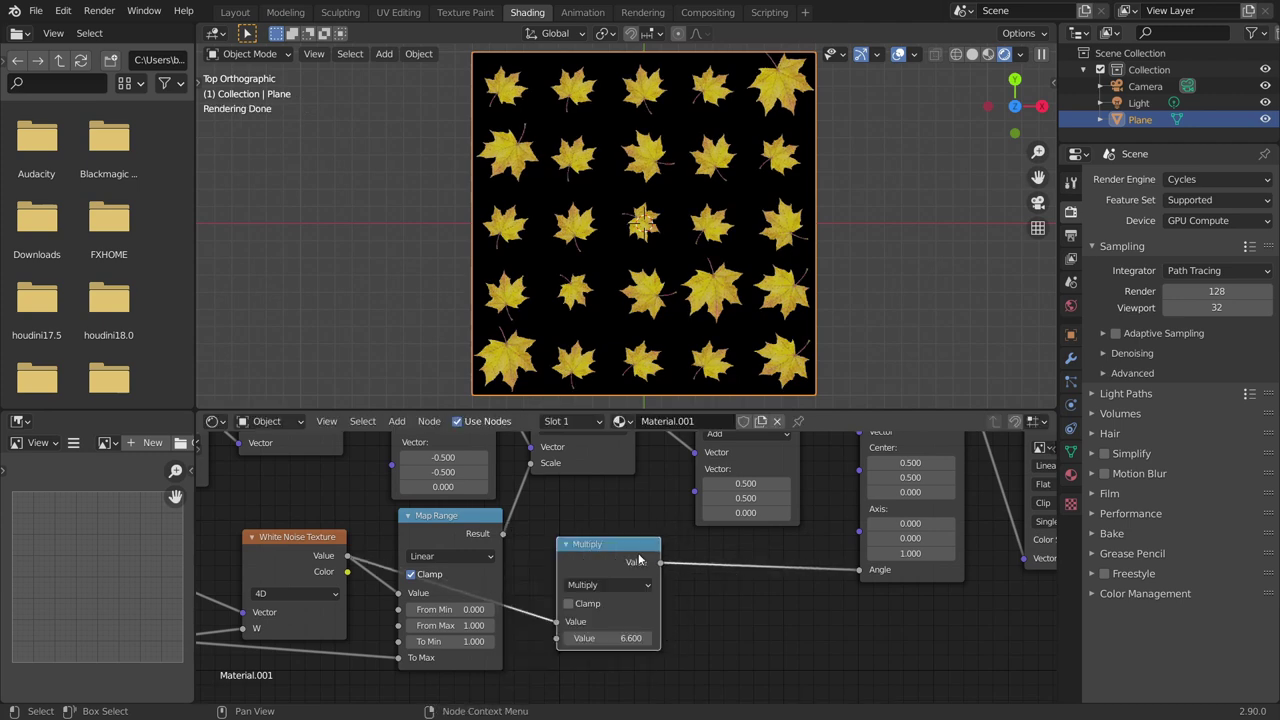
- Duplicate the Multiply node onto its link to the Angle input, switch the copy to Add and set its value to 7.77
key("shift+d")
left_click(668, 552)
scroll(749, 586, "up", 2, "ctrl")
left_click_drag(760, 639, 840, 639, "shift")
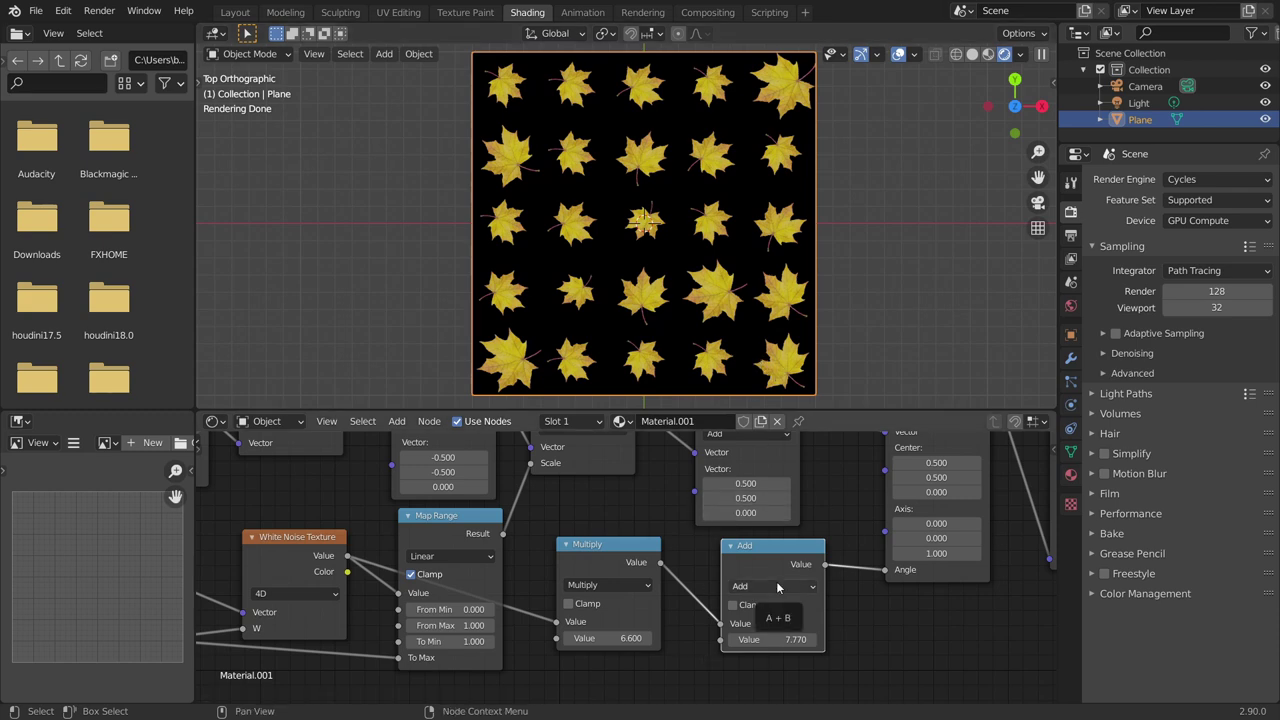
- Set the Multiply node's value to 8.43 to vary the random rotation of the leaves
left_click_drag(605, 638, 754, 638)
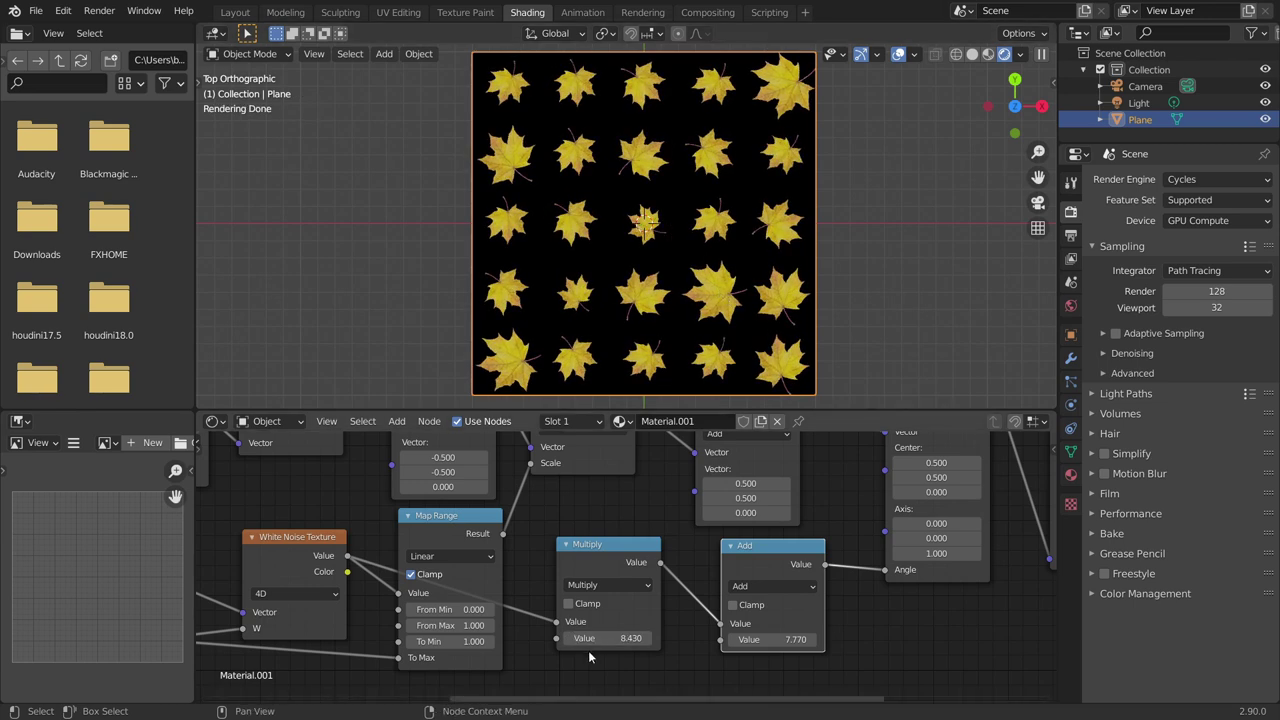
left_click_drag(600, 638, 790, 638)
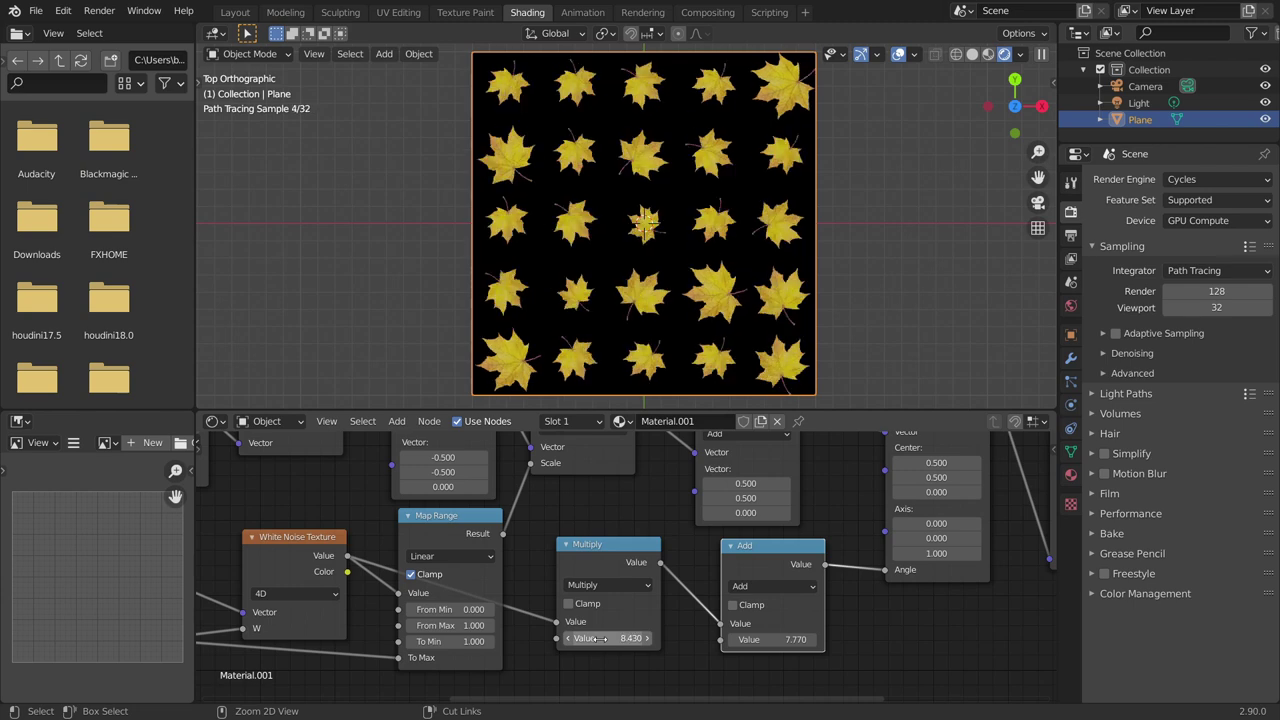
- Duplicate the lowest Value node and connect the copy to the Multiply node's second Value input
key("ctrl+z")
scroll(573, 616, "down", 2)
middle_click_drag(897, 587, 646, 605)
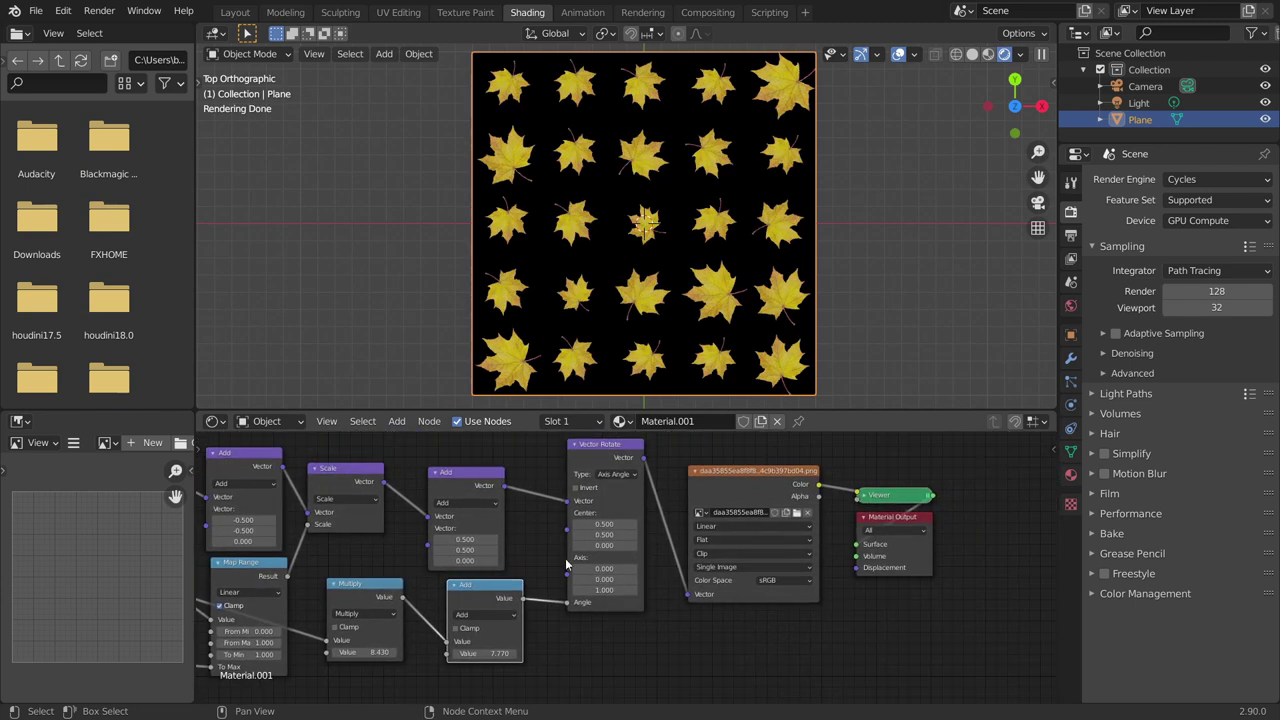
scroll(503, 548, "down", 1)
middle_click_drag(304, 598, 665, 520)
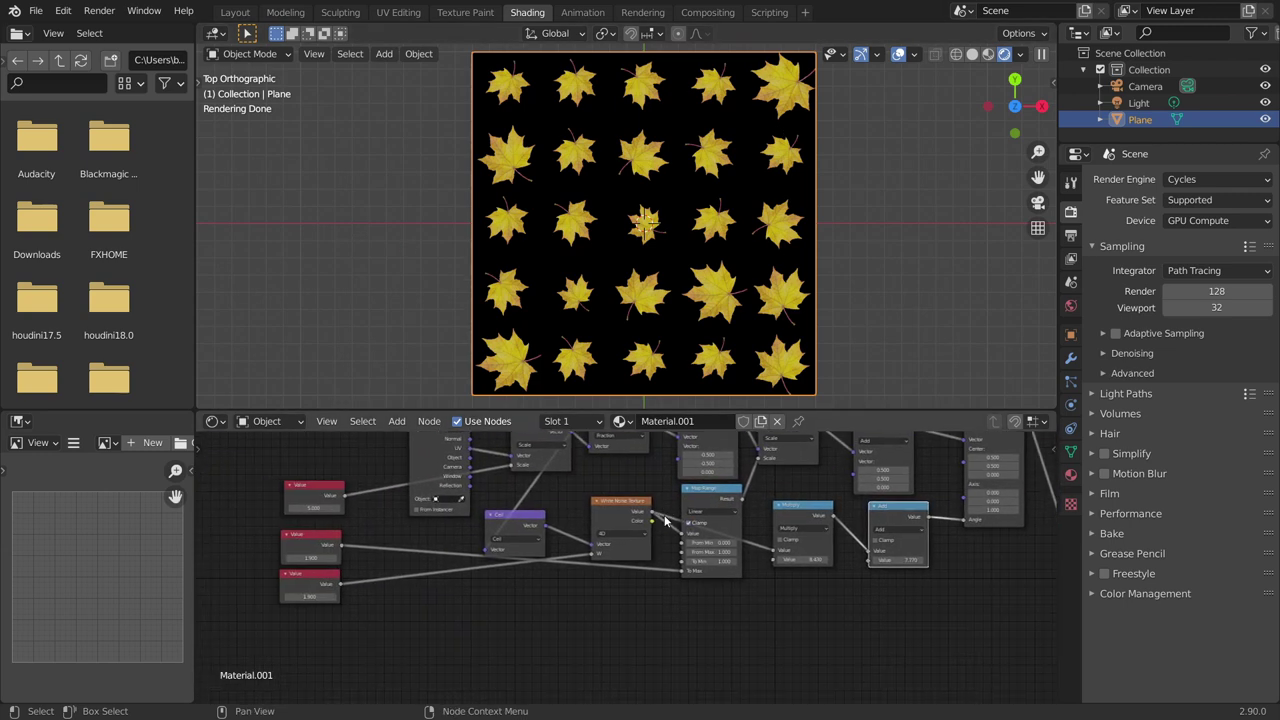
left_click(302, 576)
key("shift+d")
left_click(337, 635)
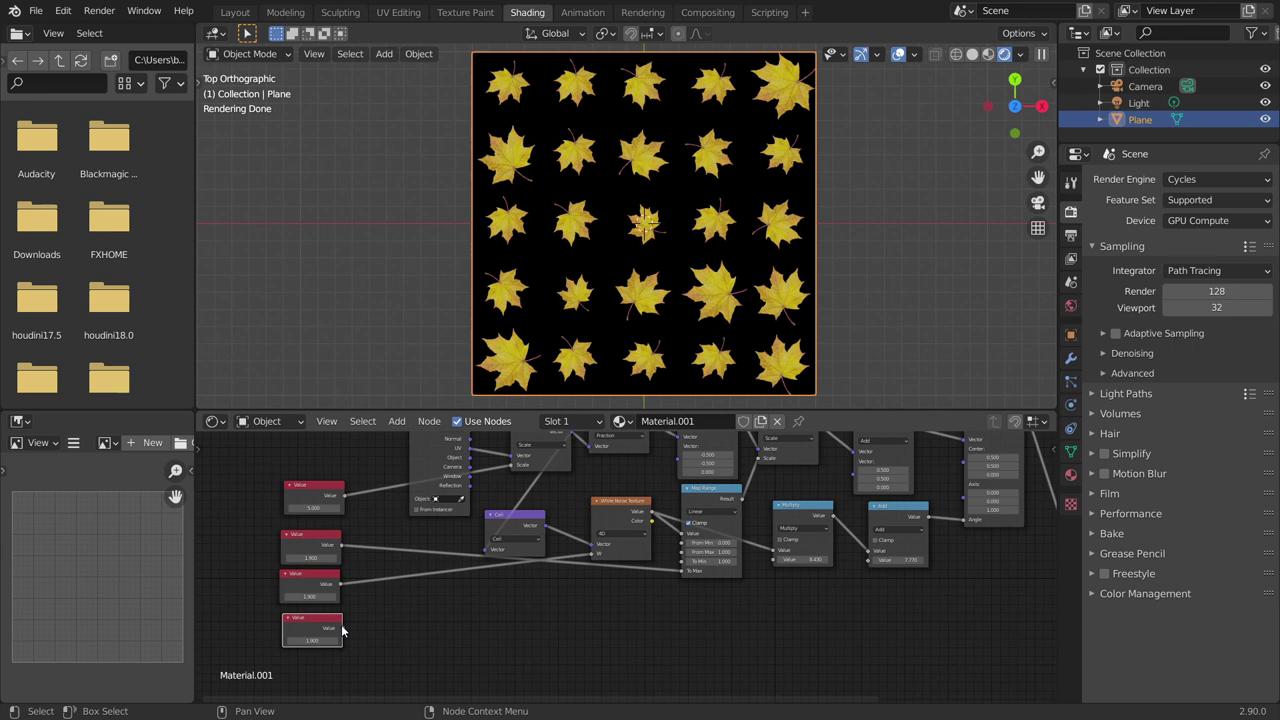
left_click_drag(341, 627, 683, 571)
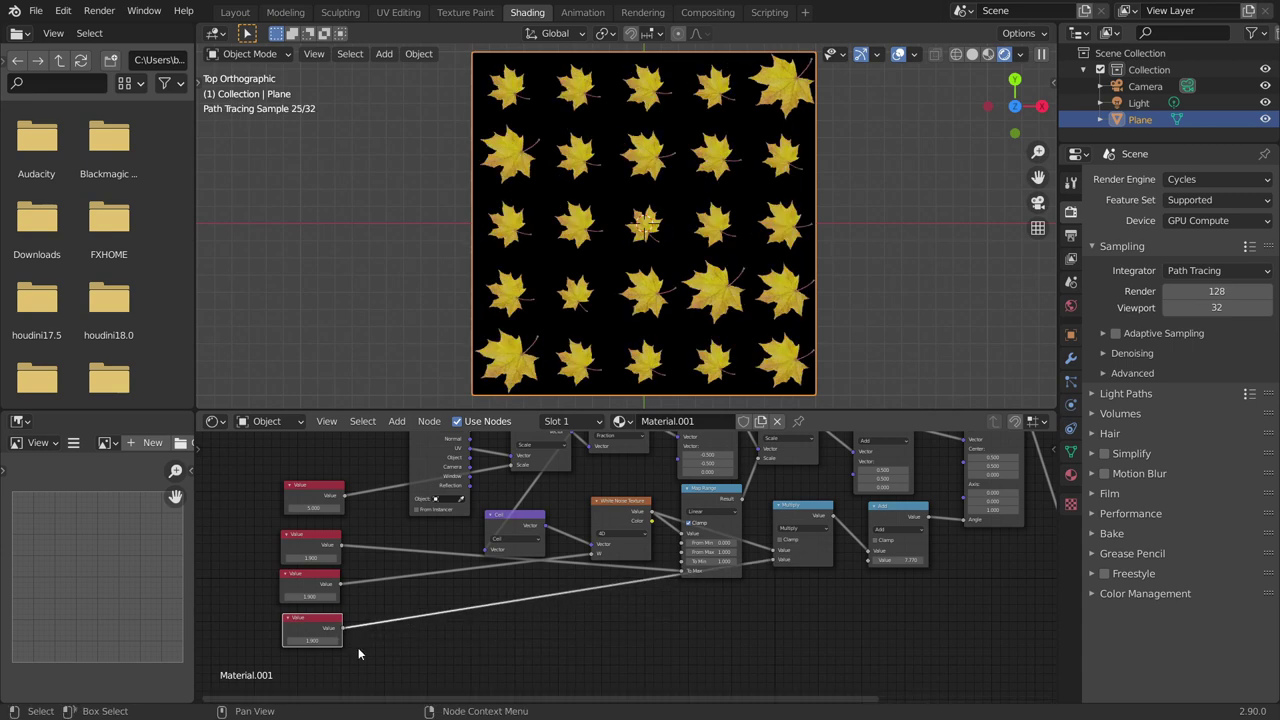
- Duplicate the newest Value node below itself and connect the copy to the rotation Add node's second Value input
left_click_drag(302, 642, 868, 560)
key("shift+d")
left_click(304, 670)
middle_click_drag(894, 545, 503, 638)
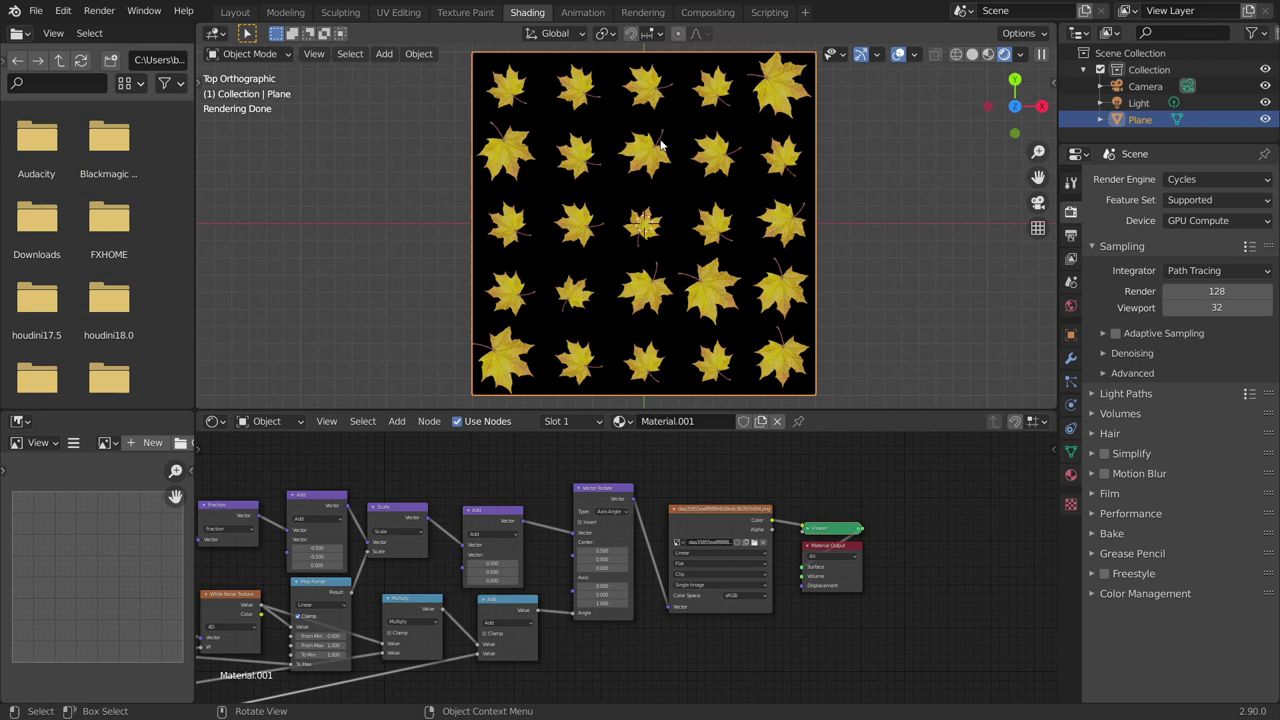
- Inspect the rotated leaves up close, then preview the White Noise Texture's Value output across the tiles
scroll(621, 205, "up", 2)
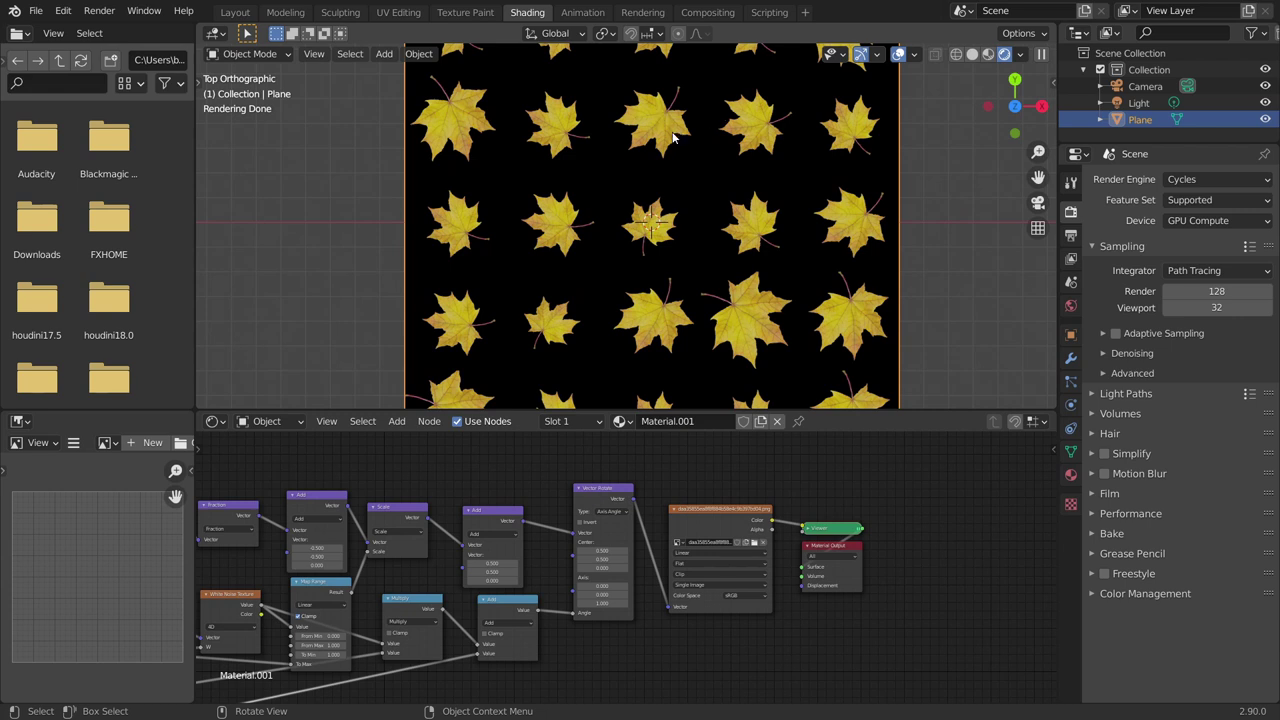
middle_click_drag(554, 624, 572, 538)
middle_click_drag(334, 535, 437, 535)
left_click(358, 508, "ctrl+shift")
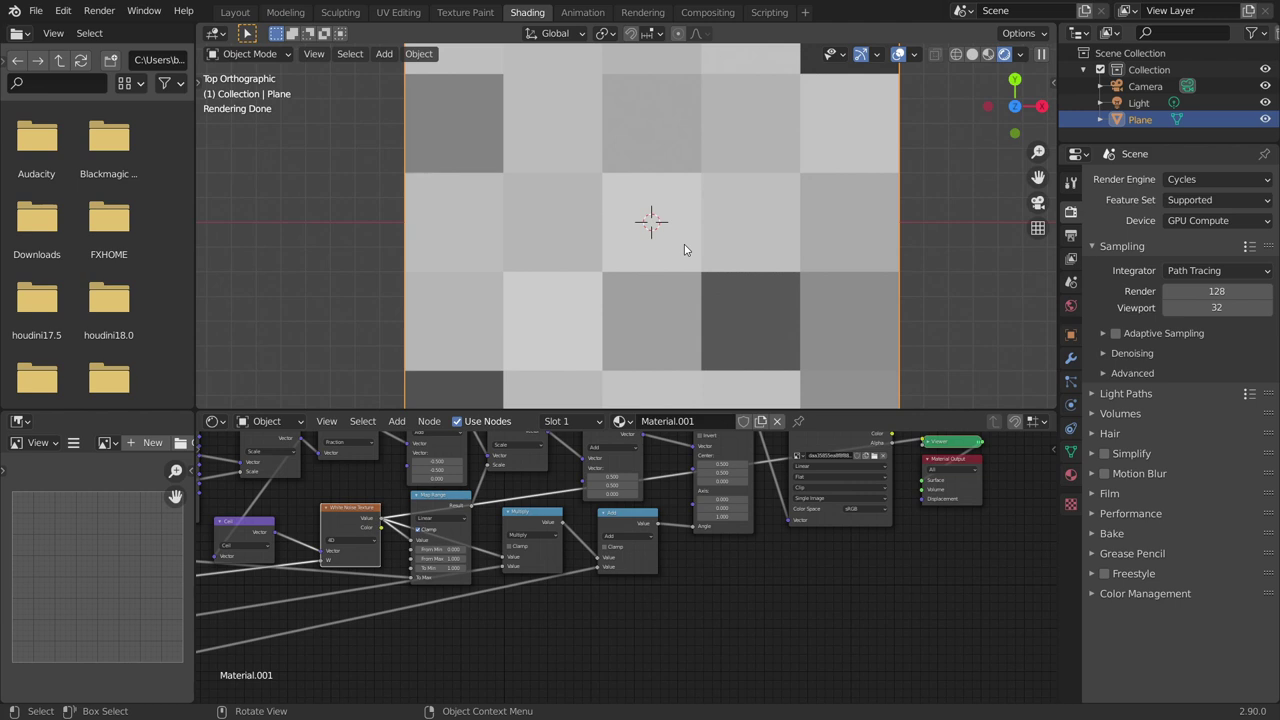
scroll(684, 250, "down", 1)
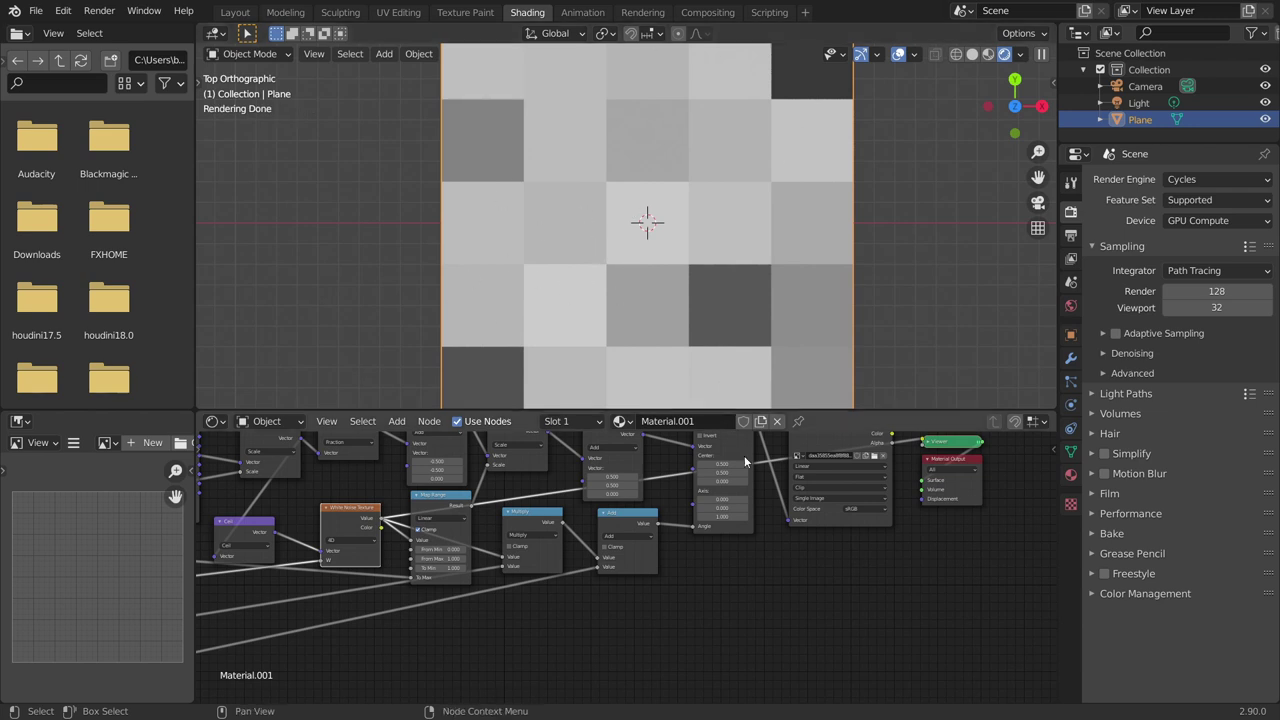
middle_click_drag(748, 545, 516, 614)
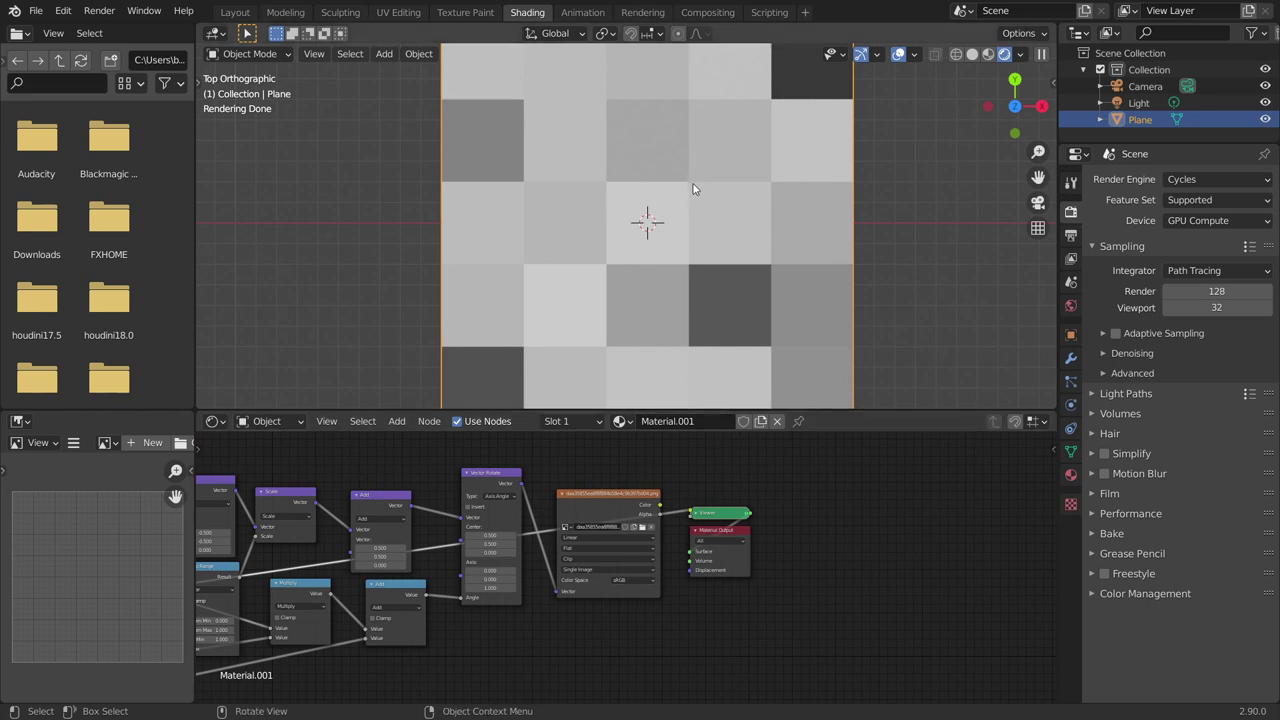
scroll(610, 483, "up", 3)
scroll(610, 483, "up", 1)
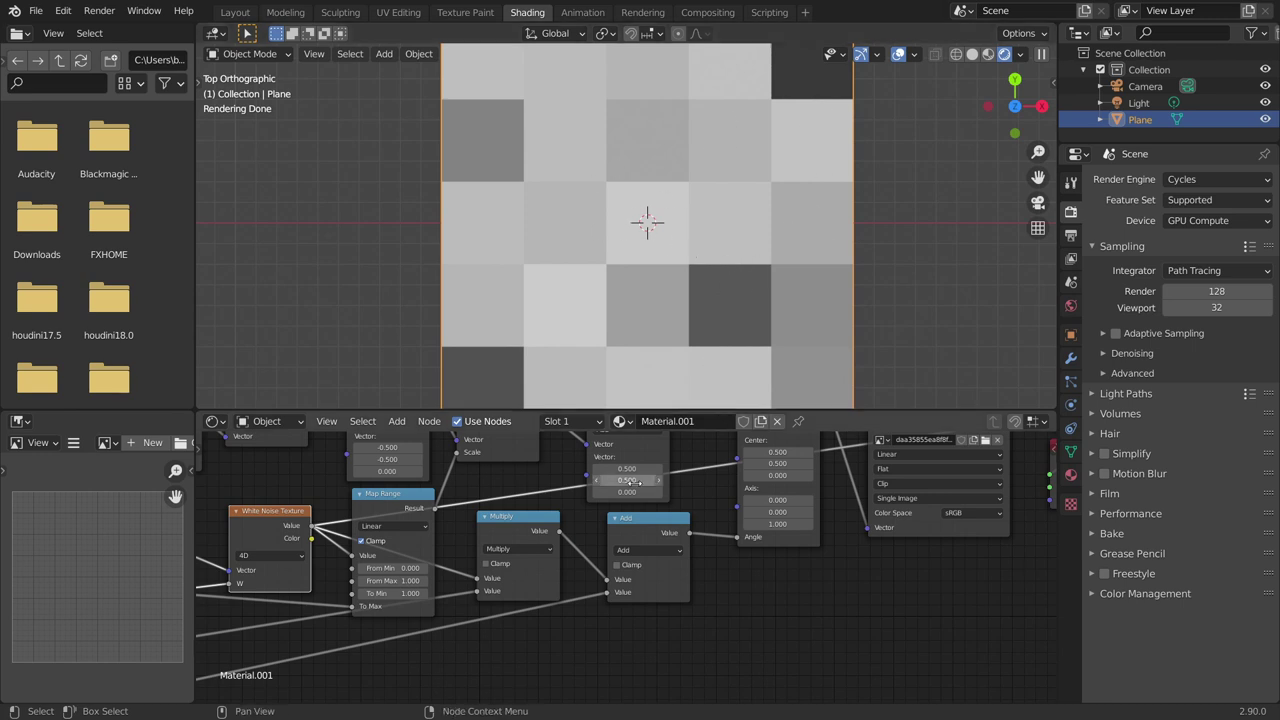
- Duplicate the Multiply node as a Greater Than node, feed it the White Noise Value output and preview the result
middle_click_drag(516, 523, 511, 503)
key("shift+d")
left_click(540, 640)
left_click(543, 655)
left_click(616, 555)
middle_click_drag(534, 652, 640, 595)
left_click_drag(413, 450, 608, 627)
left_click(629, 566, "ctrl+shift")
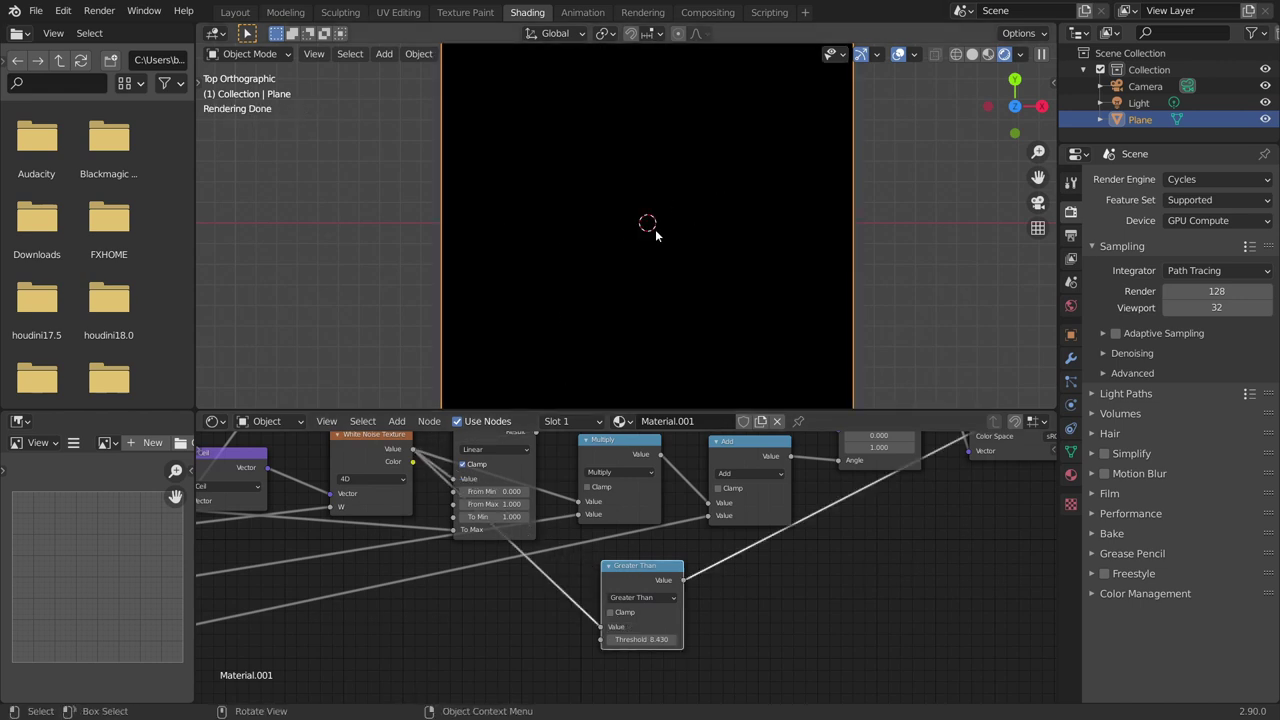
- Set the Greater Than node's threshold to 0.5, then lower it slightly so fewer tiles are black
left_click(664, 639)
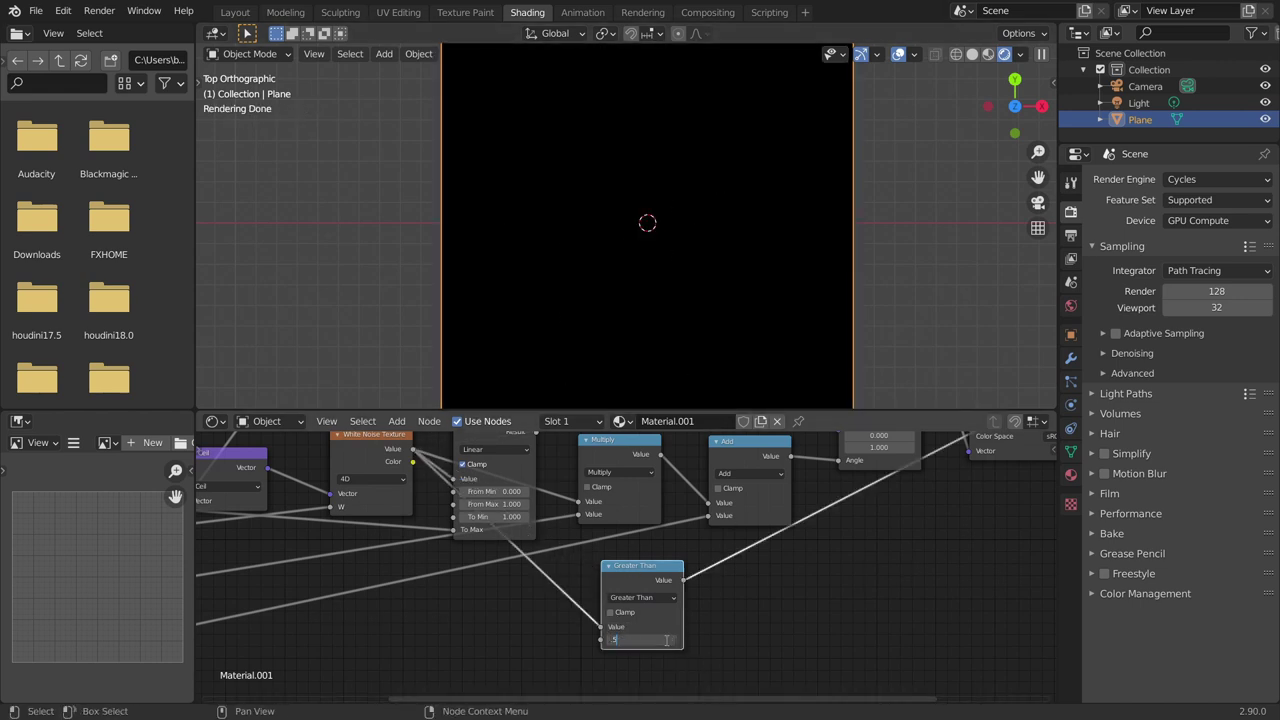
type(".5")
key("Return")
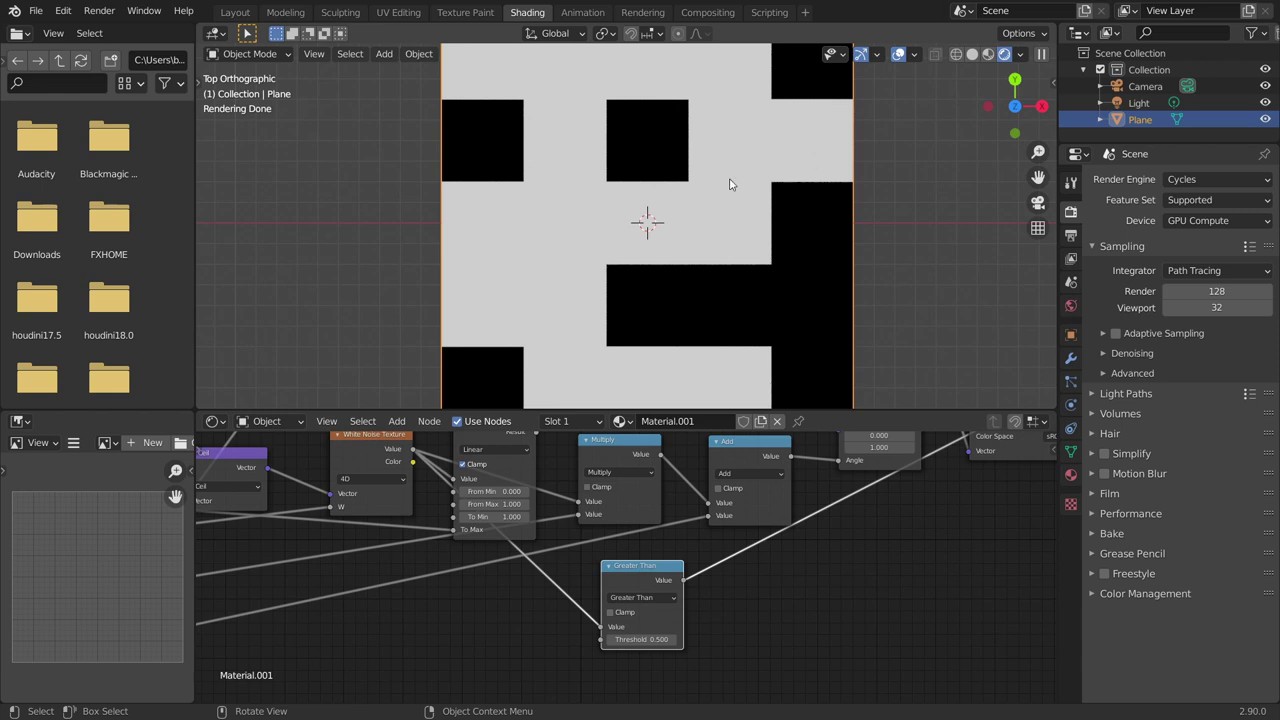
scroll(755, 212, "down", 1)
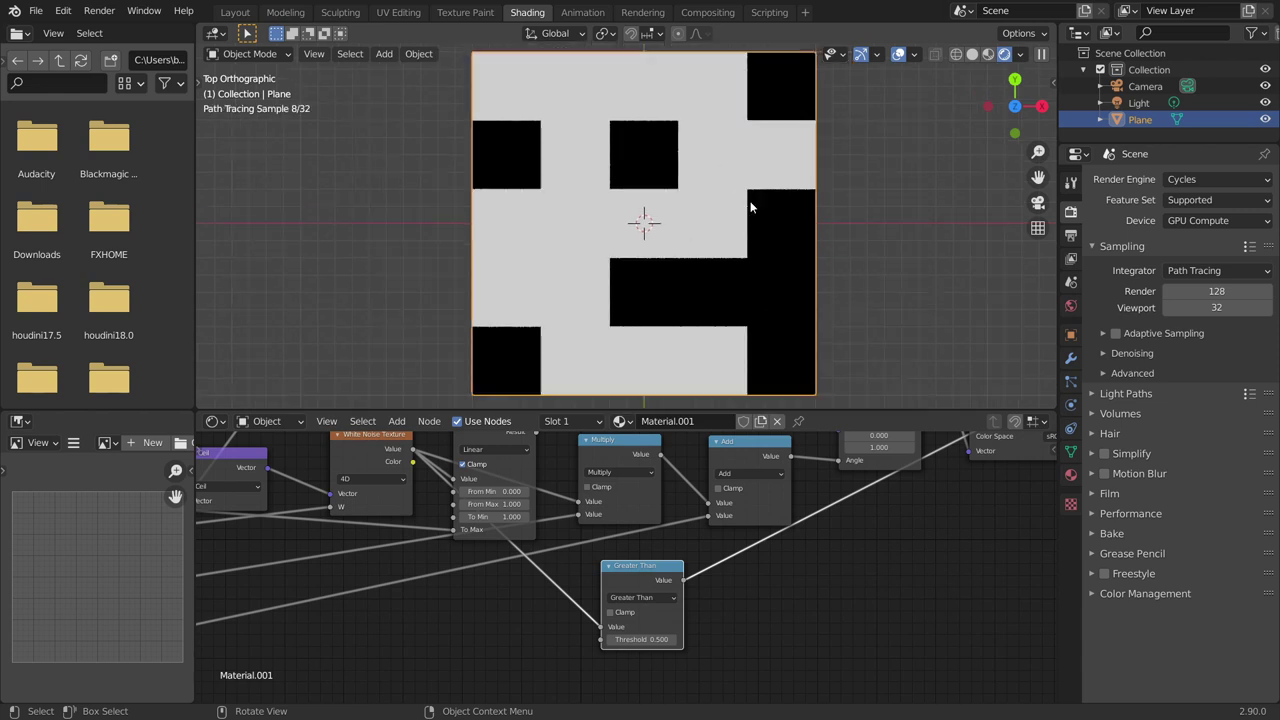
mouse_move(650, 639)
left_mouse_down("shift")
mouse_move(712, 639)
mouse_move(608, 639)
mouse_move(640, 639)
left_mouse_up("shift")
- Make room after the leaf image texture by moving the Viewer and Material Output nodes away from it
middle_click_drag(834, 516, 673, 559)
left_click_drag(828, 585, 927, 540)
left_click_drag(587, 482, 580, 471)
- Try to add a mix node after the leaf image texture and preview the image's Color output
key("shift+a")
type("mi")
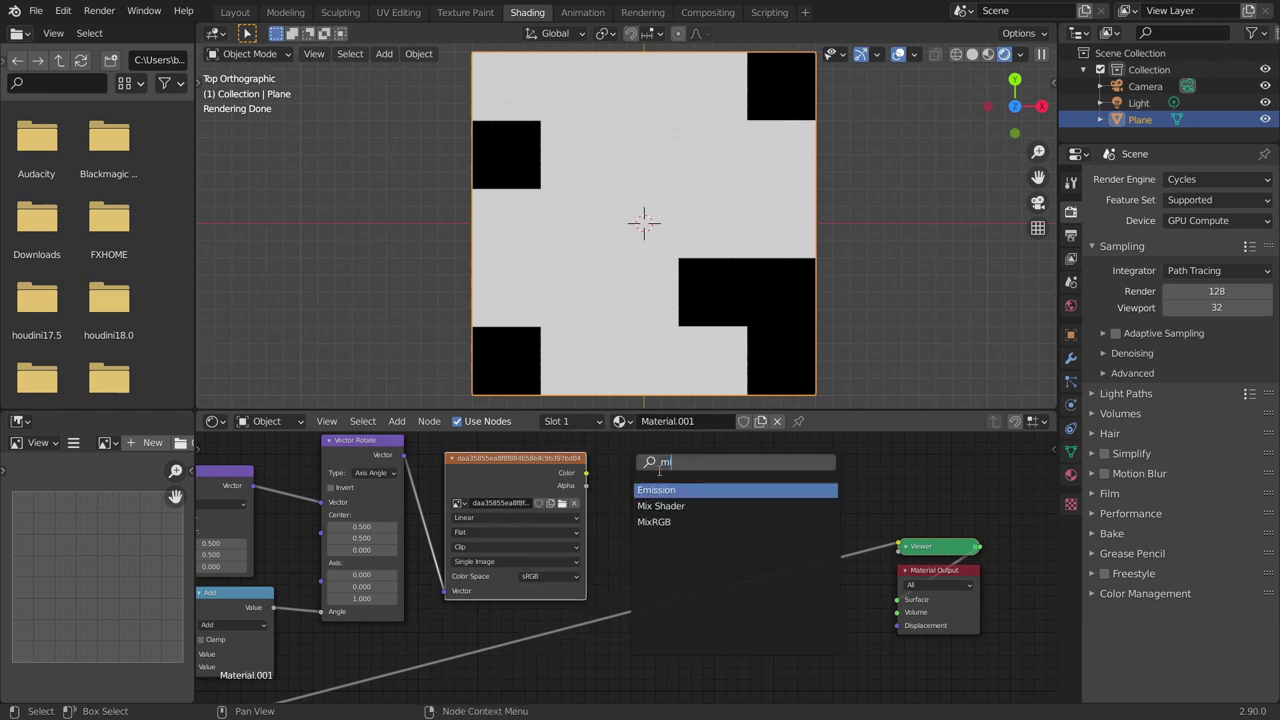
left_click(672, 511)
left_click(677, 451)
left_click(566, 486, "ctrl+shift")
middle_click_drag(646, 482, 644, 511)
key("ctrl+z")
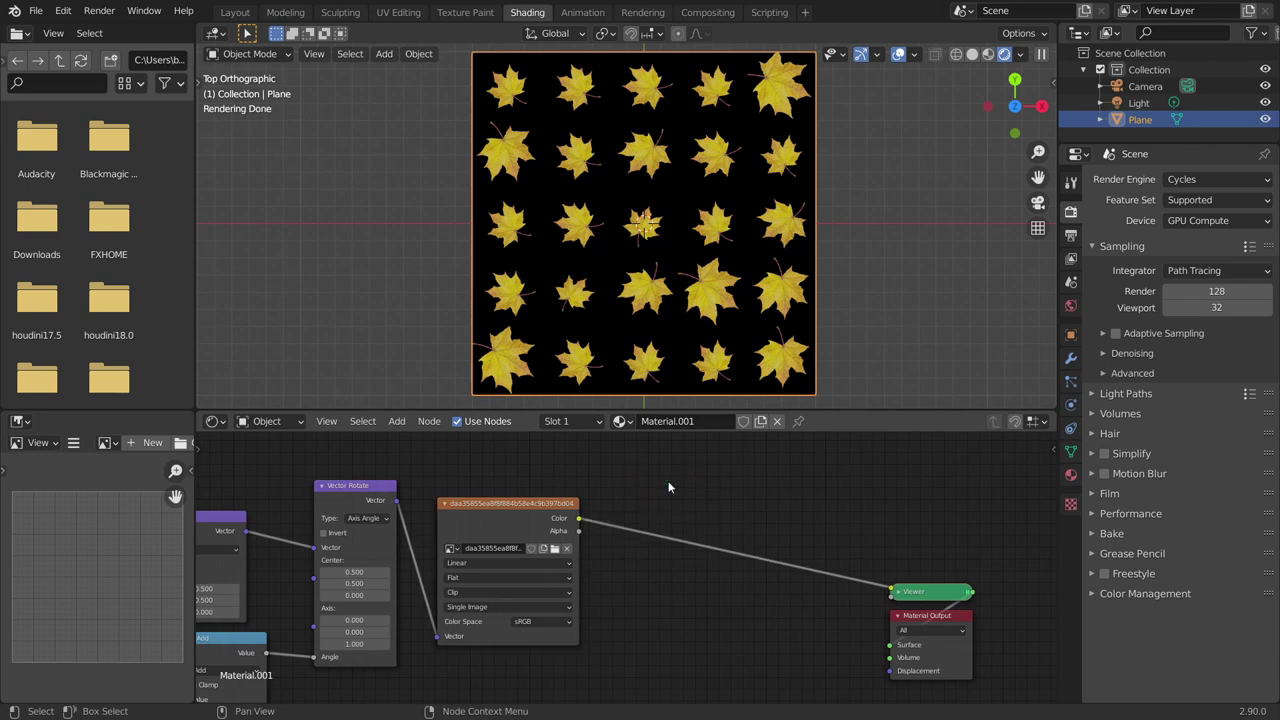
- Insert a MixRGB node on the link between the leaf image's Color output and the Viewer
key("shift+a")
type("mi")
key("Down")
key("Down")
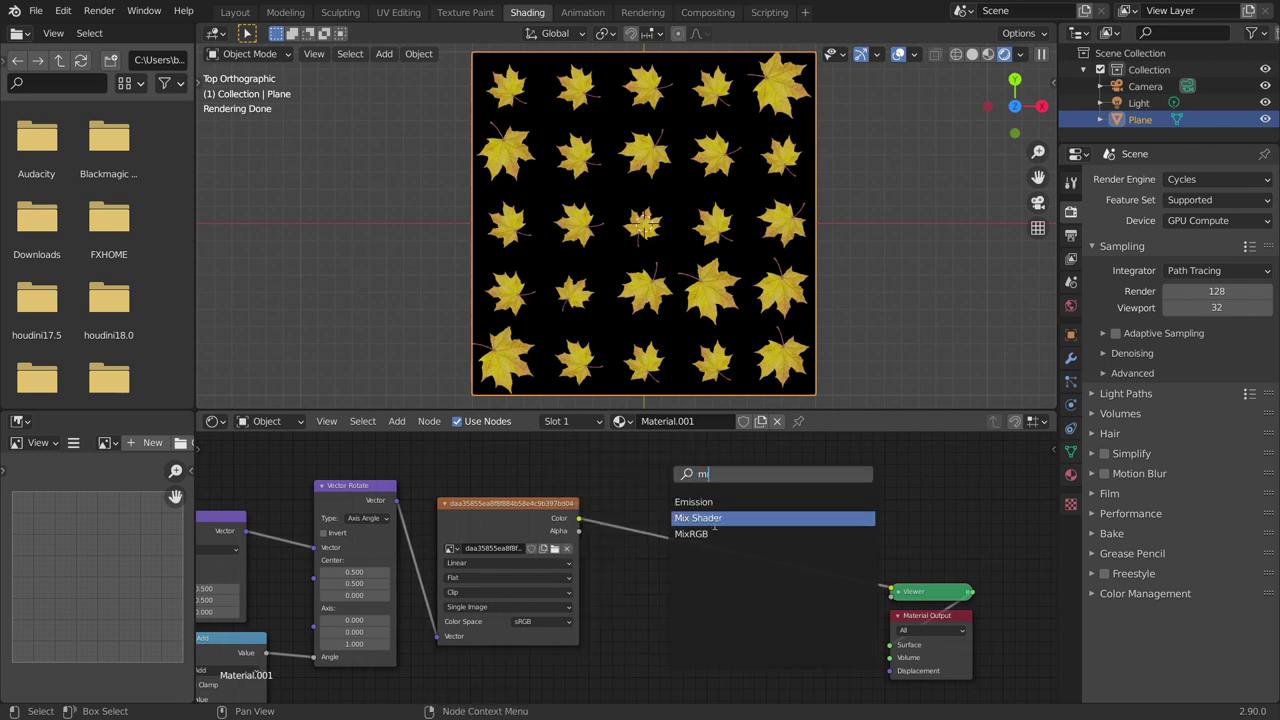
key("Return")
left_click(640, 521)
- Set the Mix node's Color2 to black and connect the Greater Than output to its Fac input
scroll(640, 521, "up", 2)
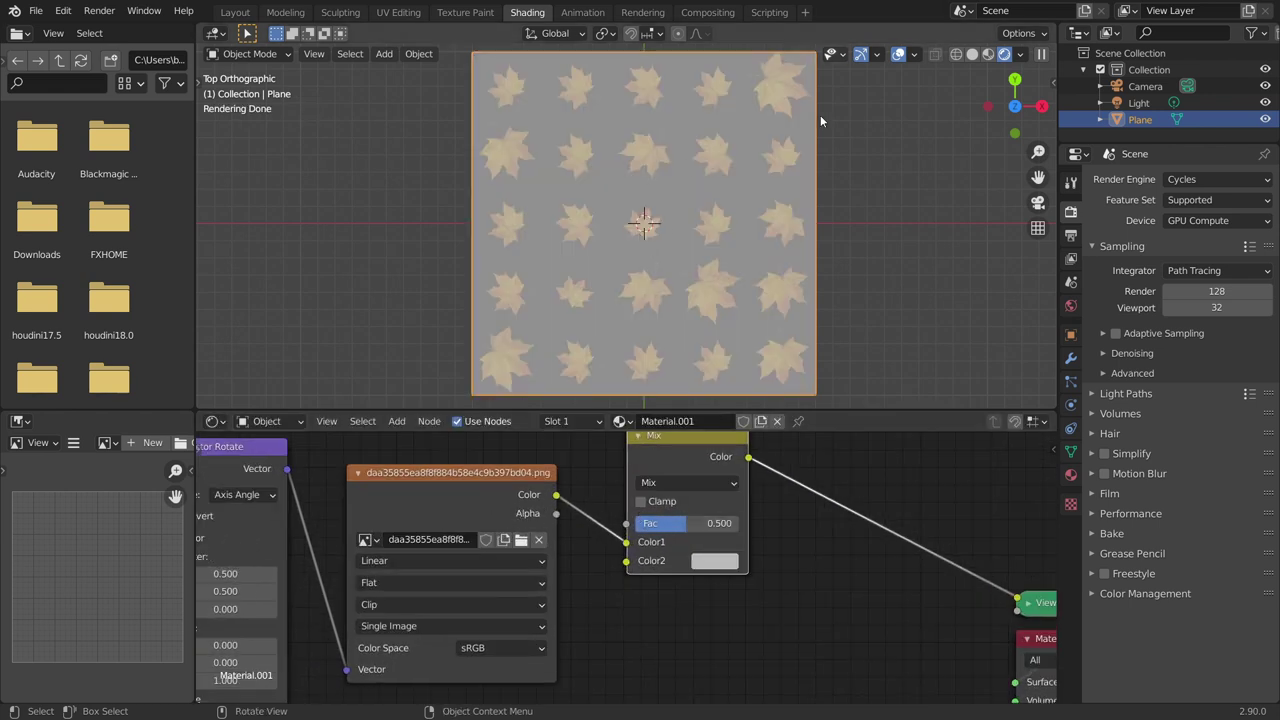
left_click(714, 560)
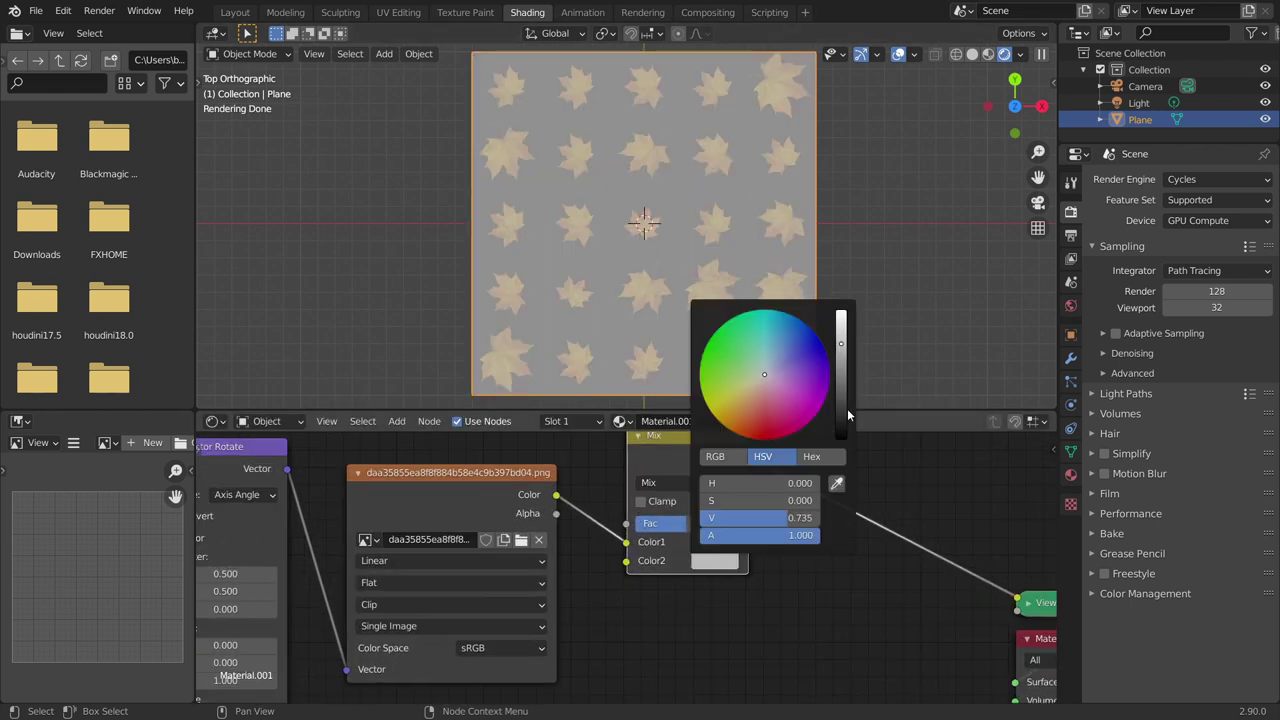
left_click_drag(845, 418, 784, 578)
scroll(600, 570, "down", 3)
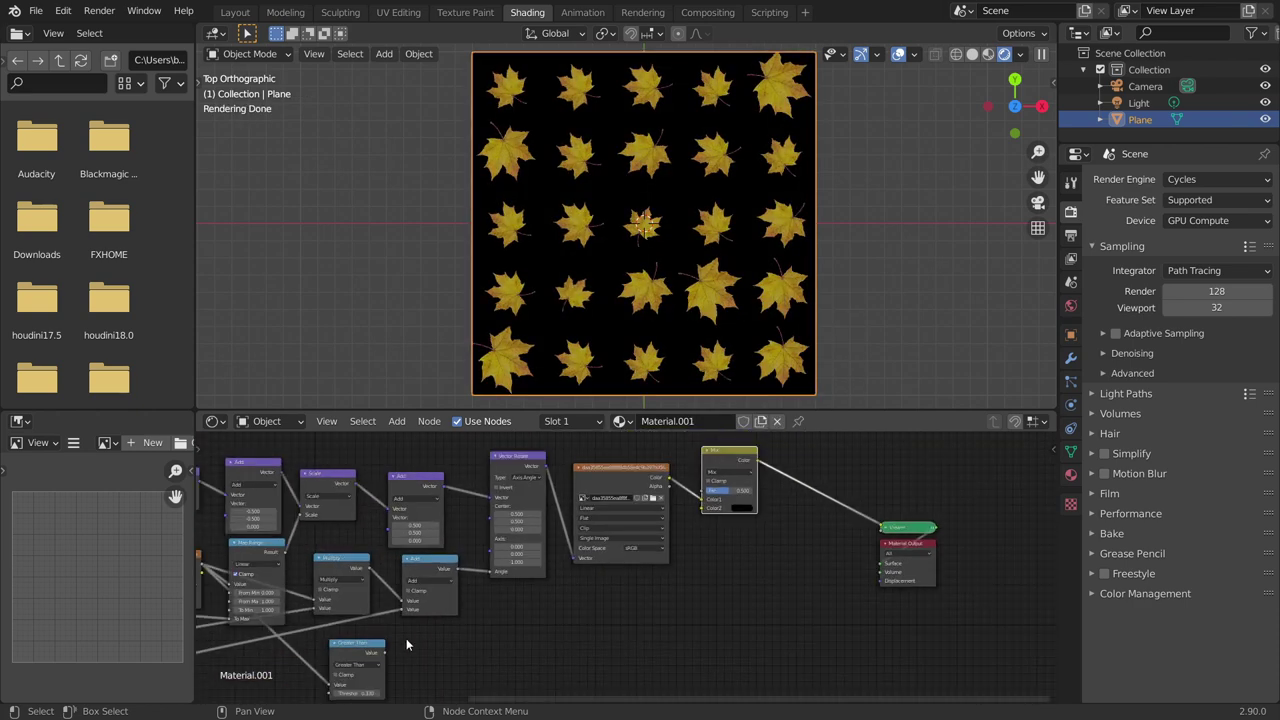
left_click_drag(384, 652, 697, 493)
scroll(662, 473, "up", 2)
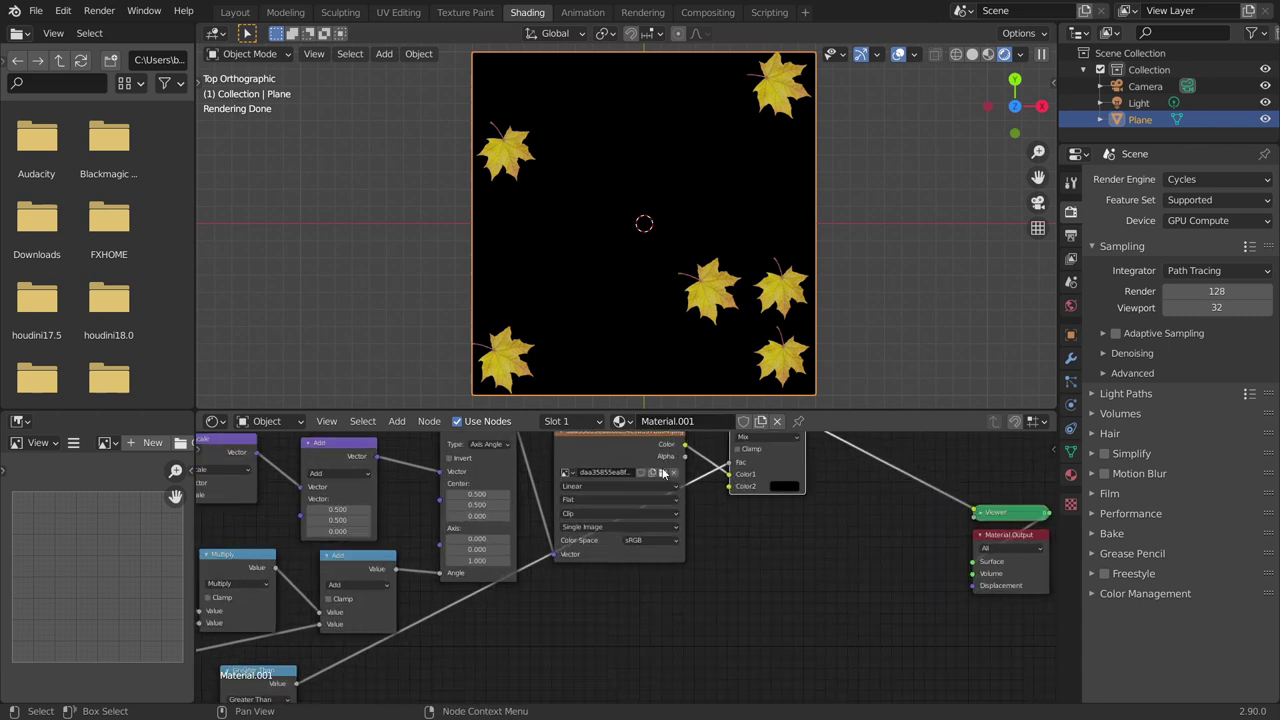
- Preview the leaf image's Alpha output, then the Mix node's masked color result
left_click(658, 446, "ctrl+shift")
left_click(658, 446, "ctrl+shift")
middle_click_drag(779, 489, 712, 575)
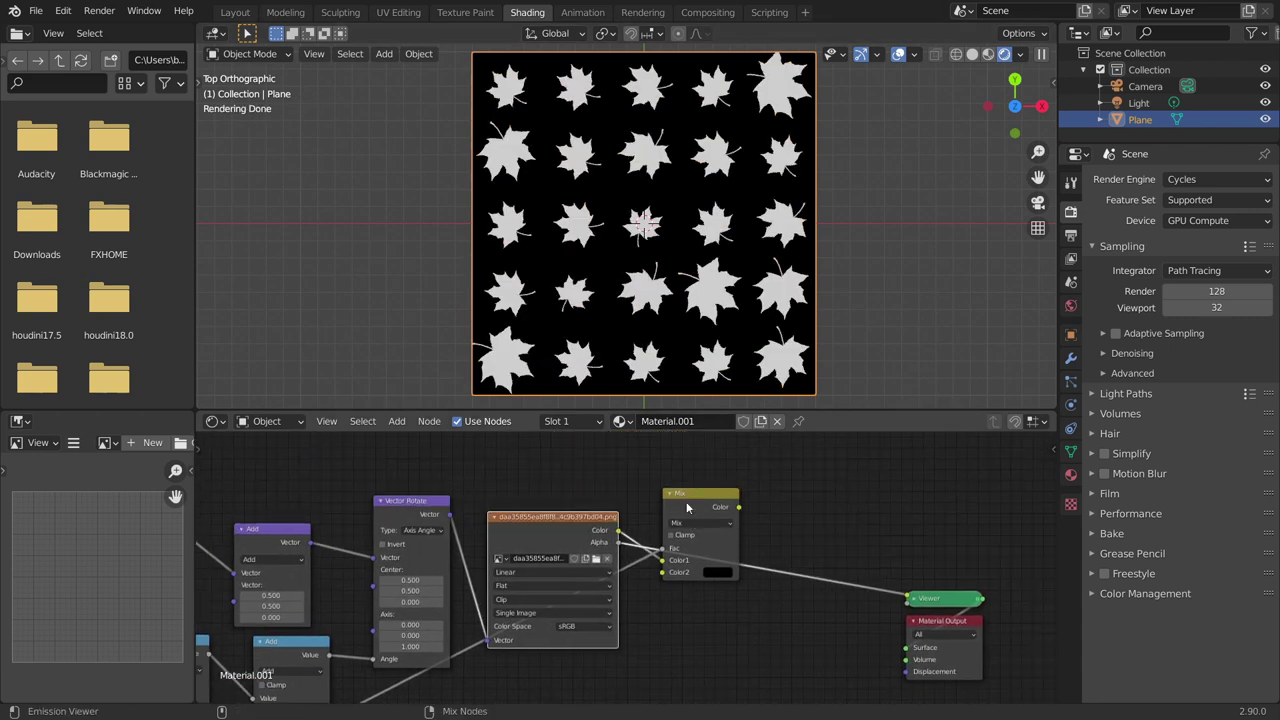
left_click(690, 493, "ctrl+shift")
- Duplicate the Mix node, connect the image's Alpha to Color1 and Greater Than to Fac, and preview the masked alpha
key("shift+d")
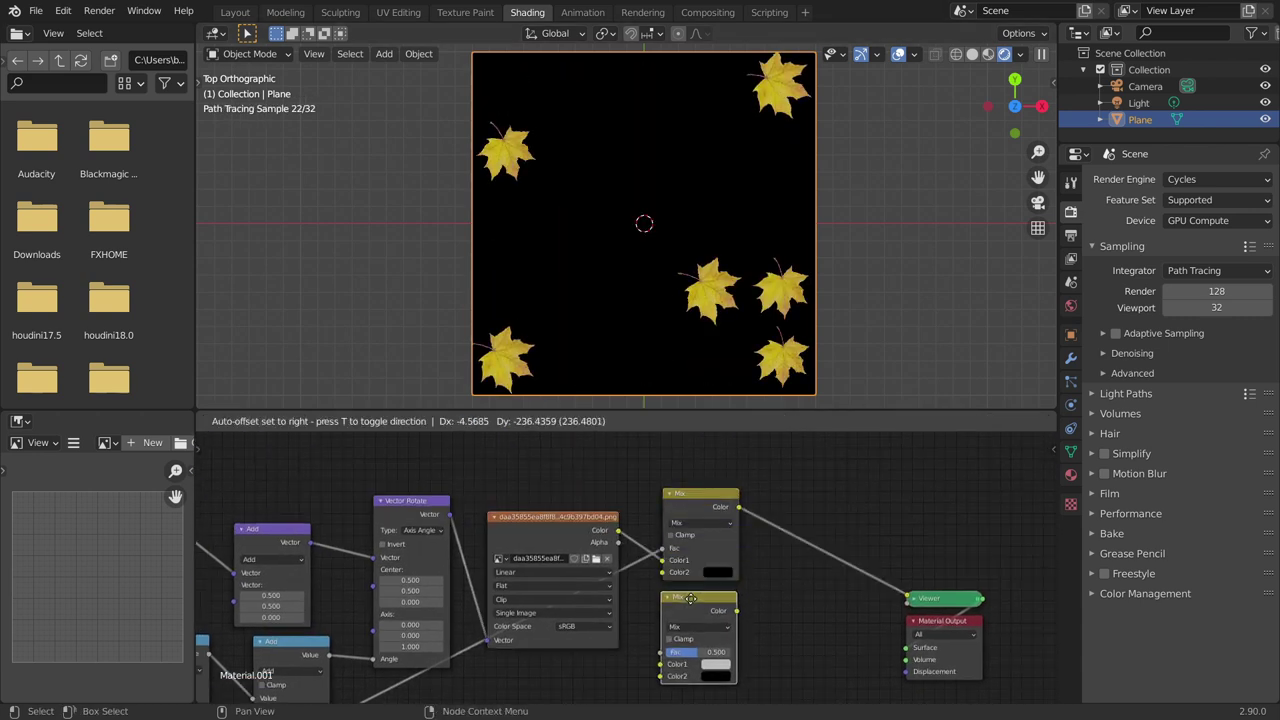
left_click(691, 604)
left_click_drag(618, 542, 662, 671)
scroll(607, 616, "down", 4)
middle_click_drag(485, 700, 540, 605)
left_click_drag(390, 615, 716, 537)
left_click(722, 525, "ctrl+shift")
scroll(720, 535, "up", 2)
middle_click_drag(747, 476, 704, 520)
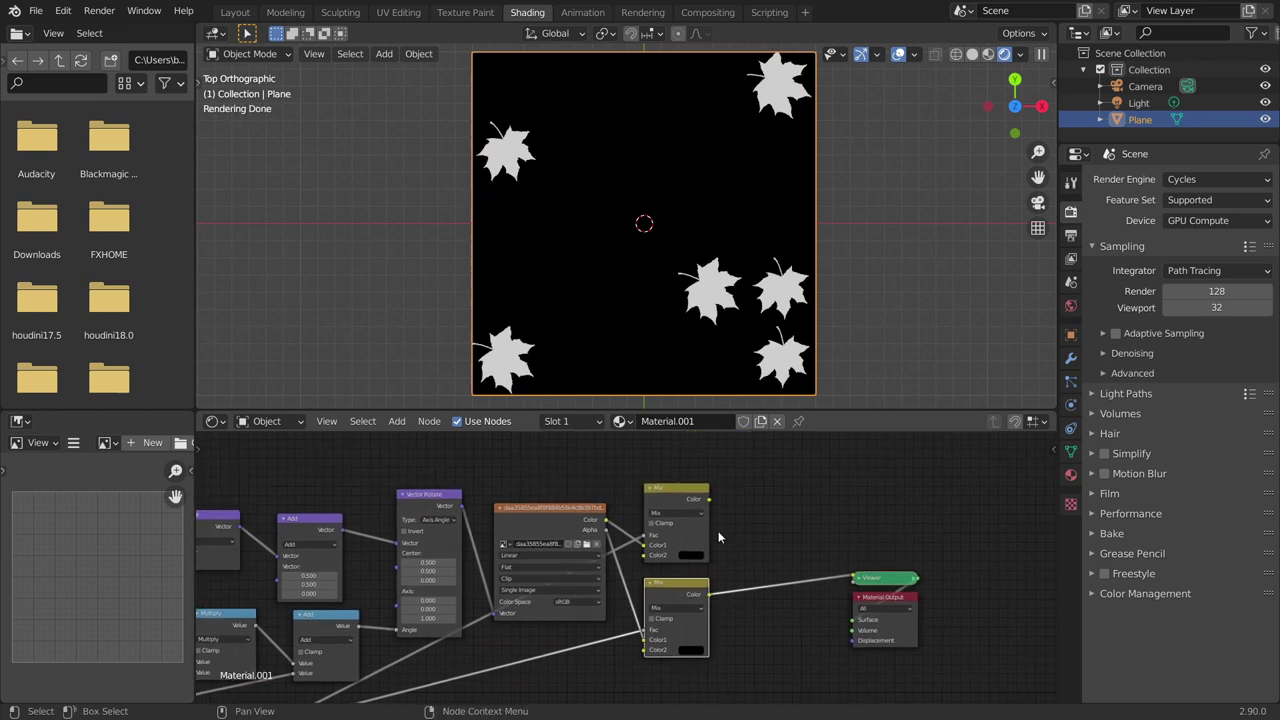
- Delete both Mix nodes, then preview the leaf image's Color output and move the image node closer to the Viewer
left_click(704, 520, "ctrl+shift")
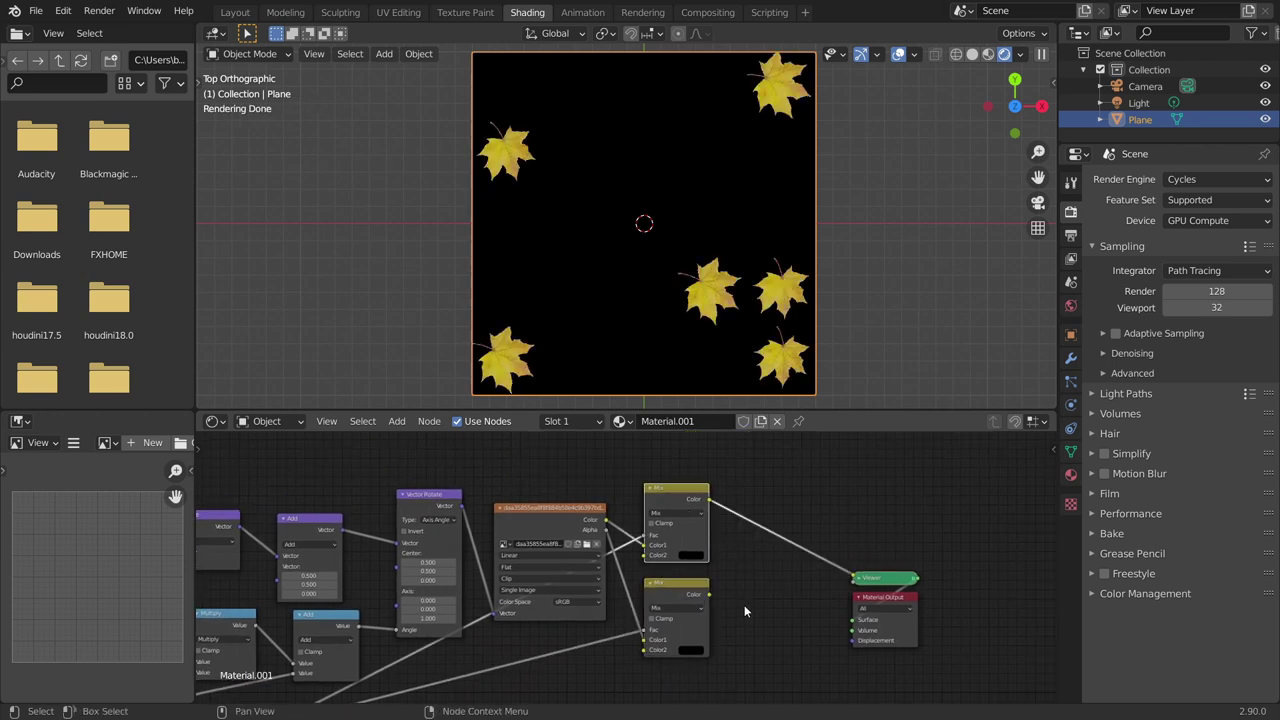
left_click_drag(743, 616, 673, 495)
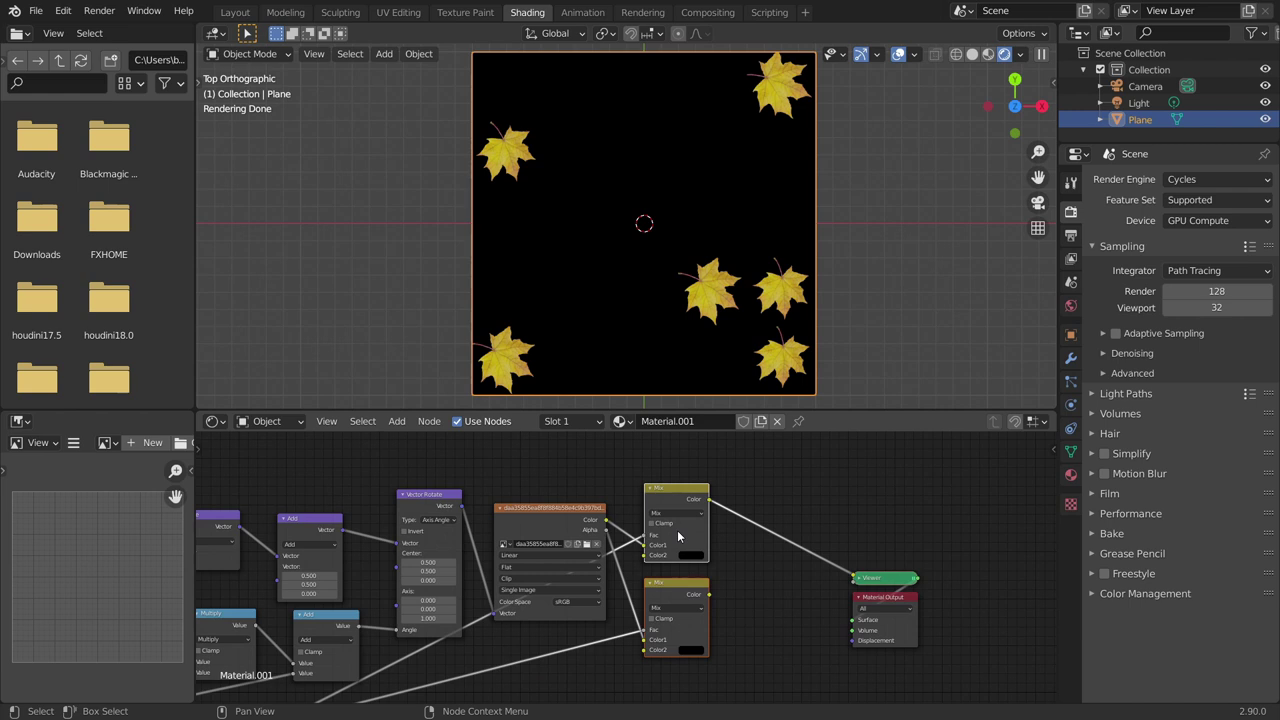
key("x")
left_click(581, 508, "ctrl+shift")
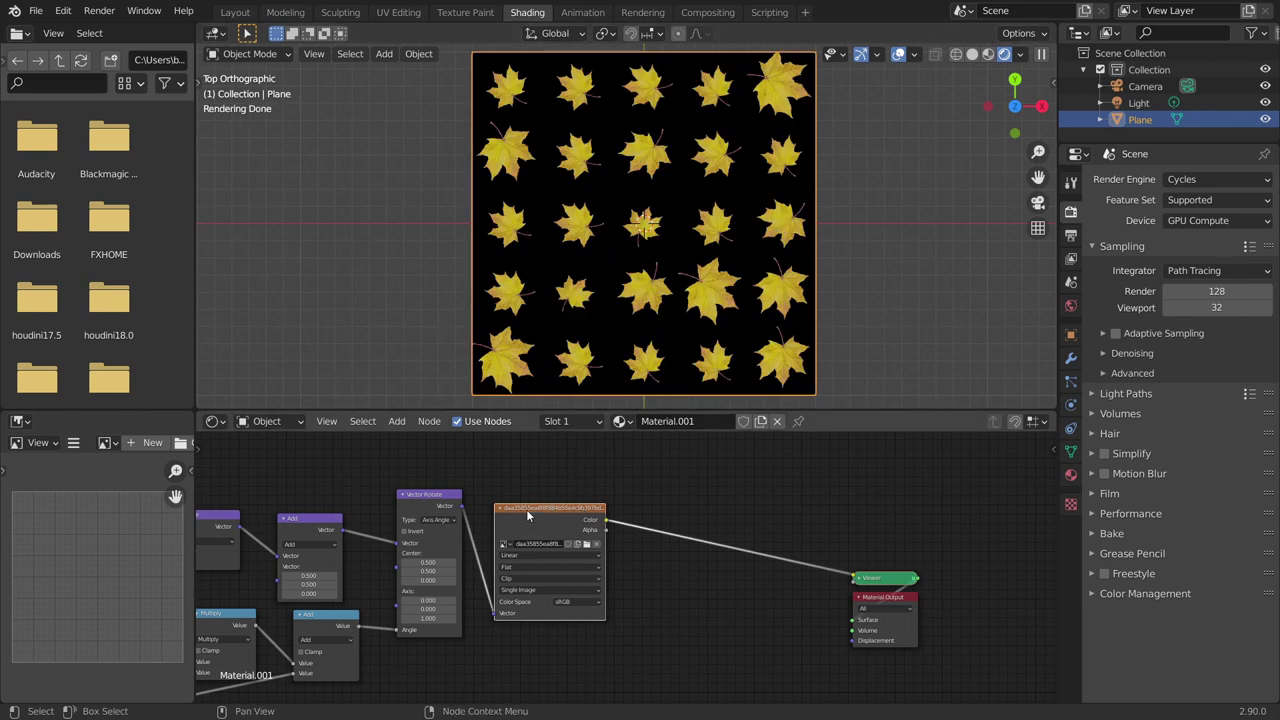
left_click_drag(528, 505, 658, 502)
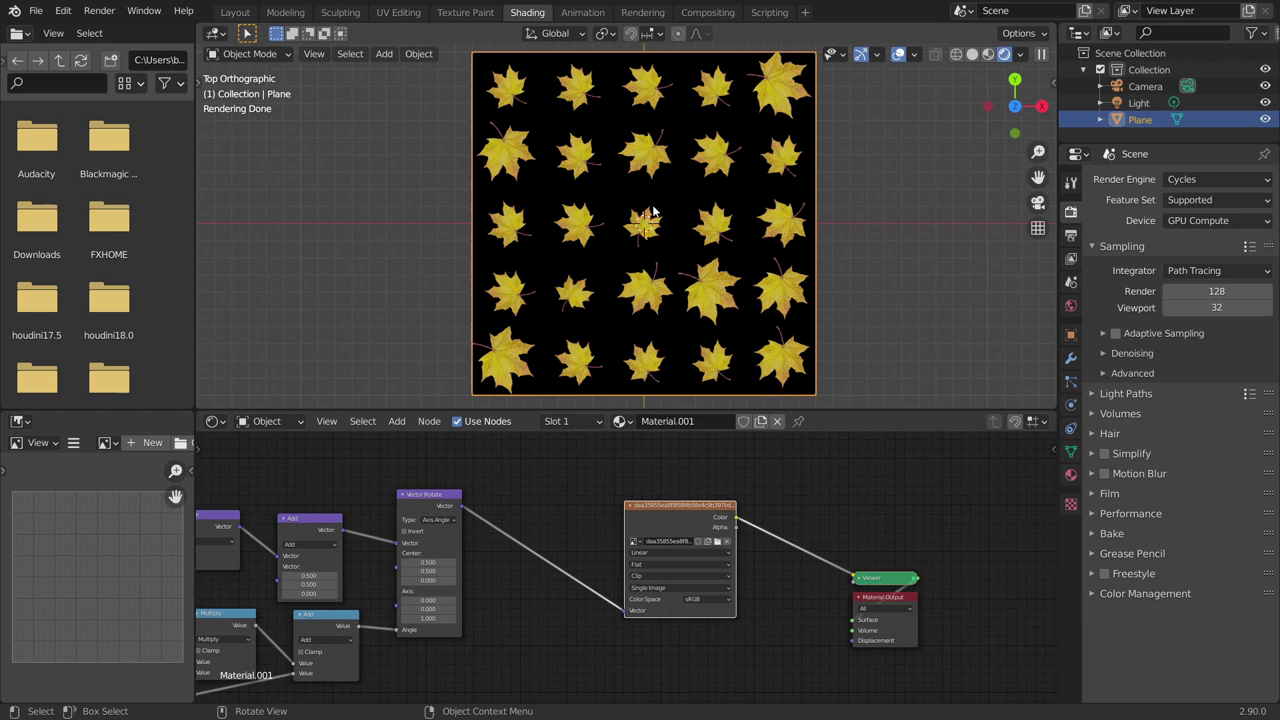
- Examine the leaves up close, then preview the Vector Rotate node's output coordinates across all tiles
scroll(712, 186, "up", 2)
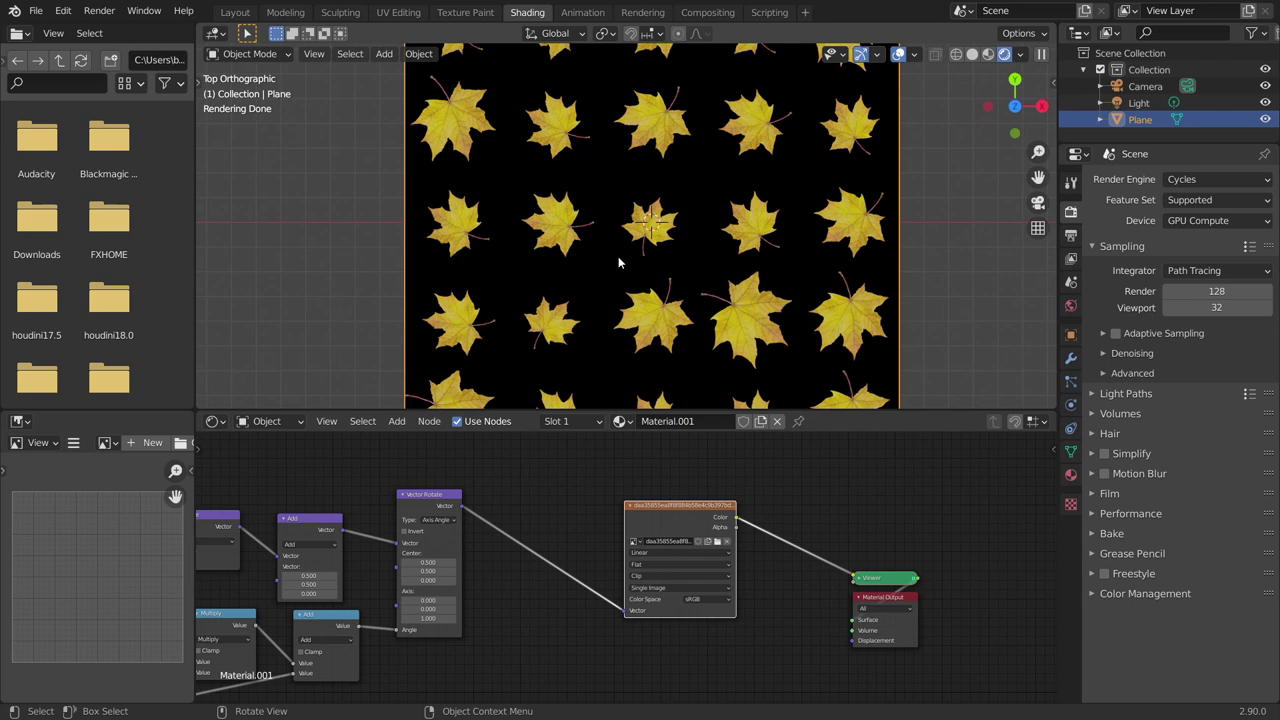
scroll(618, 256, "up", 3)
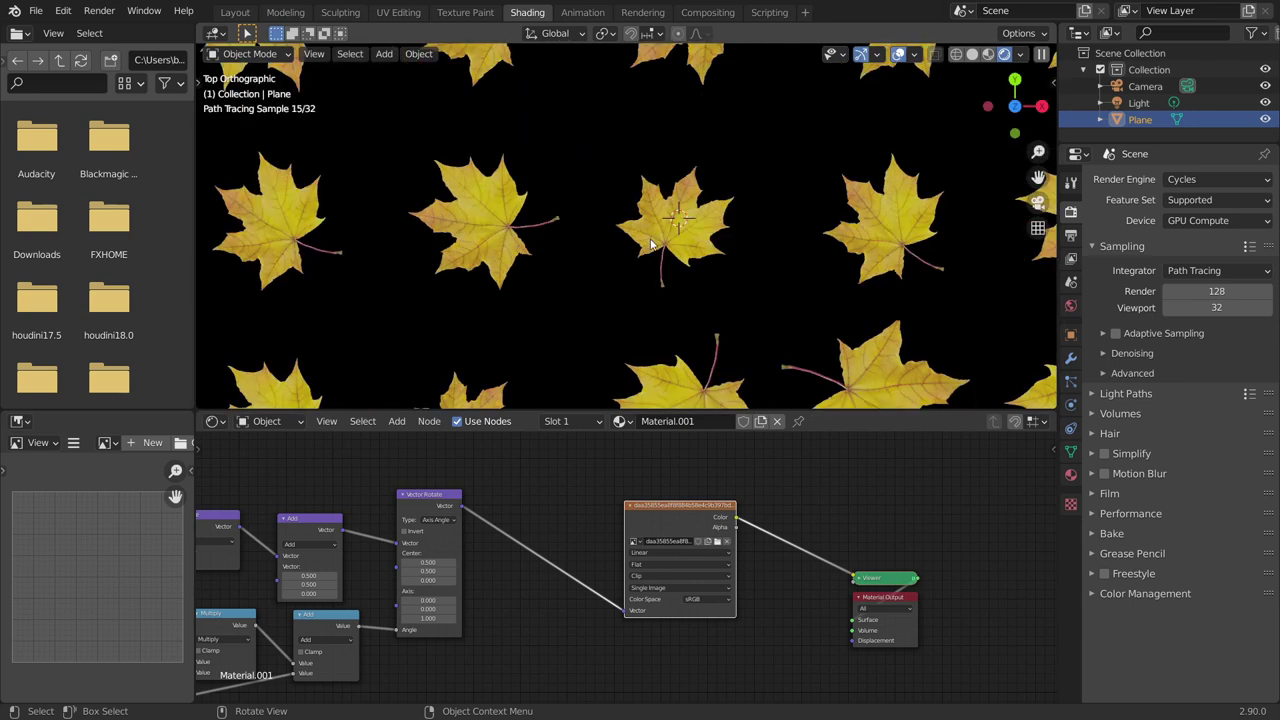
middle_click_drag(527, 502, 687, 442)
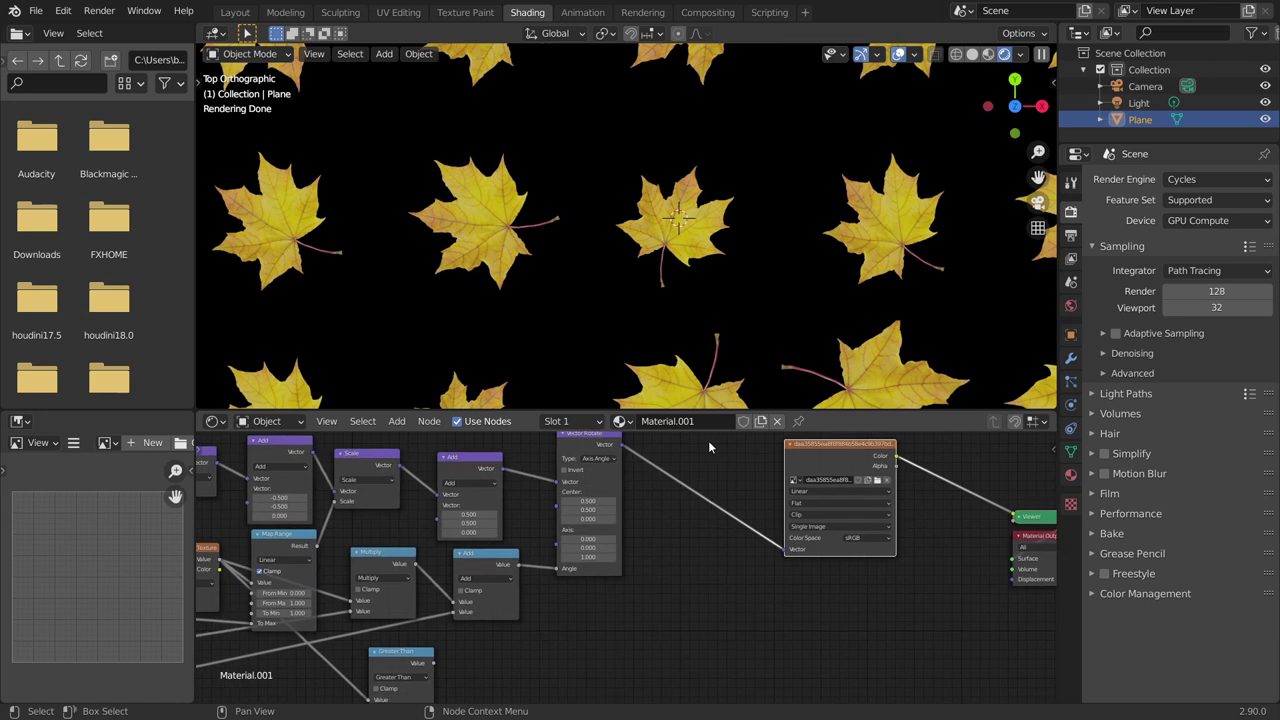
scroll(640, 464, "up", 1)
middle_click_drag(628, 475, 633, 530)
left_click(605, 530, "ctrl+shift")
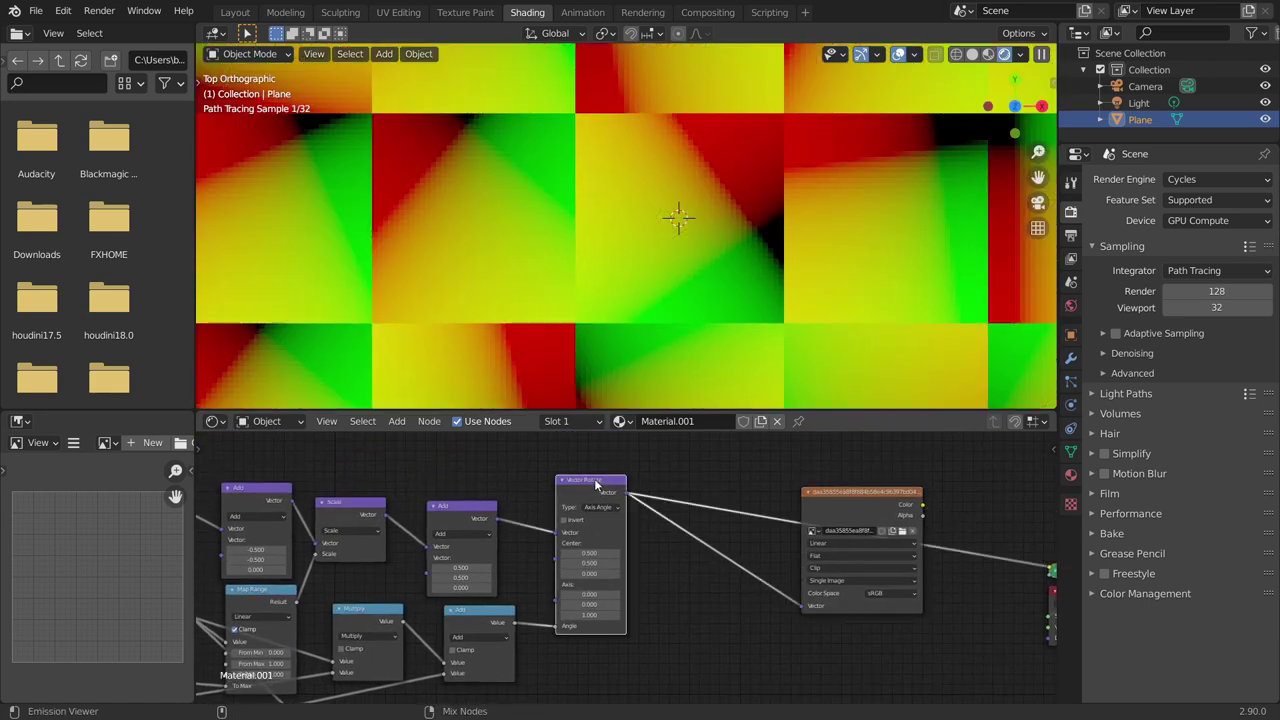
scroll(667, 222, "down", 5)
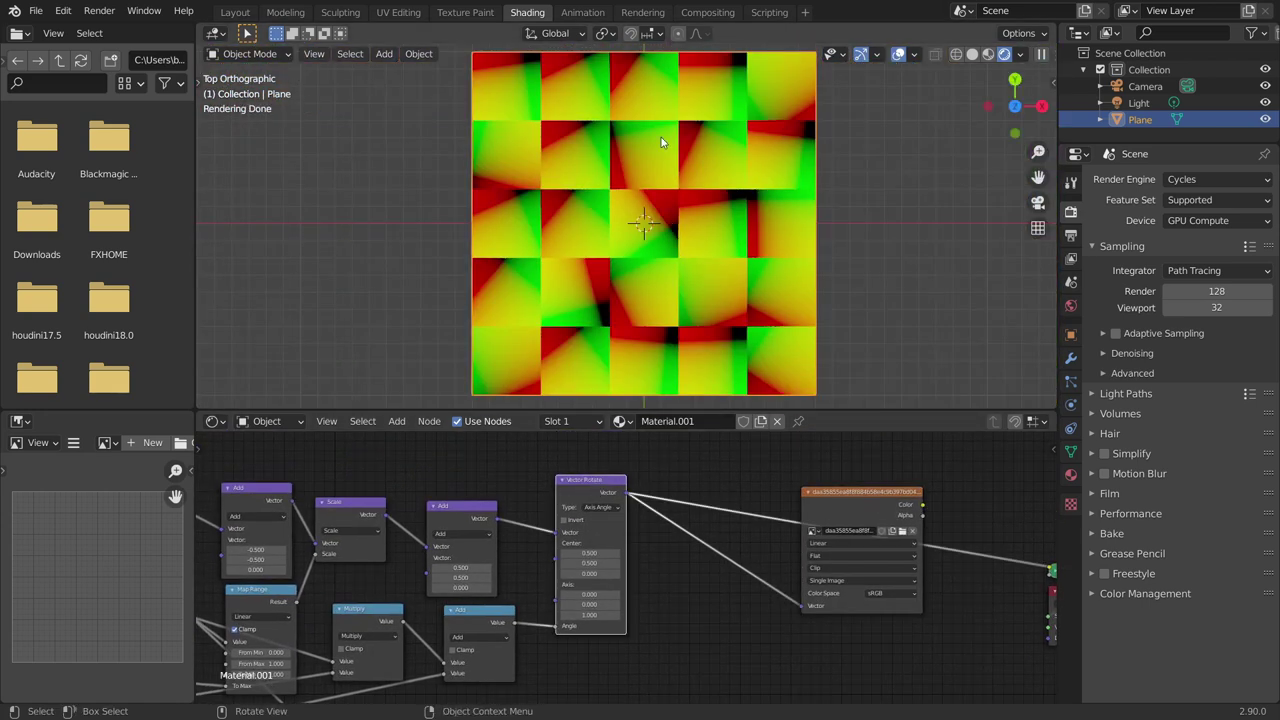
- Preview the node chain in turn: the Texture Coordinate outputs, the first Scale, the Fraction and the second Scale node
scroll(540, 540, "down", 1)
middle_click_drag(540, 540, 821, 525)
left_click(281, 515, "ctrl+shift")
left_click(280, 510, "ctrl+shift")
left_click(280, 510, "ctrl+shift")
left_click(370, 512, "ctrl+shift")
left_click(490, 493, "ctrl+shift")
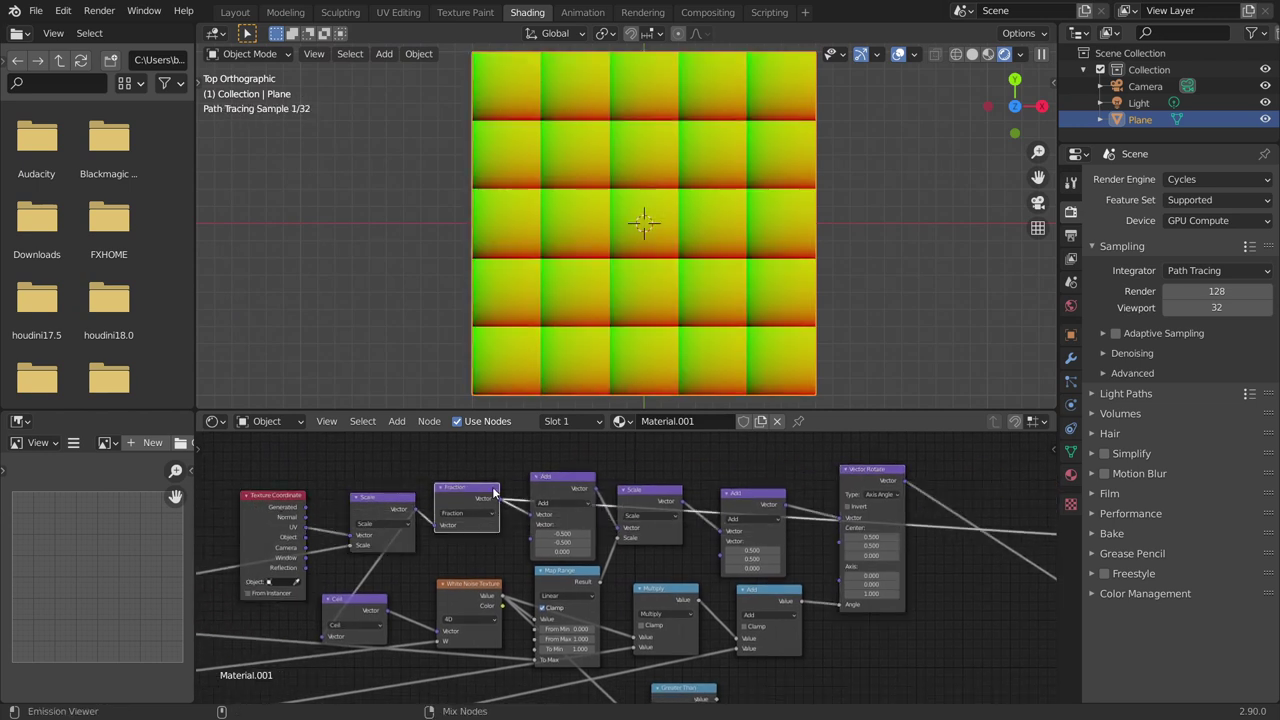
left_click(648, 497, "ctrl+shift")
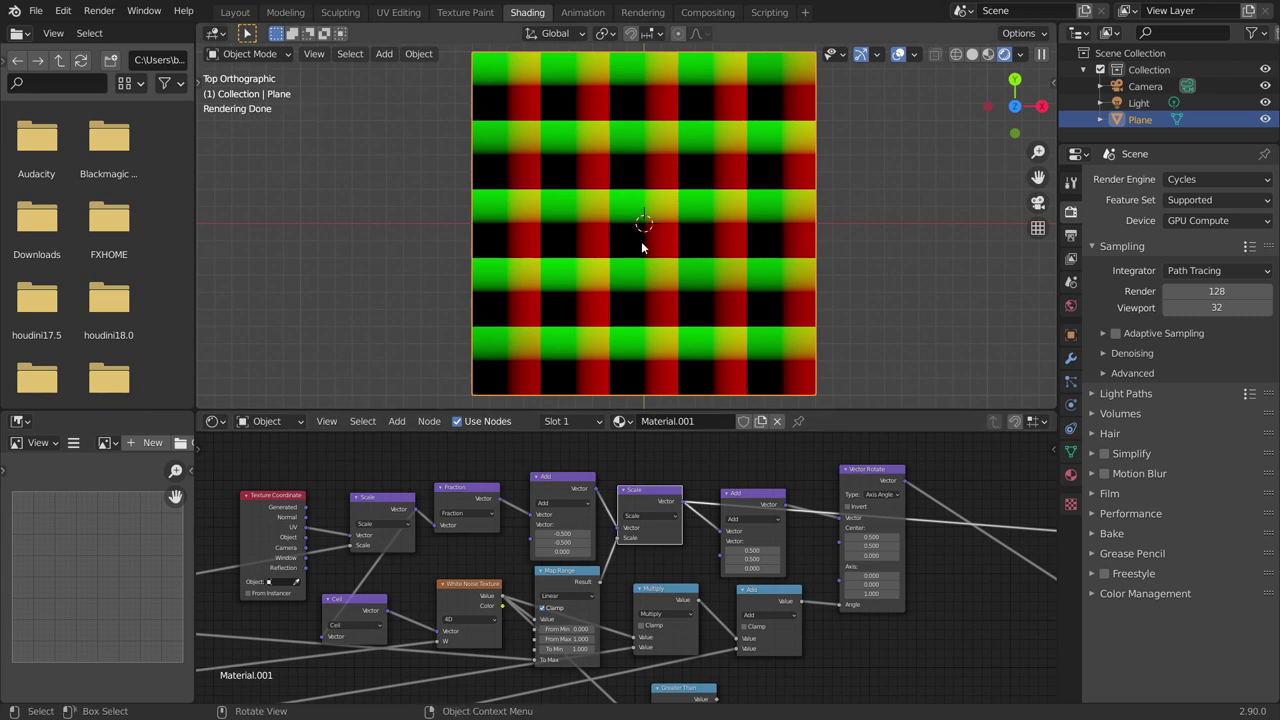
- Preview the second vector Add node's output, then the Vector Rotate node's output across the tiles
left_click(752, 500, "ctrl+shift")
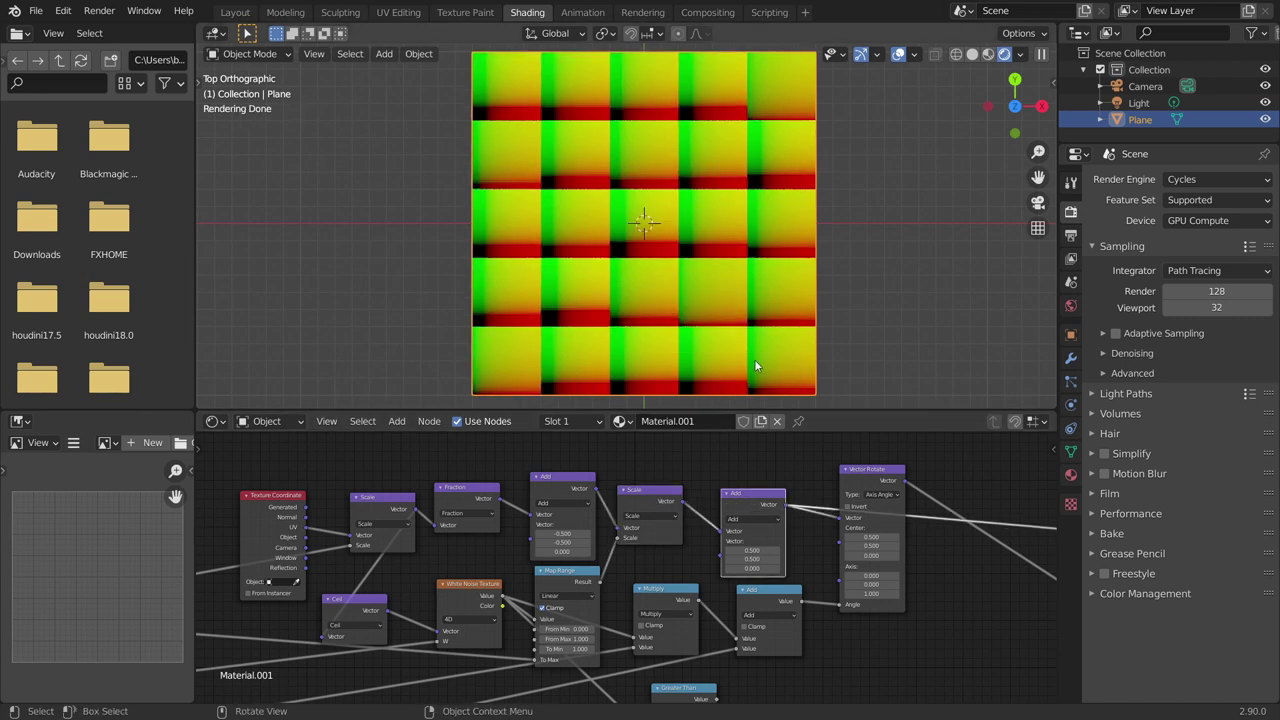
middle_click_drag(867, 507, 696, 505)
left_click(700, 478, "ctrl+shift")
middle_click_drag(628, 567, 710, 488)
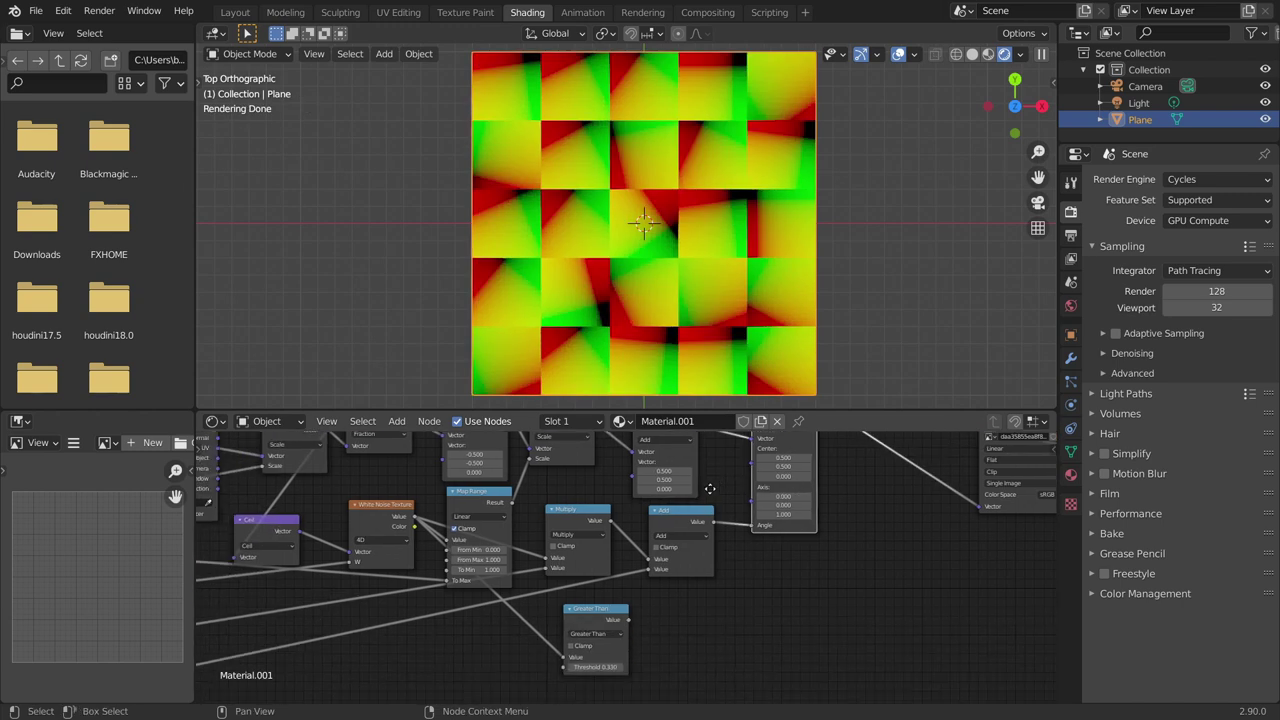
- Vary the Value node that feeds the rotation's Add node, then undo the last change to it
middle_click_drag(441, 566, 772, 548)
mouse_move(379, 590)
left_mouse_down()
mouse_move(420, 590)
mouse_move(368, 590)
left_mouse_up()
middle_click_drag(401, 681, 434, 611)
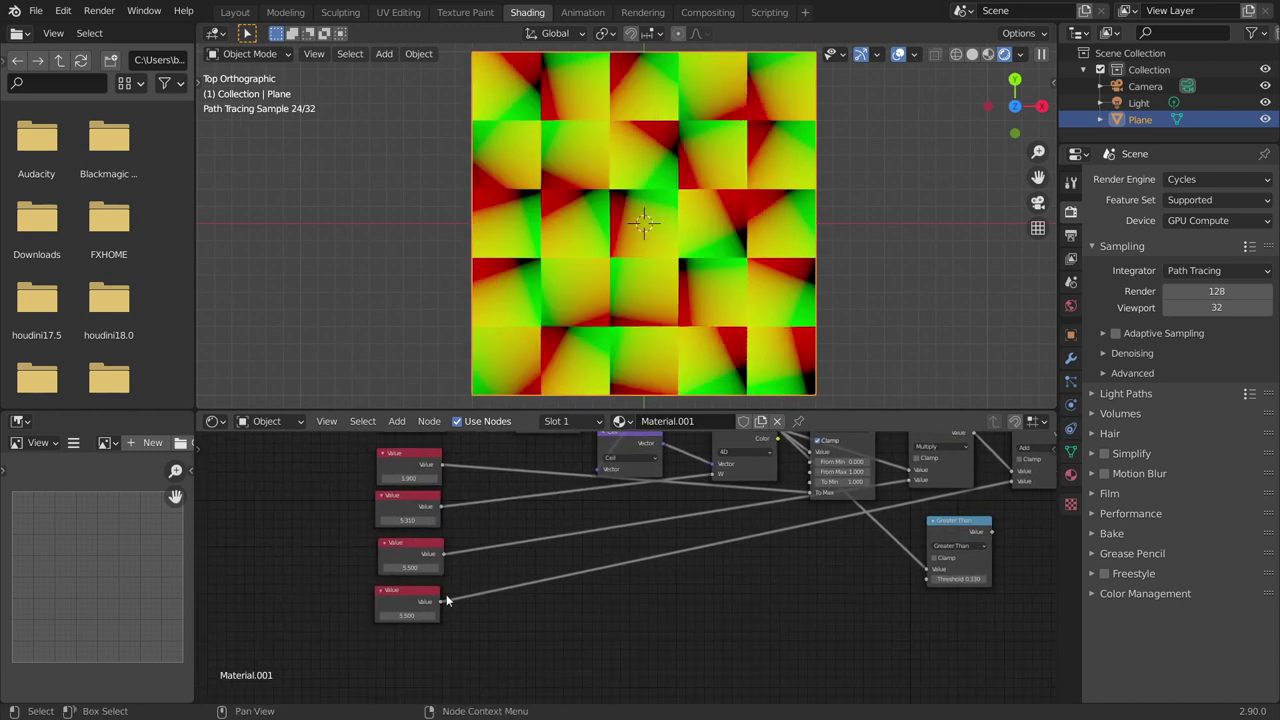
left_click_drag(407, 615, 440, 615, "shift")
key("ctrl+z")
- Preview the leaf image's Color output and move the image node slightly up, further from Vector Rotate
middle_click_drag(869, 540, 369, 646)
middle_click_drag(887, 448, 666, 585)
left_click(665, 580, "ctrl+shift")
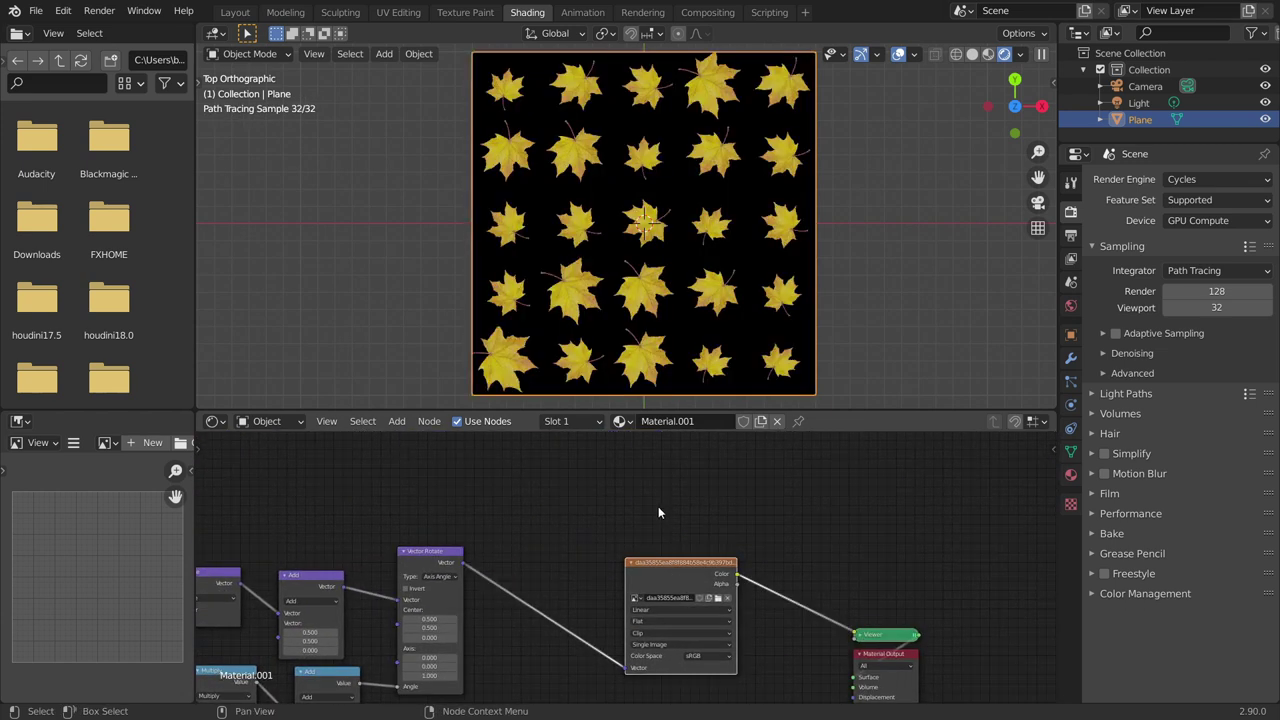
scroll(614, 544, "up", 2)
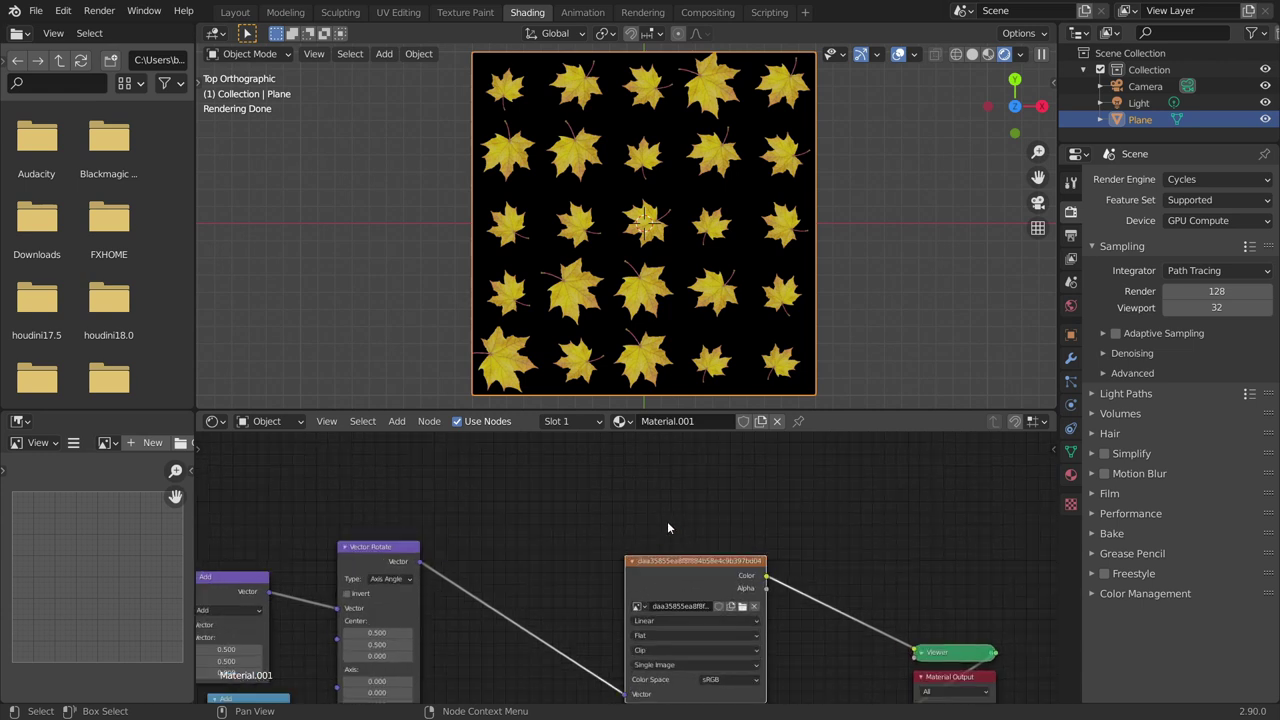
left_click_drag(638, 588, 664, 535)
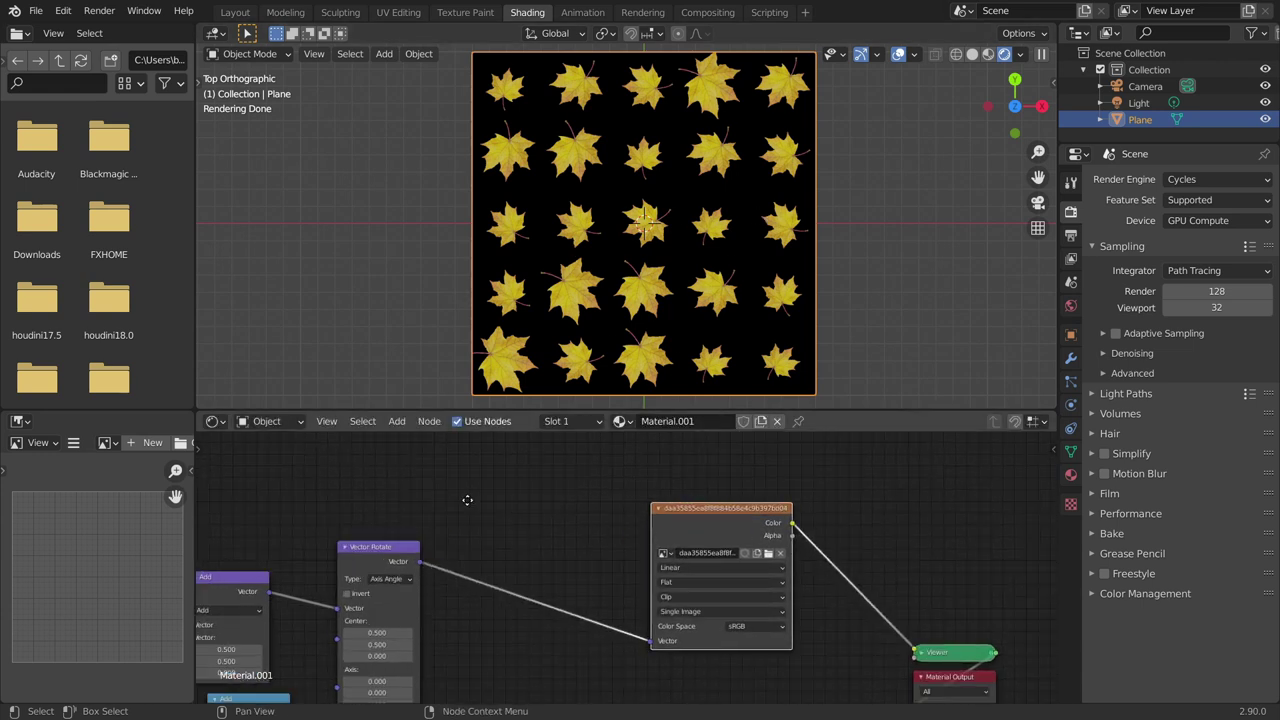
- Duplicate the second Scale node and insert the copy between Vector Rotate and the leaf image node
middle_click_drag(263, 562, 473, 531)
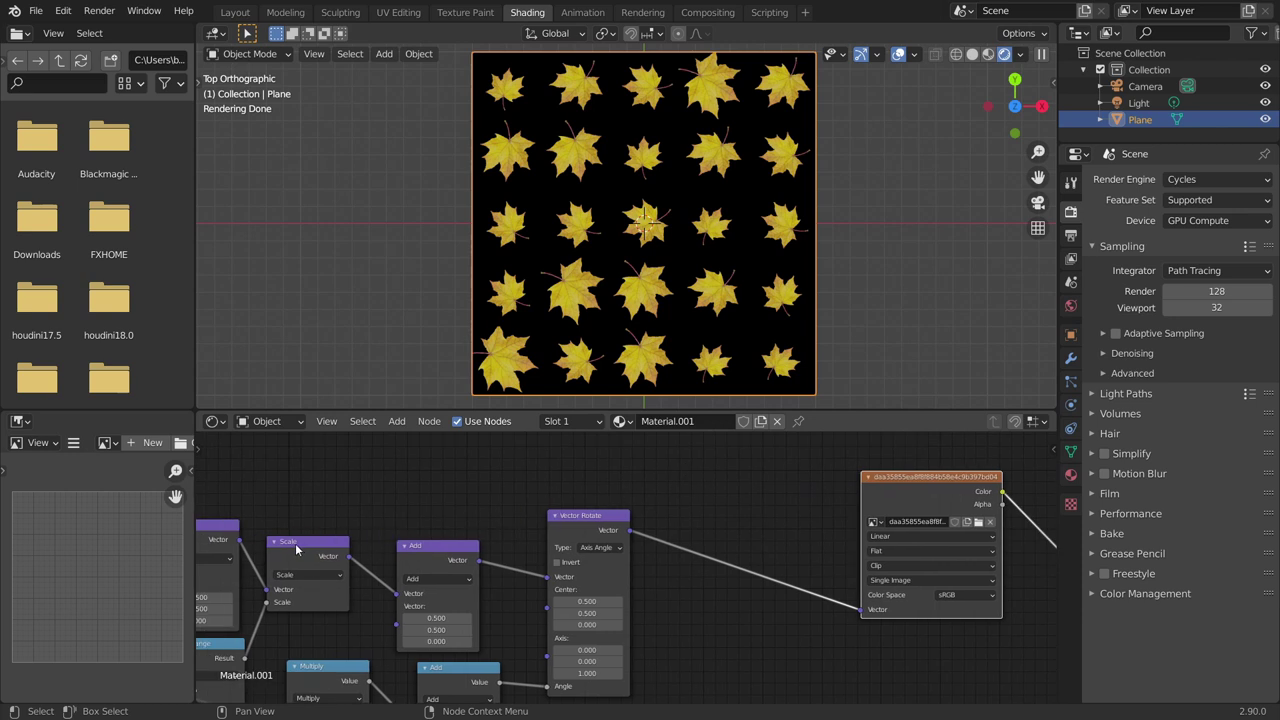
left_click_drag(295, 543, 305, 523)
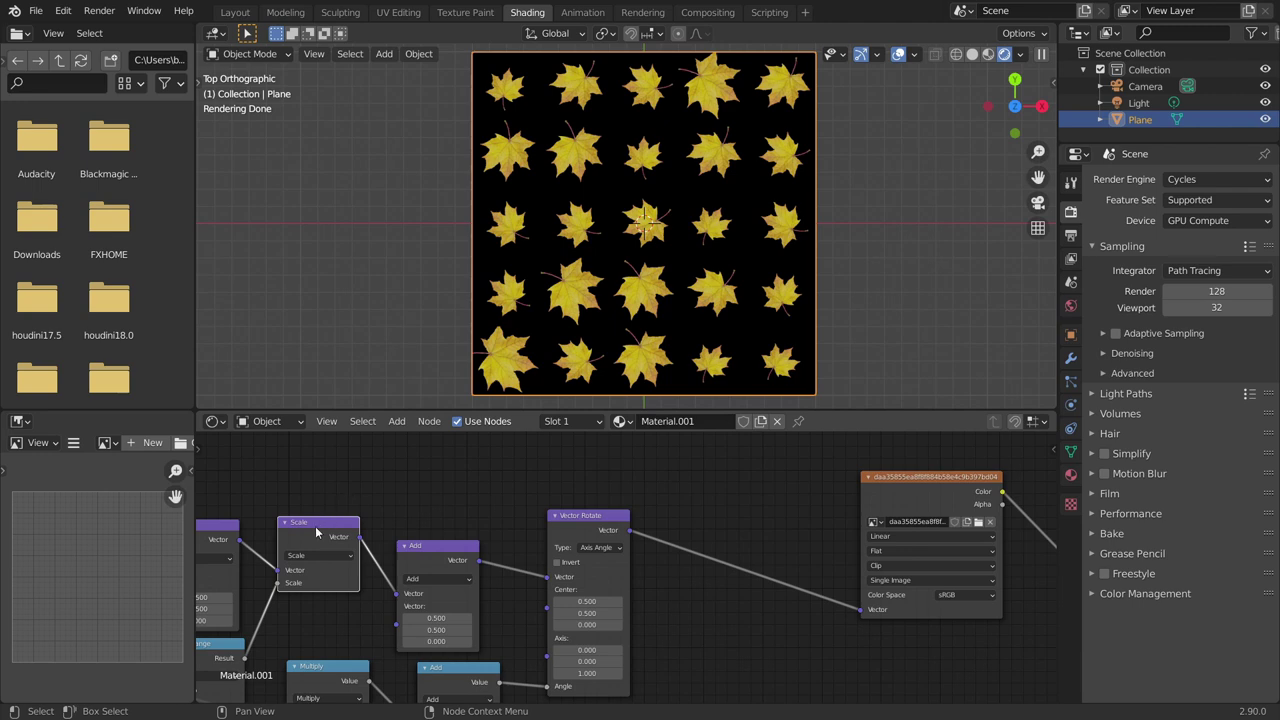
key("shift+d")
left_click(739, 532)
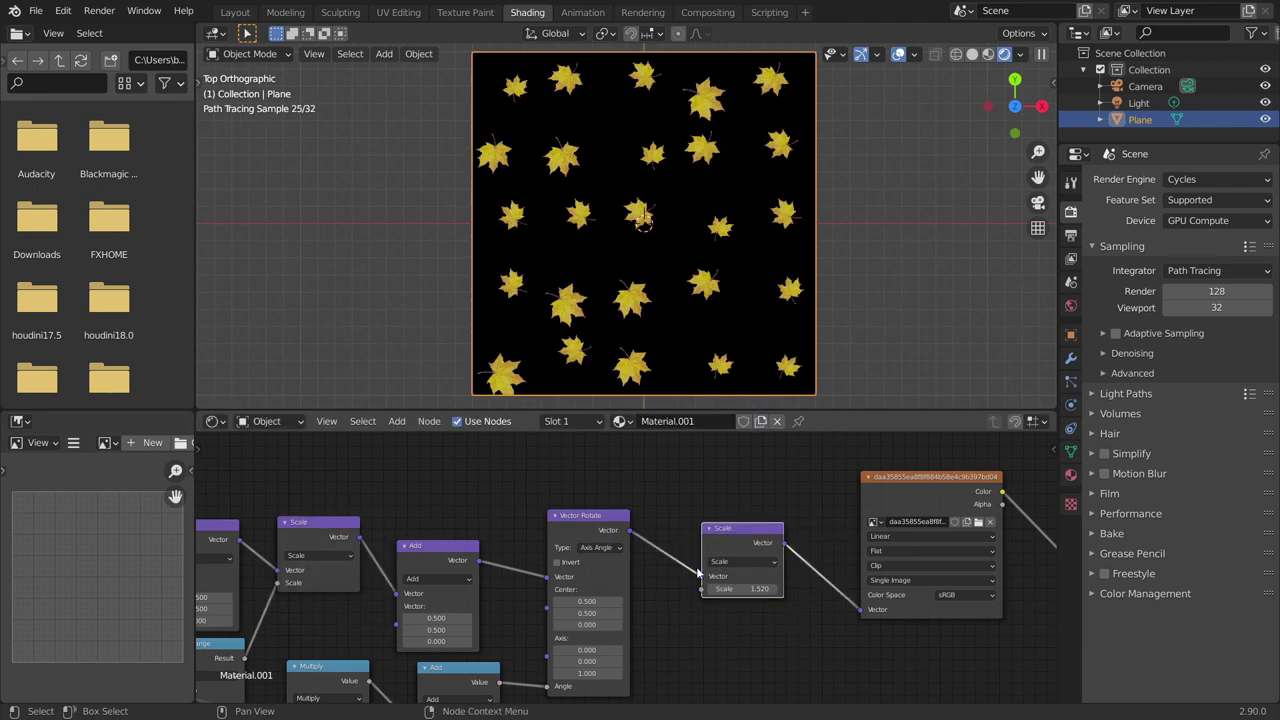
- Connect the Greater Than output to the Scale input of the new Scale node and preview that node's output
middle_click_drag(479, 556, 553, 491)
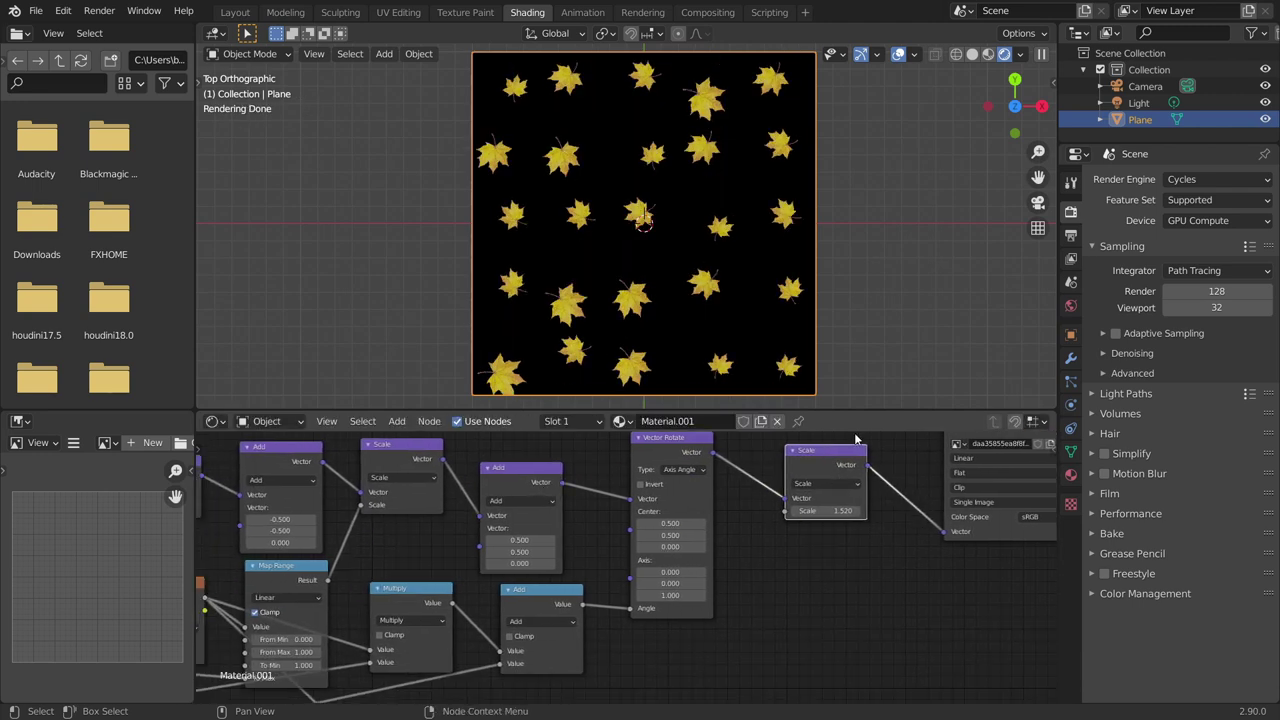
scroll(600, 541, "down", 2)
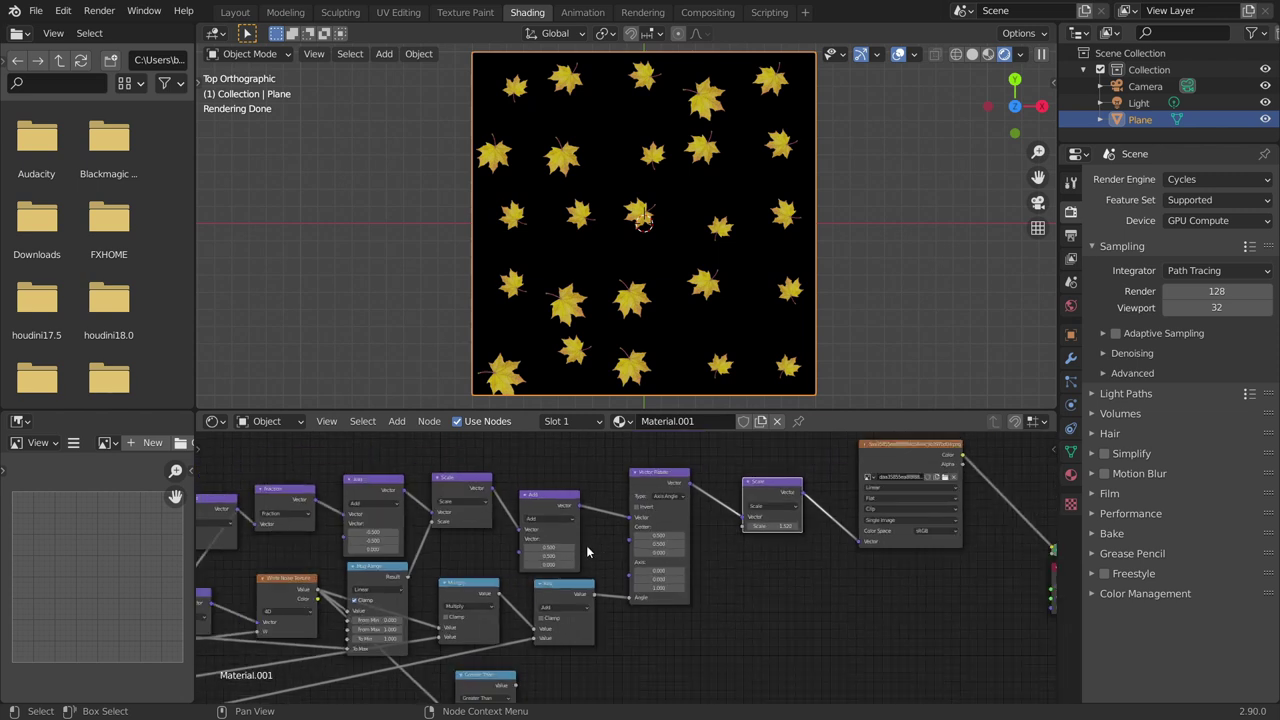
scroll(755, 514, "up", 4)
scroll(721, 536, "down", 3)
middle_click_drag(539, 609, 538, 554)
left_click_drag(506, 634, 537, 652)
right_click_drag(537, 652, 790, 473, "alt")
middle_click_drag(790, 473, 669, 511)
left_click(672, 512, "ctrl+shift")
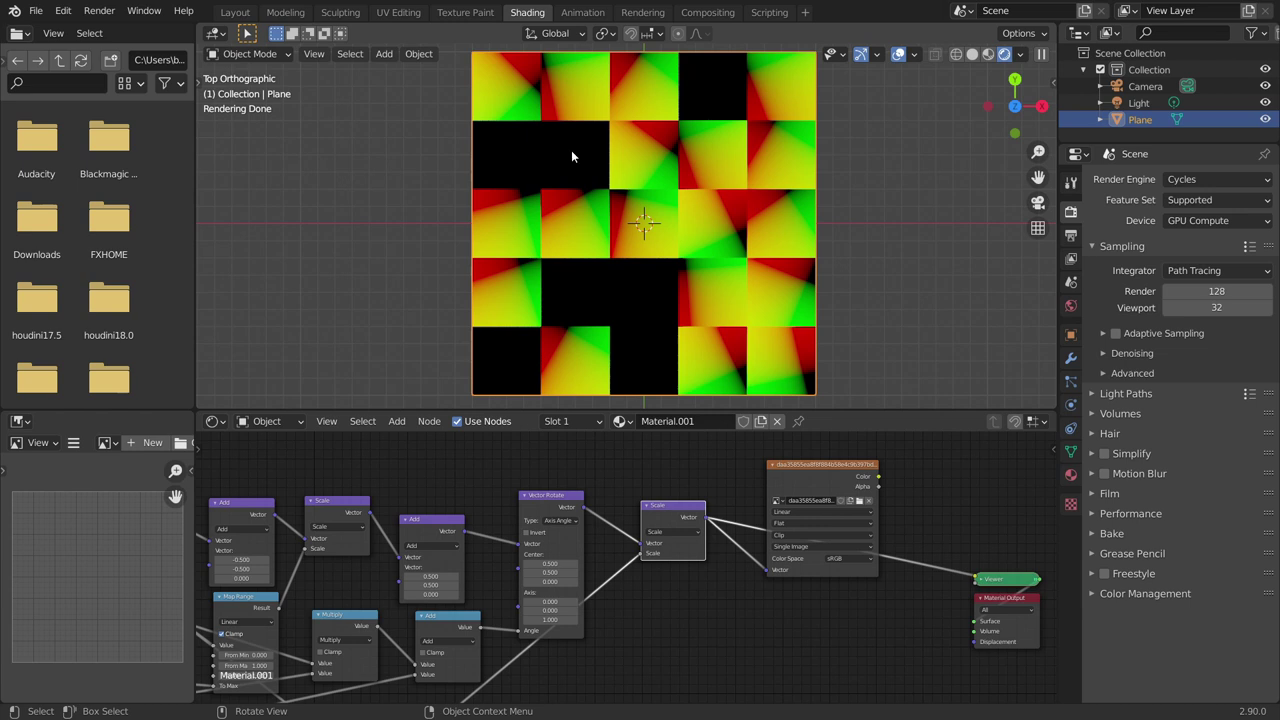
- Preview the leaf image's Color output with the masked tiles and move the new Scale and image nodes closer to Vector Rotate
left_click(835, 470, "ctrl+shift")
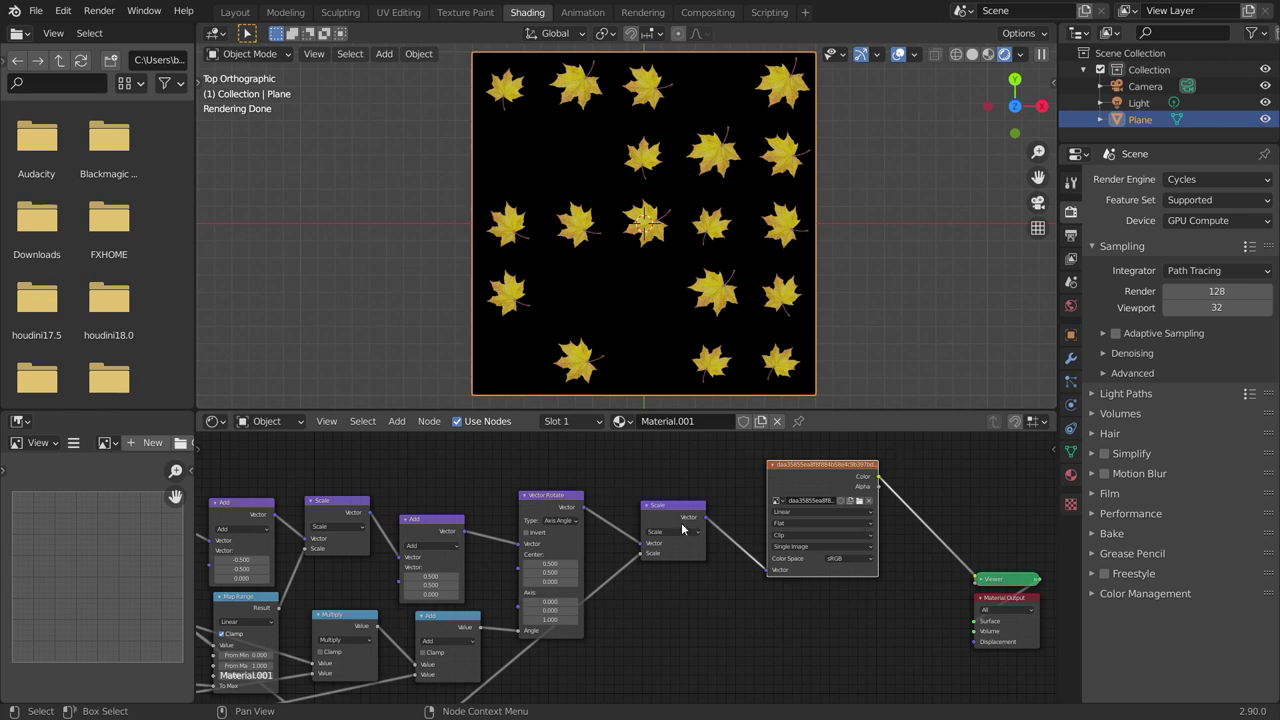
left_click_drag(681, 522, 654, 516)
left_click_drag(824, 469, 762, 498)
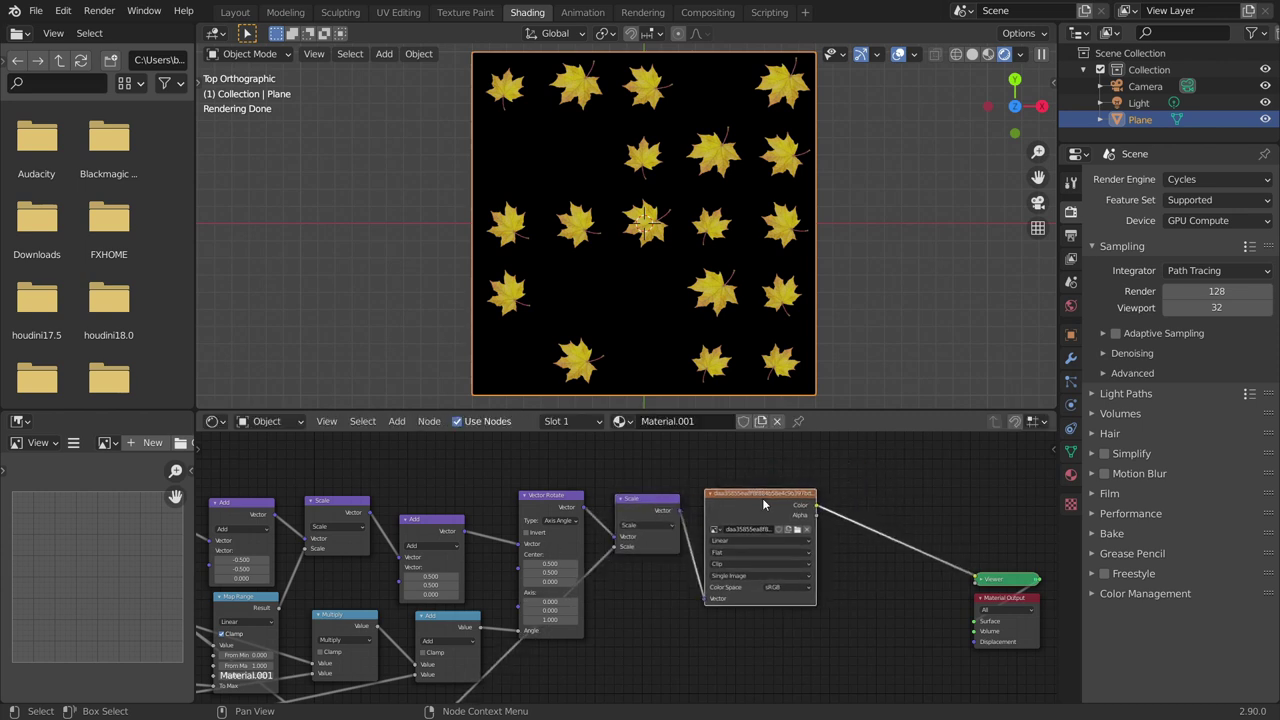
scroll(596, 499, "down", 4)
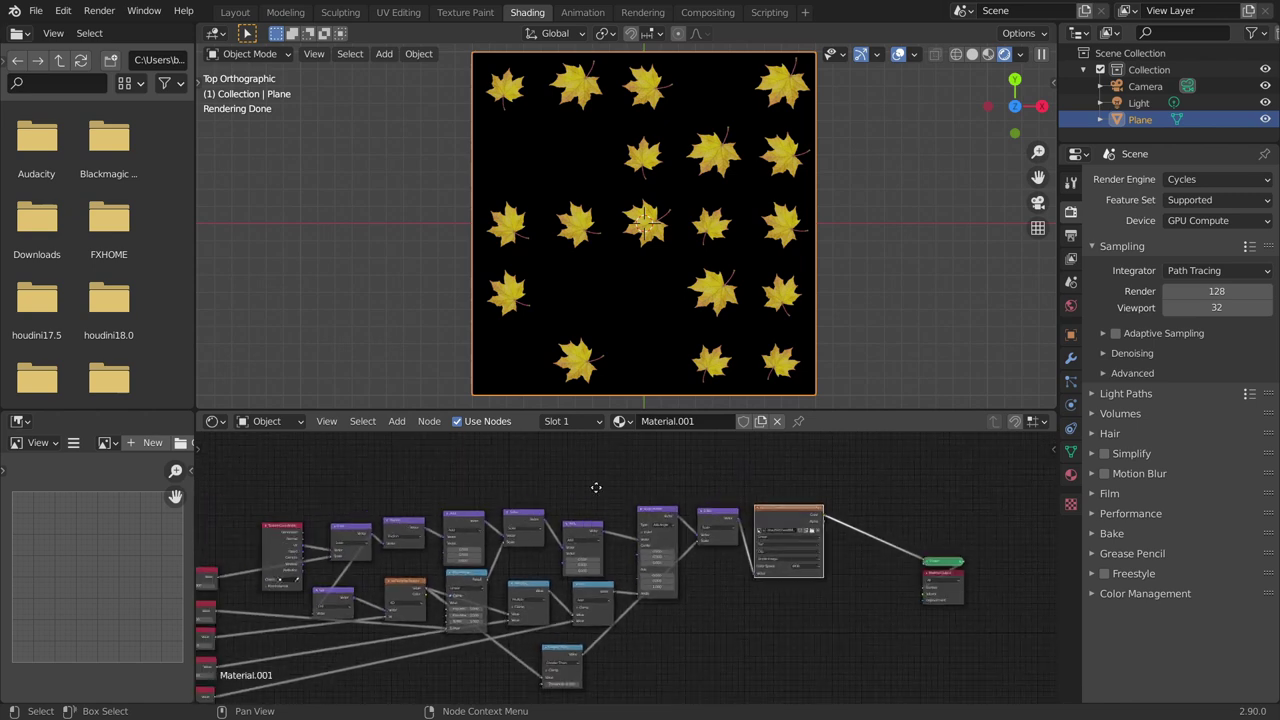
scroll(588, 503, "up", 2)
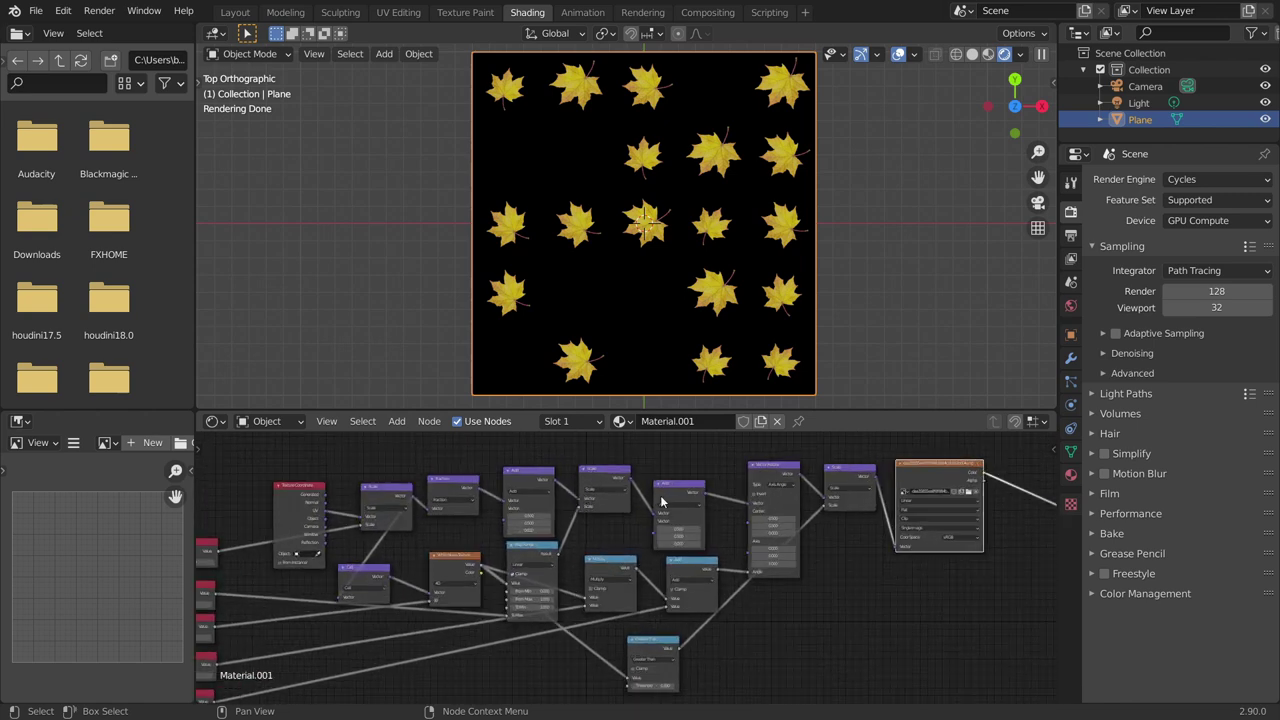
scroll(668, 262, "down", 3)
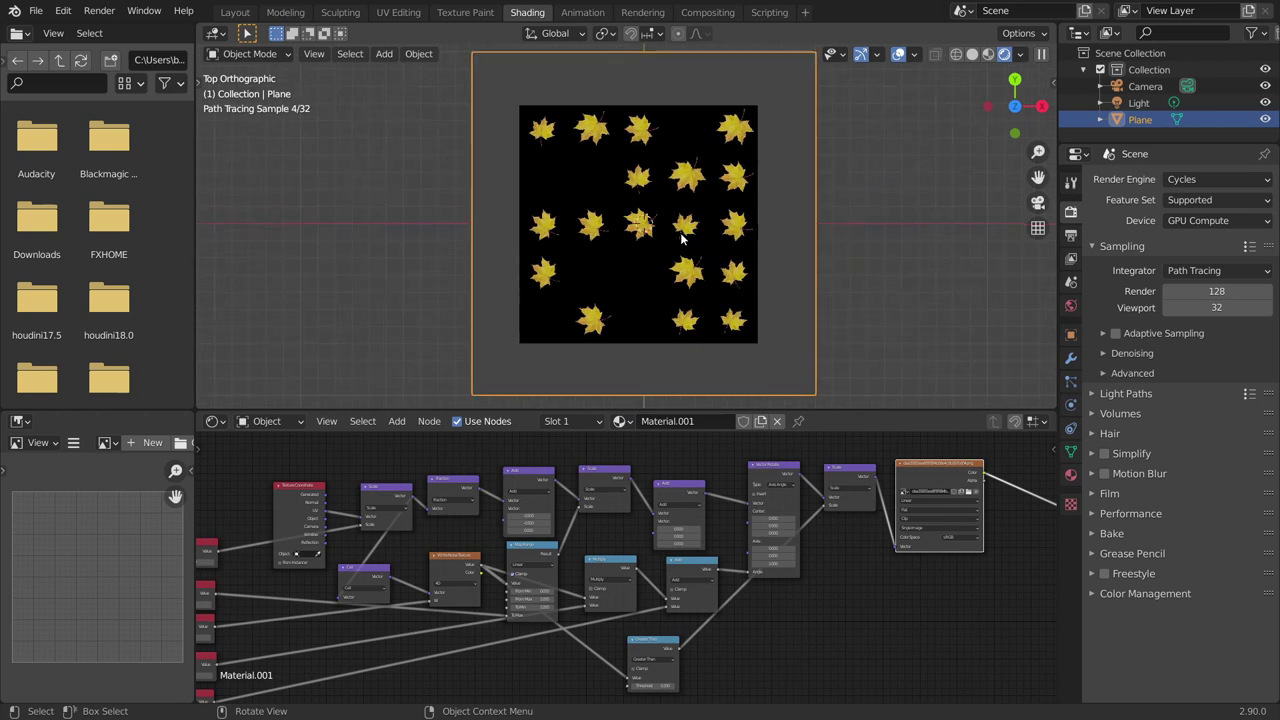
scroll(700, 300, "up", 5)
scroll(750, 350, "down", 5)
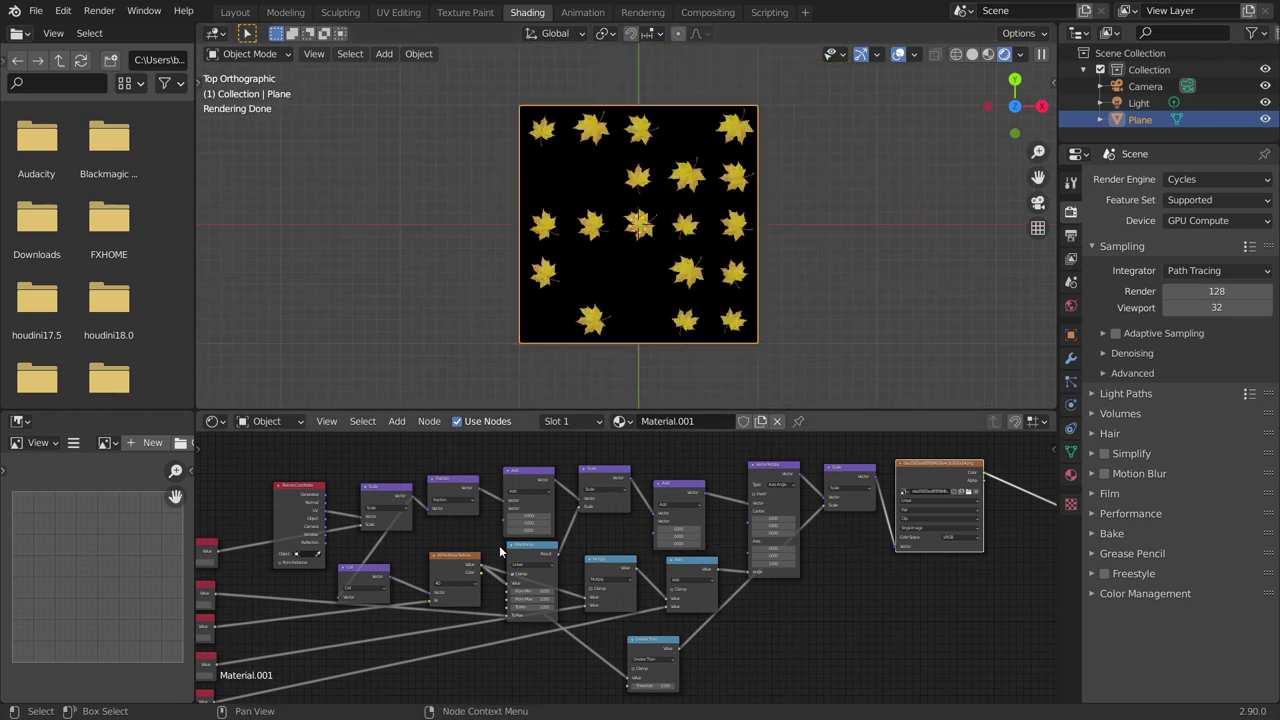
- Duplicate the lowest Value node and connect the copy to the Greater Than node's Threshold
middle_click_drag(474, 549, 468, 526)
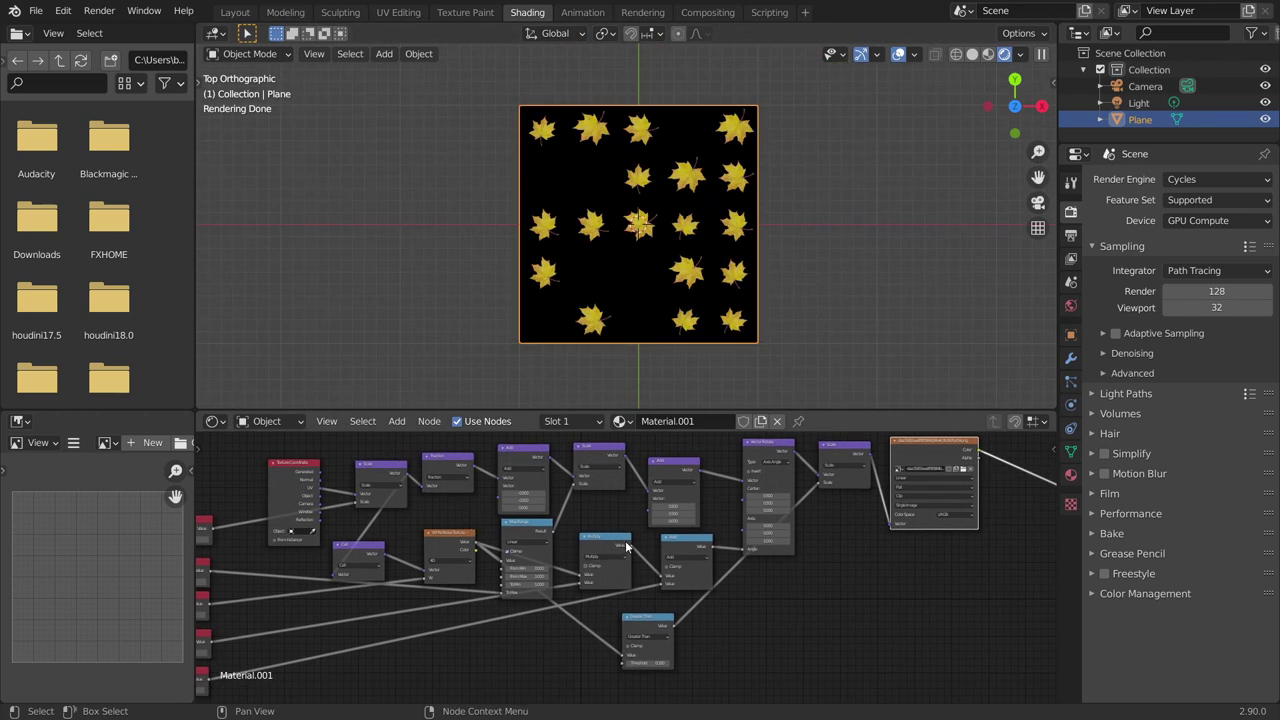
middle_click_drag(490, 619, 772, 504)
scroll(565, 546, "up", 4)
left_click(406, 557)
key("shift+d")
left_click(400, 628)
middle_click_drag(521, 643, 404, 636)
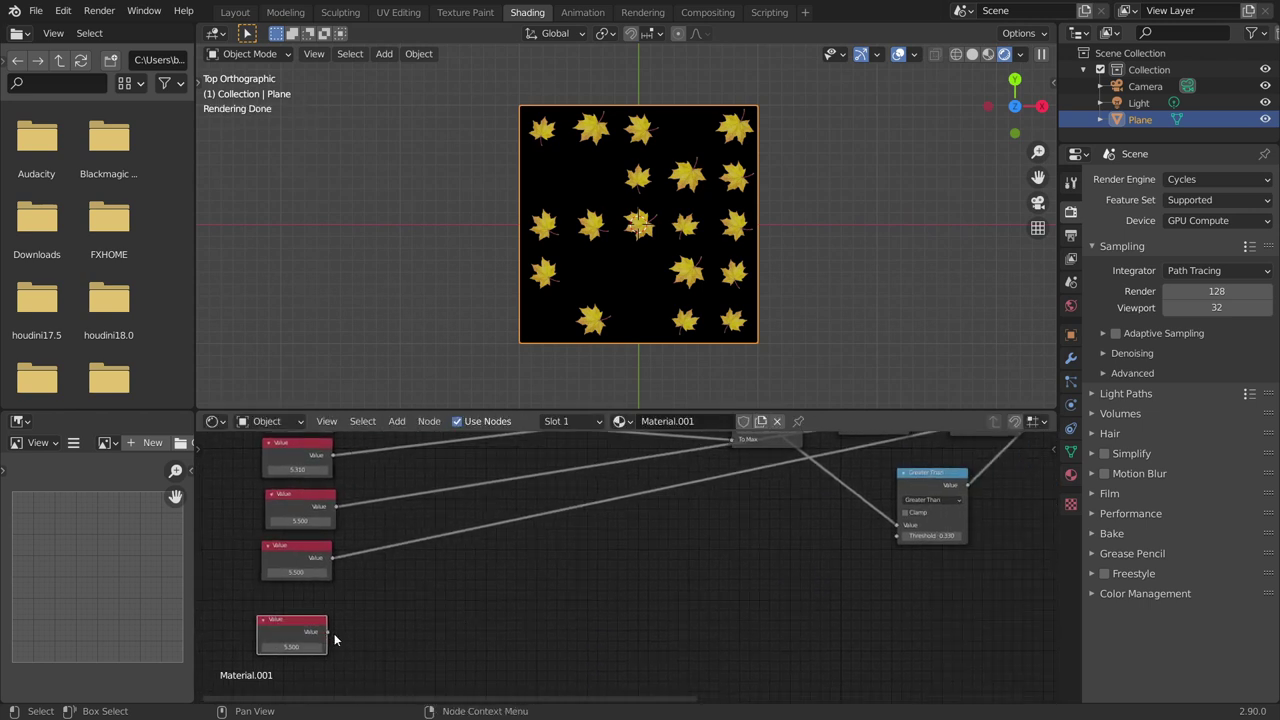
left_click_drag(329, 632, 901, 540)
left_click_drag(329, 632, 897, 536)
- Set the new threshold Value node to 0.5, then raise it slightly to hide more leaves
scroll(638, 571, "left", 5, "ctrl")
left_click(508, 618)
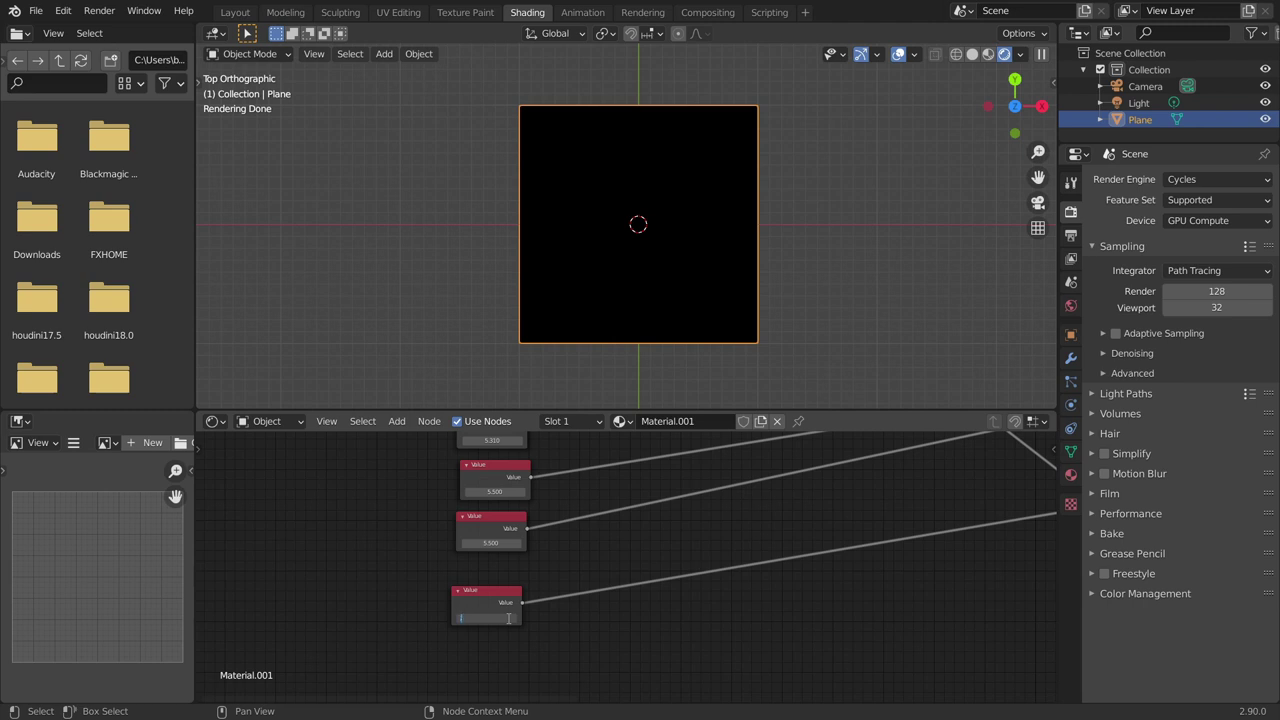
type(".5")
key("Return")
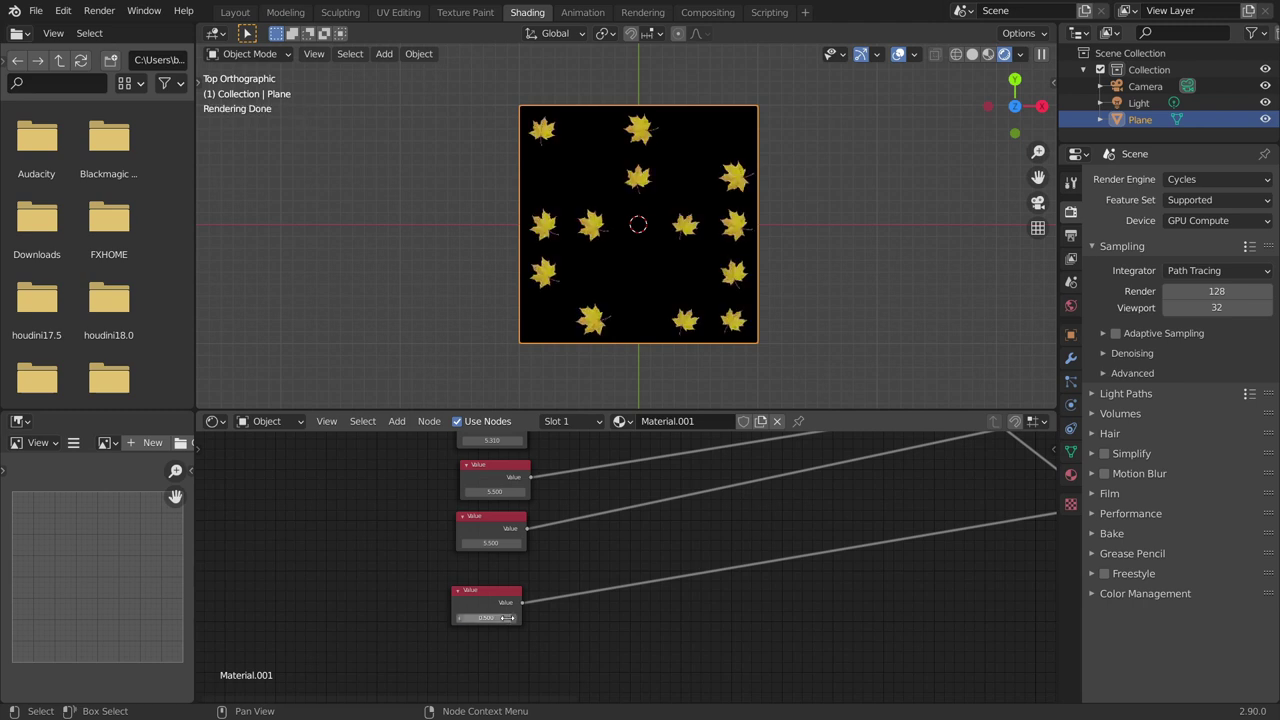
mouse_move(509, 618)
left_mouse_down("shift")
mouse_move(541, 618)
mouse_move(450, 618)
mouse_move(511, 617)
left_mouse_up("shift")
- Group the processing nodes, leaving out Texture Coordinate, the Value nodes, the image and the outputs, then leave the group
key("Home")
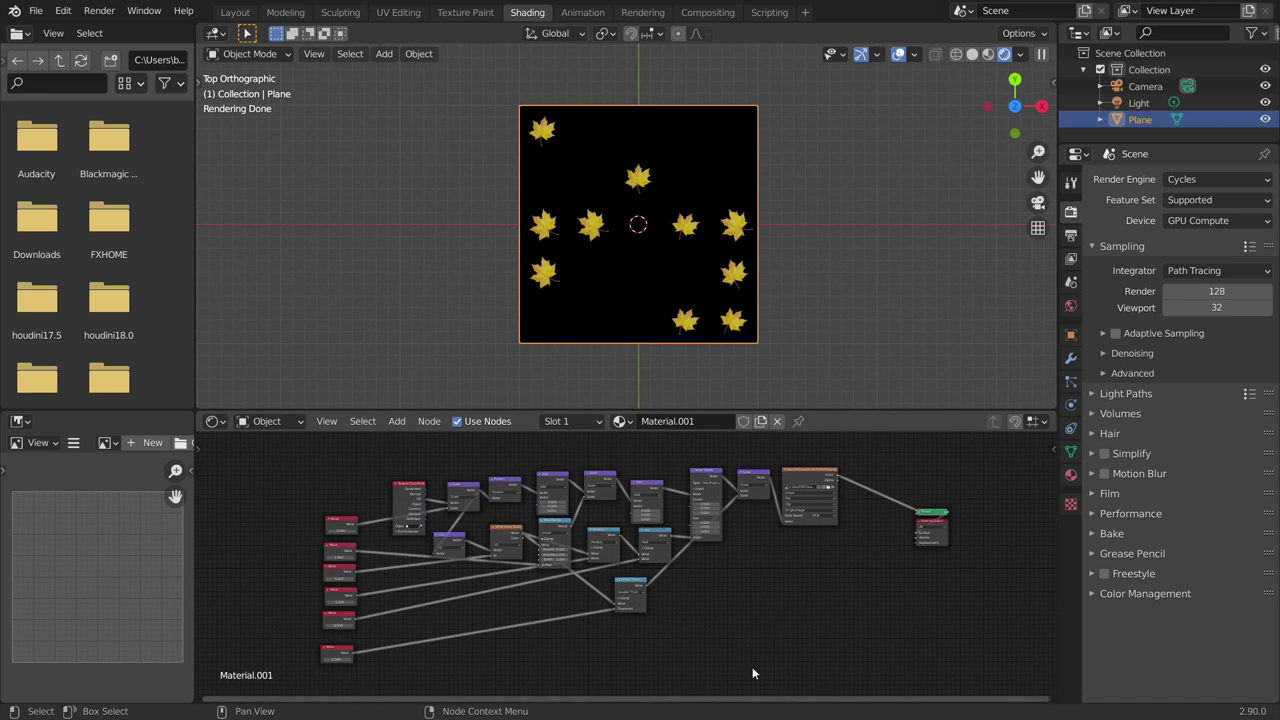
left_click_drag(753, 668, 394, 450)
scroll(405, 495, "up", 6)
middle_click_drag(402, 480, 585, 528)
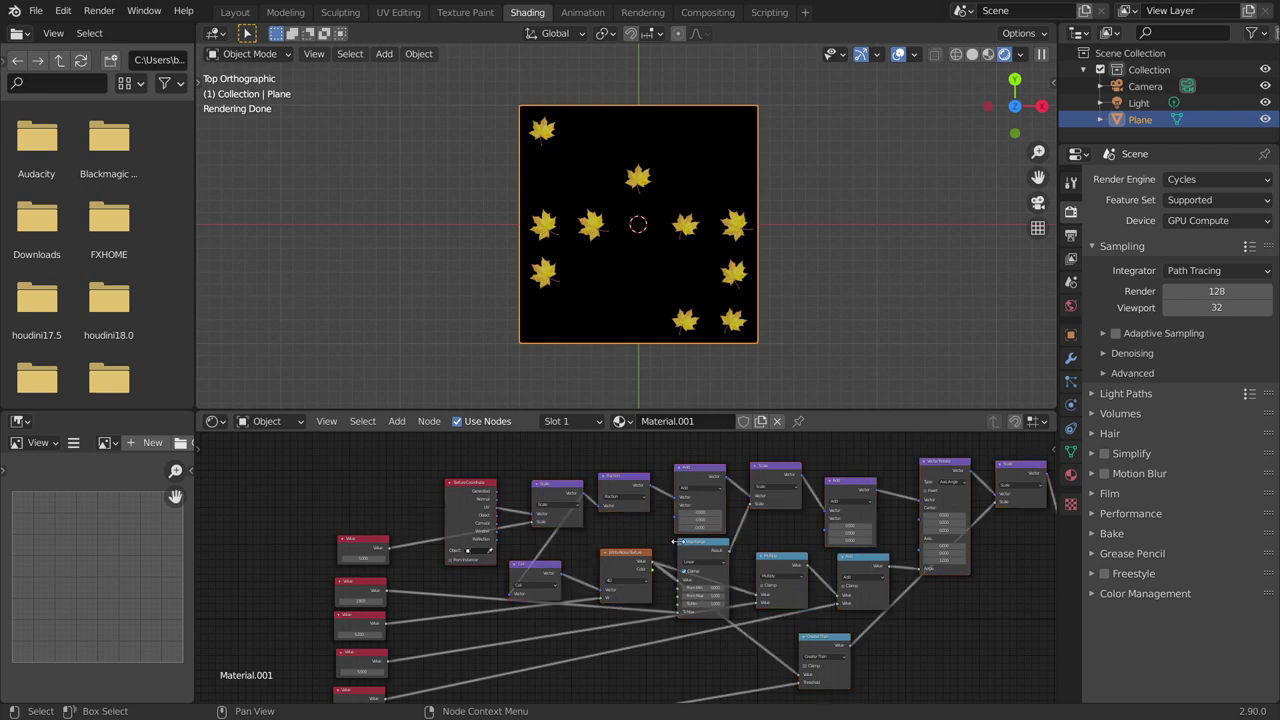
scroll(868, 473, "down", 2)
left_click_drag(878, 470, 563, 668)
key("ctrl+g")
left_click(995, 420)
- Reposition the nodes around the new group and remove the loose Value nodes, leaving the group's own input values in use
scroll(763, 526, "up", 2)
key("g")
left_click(891, 475)
scroll(766, 520, "down", 6)
left_click_drag(686, 682, 462, 530)
key("g")
left_click(686, 478)
scroll(770, 520, "up", 3)
middle_click_drag(756, 508, 650, 512)
left_click_drag(573, 662, 653, 470)
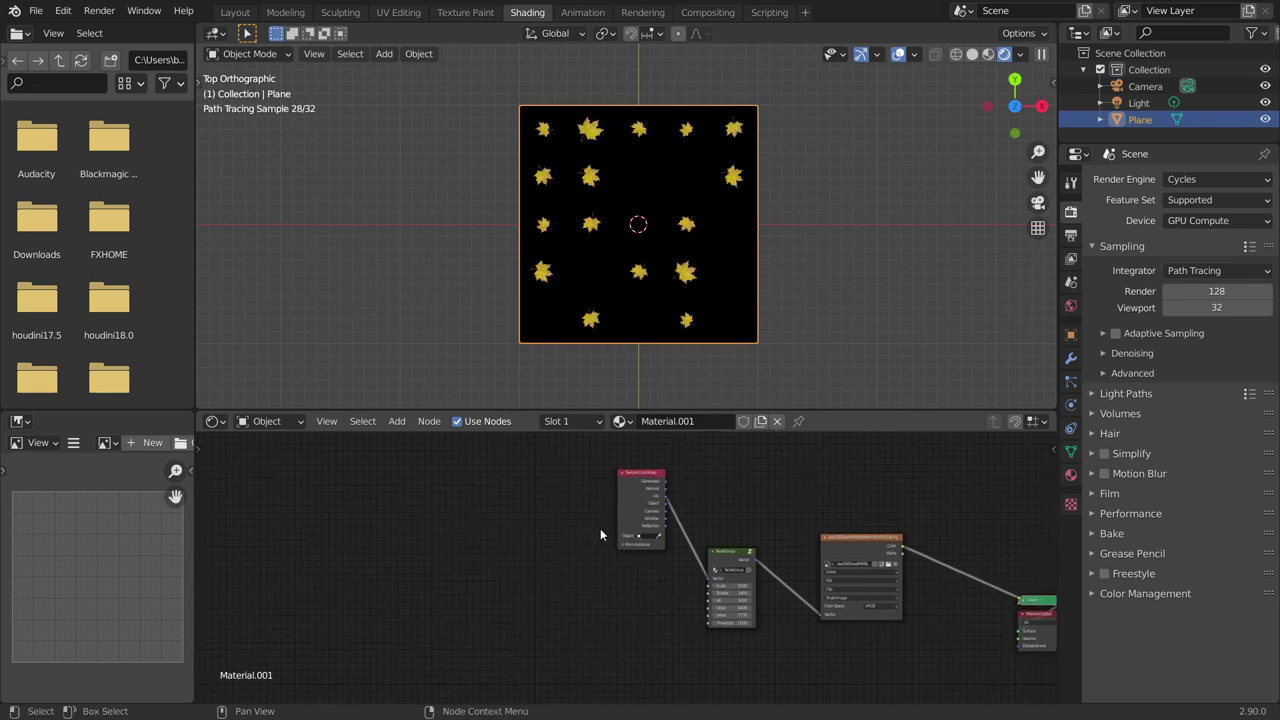
- Move the image, Viewer and Material Output nodes closer together beside the node group
left_click(631, 490)
scroll(618, 522, "up", 4)
middle_click_drag(790, 530, 527, 536)
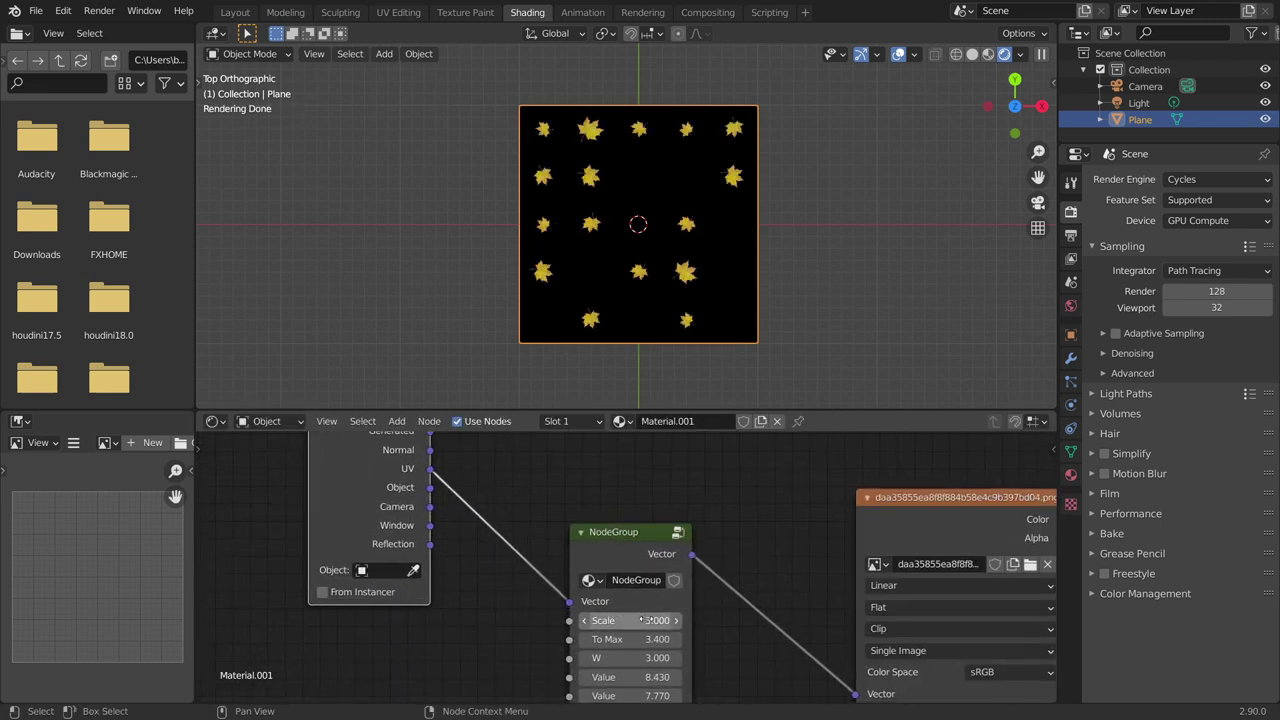
middle_click_drag(621, 616, 571, 547)
middle_click_drag(673, 547, 410, 596)
left_click_drag(682, 484, 536, 508)
scroll(603, 532, "down", 8)
left_click_drag(783, 649, 696, 553)
scroll(903, 543, "up", 8)
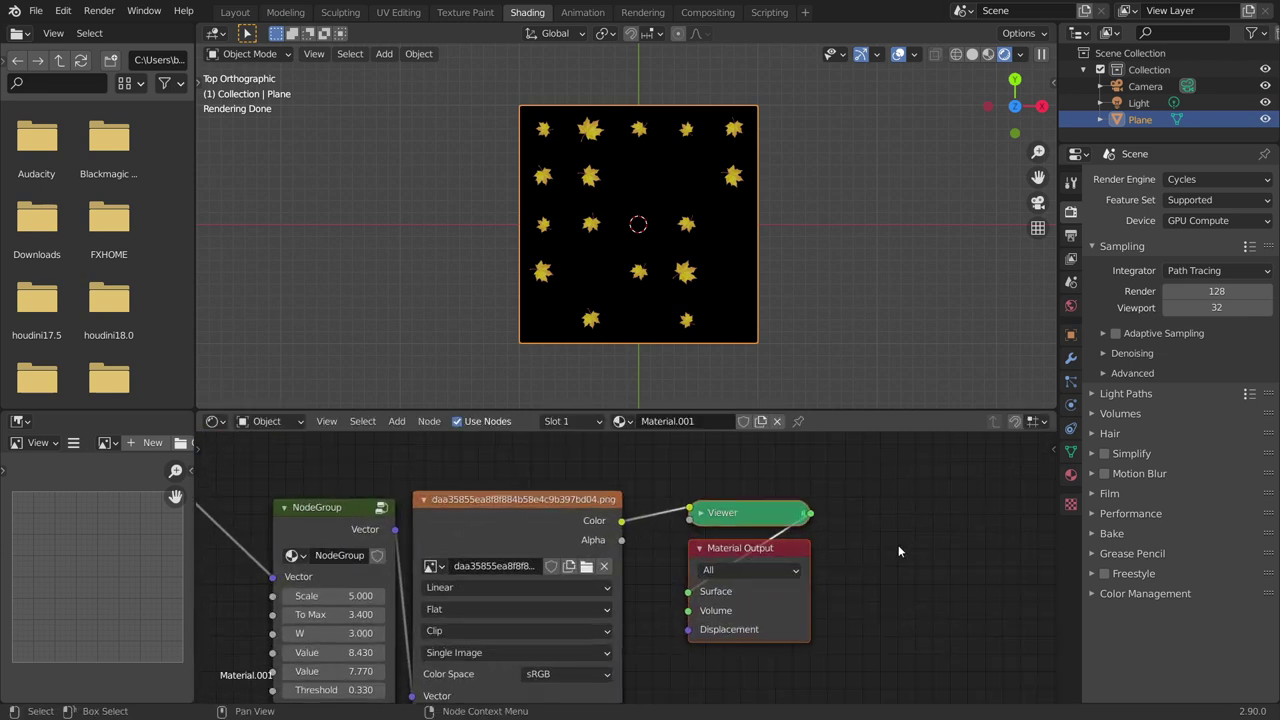
middle_click_drag(330, 521, 568, 499)
left_click_drag(568, 503, 490, 508)
scroll(640, 506, "down", 5)
- Move the leaf image node up, duplicate it below and load Daco_4317681.png from the Desktop into the copy
left_click_drag(699, 508, 692, 459)
key("shift+d")
left_click(695, 607)
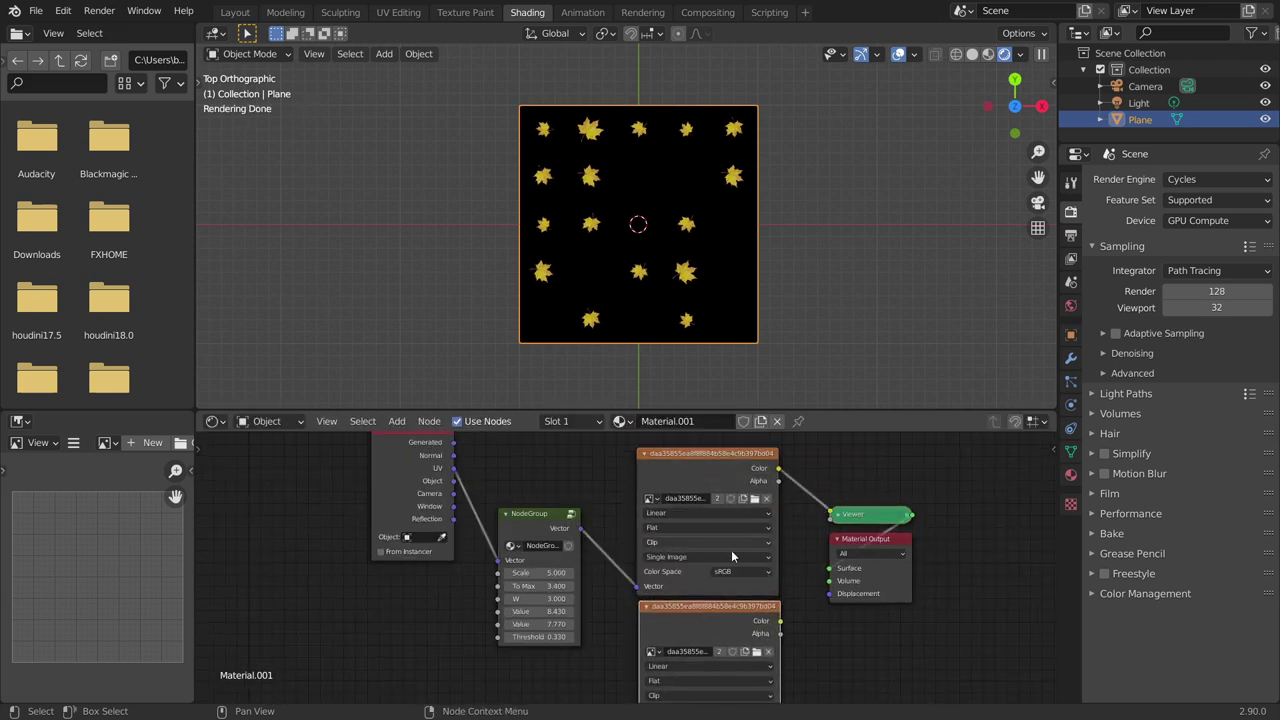
middle_click_drag(629, 655, 629, 575)
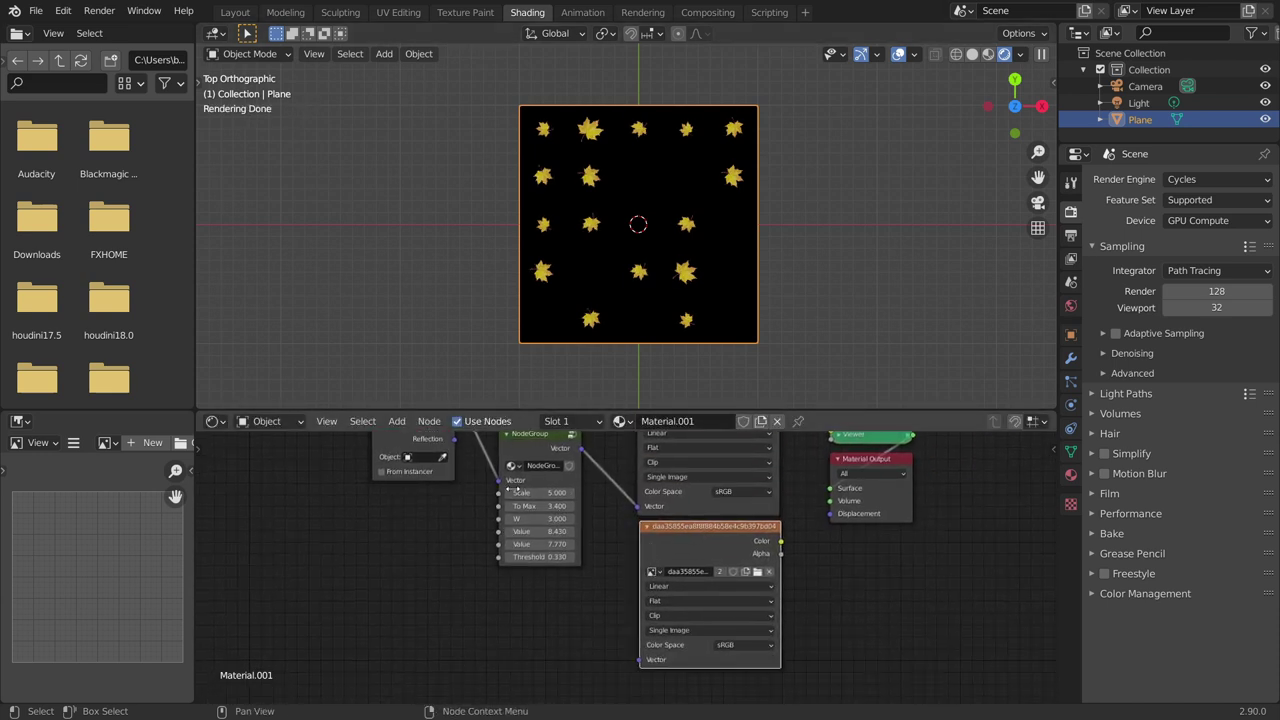
left_click(757, 571)
scroll(563, 403, "down", 3)
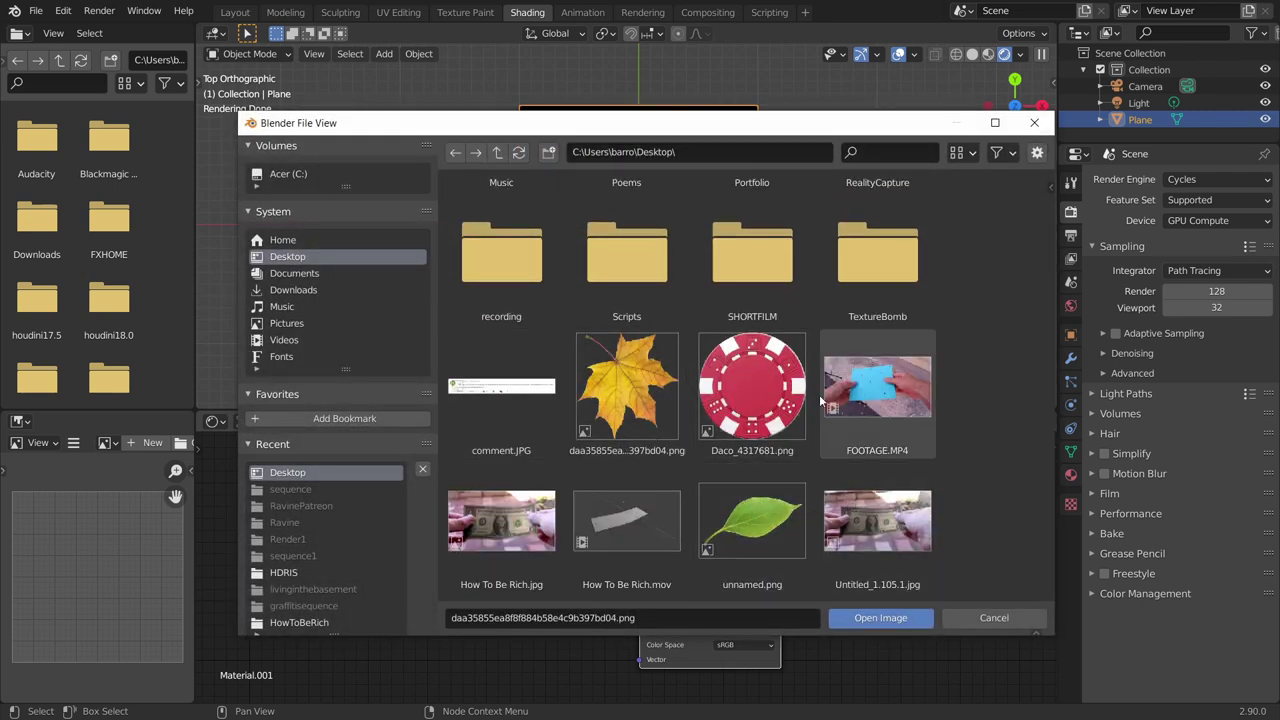
double_click(768, 402)
- Connect the node group's Vector output to the Daco_4317681.png image node and preview its Color output
middle_click_drag(573, 527, 616, 569)
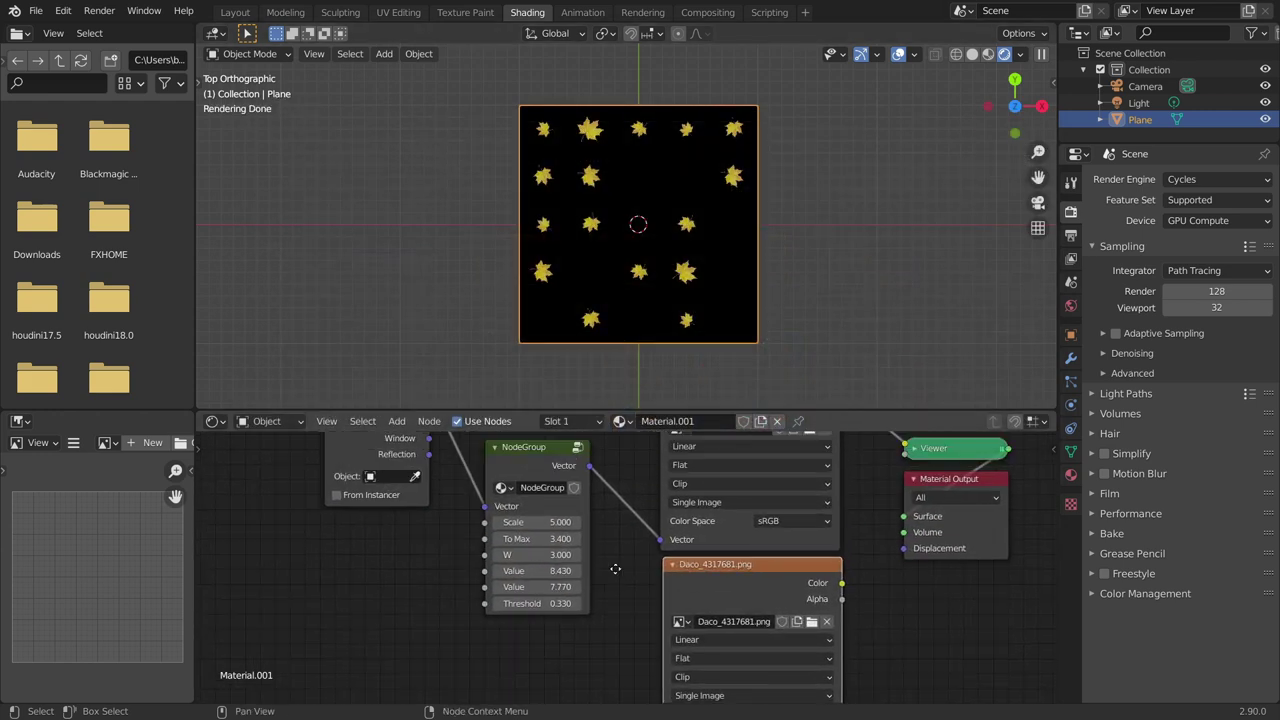
mouse_move(610, 505)
middle_mouse_down()
mouse_move(586, 510)
mouse_move(614, 523)
middle_mouse_up()
right_click_drag(576, 470, 656, 603, "alt")
left_click(722, 560, "ctrl+shift")
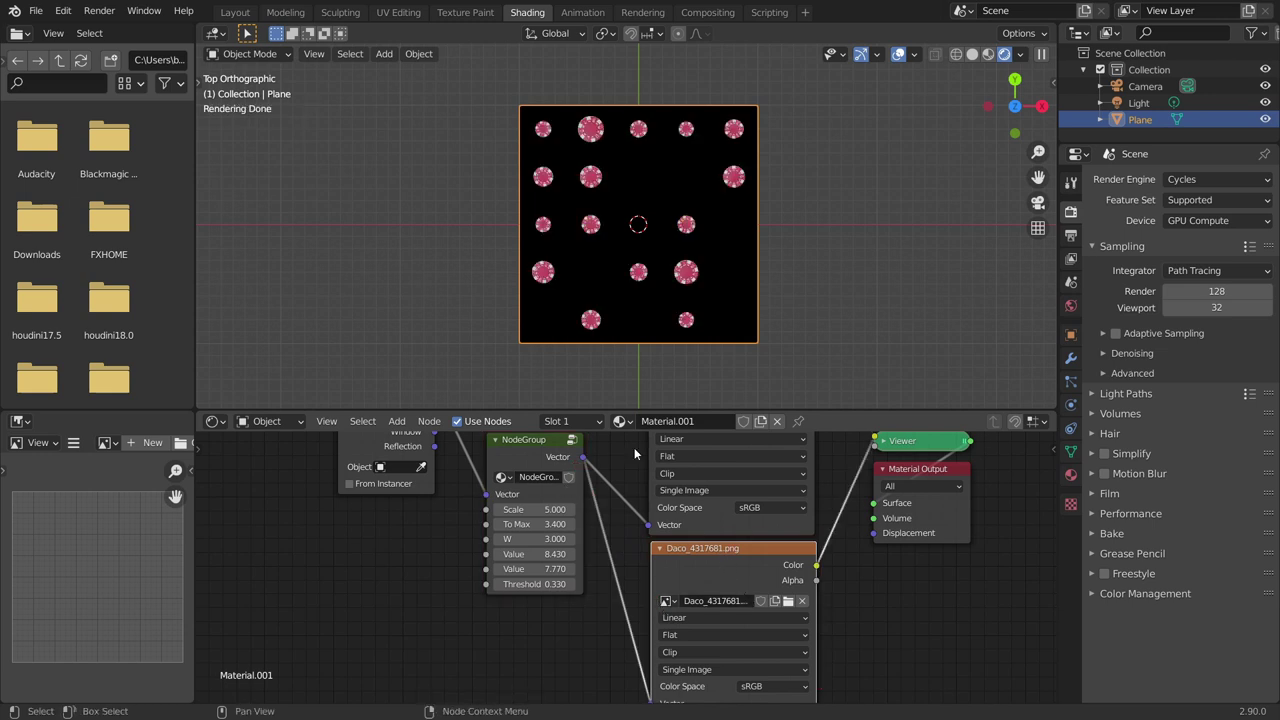
- Preview the leaf image and the poker chip image in turn, then cut the link from the node group to the chip image
middle_click_drag(698, 457, 641, 562)
left_click(655, 474, "ctrl+shift")
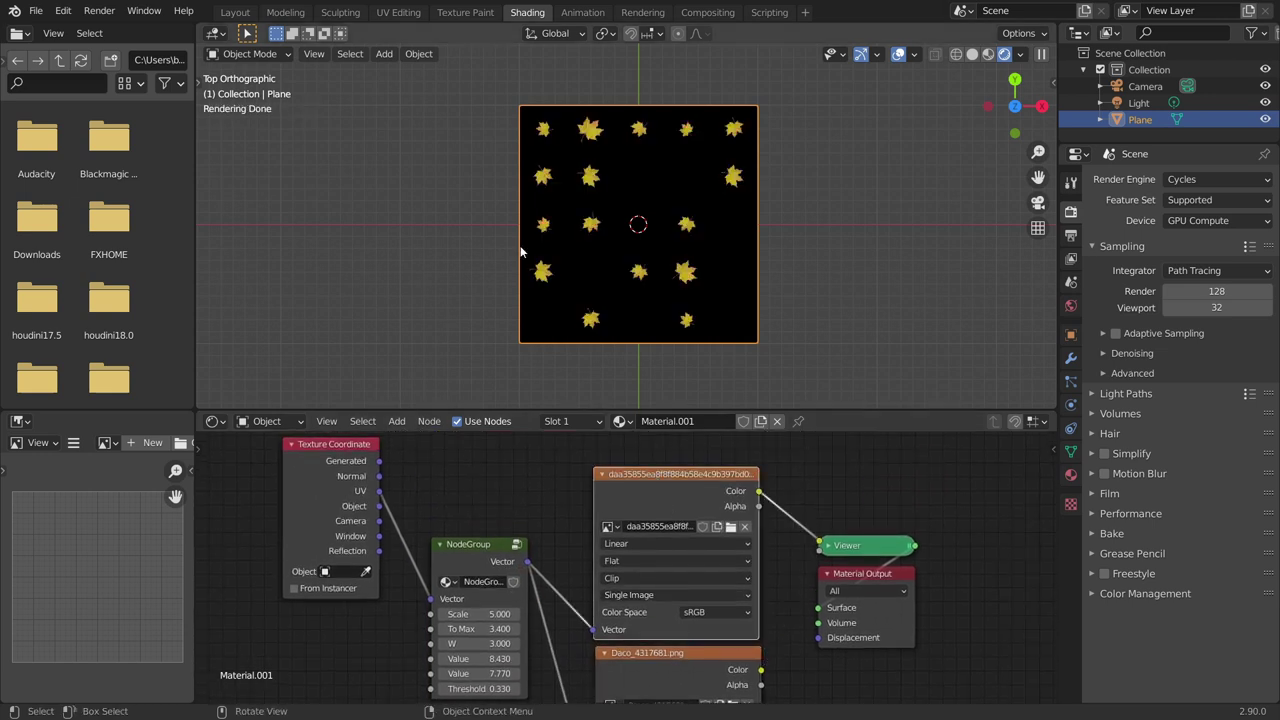
scroll(548, 221, "up", 2)
middle_click_drag(632, 623, 654, 526)
left_click(673, 560, "ctrl+shift")
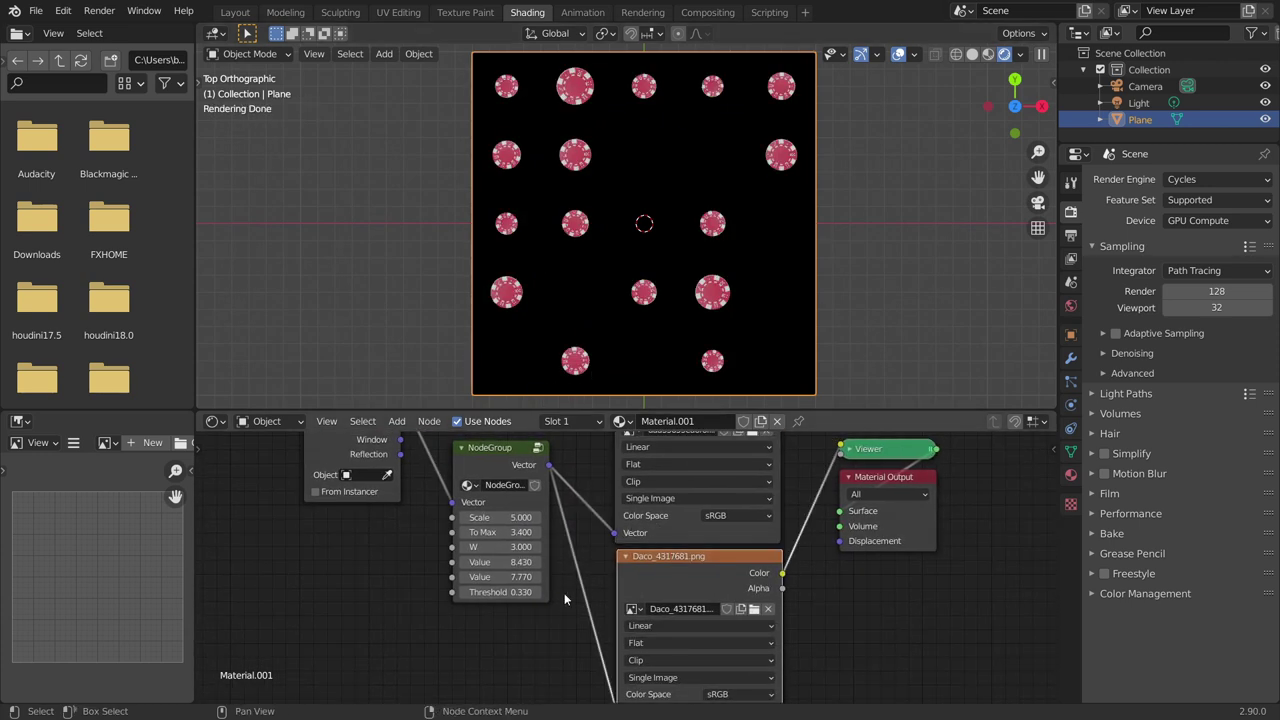
right_click_drag(562, 600, 598, 557, "ctrl")
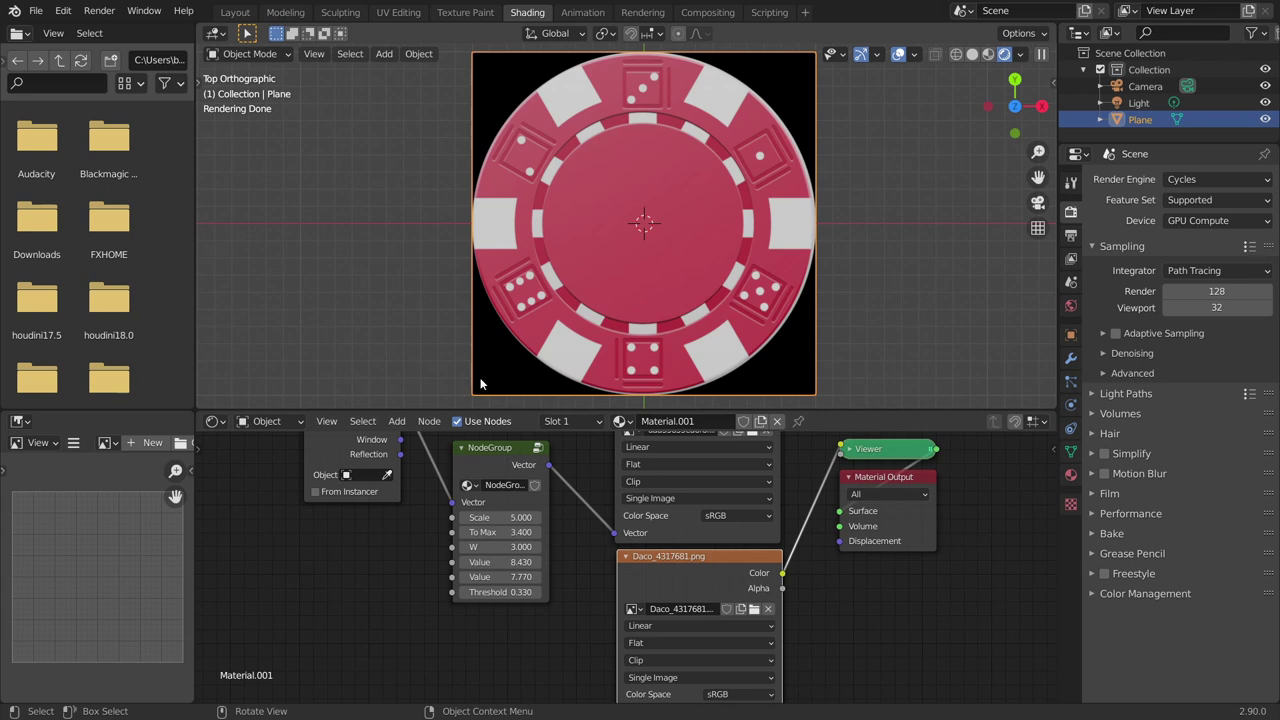
- Reconnect the node group's Vector output to the Daco_4317681.png image node, and preview the leaf image's Color output
middle_click_drag(585, 442, 546, 494)
middle_click_drag(555, 569, 524, 598)
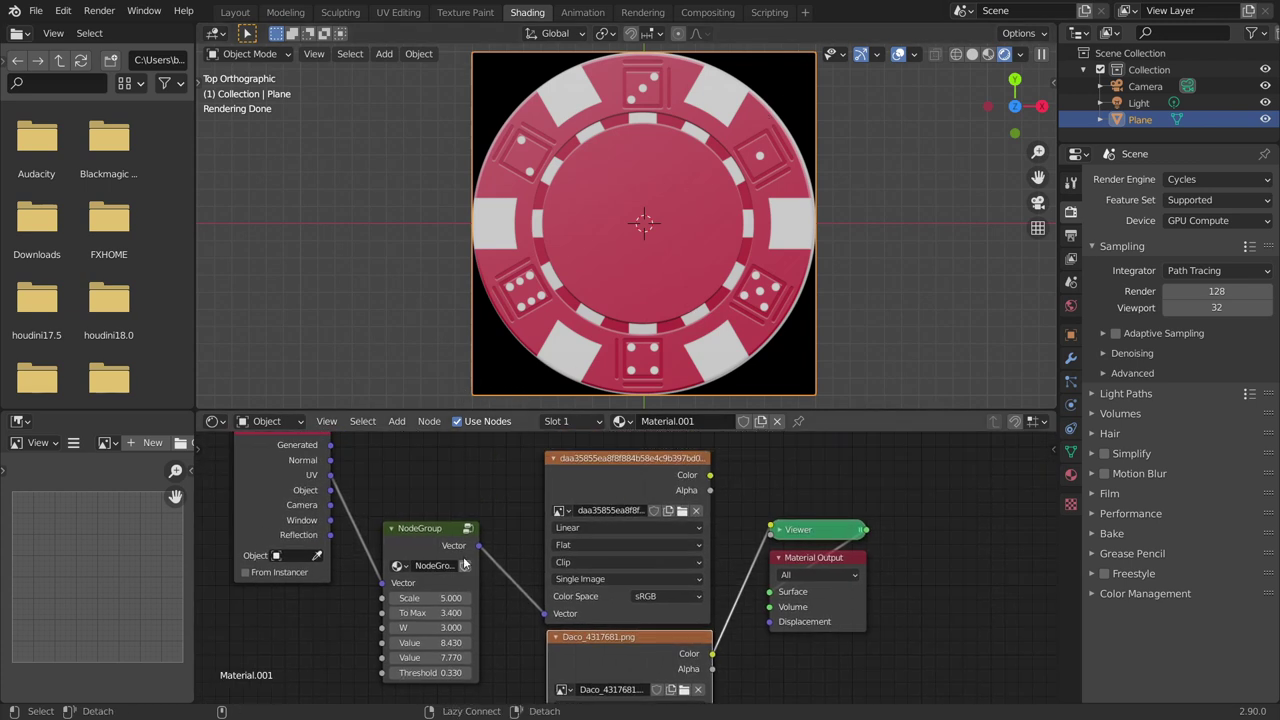
right_click_drag(461, 552, 550, 659, "alt")
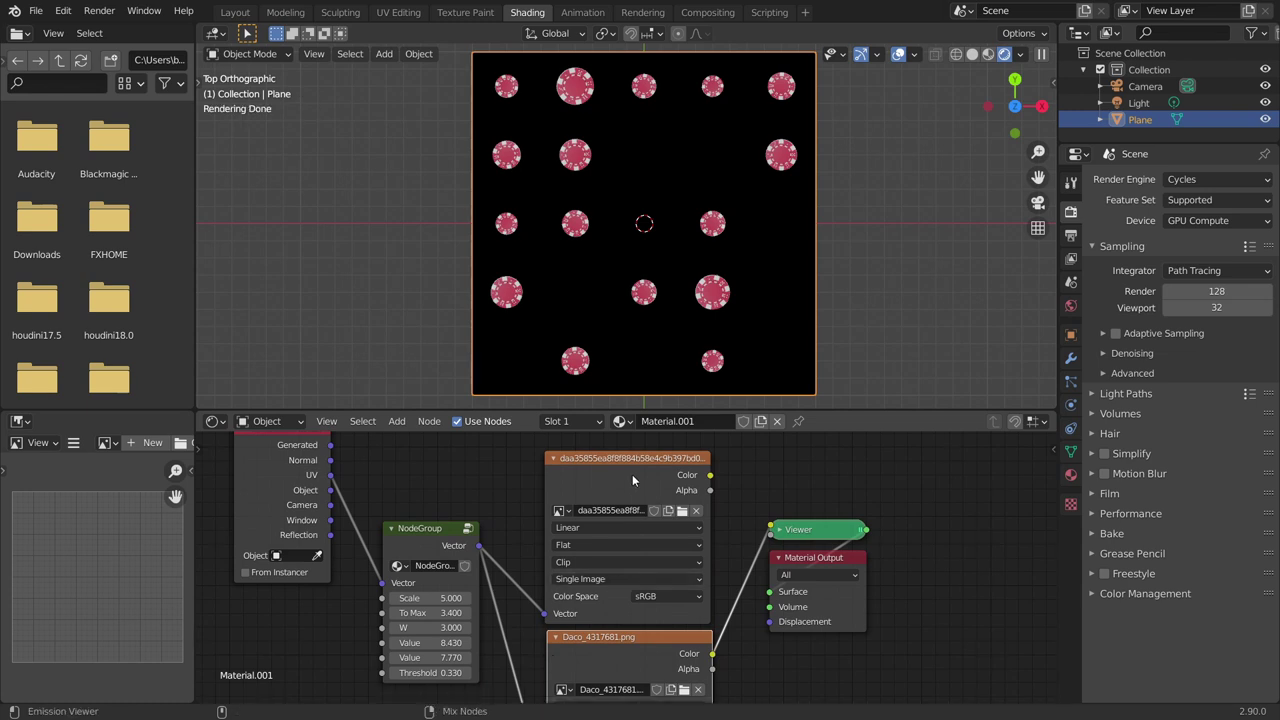
left_click(657, 485, "ctrl+shift")
scroll(631, 267, "up", 1)
scroll(631, 267, "down", 1)
middle_click_drag(432, 620, 597, 586)
scroll(597, 586, "up", 2)
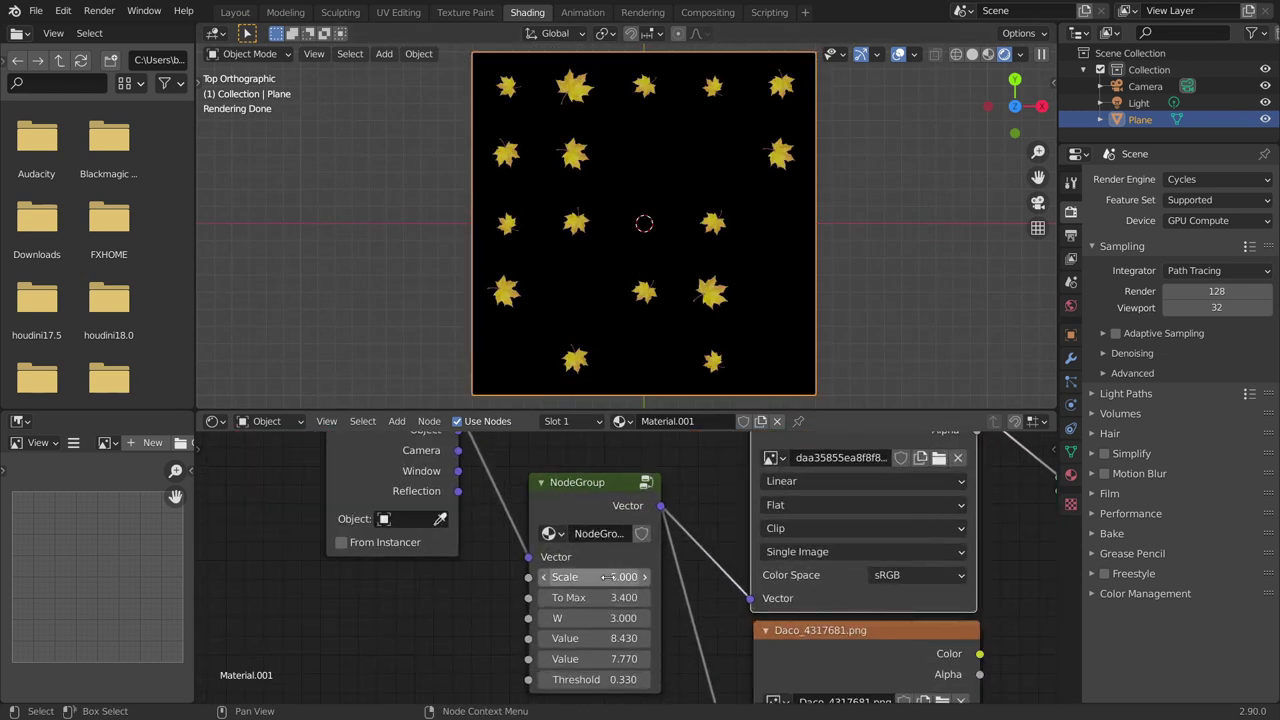
- Try feeding the Texture Coordinate node's Object output into the node group's Vector input, and undo it
middle_click_drag(460, 523, 499, 606)
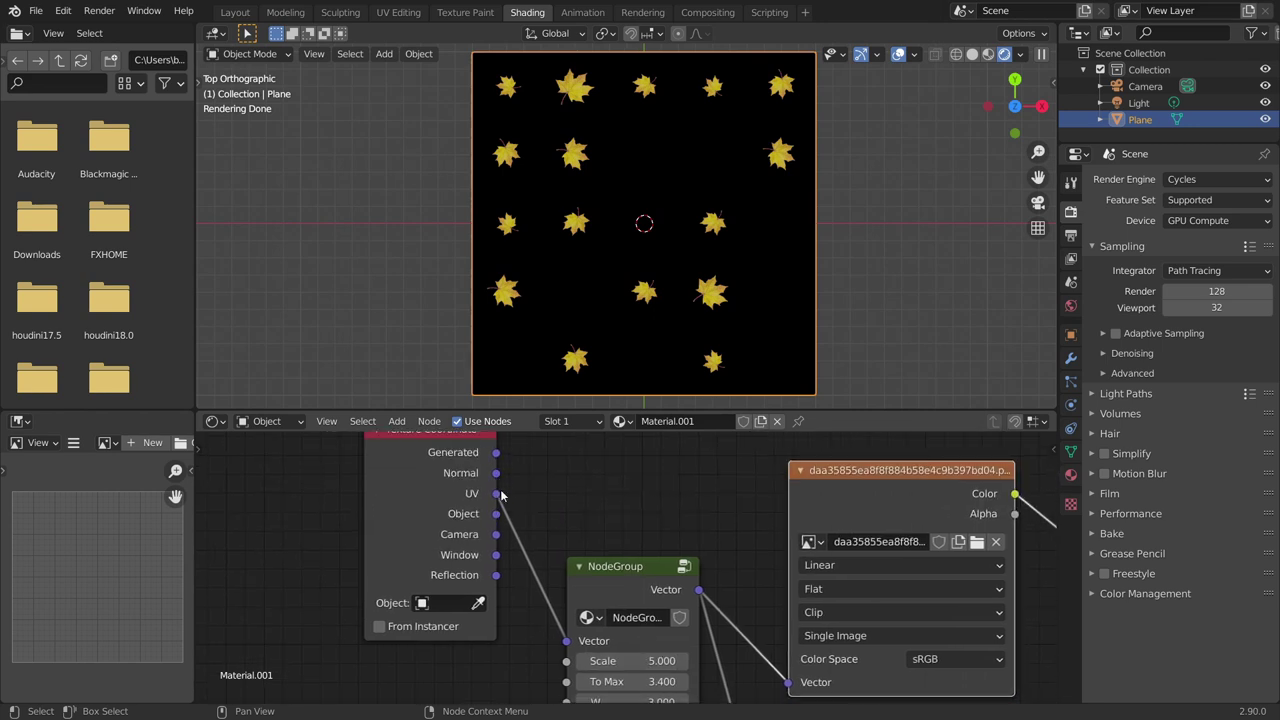
left_click_drag(497, 513, 580, 645)
key("ctrl+z")
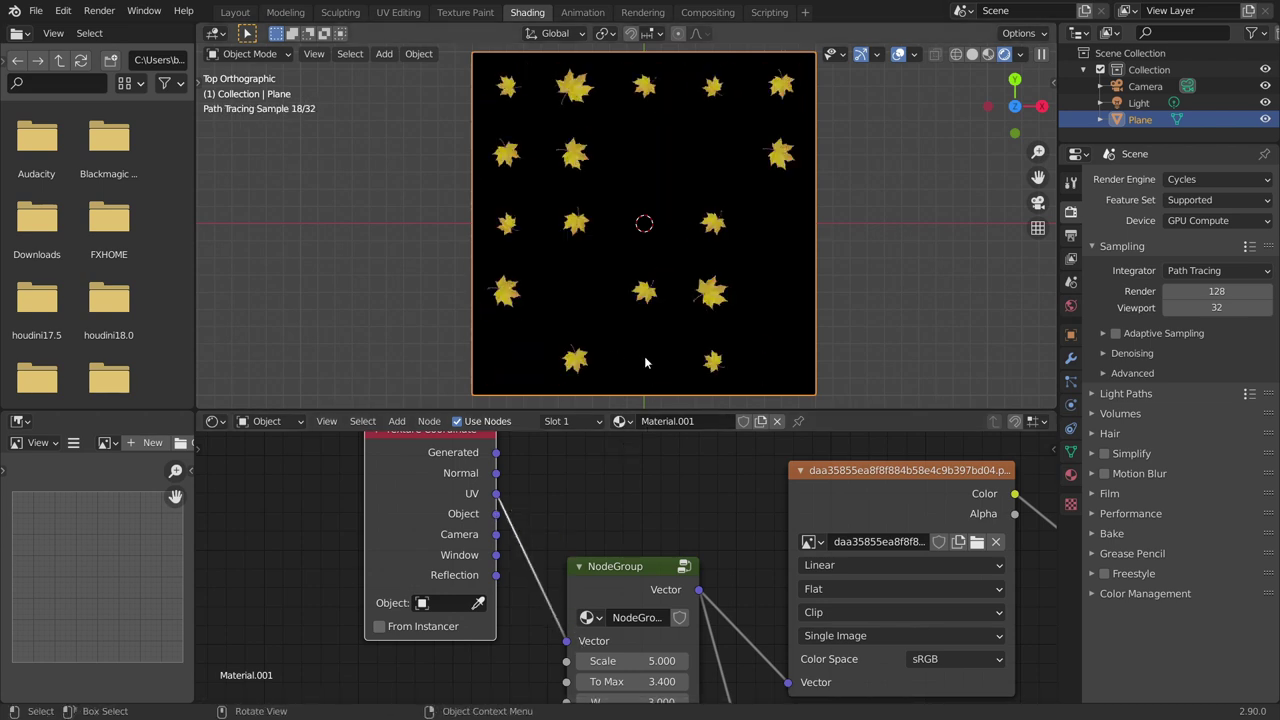
- Replace the plane with a UV sphere, assign Material.001 to it and centre it in the viewport
key("Delete")
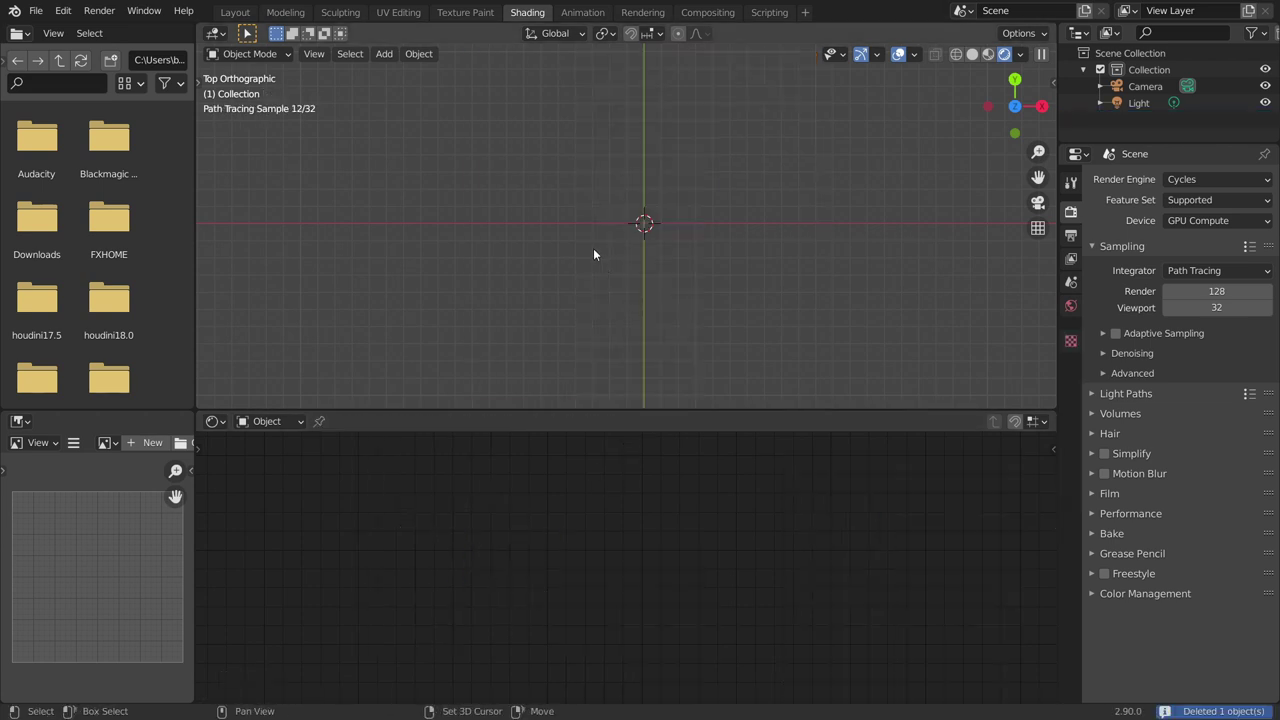
key("shift+a")
mouse_move(594, 248)
left_click(690, 301)
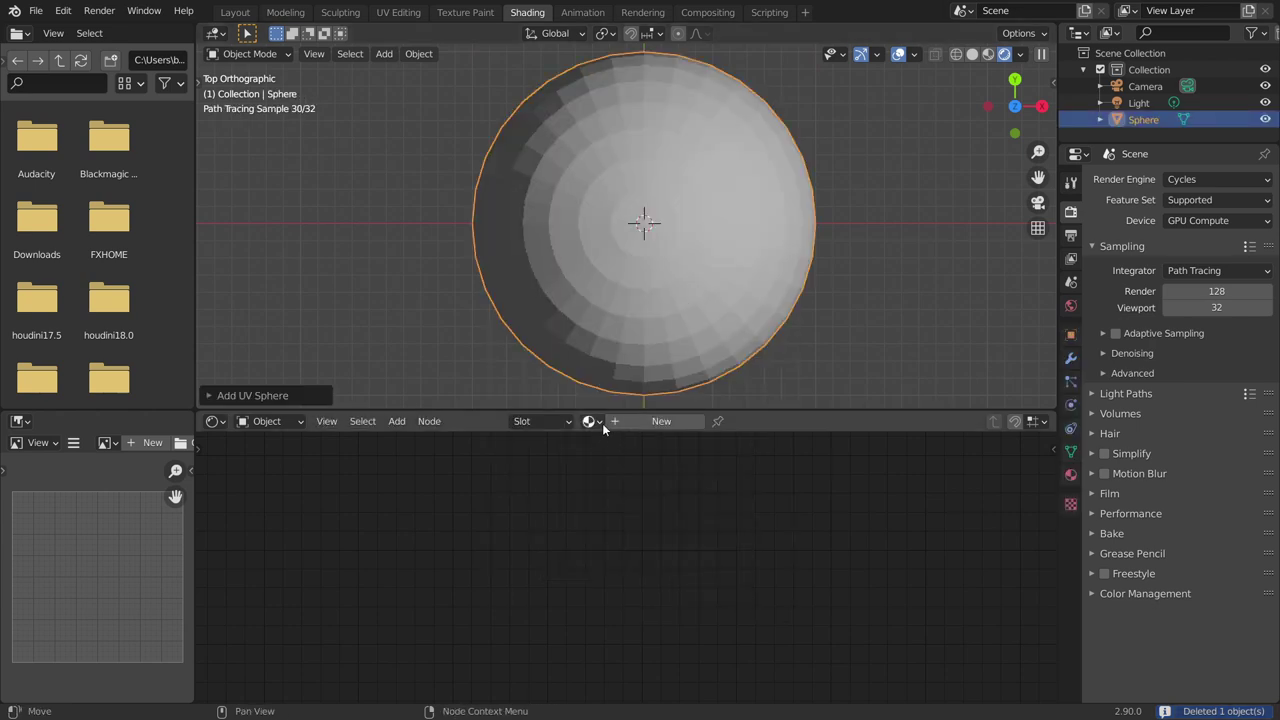
left_click(593, 421)
left_click(660, 460)
middle_click_drag(610, 255, 601, 281)
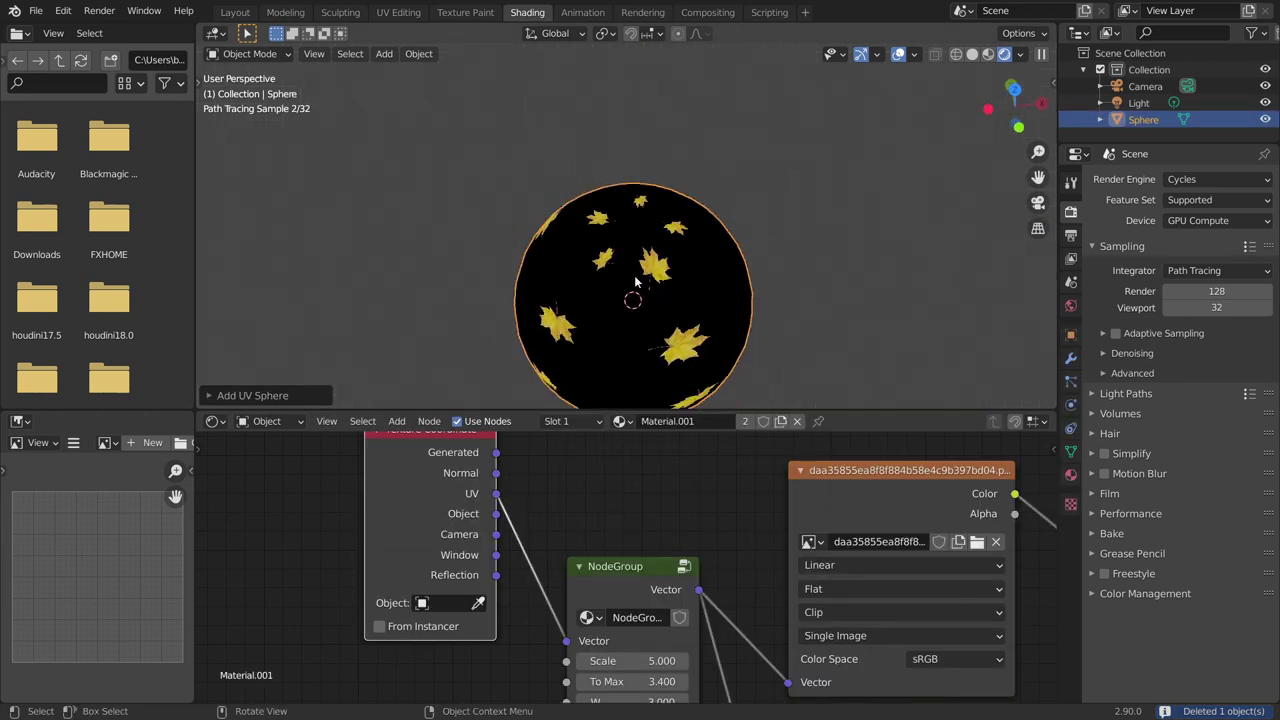
key("KP_Decimal")
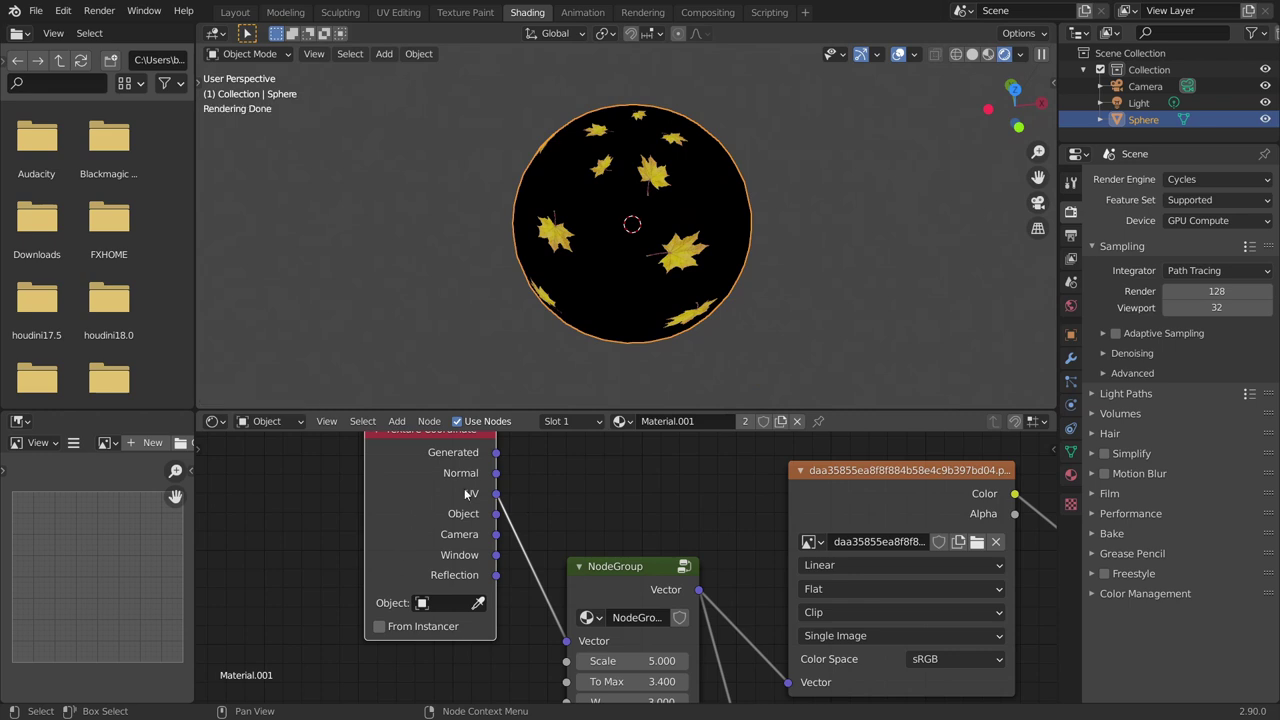
- Insert a Mapping node on the link between the Texture Coordinate node's UV output and the node group
middle_click_drag(574, 456, 406, 500)
key("shift+a")
left_click(455, 484)
type("mapp")
left_click(487, 516)
left_click(420, 524)
- Try a Y rotation of 1.5° on the Mapping node in front view, and undo it
middle_click_drag(680, 194, 700, 131)
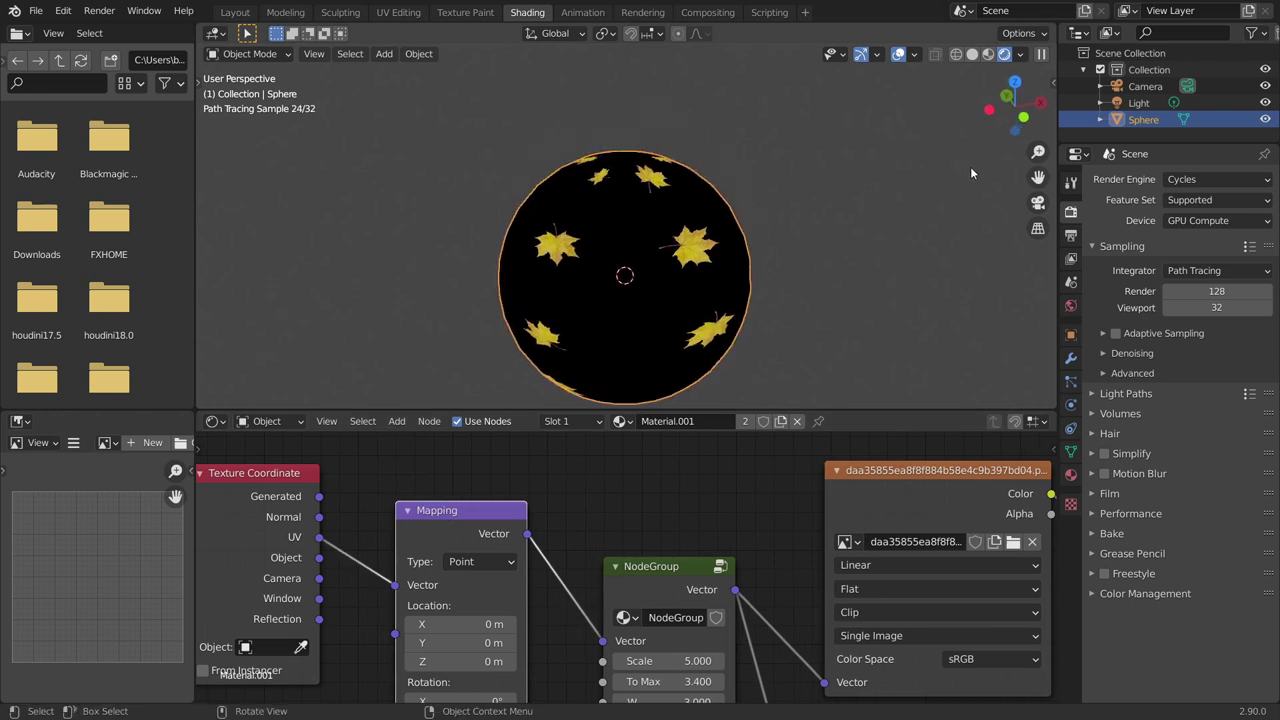
left_click(1023, 118)
middle_click_drag(460, 623, 512, 486)
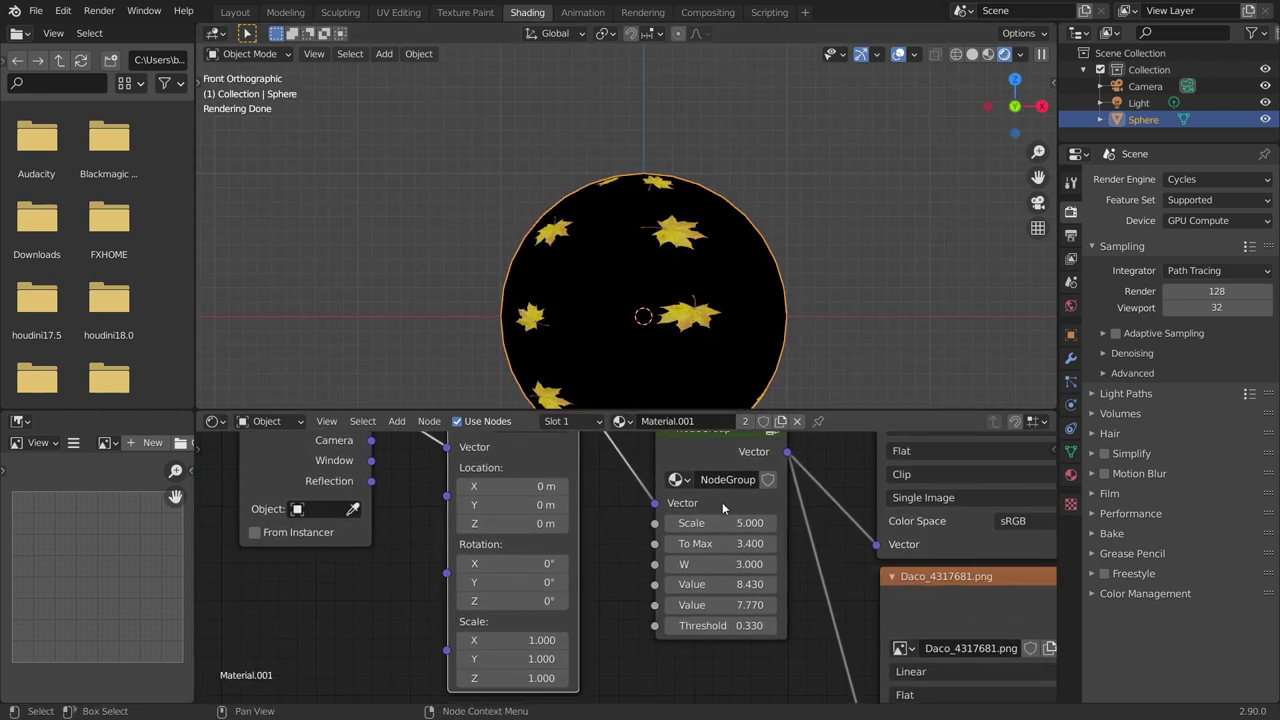
middle_click_drag(645, 563, 643, 503)
left_click_drag(531, 523, 536, 523)
left_click(614, 577)
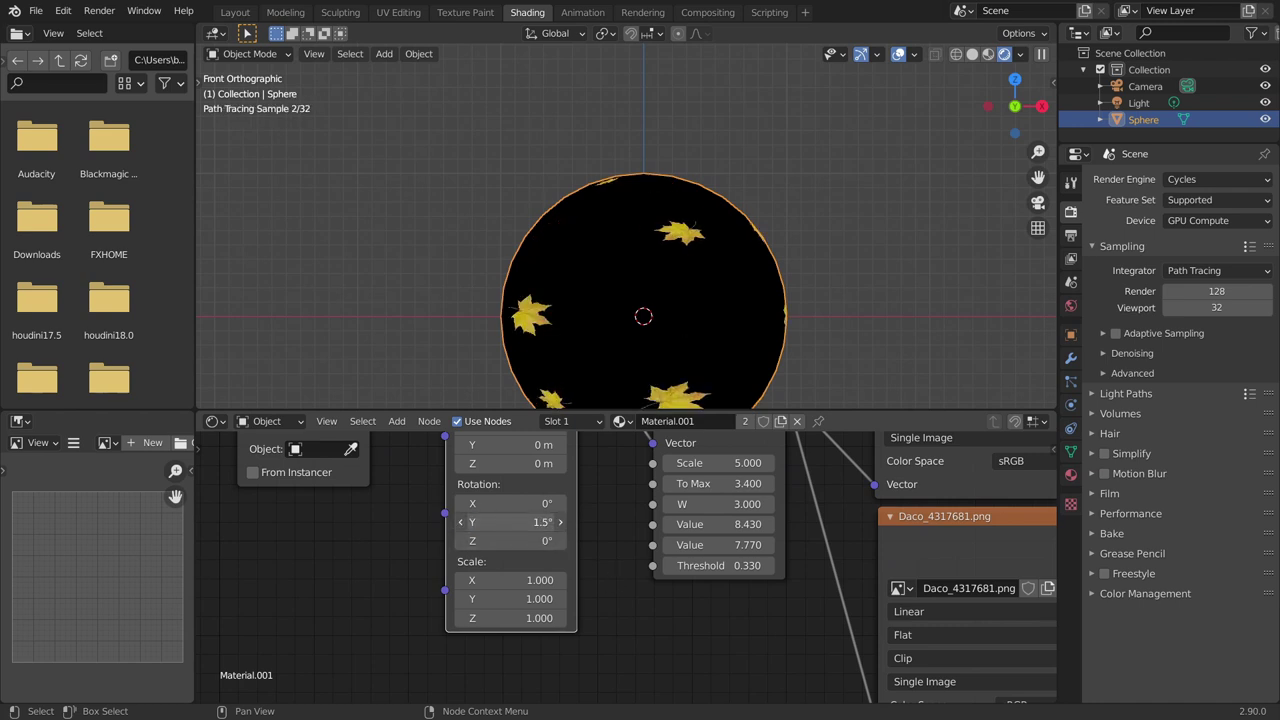
key("ctrl+z")
- Reduce the Mapping node's Y scale to 0.650 and undo any changes made after it
middle_click_drag(580, 534, 581, 549)
mouse_move(545, 614)
left_mouse_down("shift")
mouse_move(488, 613)
mouse_move(520, 613)
left_mouse_up("shift")
mouse_move(574, 325)
middle_mouse_down()
mouse_move(623, 312)
mouse_move(591, 314)
middle_mouse_up()
middle_click_drag(593, 539, 460, 598)
key("ctrl+z")
key("ctrl+z")
key("ctrl+z")
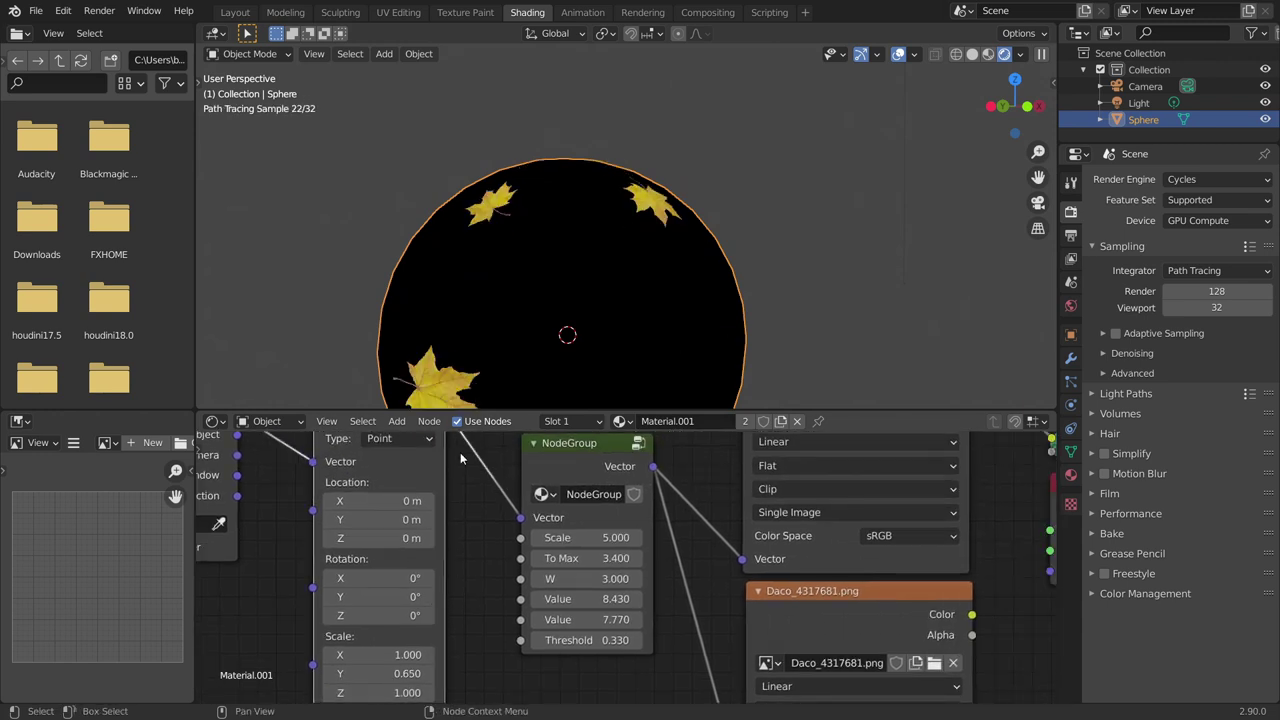
- Raise the node group's Scale to 12.920 to scatter more leaves over the sphere
middle_click_drag(504, 277, 452, 354)
scroll(657, 174, "down", 3)
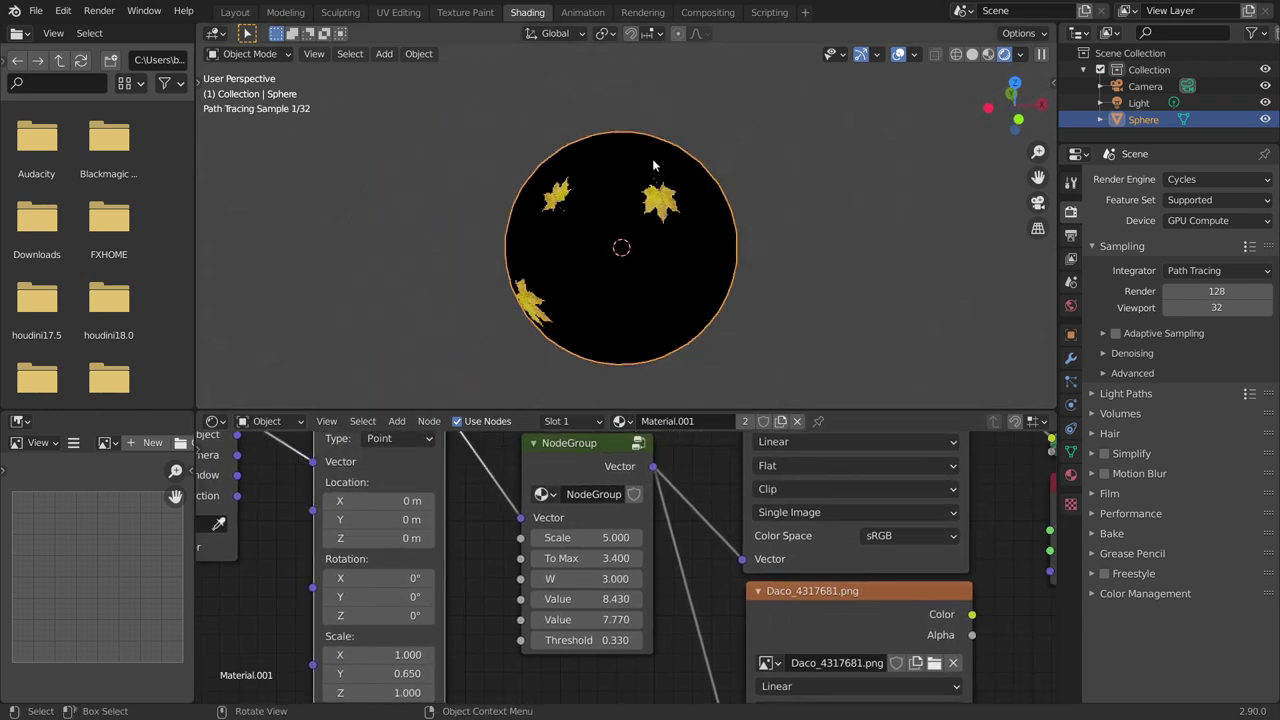
middle_click_drag(583, 538, 502, 605)
left_click_drag(502, 605, 600, 605)
mouse_move(615, 185)
middle_mouse_down()
mouse_move(637, 174)
mouse_move(620, 195)
middle_mouse_up()
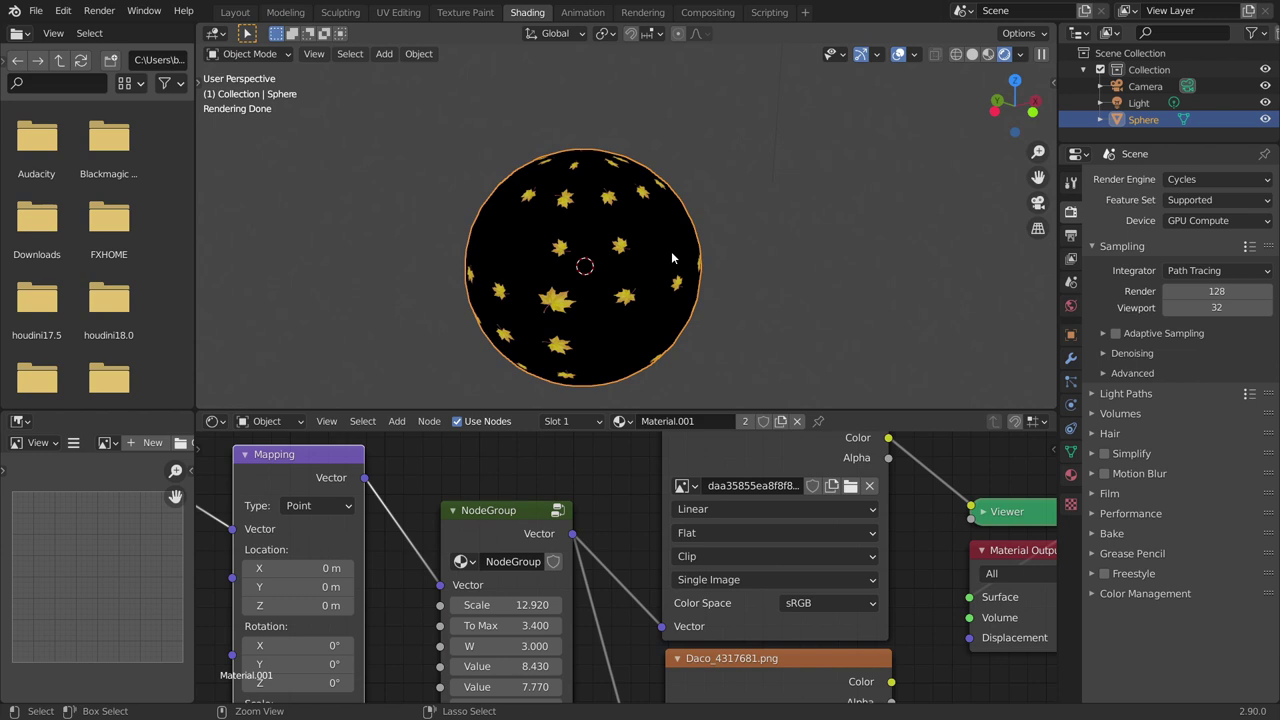
- Set the node group's To Max to 2.330 and W to 4.800
middle_click_drag(547, 667, 531, 621)
mouse_move(516, 580)
left_mouse_down()
mouse_move(456, 580)
mouse_move(517, 581)
left_mouse_up()
left_click(517, 581)
type("1")
key("Return")
middle_click_drag(585, 240, 585, 284)
left_click_drag(489, 580, 575, 600)
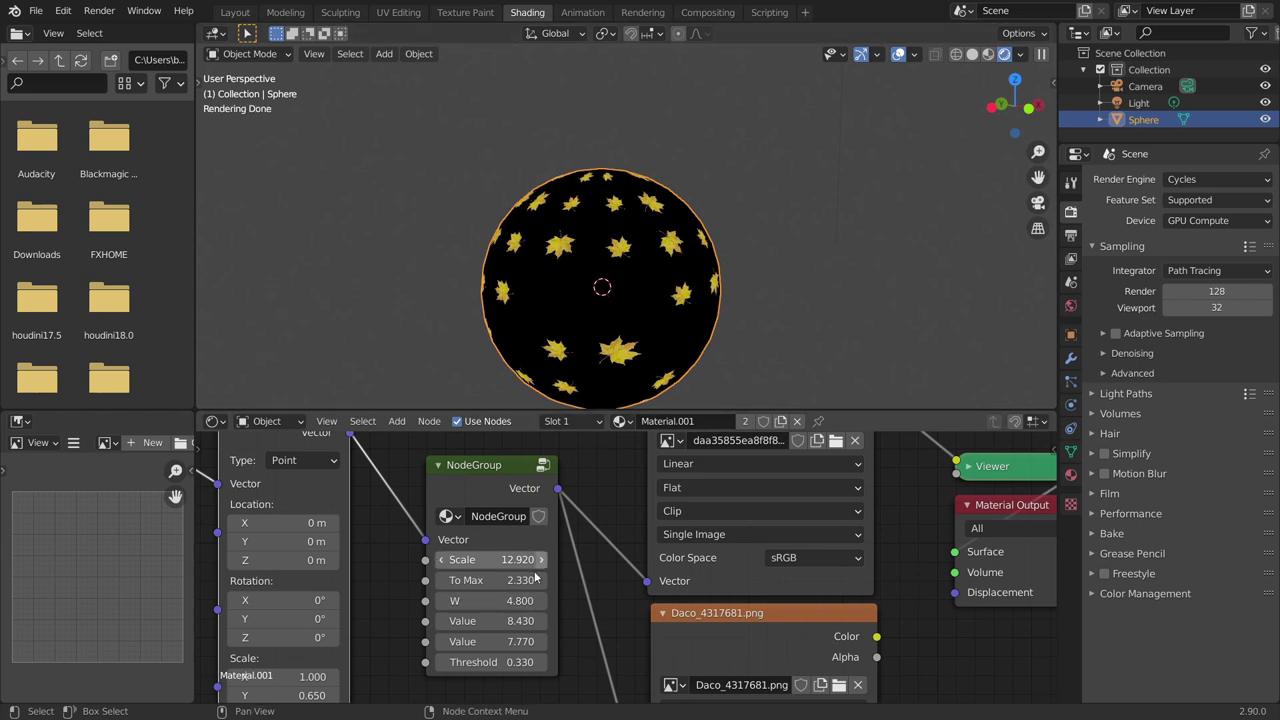
- Set the node group's two Value inputs to 12.520 and 10.170, Threshold to 0.460 and W to 9.400
mouse_move(508, 623)
left_mouse_down()
mouse_move(560, 623)
mouse_move(516, 642)
mouse_move(543, 642)
left_mouse_up()
left_click_drag(506, 621, 556, 621)
left_click_drag(505, 662, 525, 662)
left_click_drag(493, 600, 527, 591)
scroll(566, 619, "down", 2)
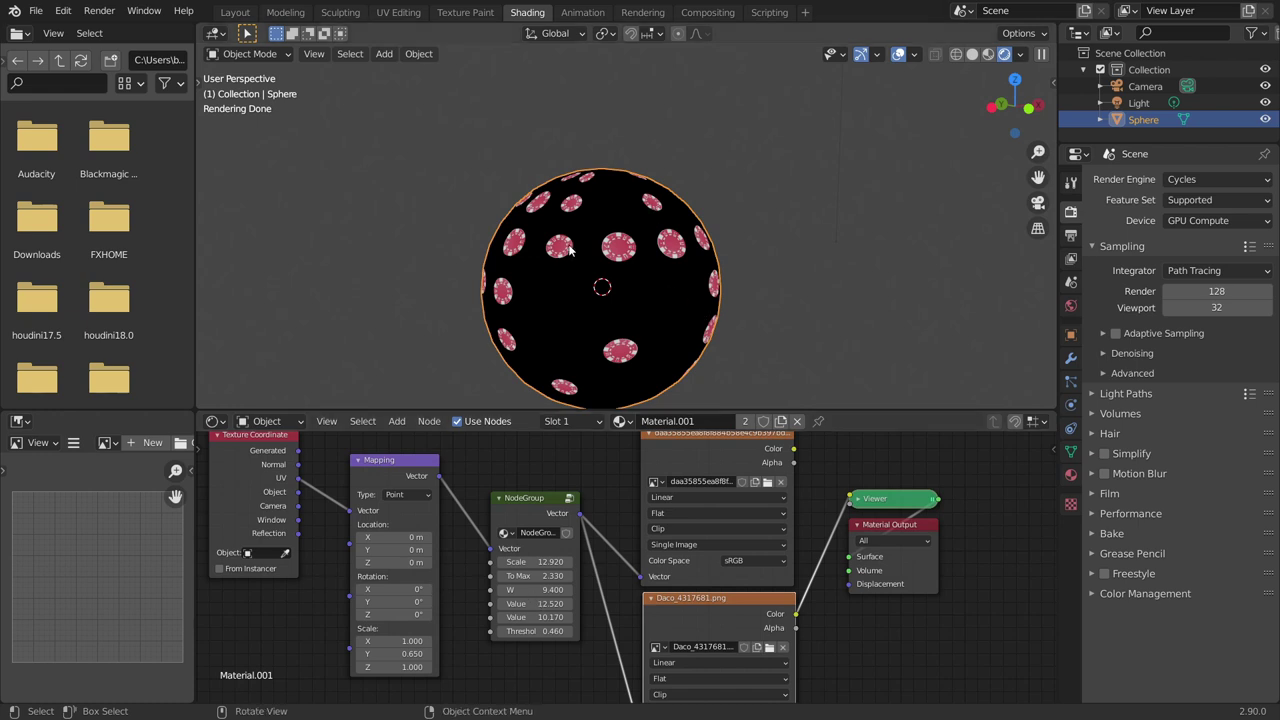
- Examine the scattered poker chips on the sphere from several sides and distances
scroll(614, 228, "down", 1)
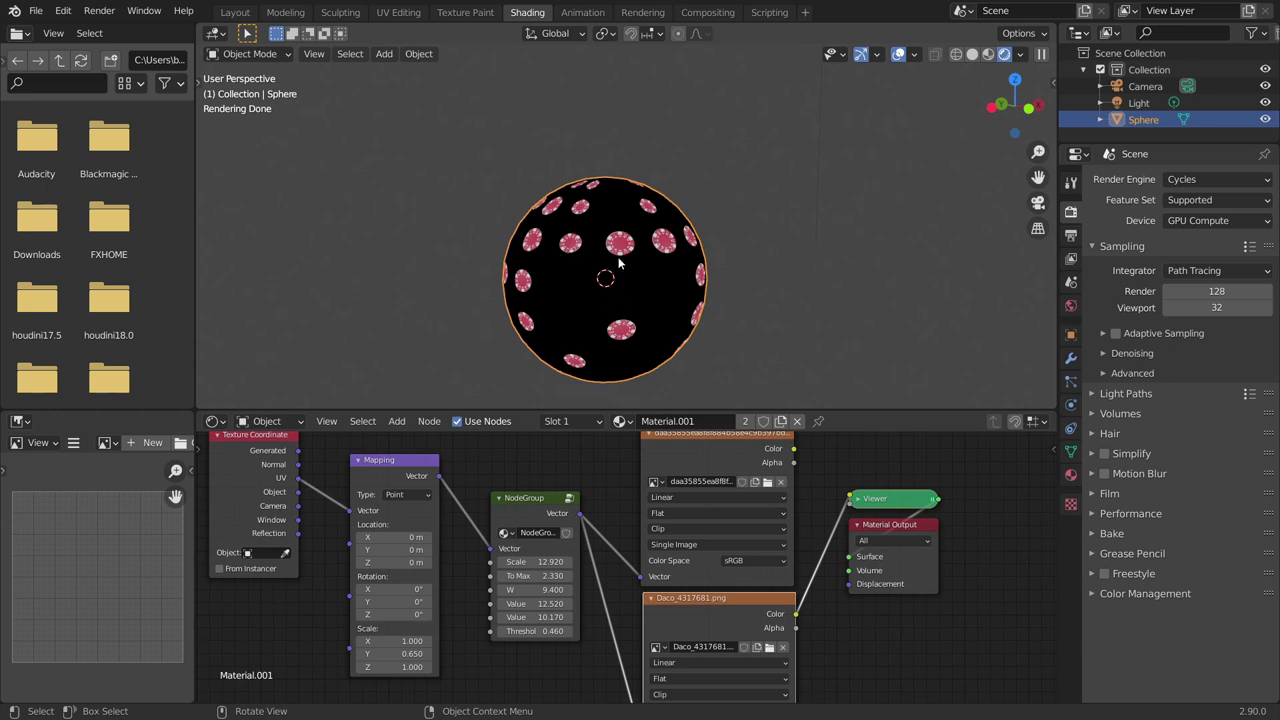
middle_click_drag(618, 262, 580, 274)
scroll(650, 280, "up", 2)
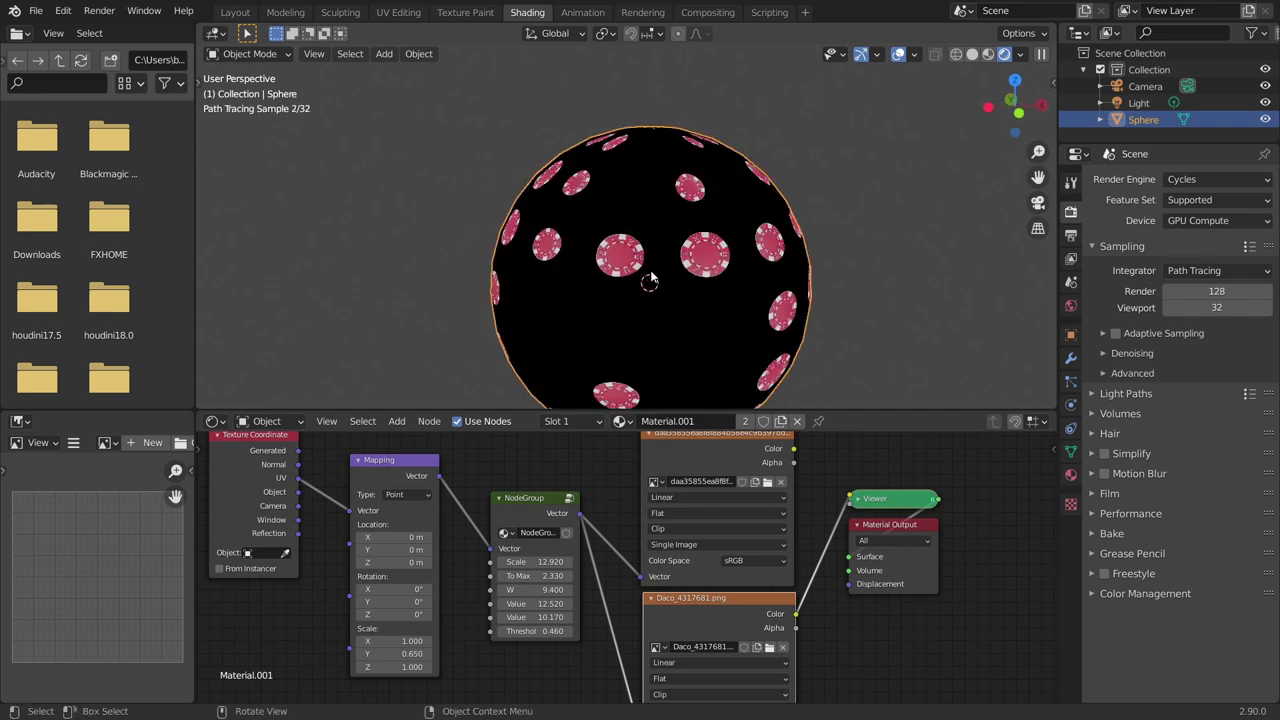
scroll(651, 274, "up", 2)
middle_click_drag(654, 292, 657, 251)
scroll(657, 251, "down", 3)
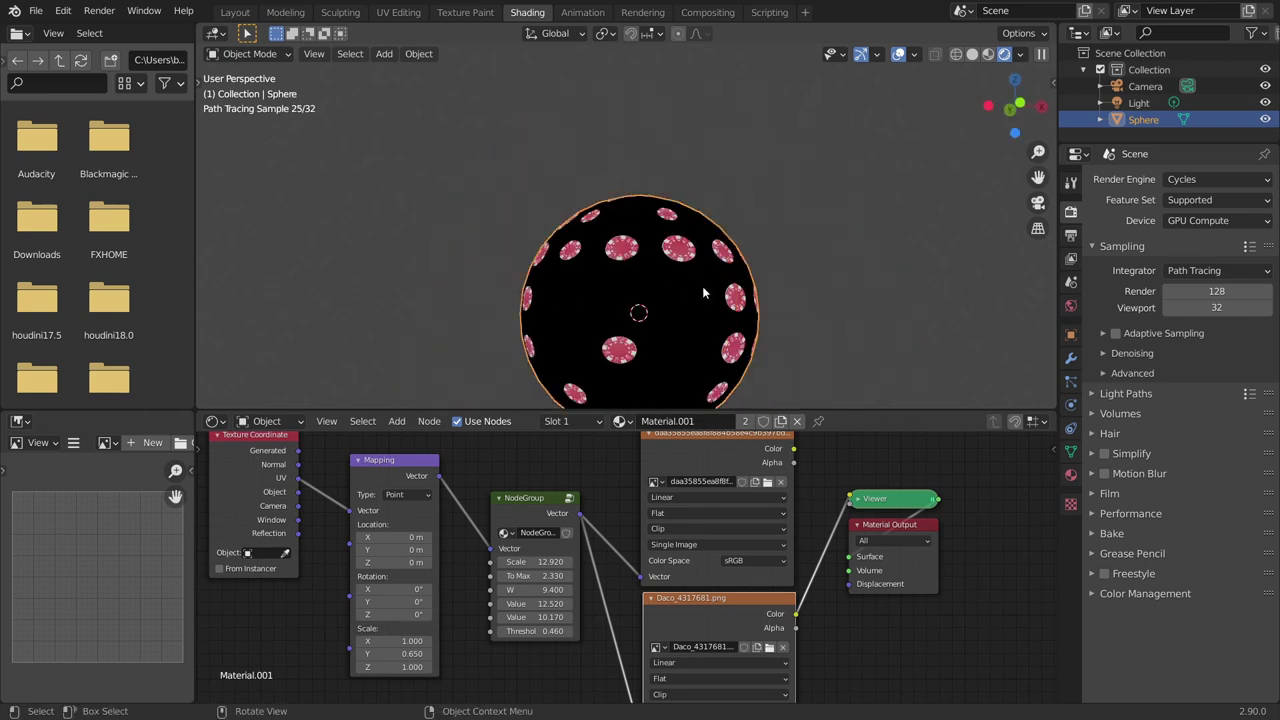
middle_click_drag(703, 297, 630, 205, "shift")
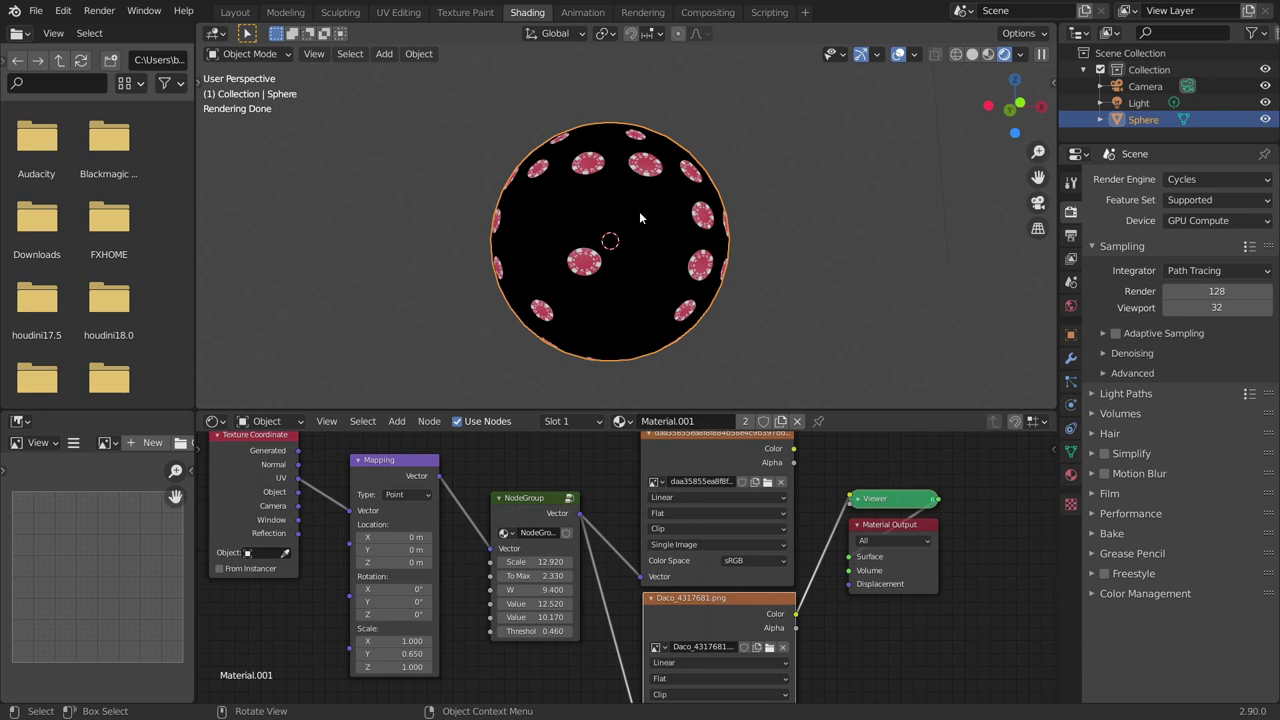
mouse_move(640, 217)
middle_mouse_down()
mouse_move(647, 228)
mouse_move(631, 210)
middle_mouse_up()
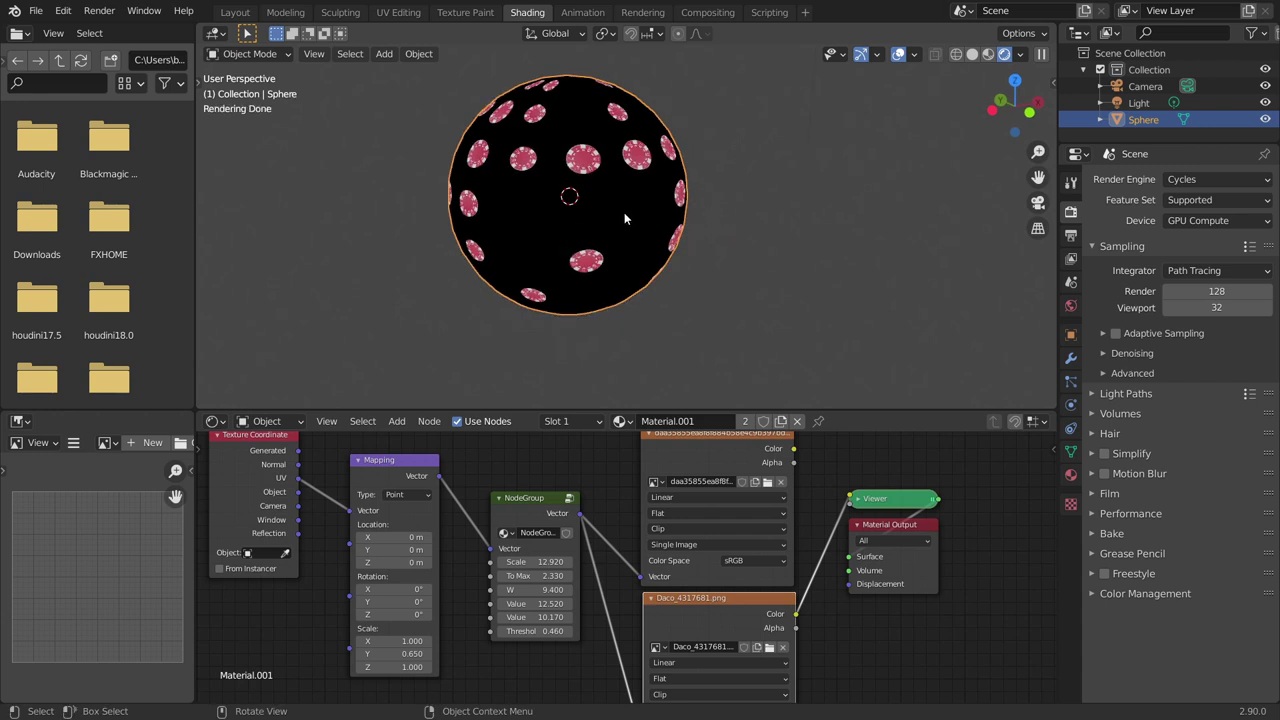
scroll(606, 192, "down", 1)
scroll(606, 201, "up", 1)
scroll(605, 207, "up", 1)
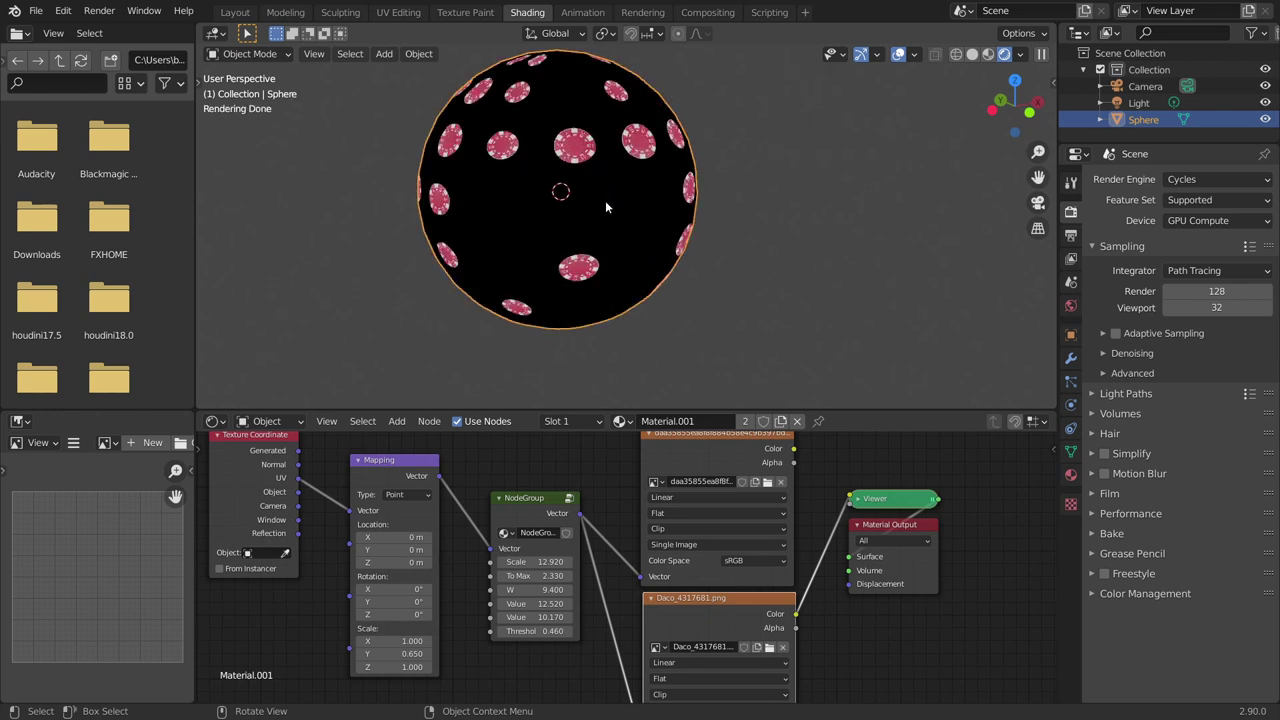
middle_click_drag(617, 154, 628, 202)
scroll(626, 206, "down", 1)
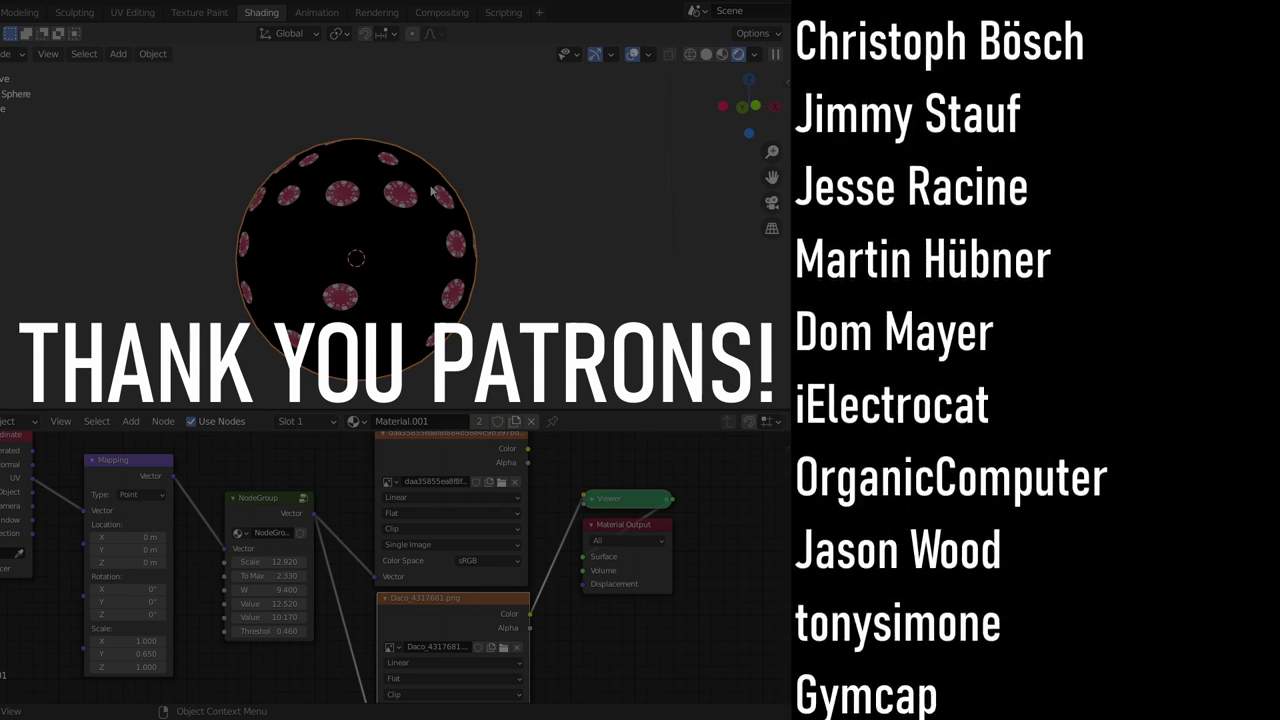
- Look through the node group's internal network, return to the material, and view the sphere from the back
left_click(303, 503)
scroll(300, 500, "down", 3)
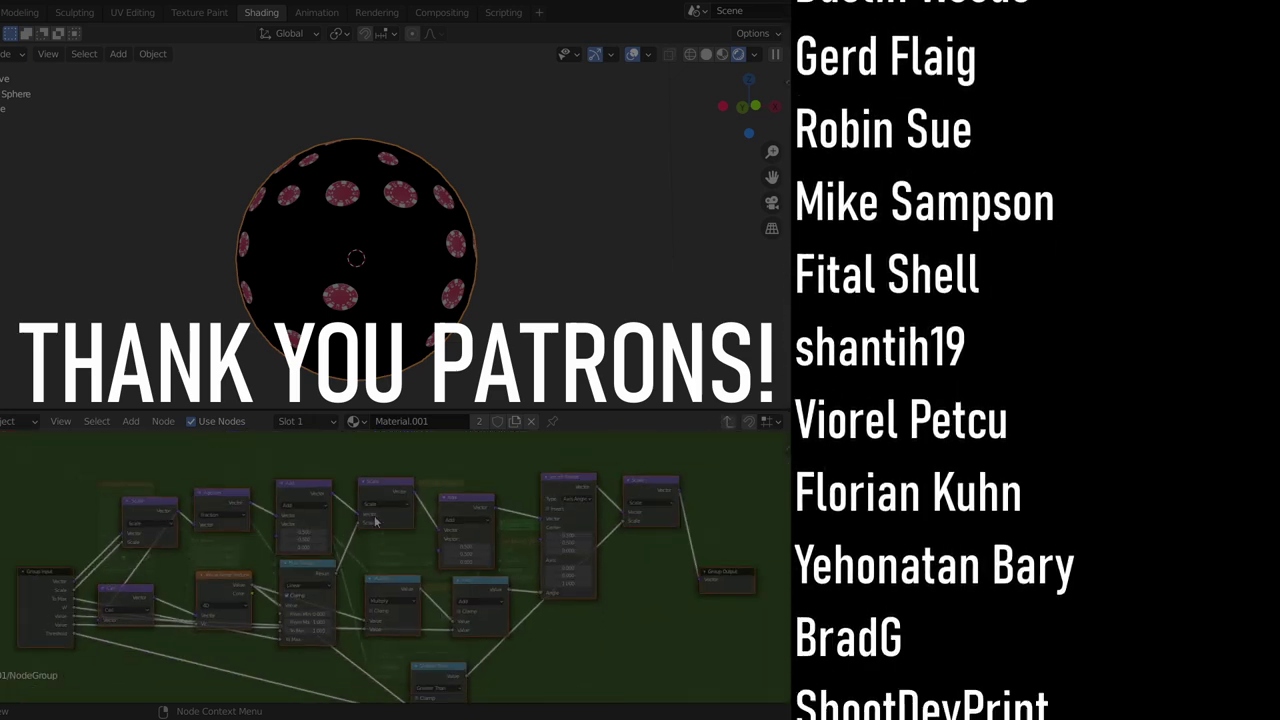
scroll(355, 548, "up", 2)
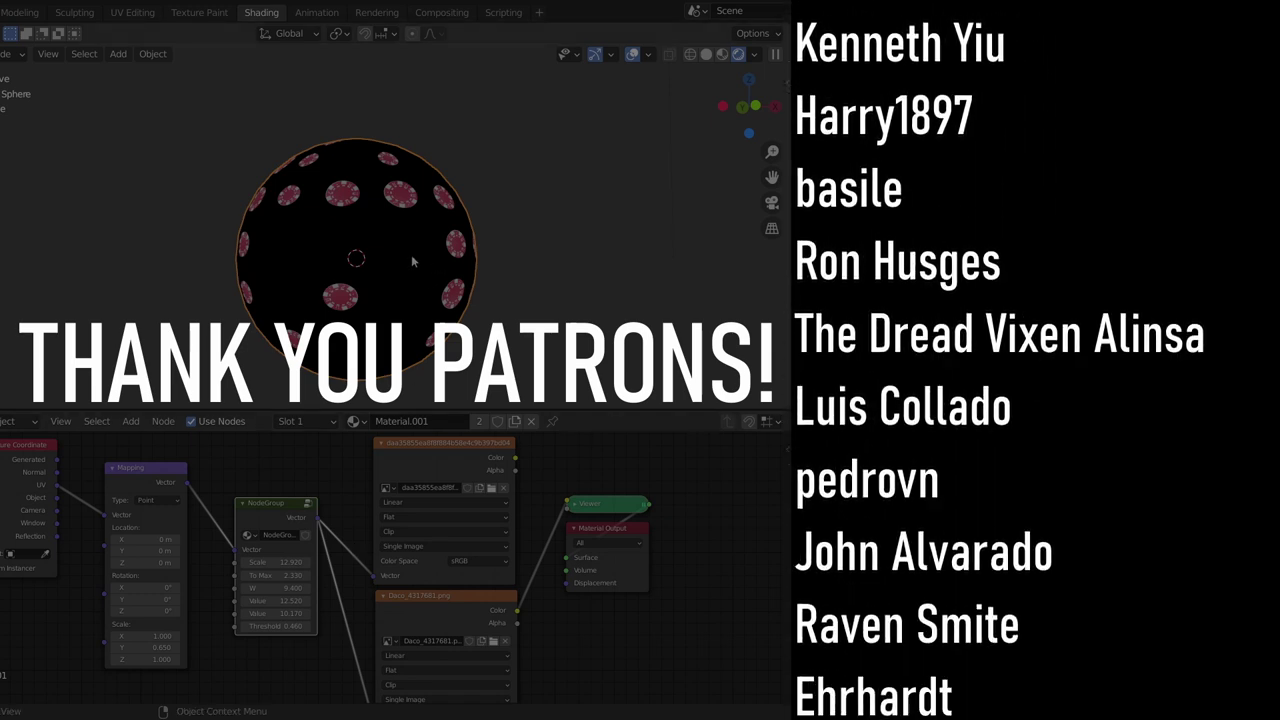
middle_click_drag(435, 260, 398, 218)
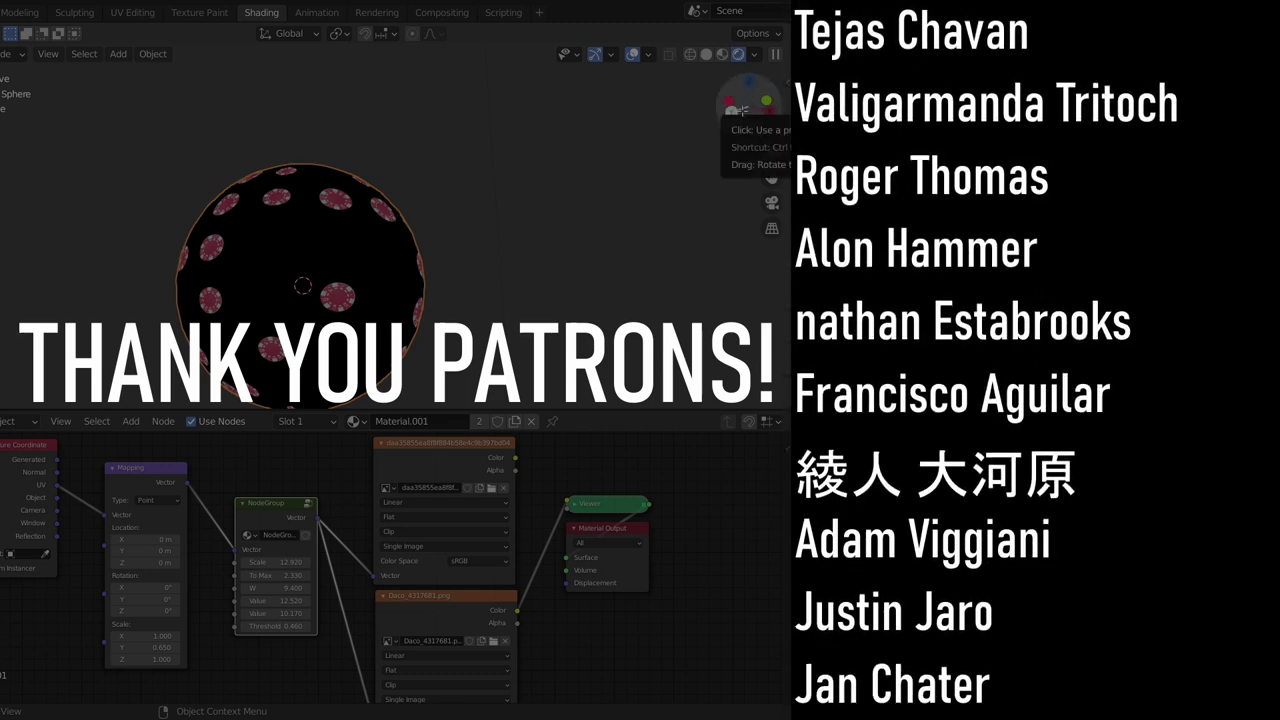
left_click(737, 110)
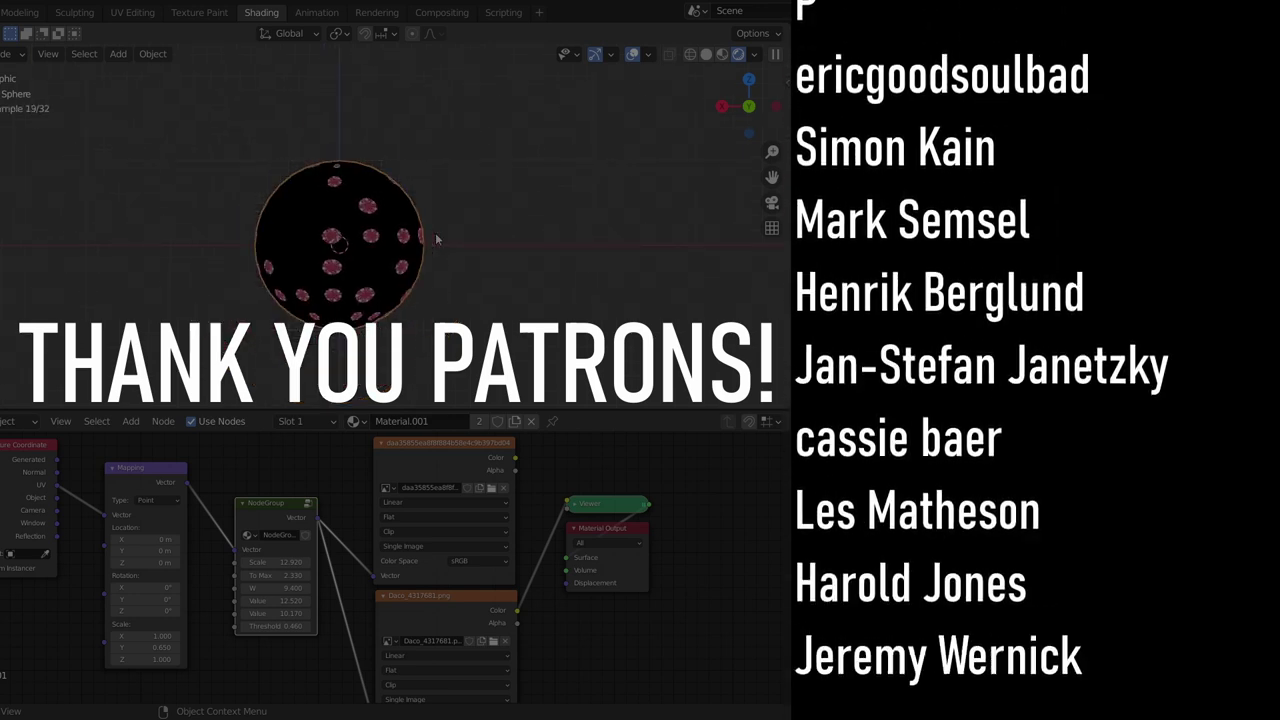